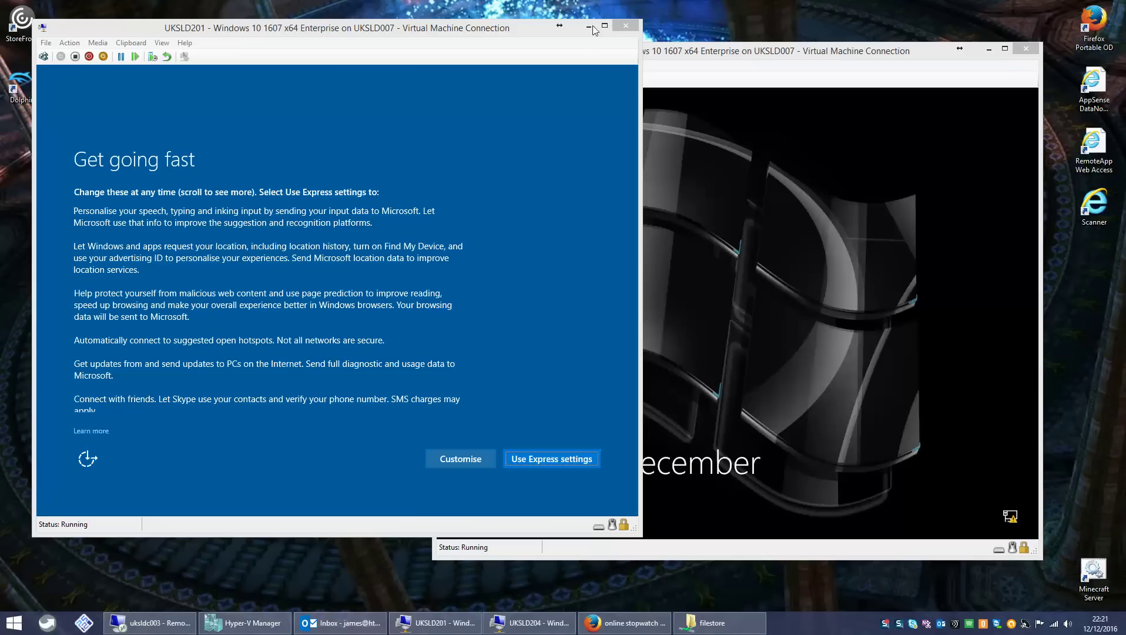
- Minimise the UKSLD201 window, then the UKSLD204 window, leaving the host desktop visible
left_click(589, 26)
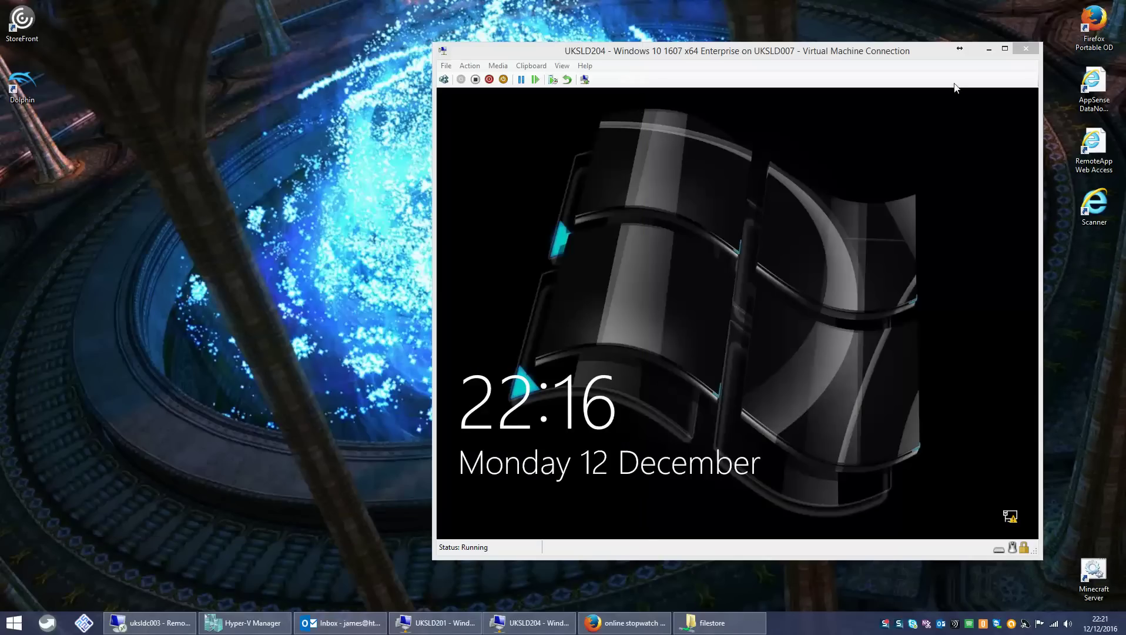
left_click(990, 50)
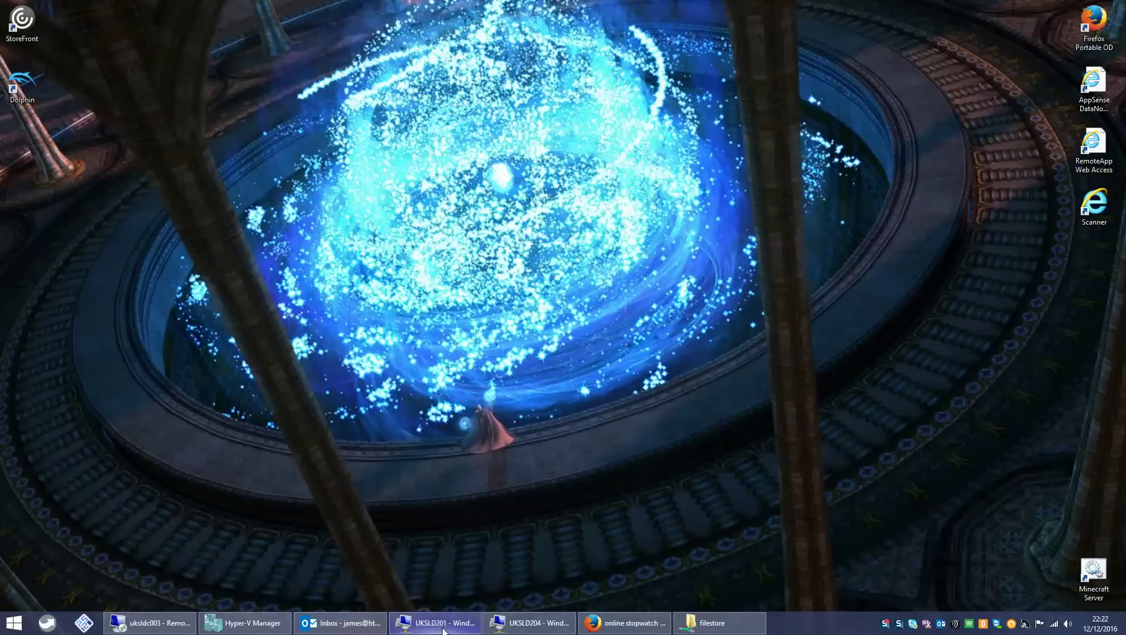
mouse_move(444, 631)
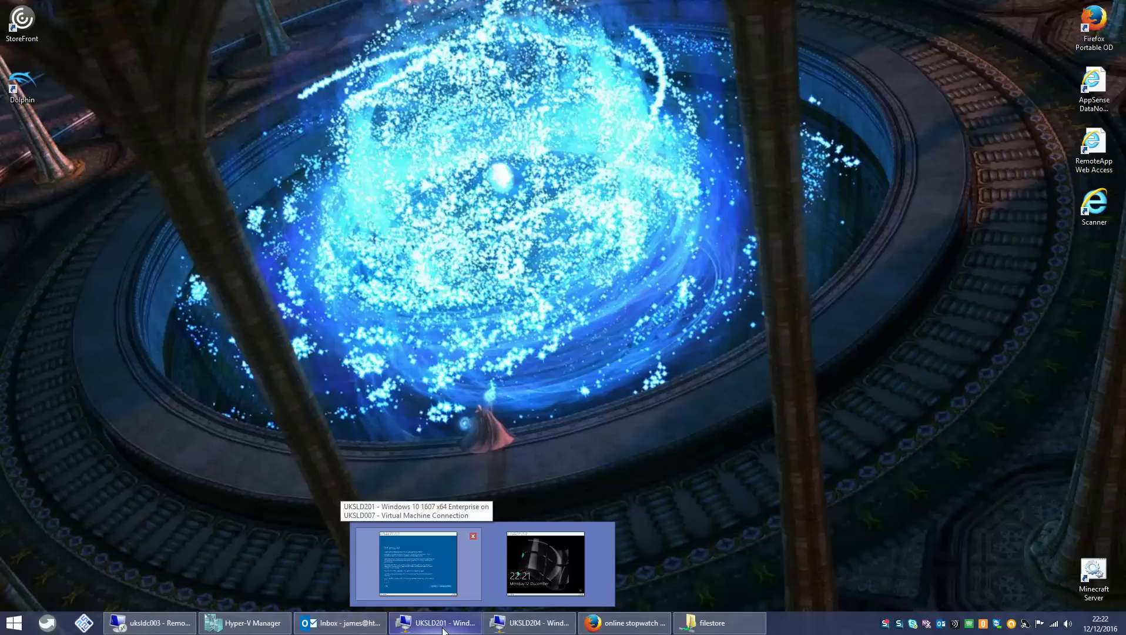
- Restore the UKSLD201 window and continue past its boot-from-CD-or-DVD prompt
left_click(418, 563)
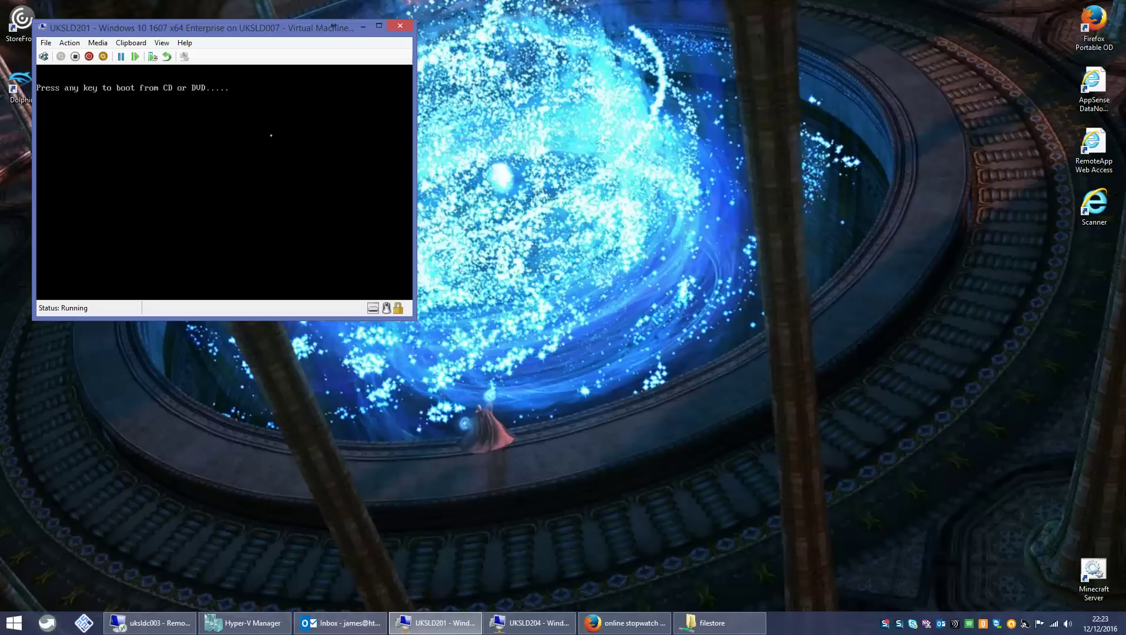
key("Return")
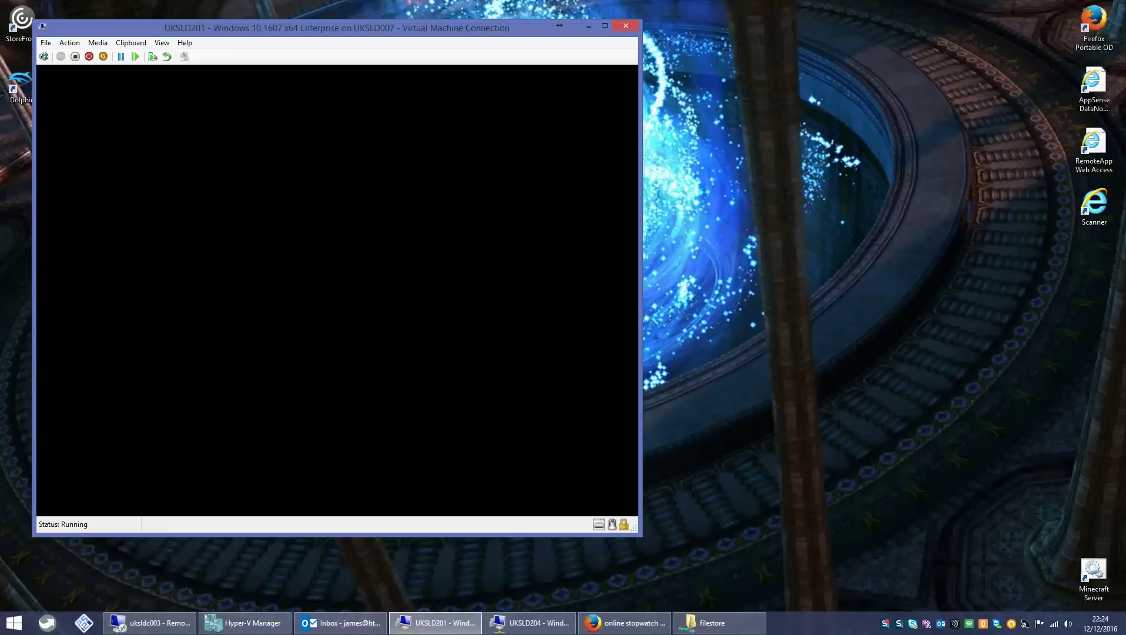
- Log on to UKSLD201 as Administrator and wait for the Windows 10 desktop
key("Return")
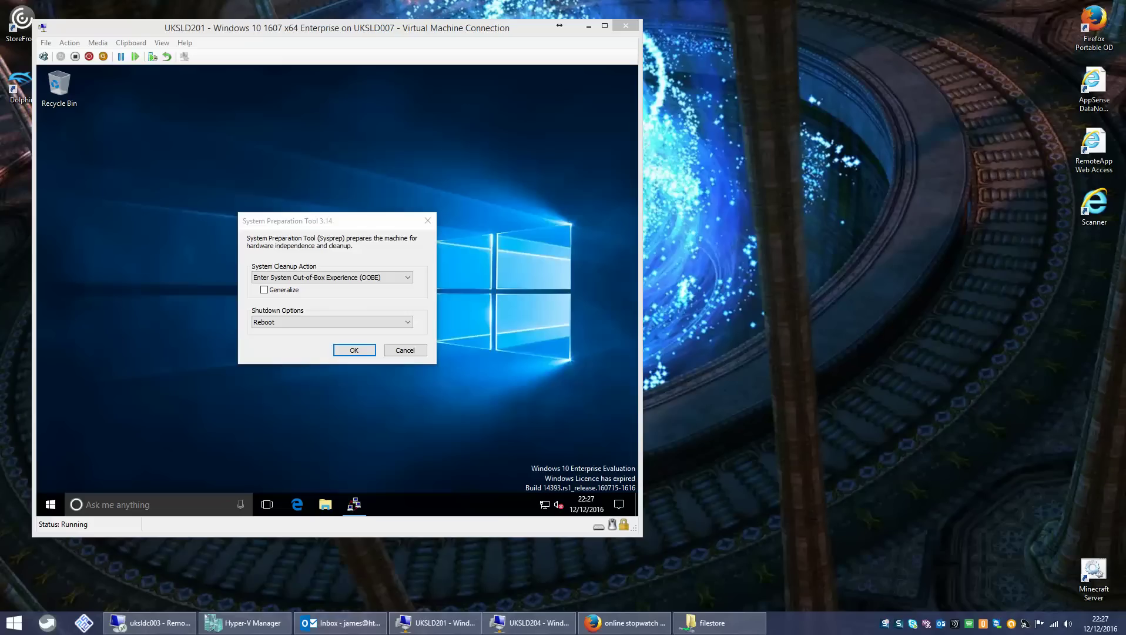
- Cancel the System Preparation Tool on the UKSLD201 desktop without running it
left_click(272, 50)
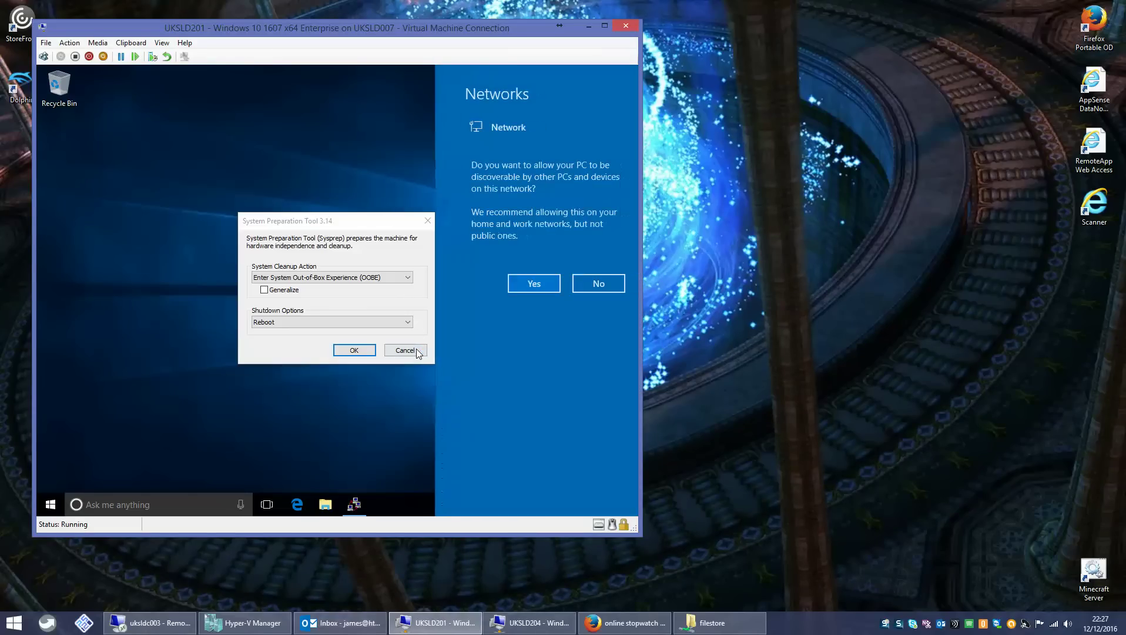
left_click(406, 350)
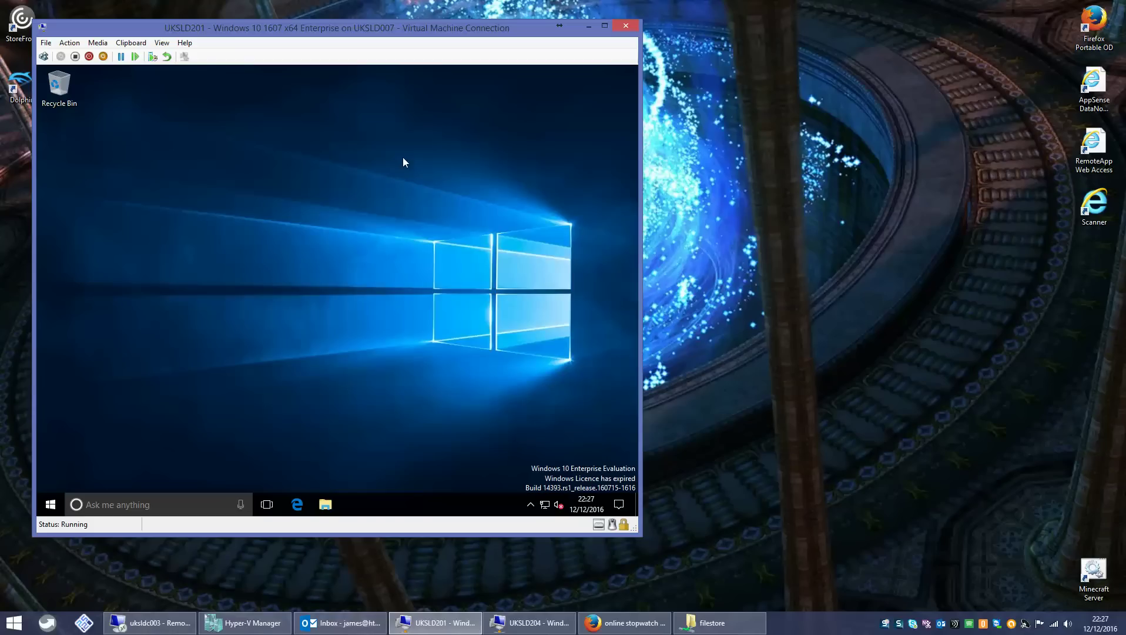
right_click(322, 162)
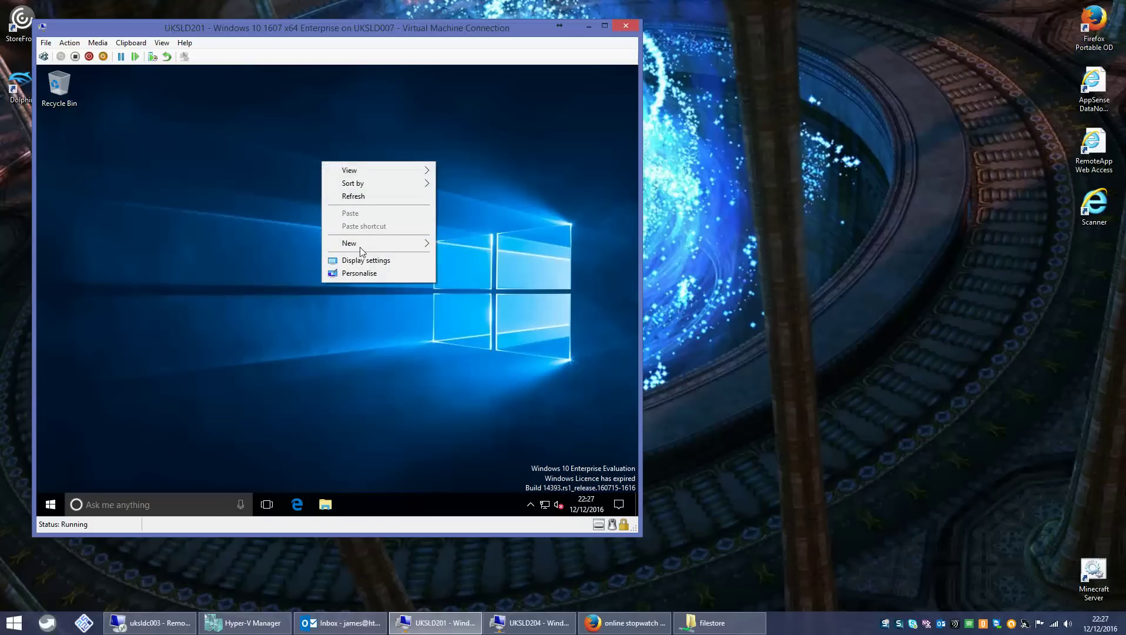
left_click(359, 273)
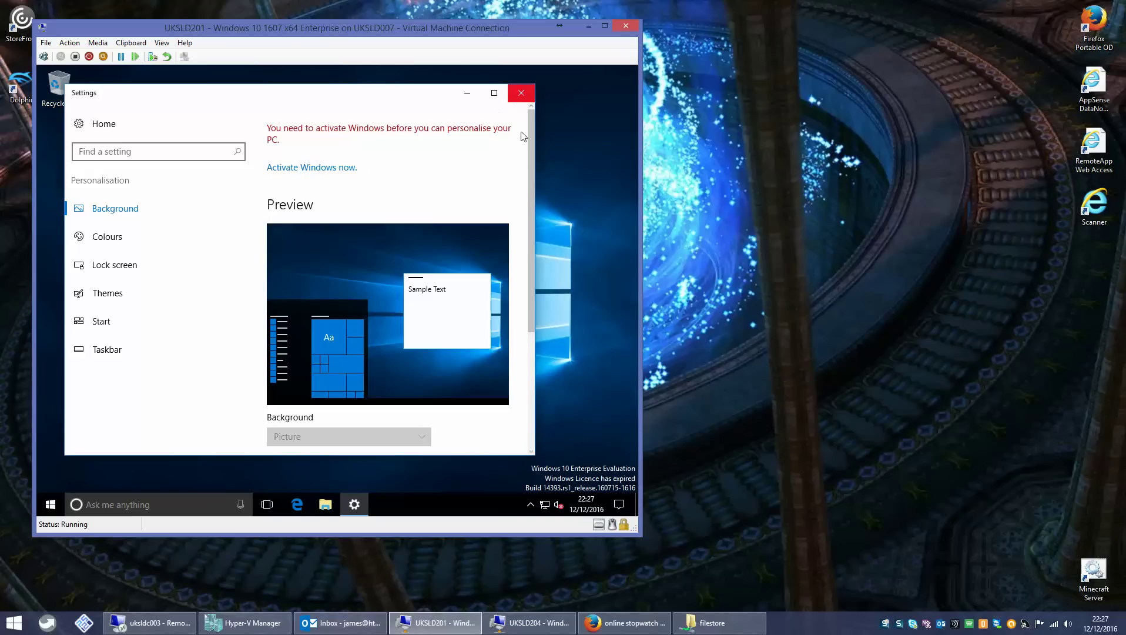
left_click(521, 93)
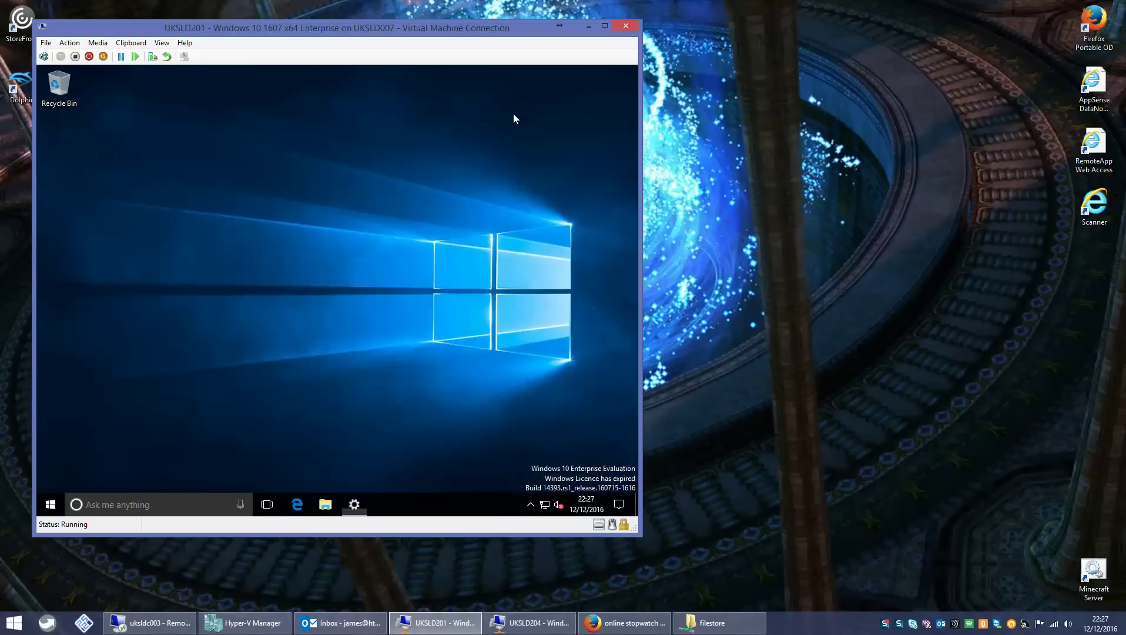
left_click(53, 501)
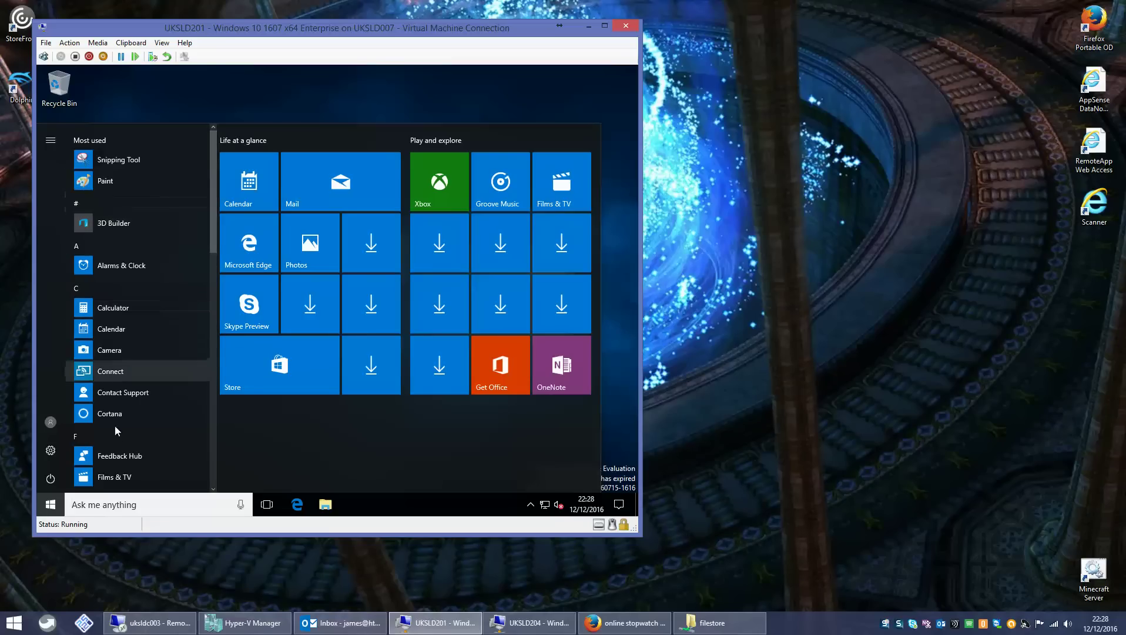
- Scroll through the Start menu app list, then launch File Explorer in UKSLD201
left_click_drag(214, 212, 214, 184)
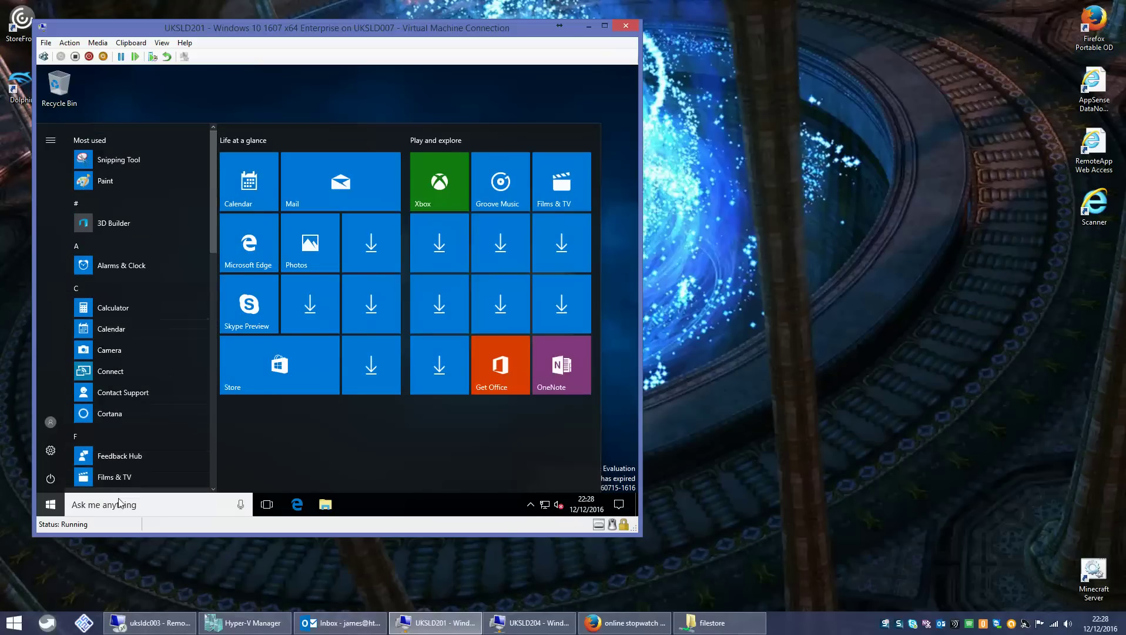
left_click(331, 509)
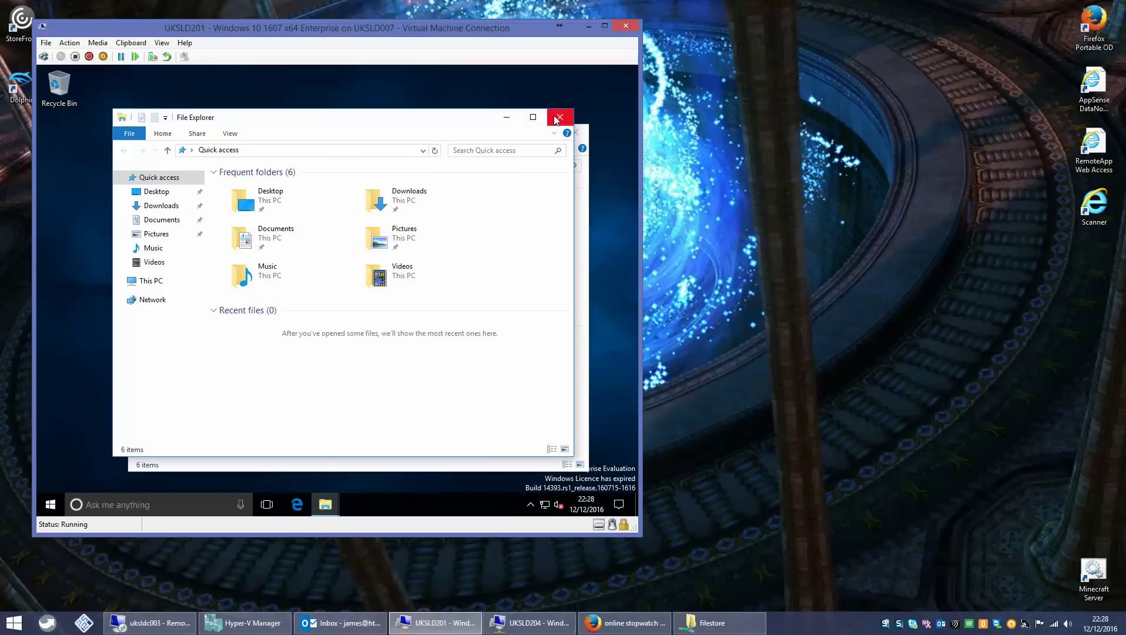
- Close the duplicate File Explorer window and toggle Hidden items on, then off again
left_click(556, 120)
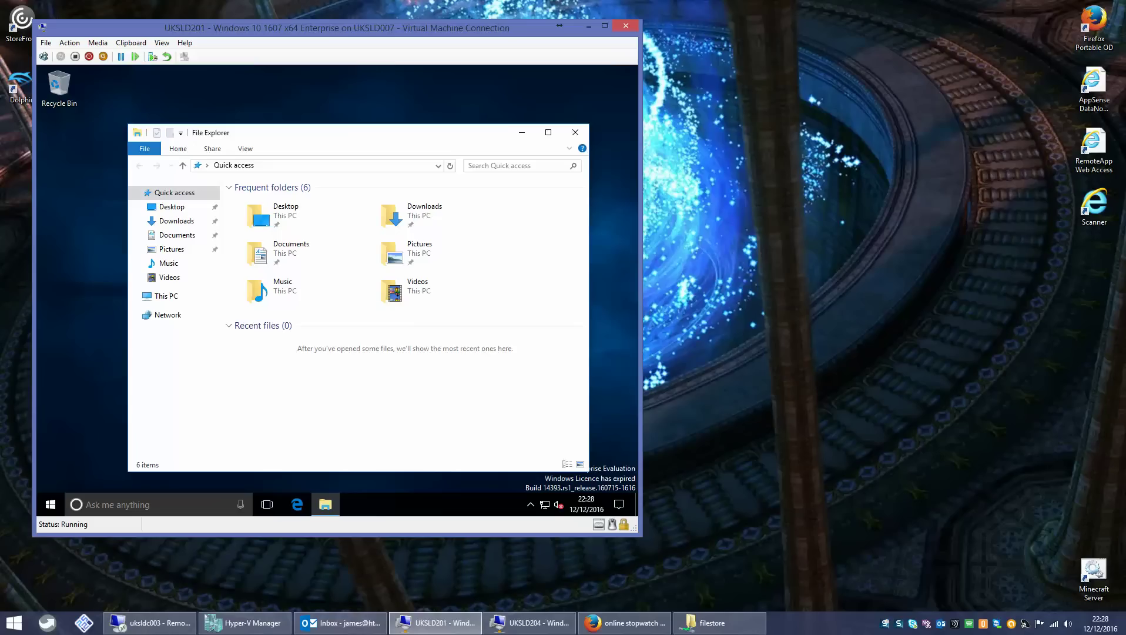
left_click(242, 150)
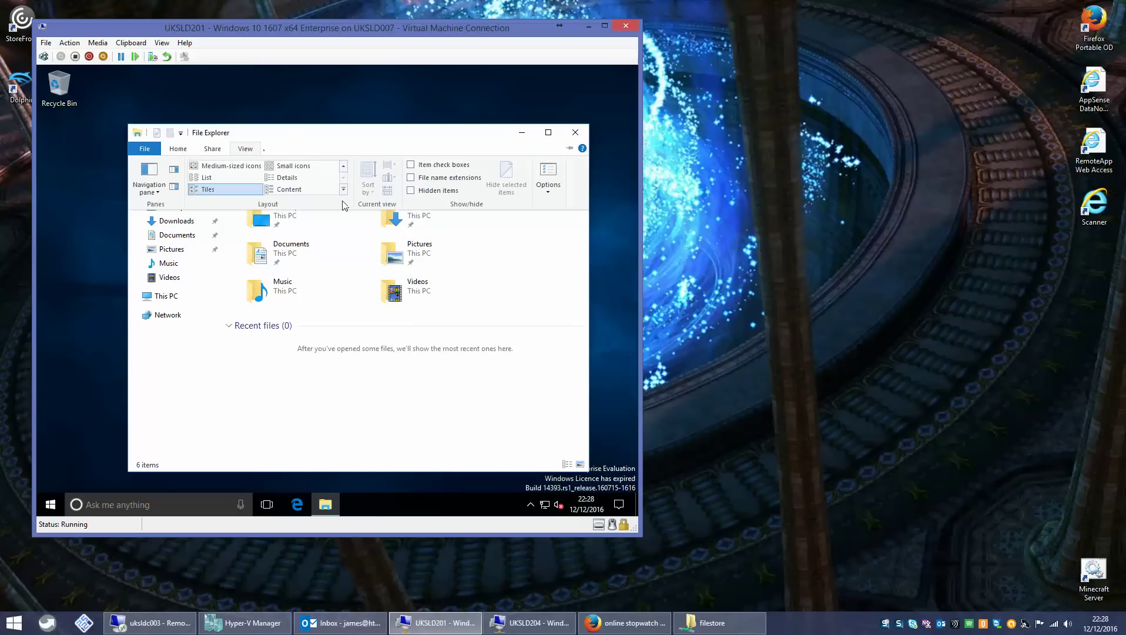
left_click(431, 192)
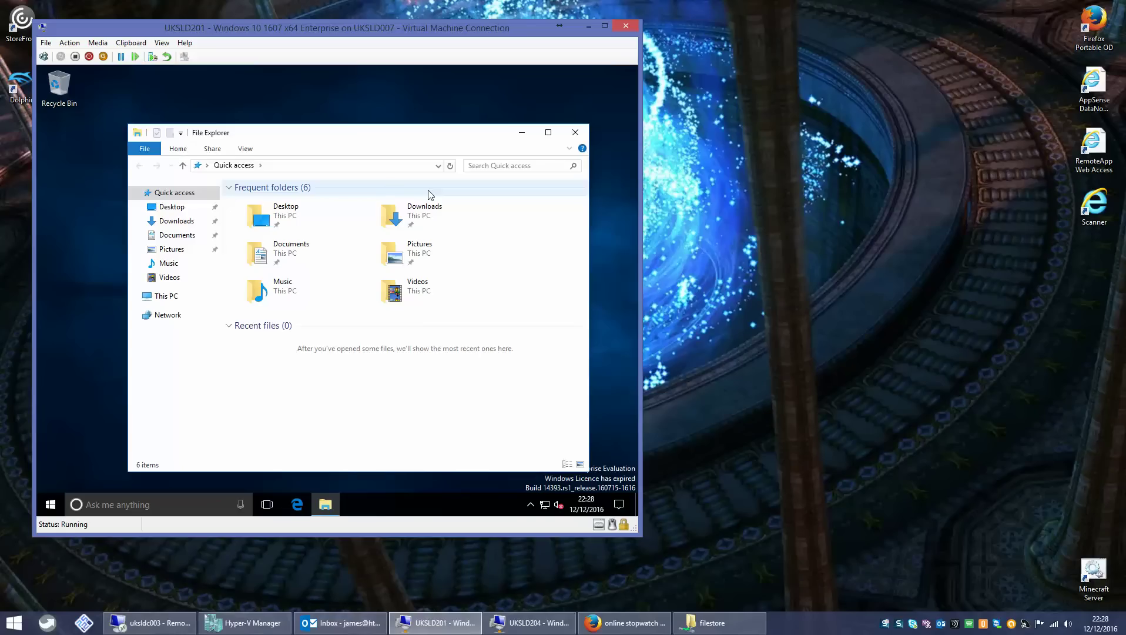
left_click(243, 150)
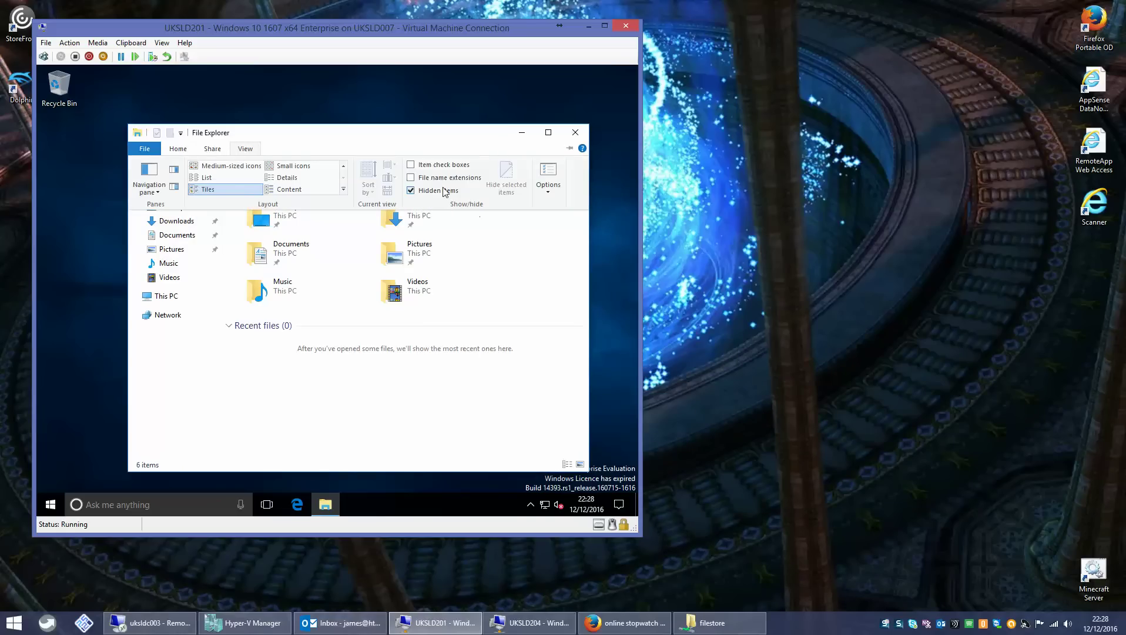
left_click(445, 192)
- Toggle file name extensions, go to This PC, and close File Explorer
left_click(243, 149)
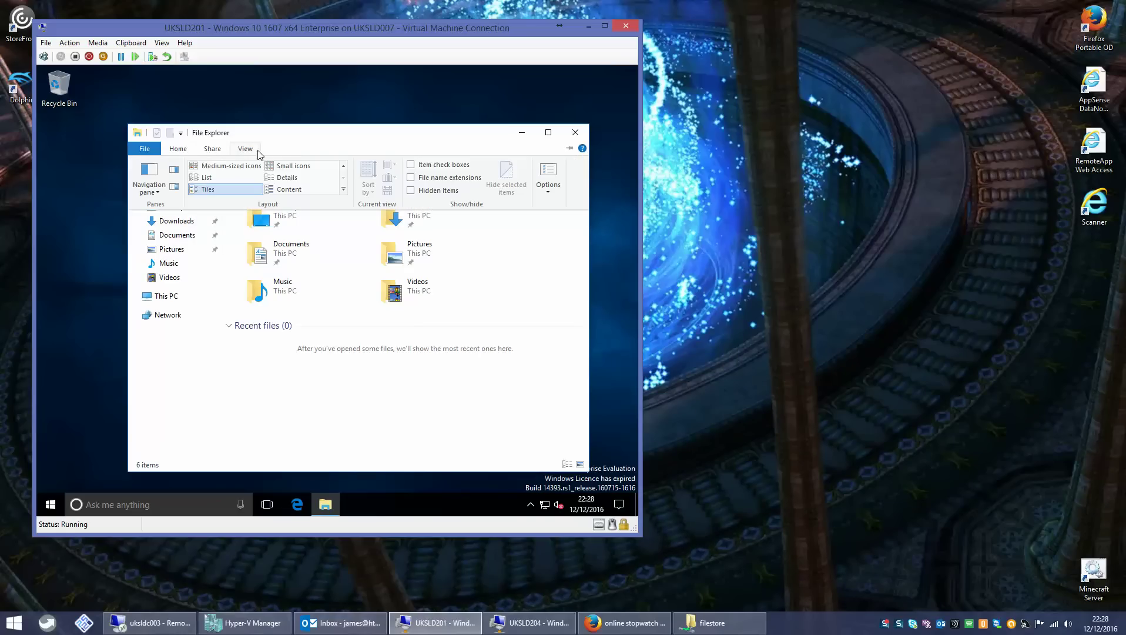
left_click(448, 178)
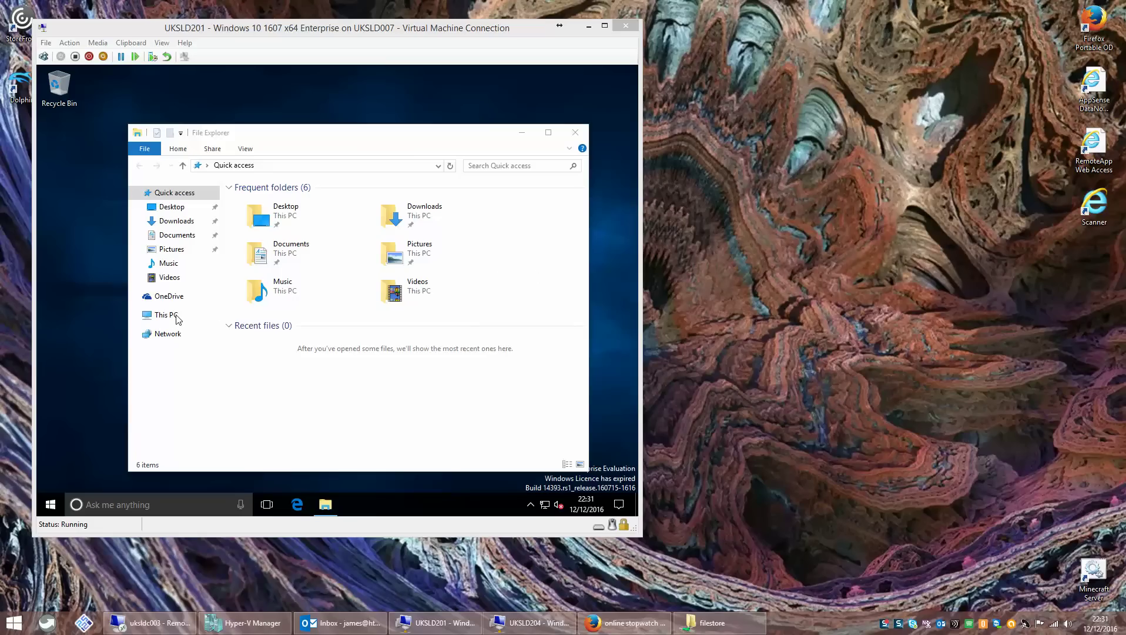
left_click(176, 318)
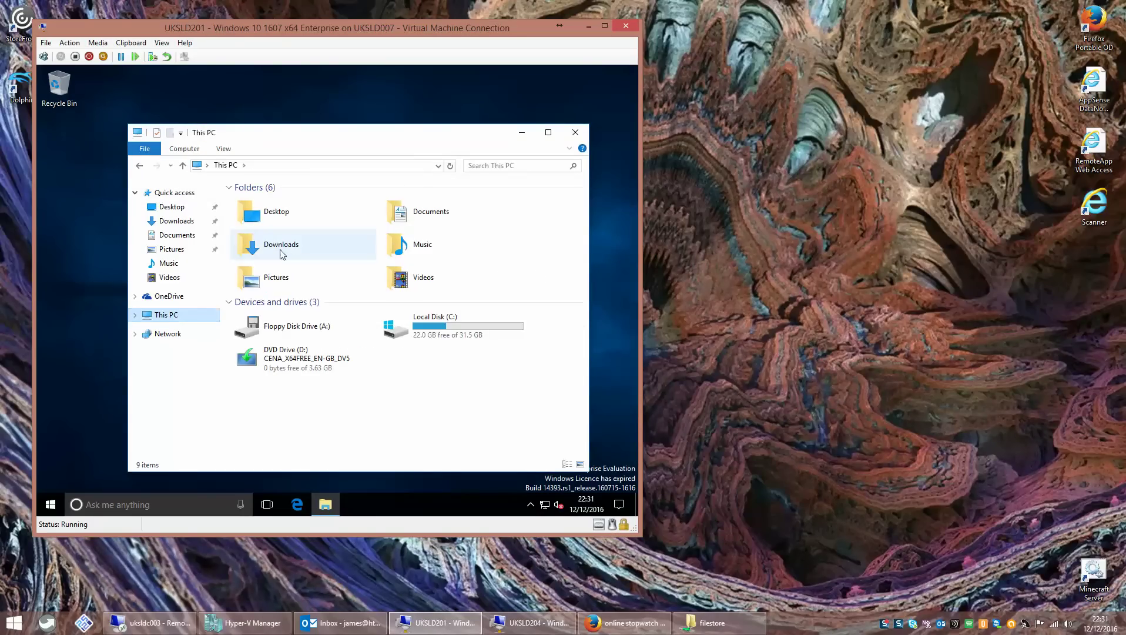
left_click(575, 132)
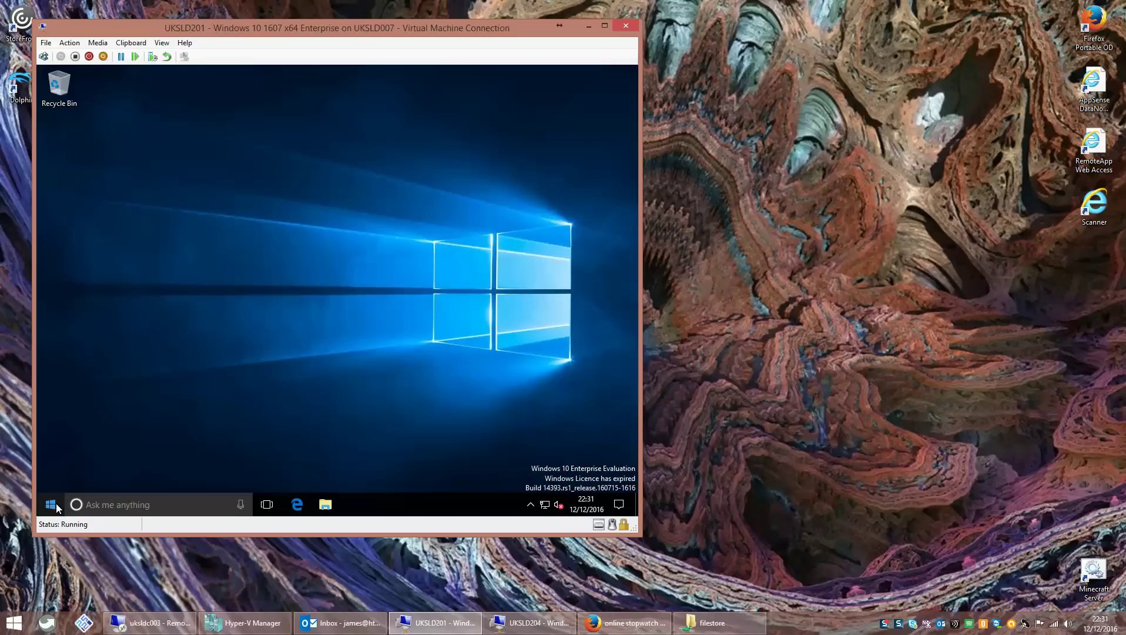
- Open Registry Editor and navigate to HKCU\SOFTWARE\Microsoft\Windows\CurrentVersion\Explorer\Advanced
right_click(57, 508)
left_click(111, 446)
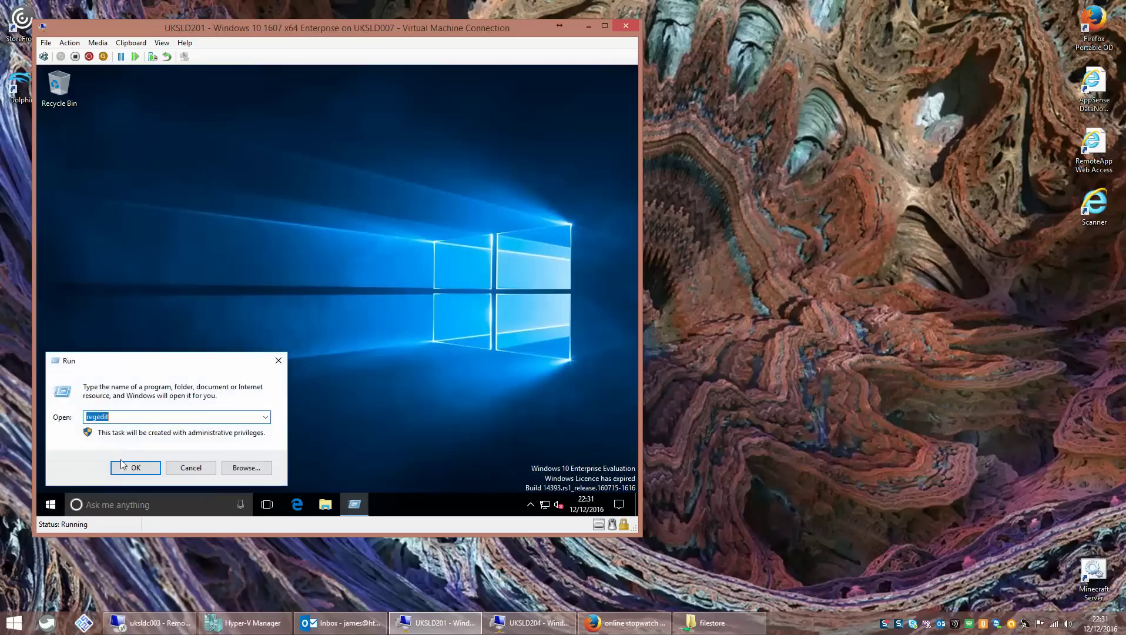
key("Return")
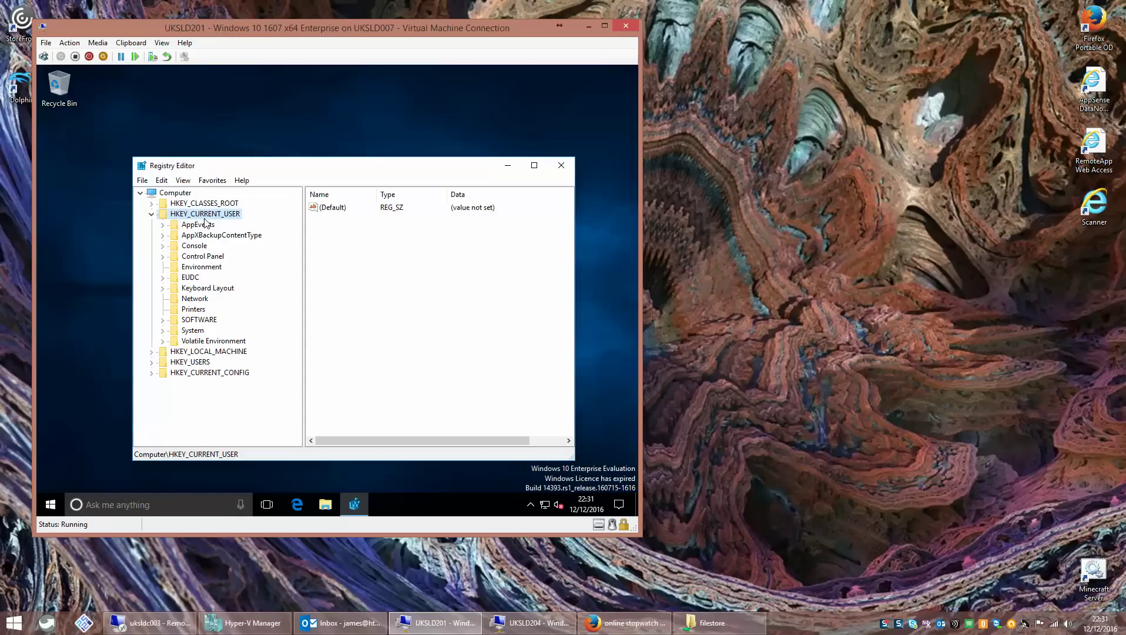
double_click(203, 322)
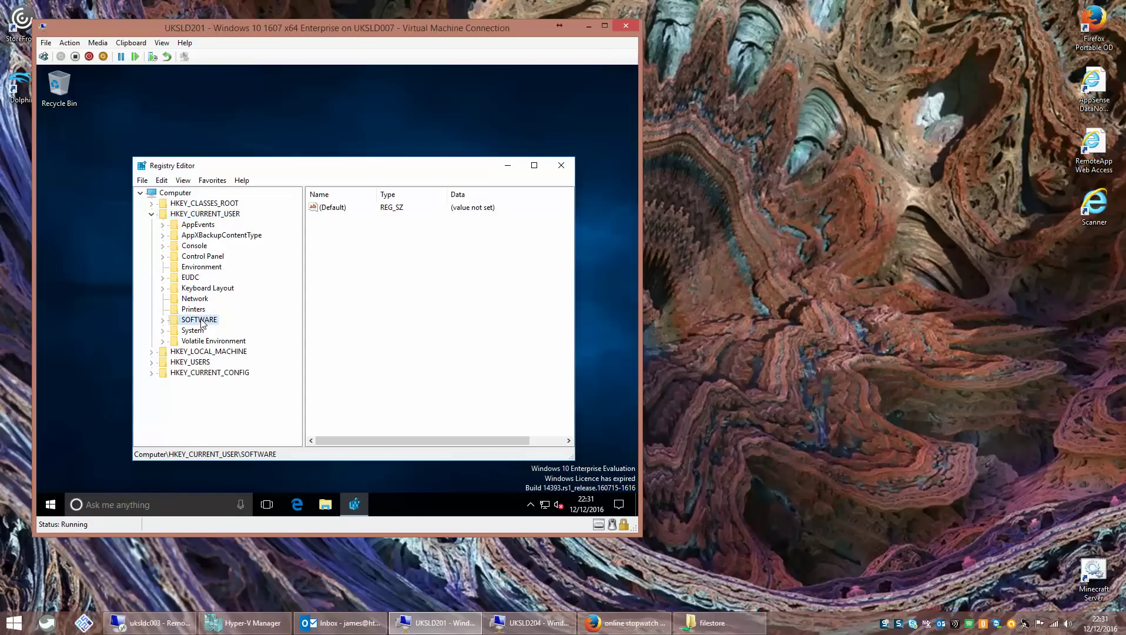
double_click(209, 352)
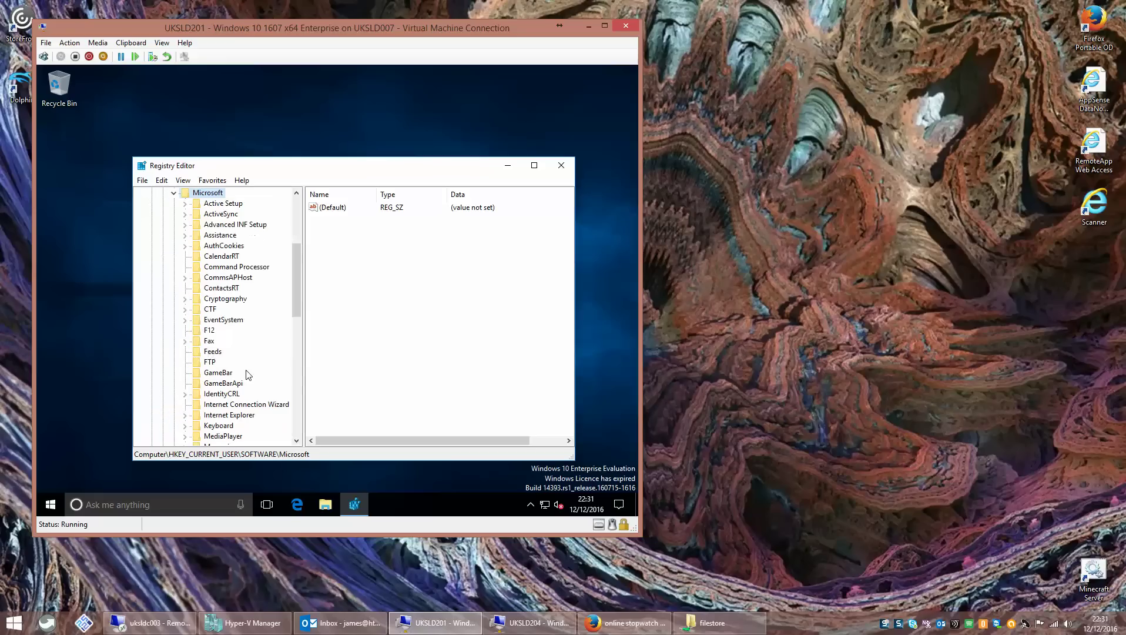
left_click_drag(296, 295, 299, 389)
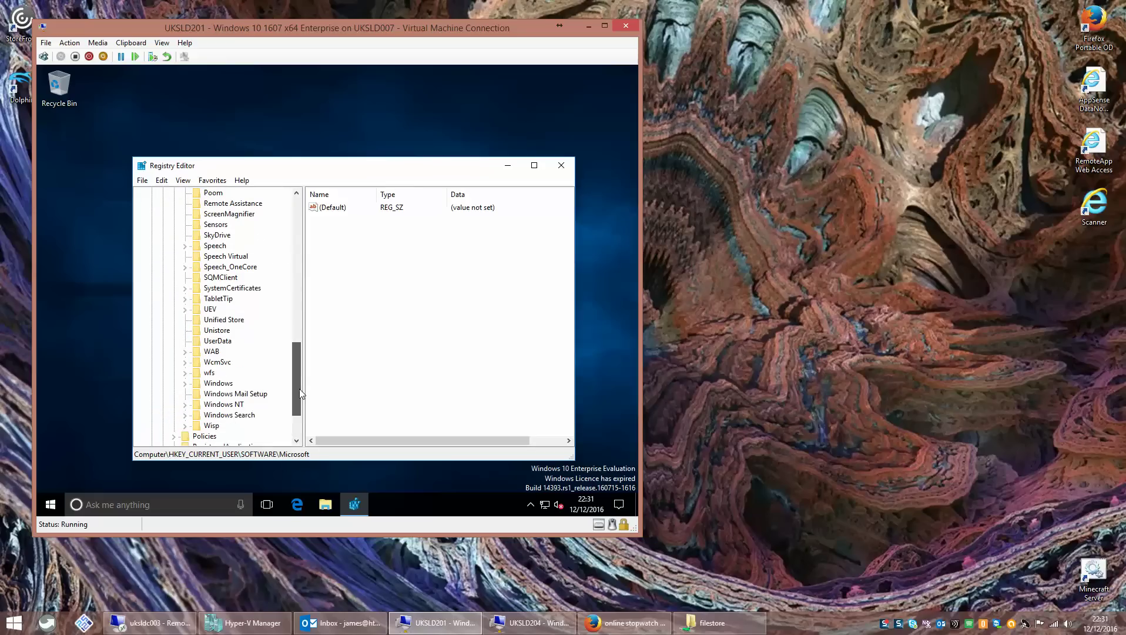
double_click(225, 383)
double_click(236, 373)
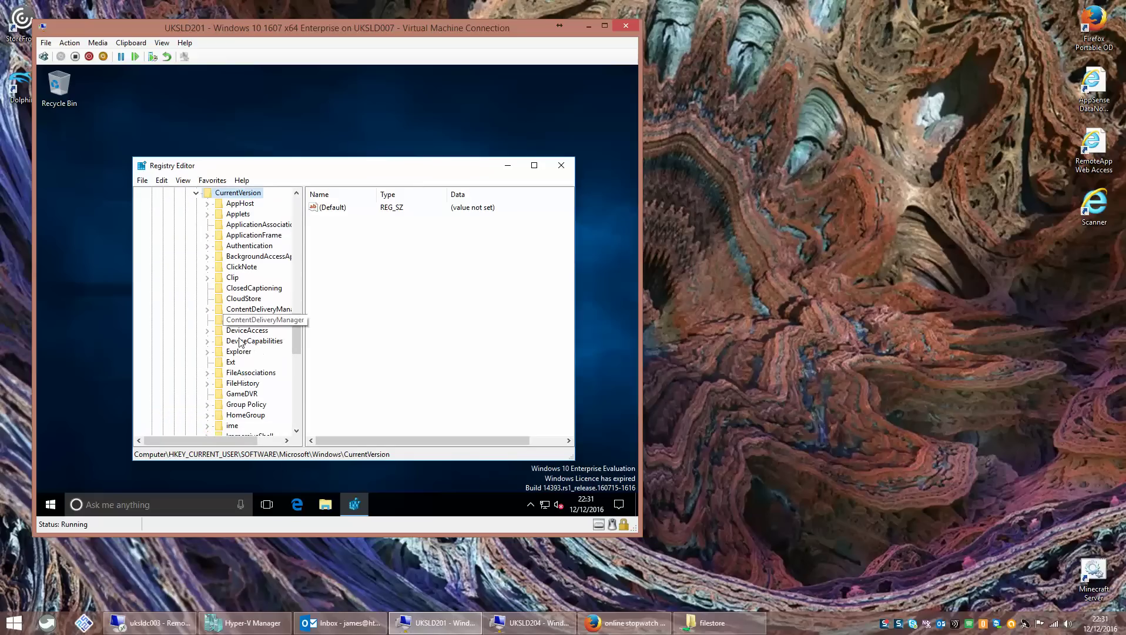
left_click(240, 353)
double_click(240, 353)
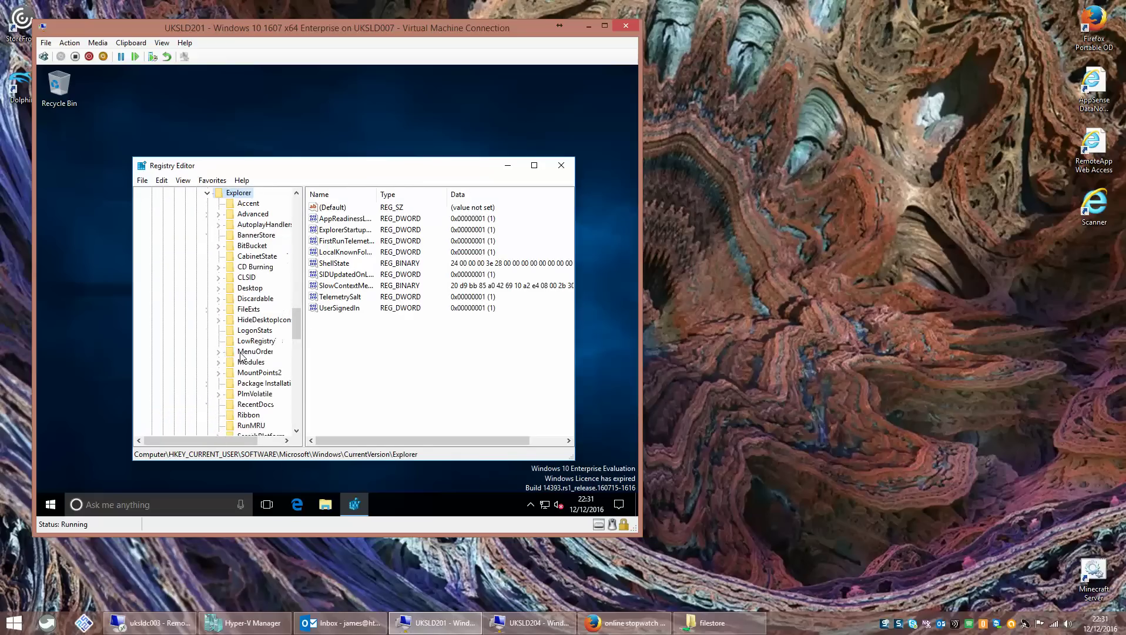
left_click(254, 217)
- Create an unwanted string value 'New Value #1' under Advanced and delete it again
right_click(525, 240)
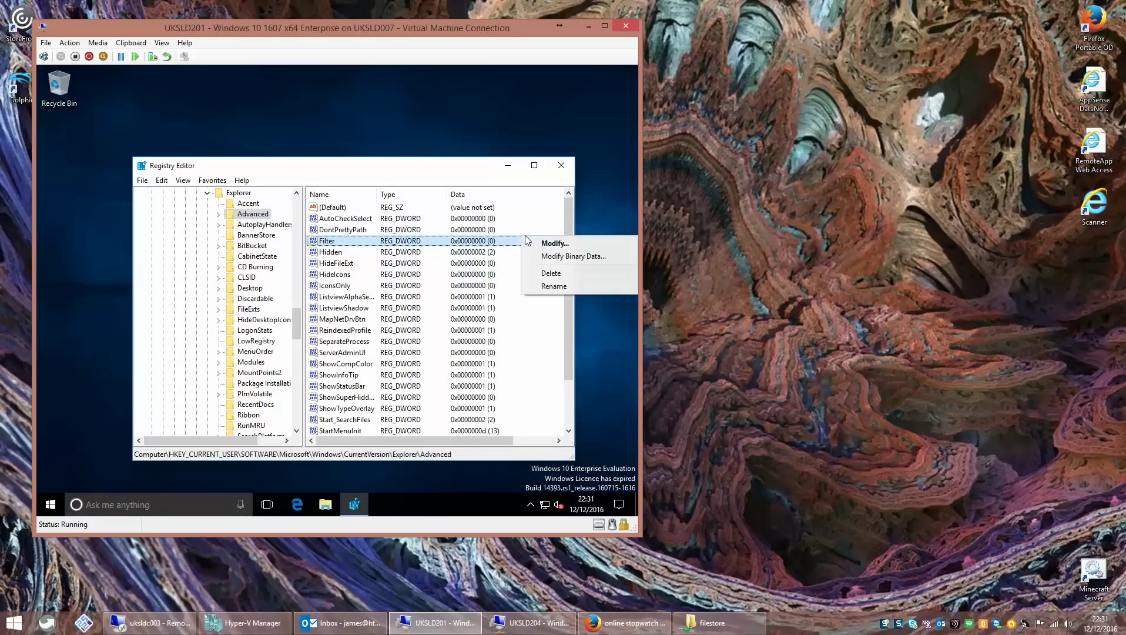
right_click(262, 217)
mouse_move(290, 231)
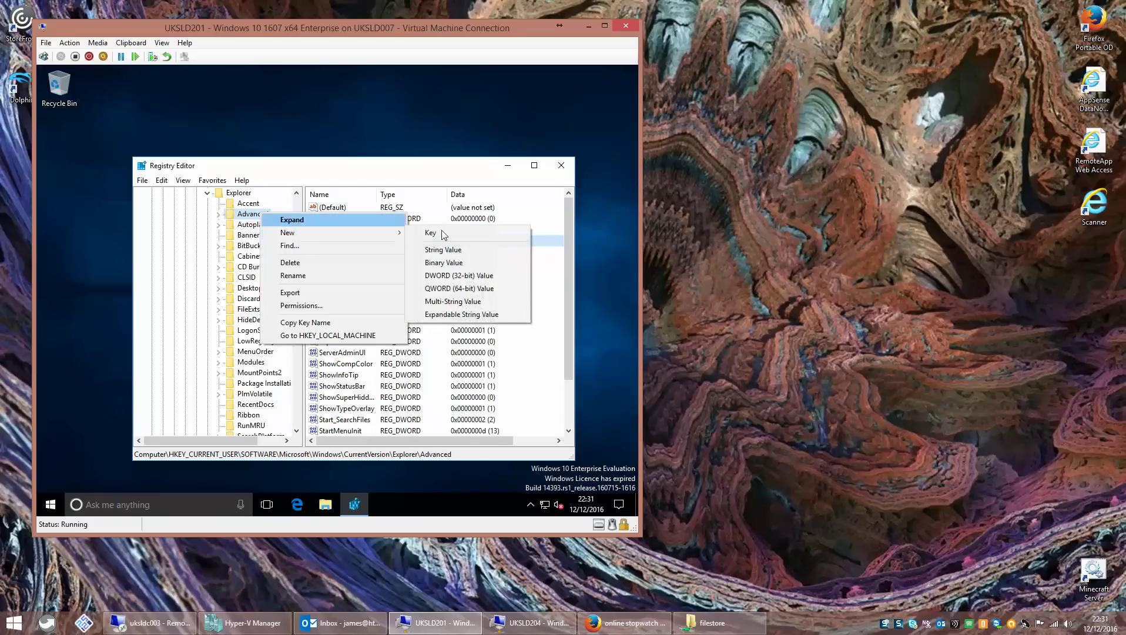
left_click(445, 249)
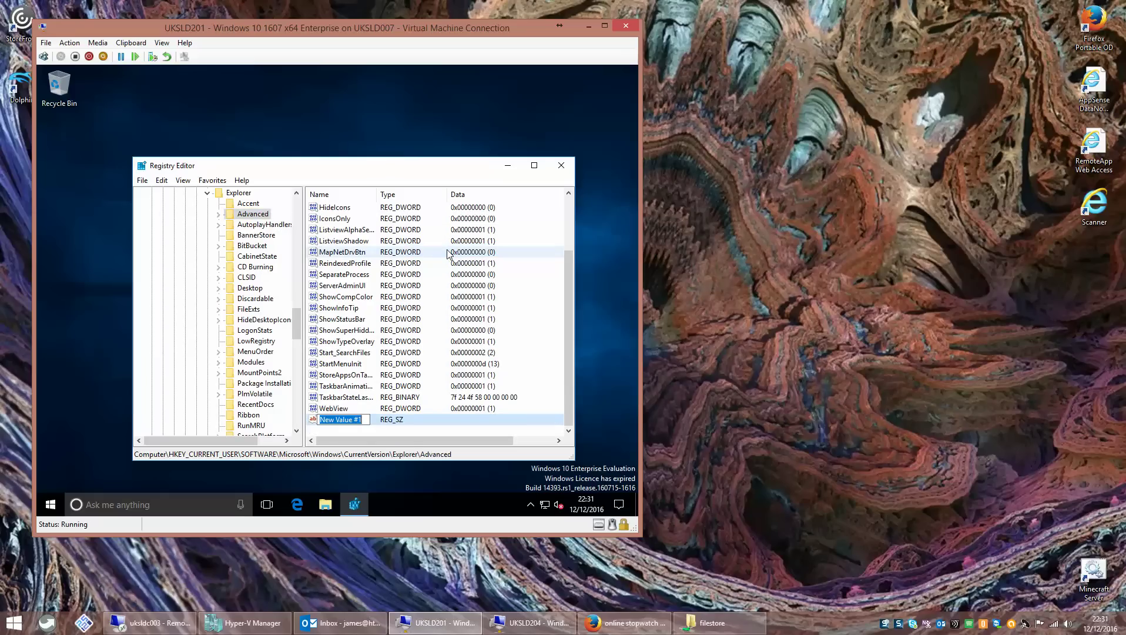
key("Return")
key("Delete")
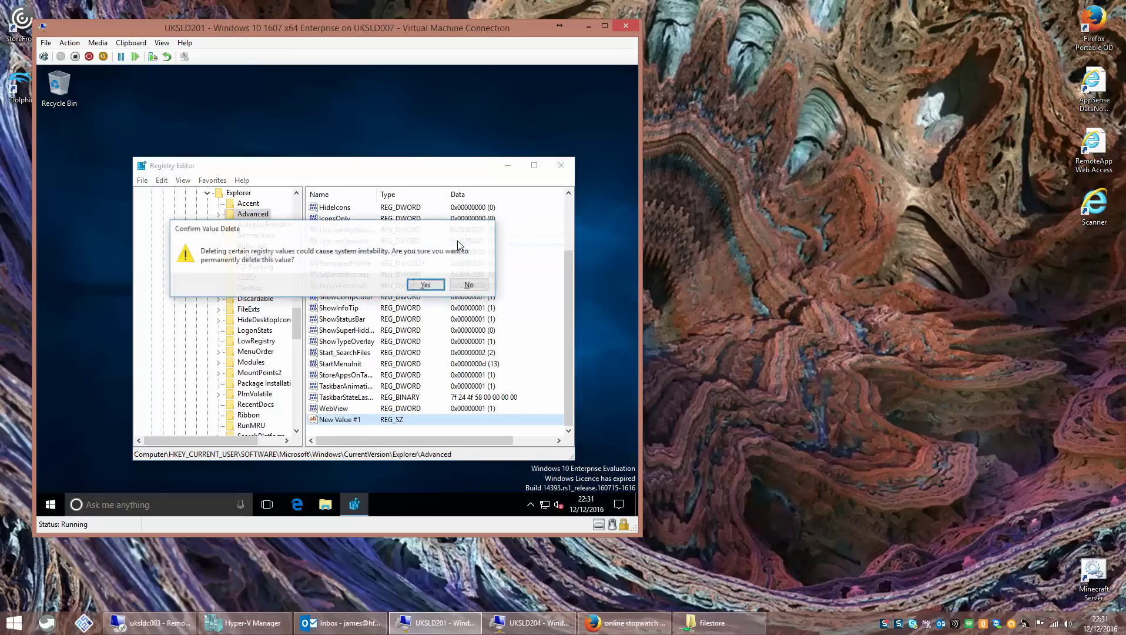
key("Return")
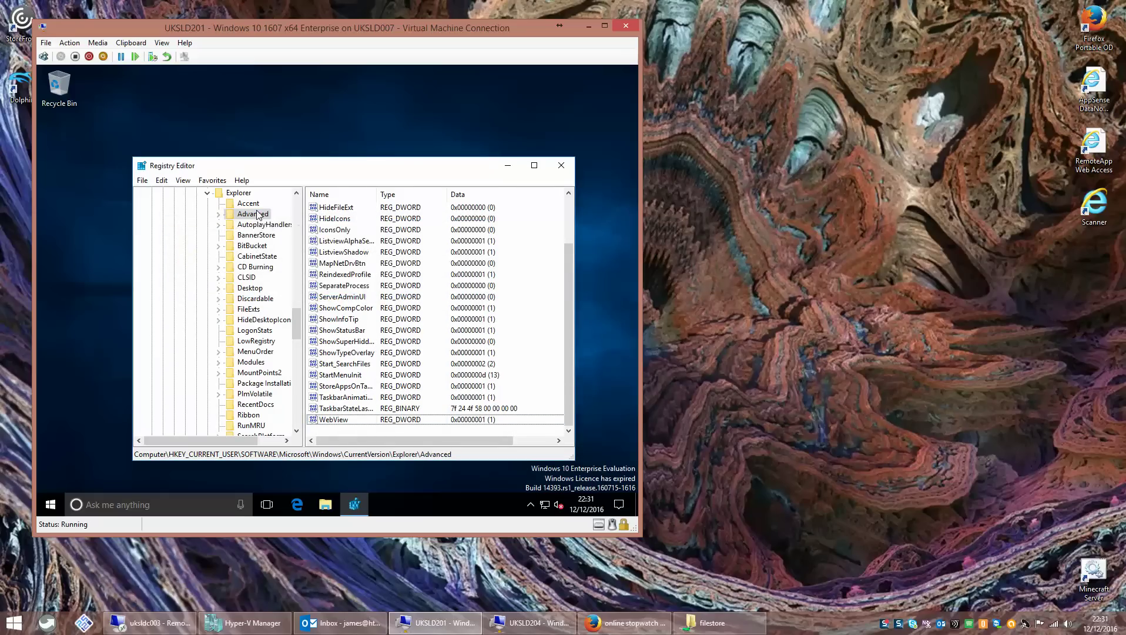
- Add a DWORD (32-bit) value named LaunchTo with data 1 under Advanced, then close Registry Editor
right_click(258, 215)
mouse_move(307, 233)
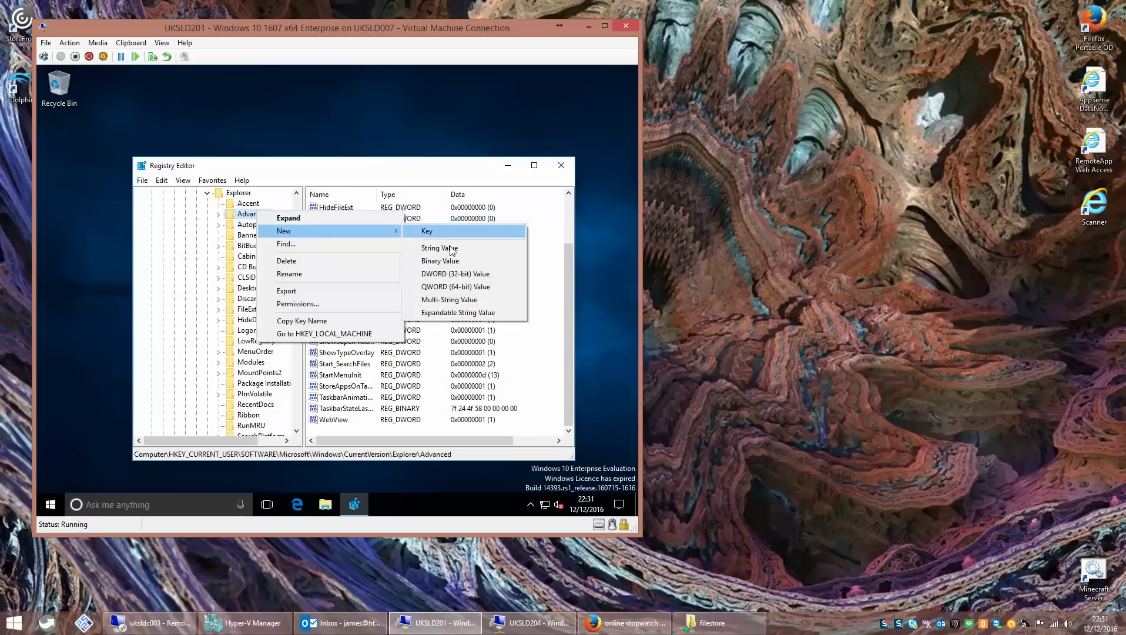
left_click(456, 273)
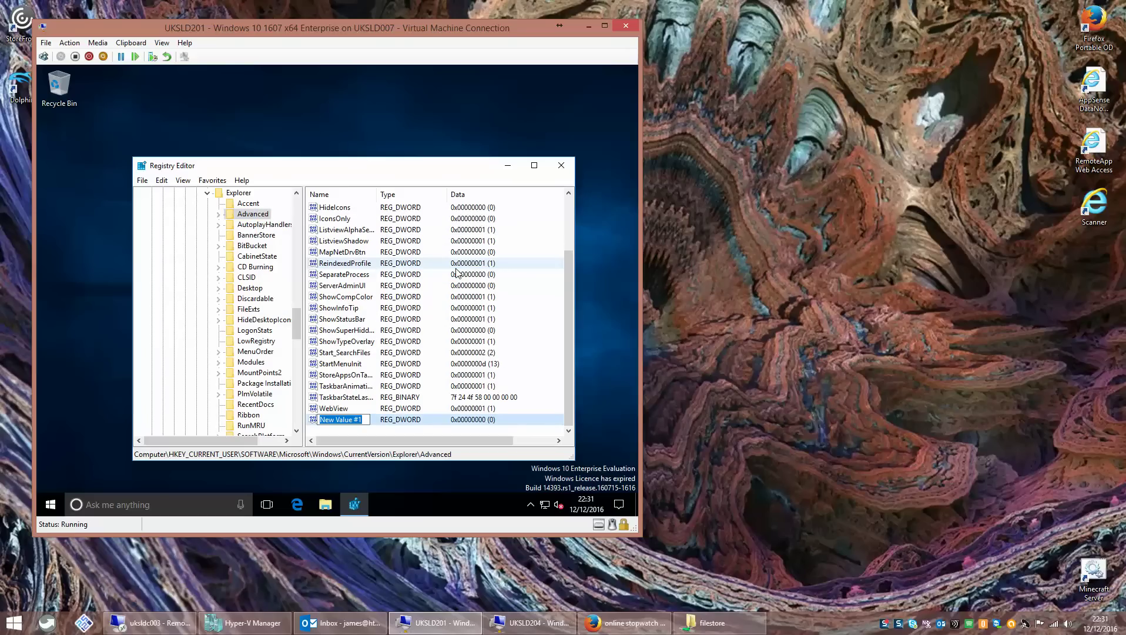
type("LaunchTo")
key("Return")
key("Return")
type("1")
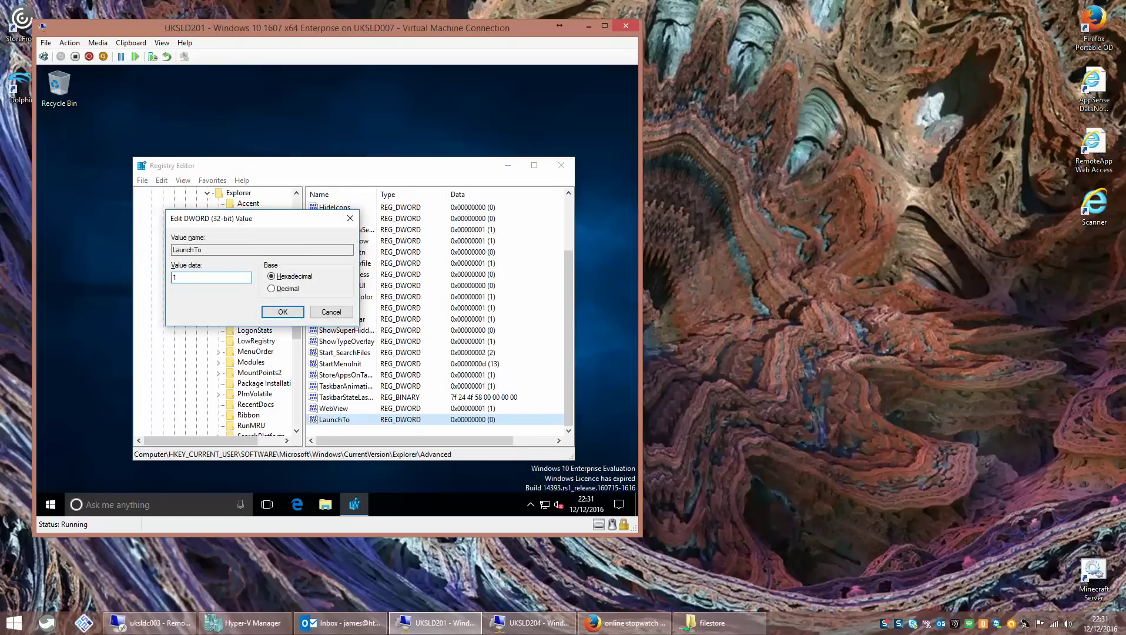
key("Return")
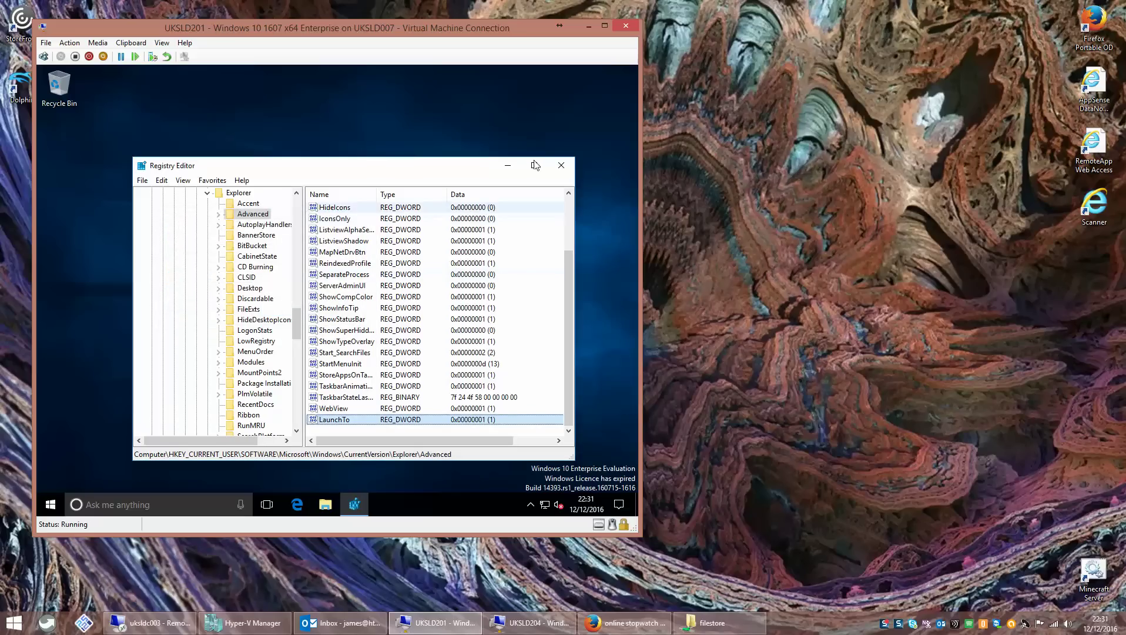
left_click(561, 165)
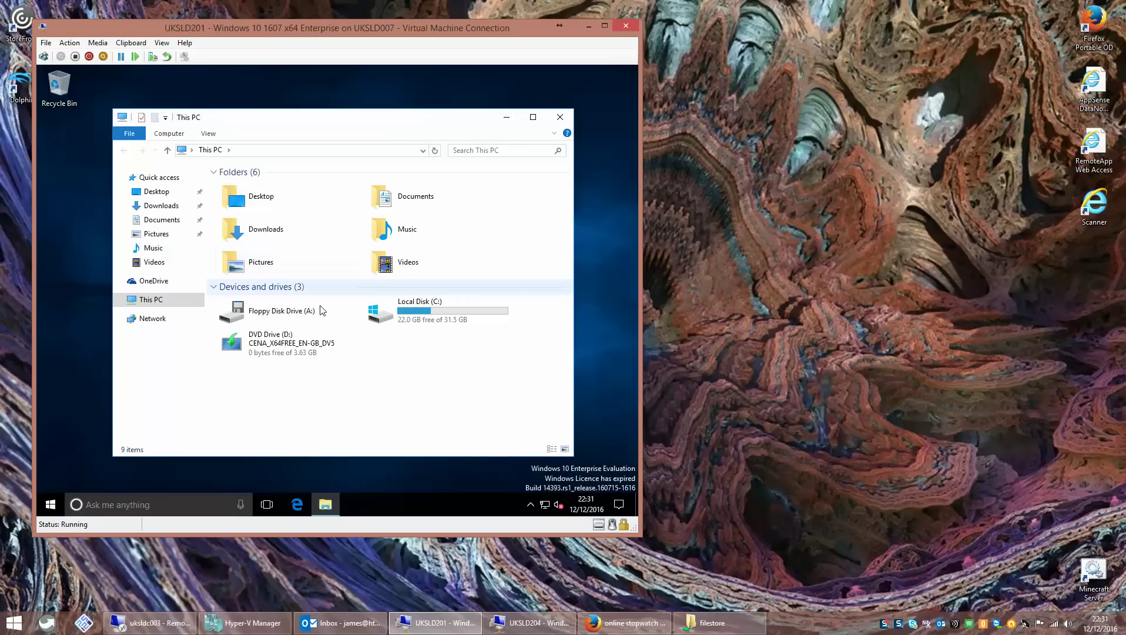
left_click(560, 118)
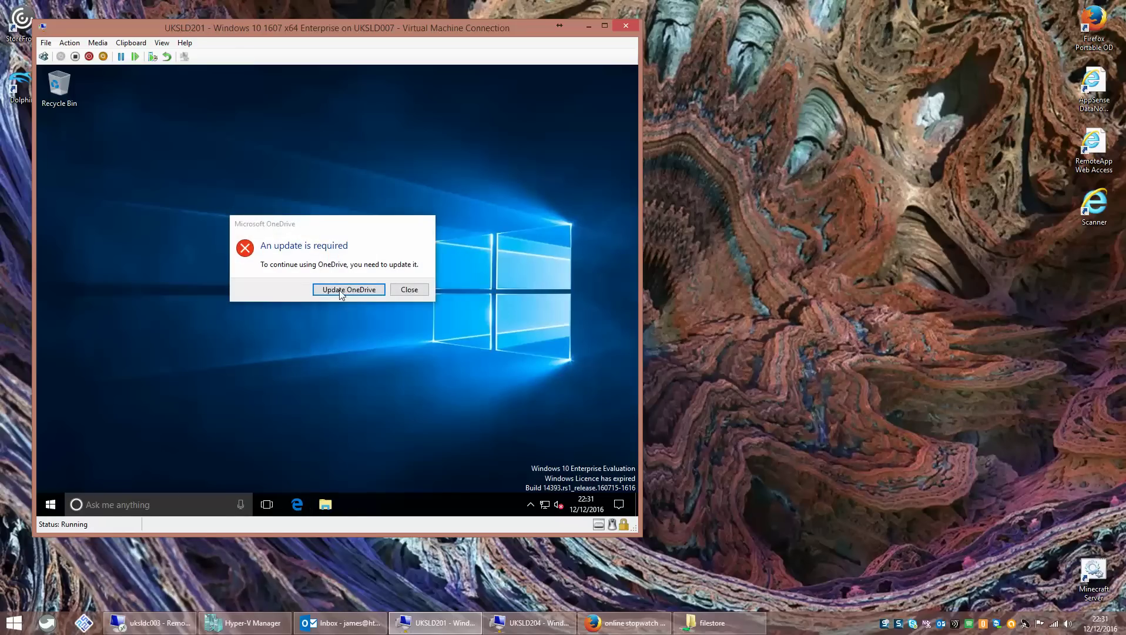
left_click(399, 289)
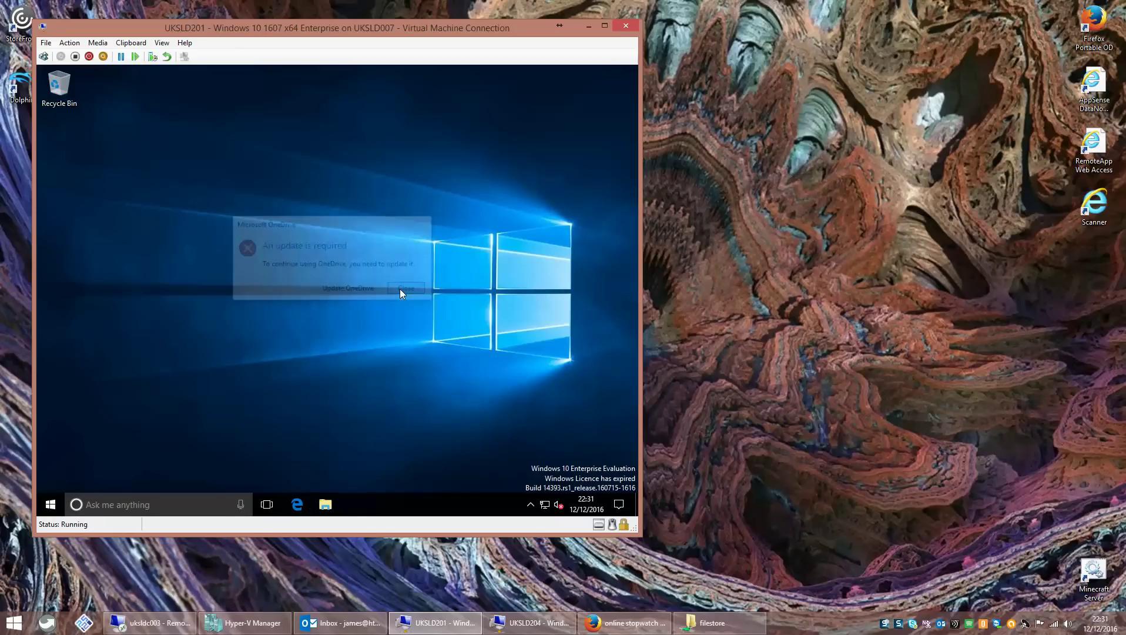
right_click(52, 505)
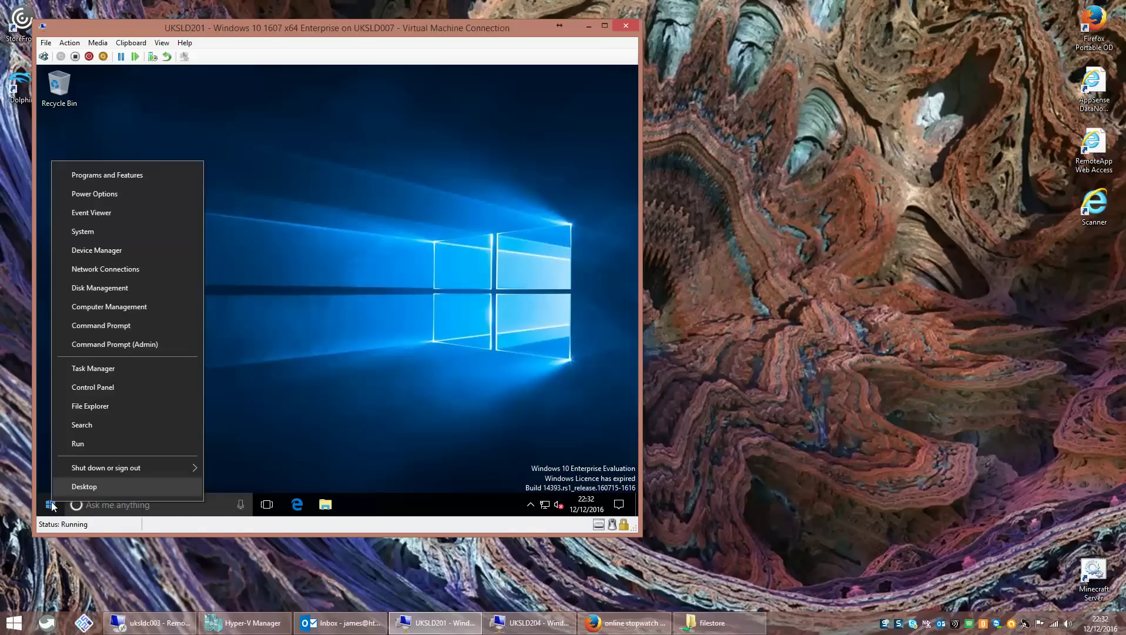
left_click(92, 448)
type("iexplore www.google.co.")
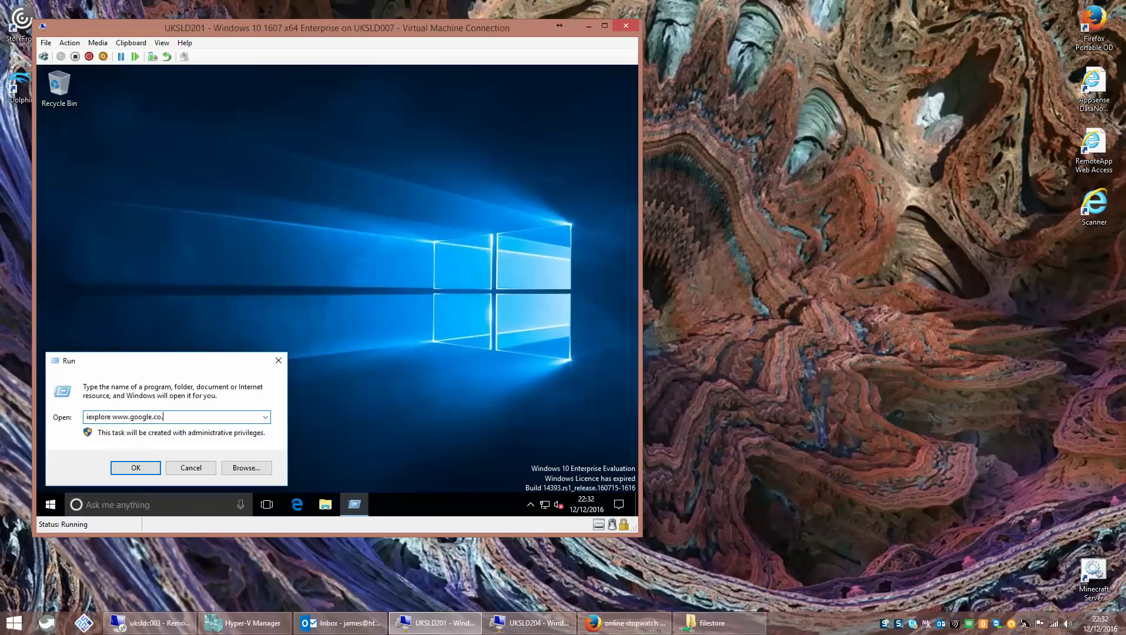
key("Return")
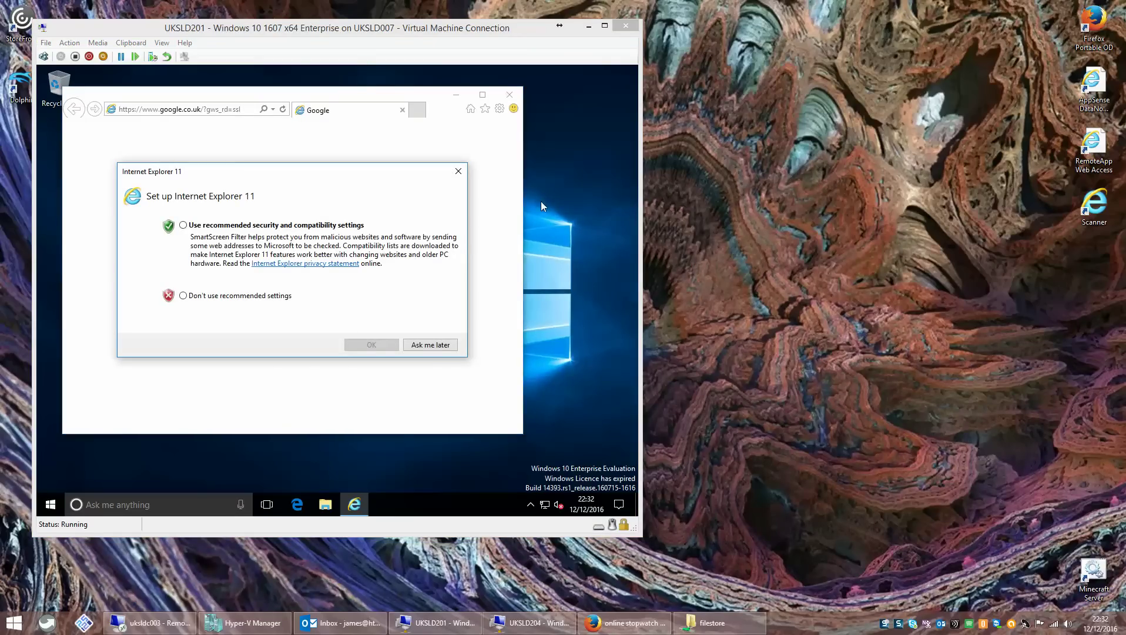
- Accept recommended settings, maximise Internet Explorer, and close the go.microsoft.com tab
left_click(230, 238)
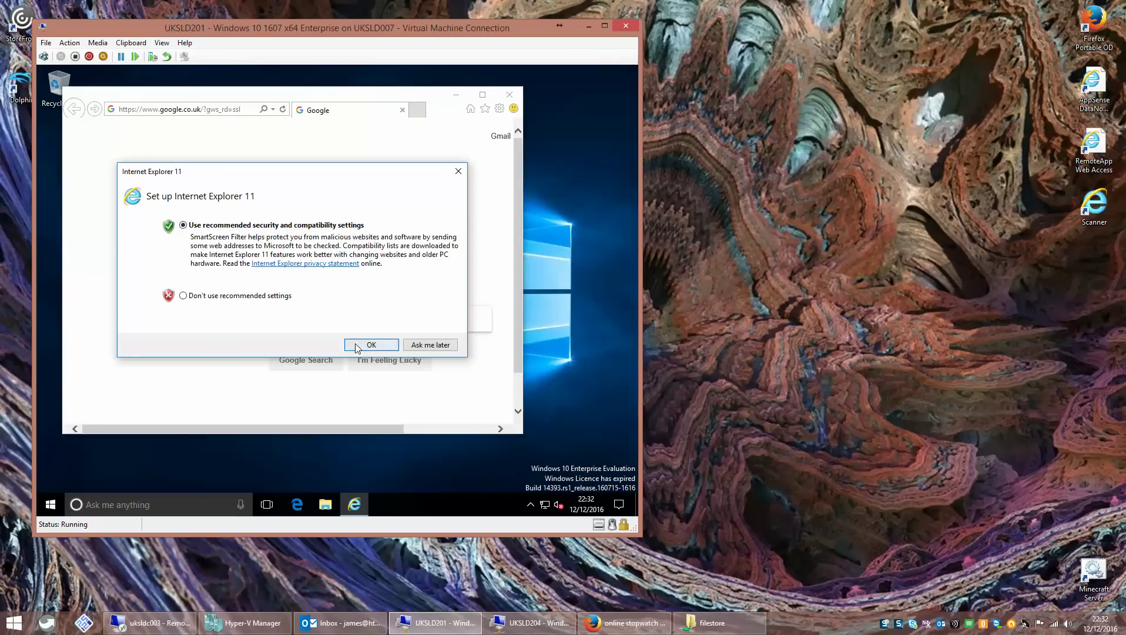
left_click(358, 346)
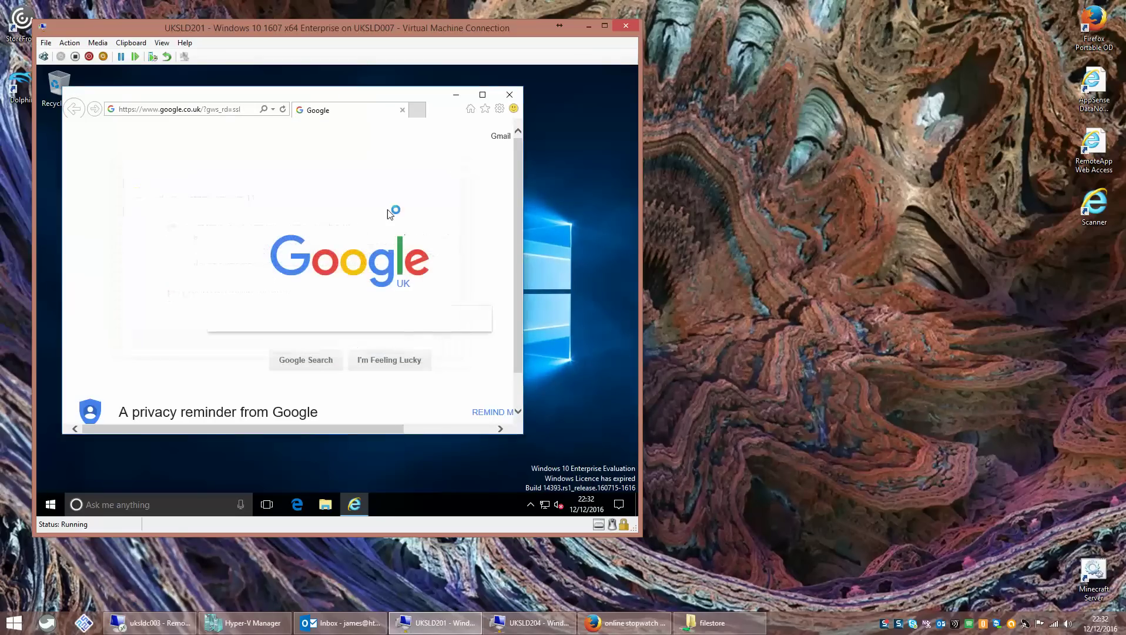
left_click(481, 96)
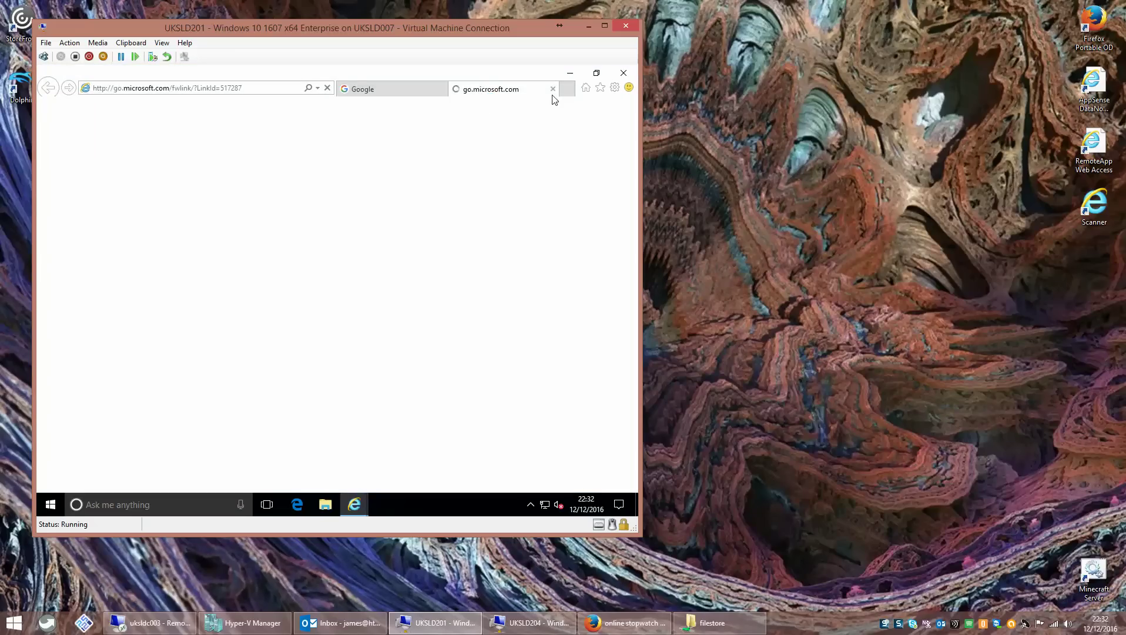
left_click(552, 90)
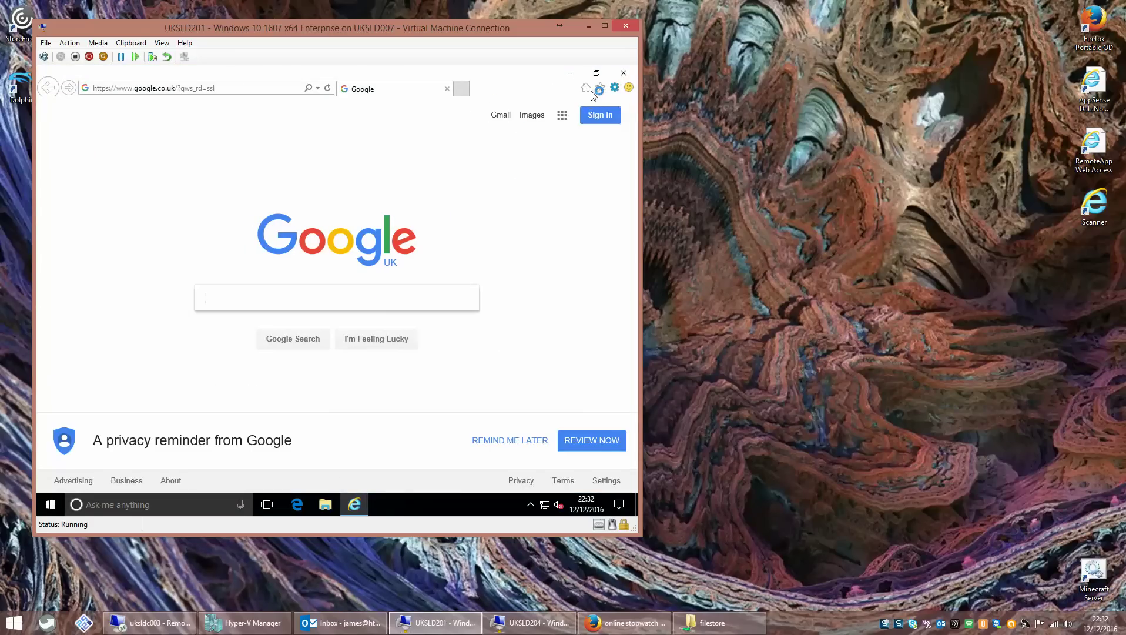
left_click(614, 88)
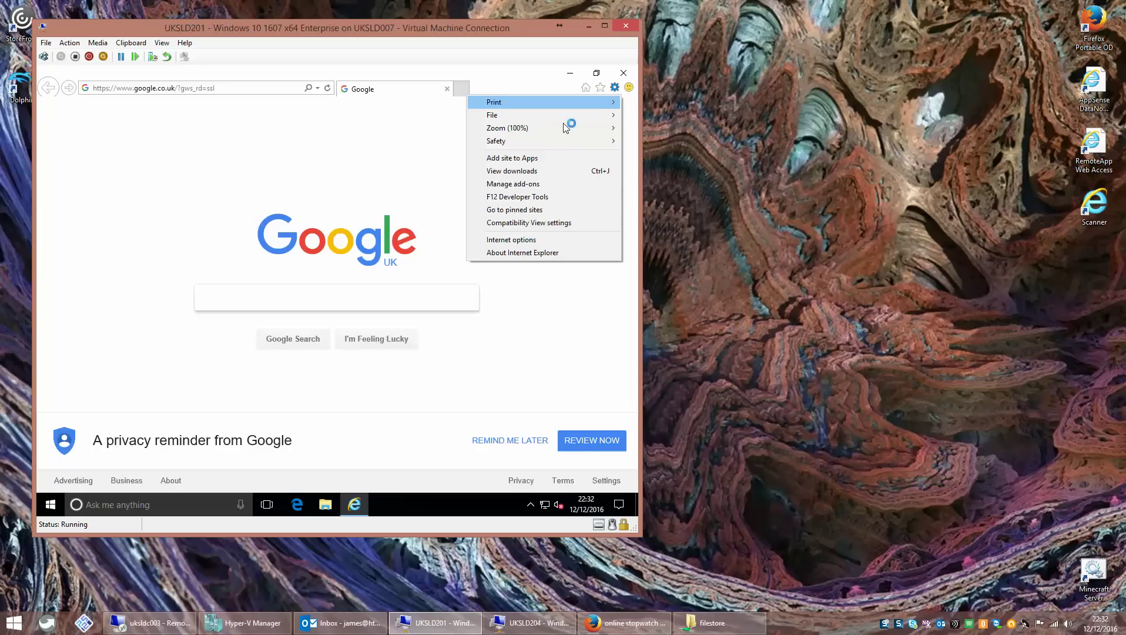
left_click(537, 241)
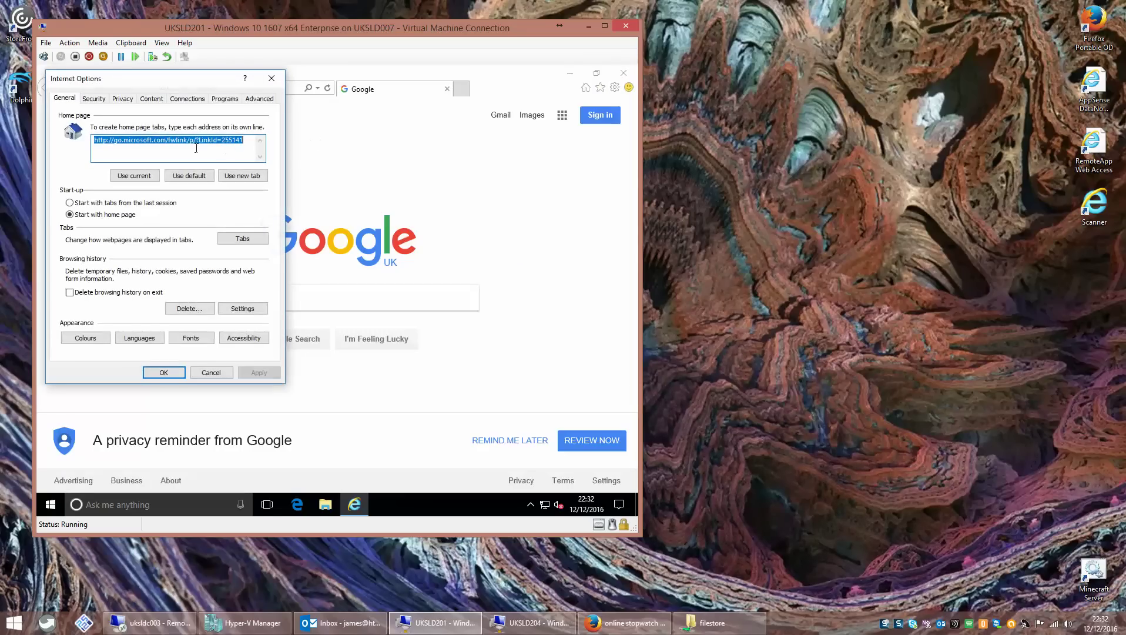
type("www.htguk.com")
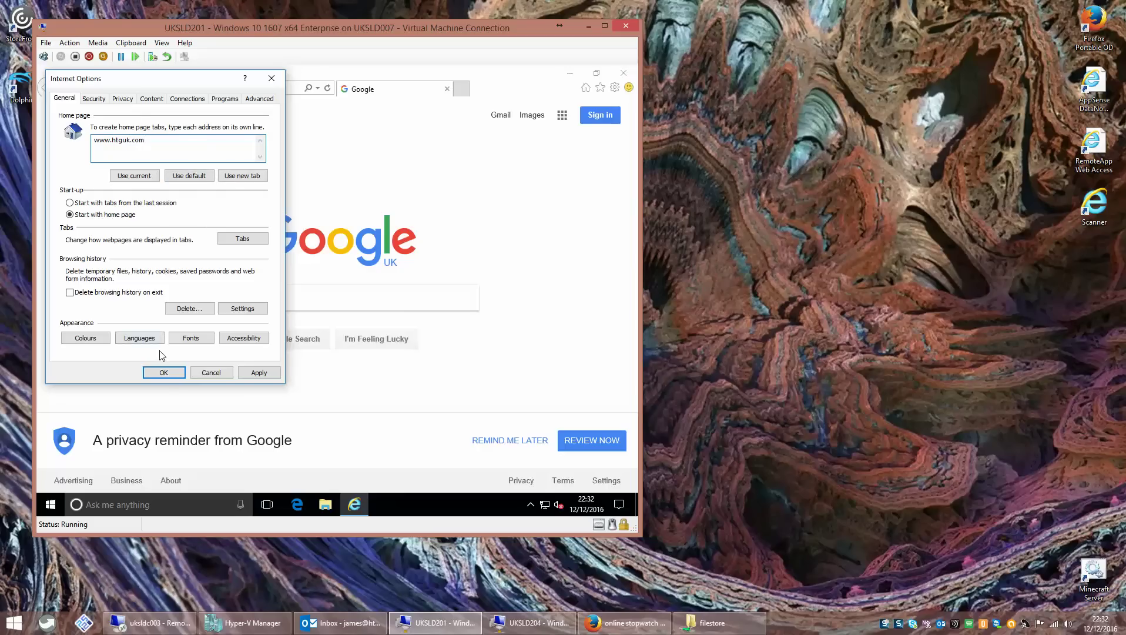
left_click(160, 372)
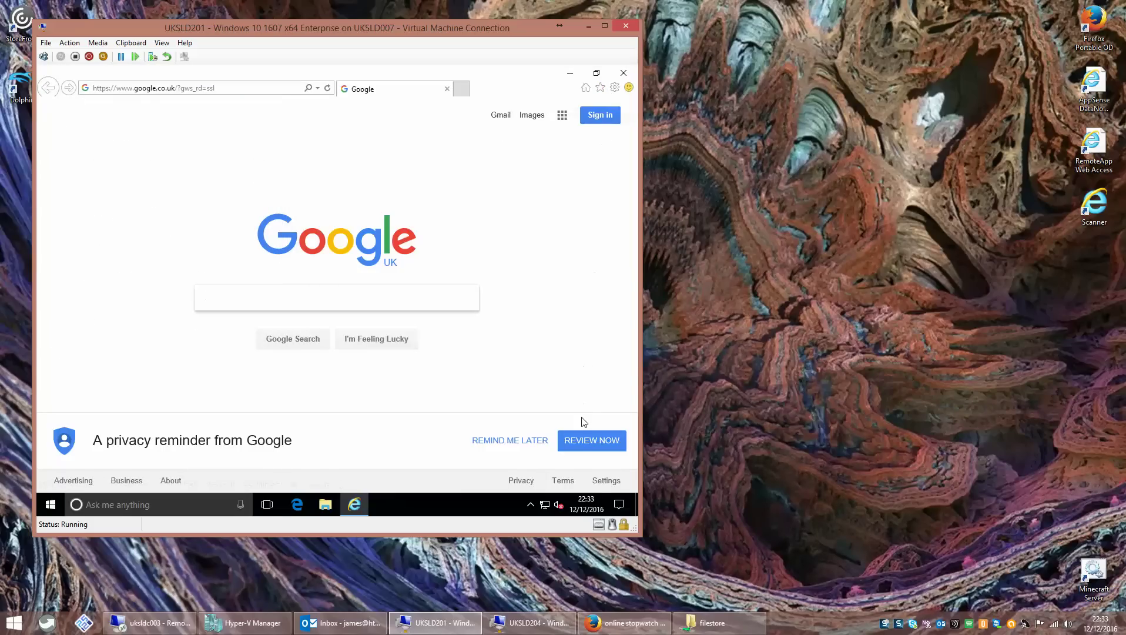
left_click(531, 441)
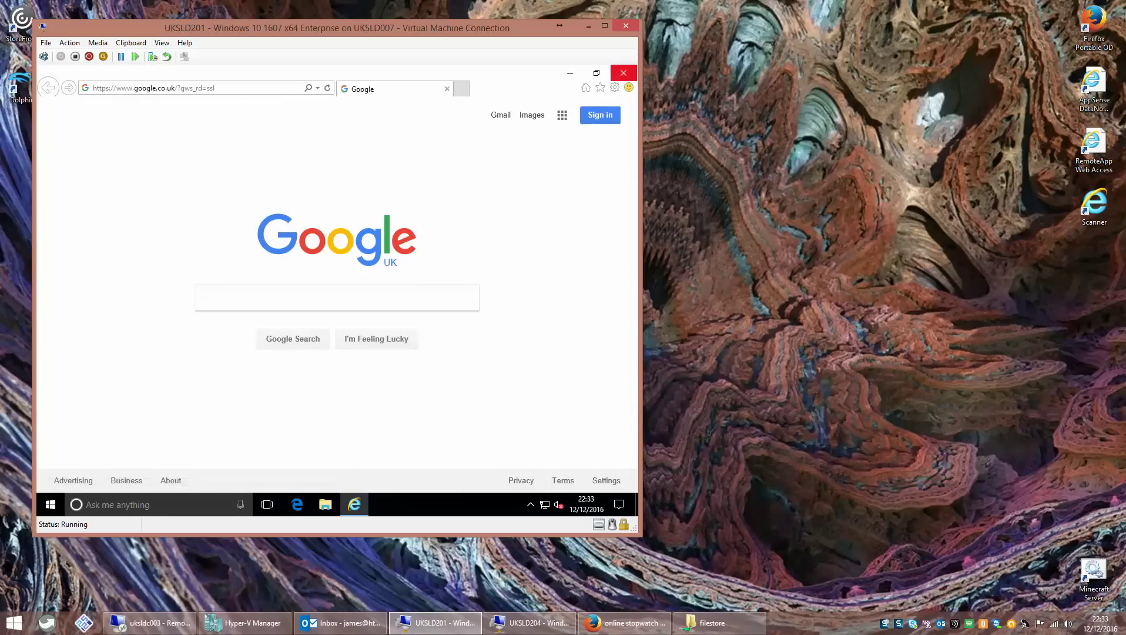
- Open Manage Add-ons and view the installed search providers, showing Bing
left_click(614, 88)
left_click(534, 184)
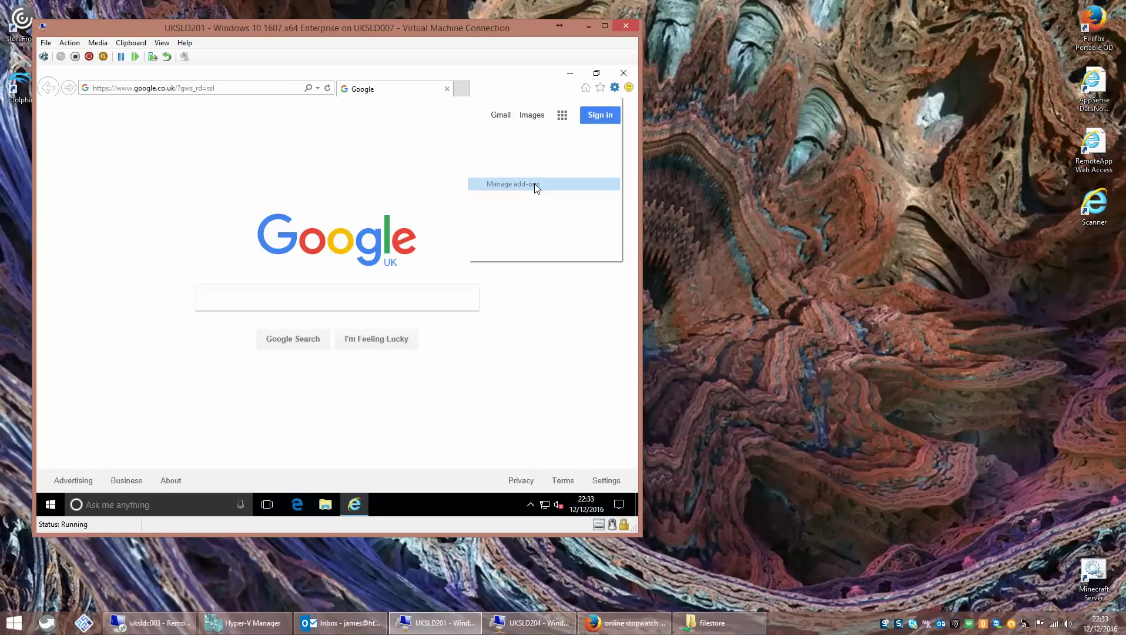
left_click(167, 221)
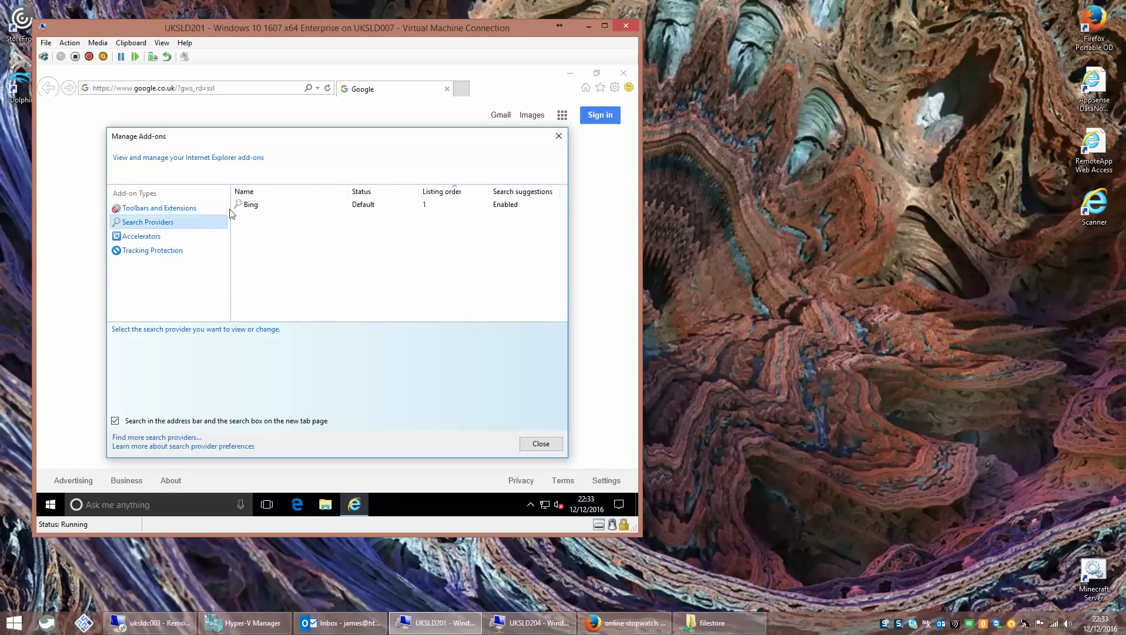
left_click(256, 207)
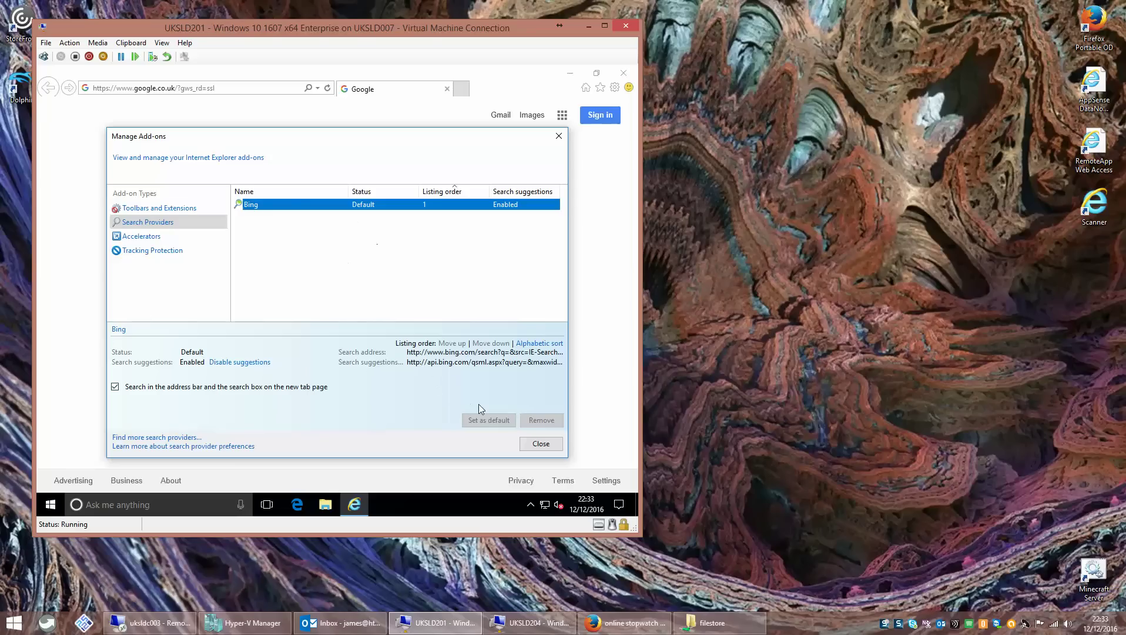
- Find more search providers online, add Google Search, and close the add-ons gallery
left_click(171, 437)
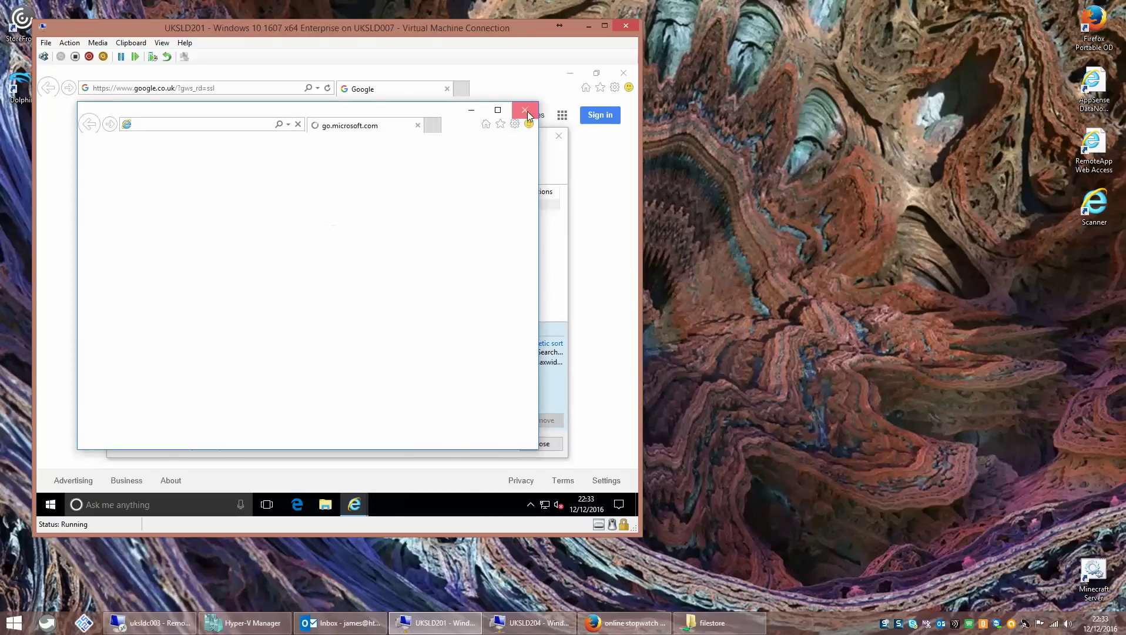
left_click(525, 110)
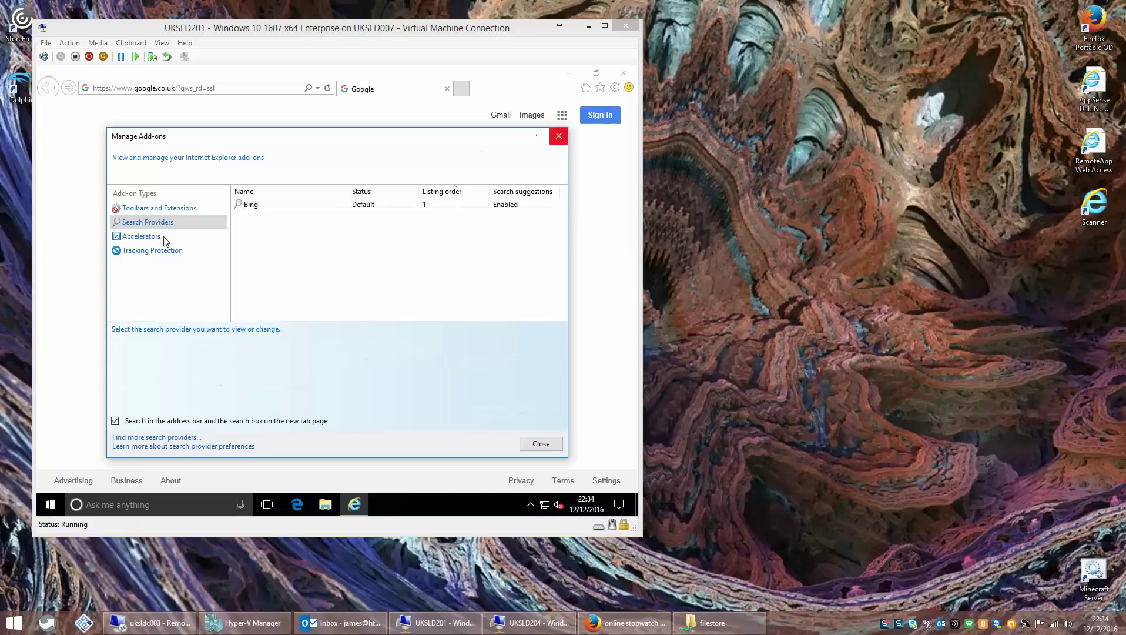
left_click(179, 438)
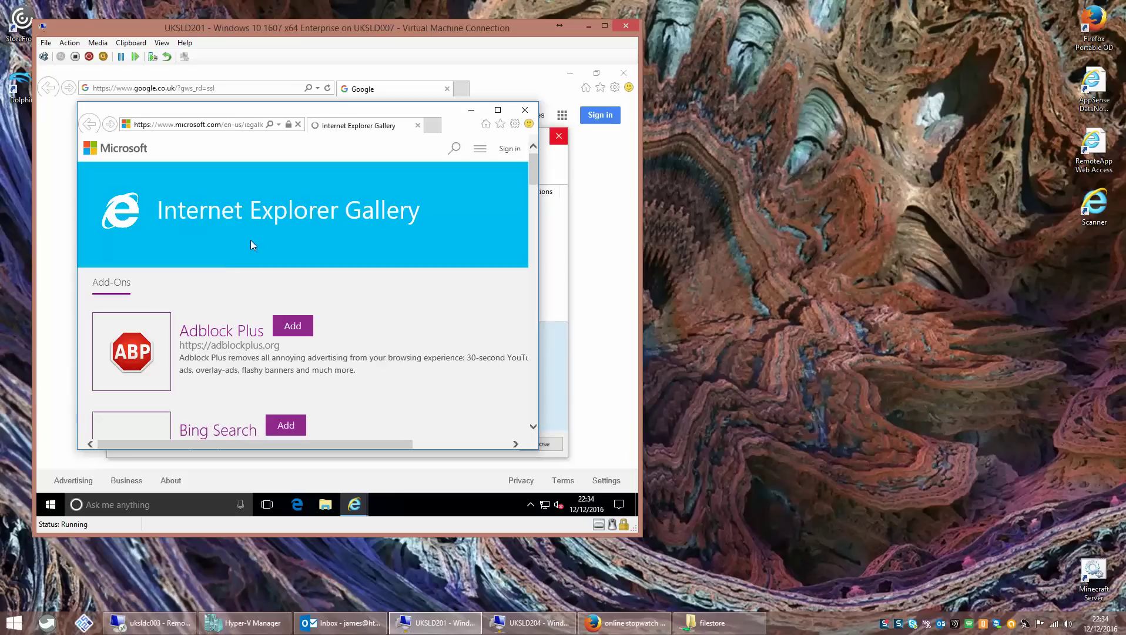
left_click_drag(535, 180, 529, 225)
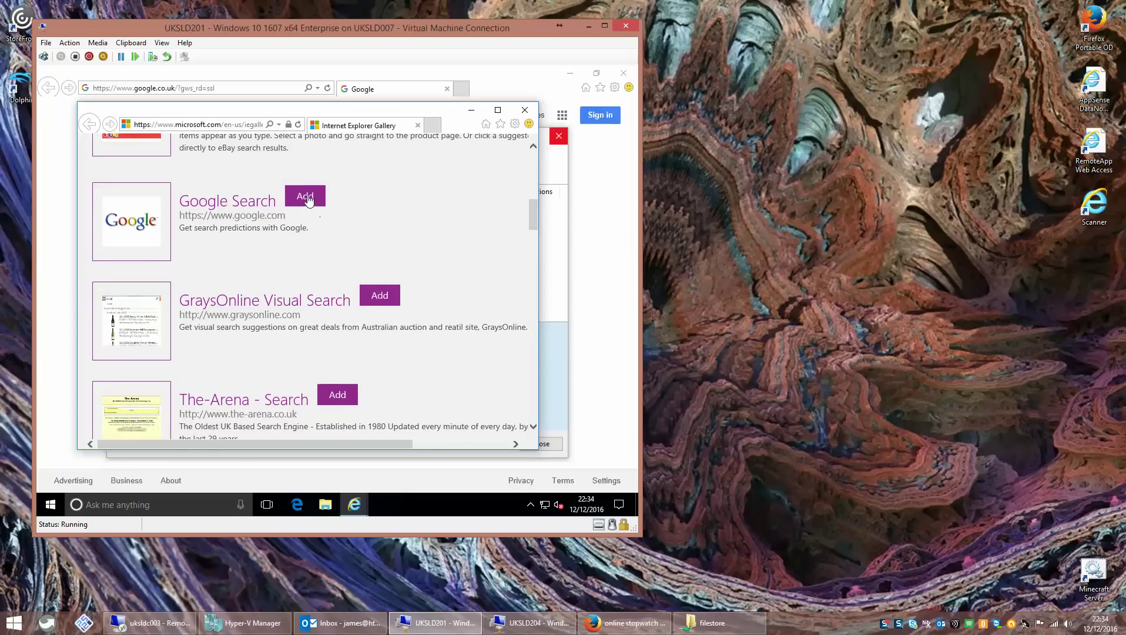
left_click(305, 197)
left_click(374, 312)
left_click(518, 118)
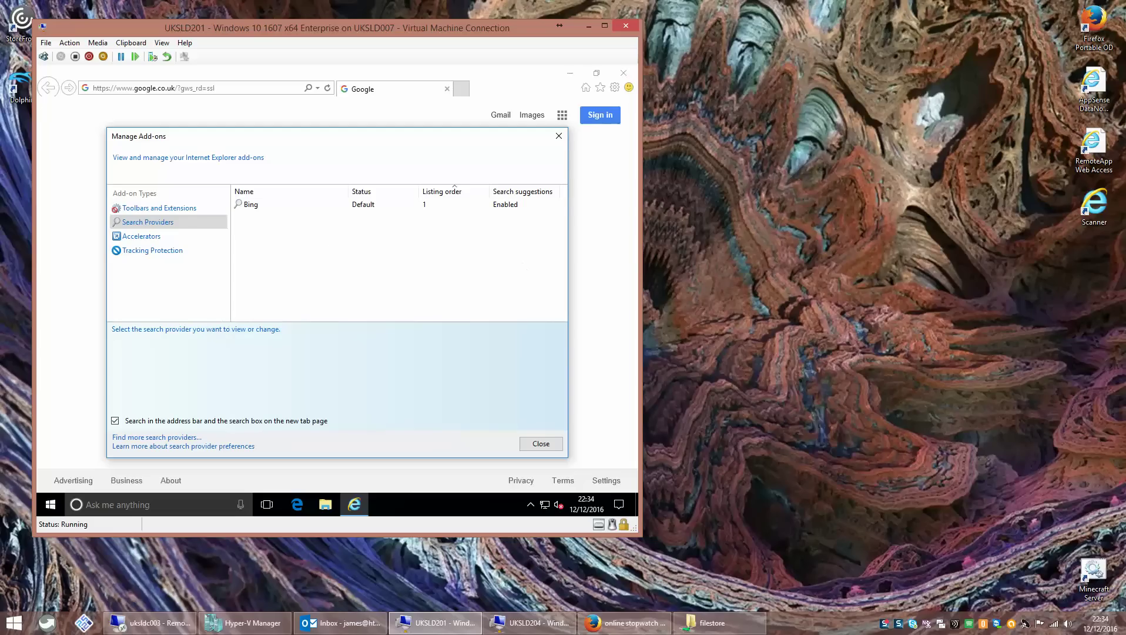
- Reopen Internet Explorer's Manage add-ons at Search Providers and inspect the Bing provider
left_click(536, 446)
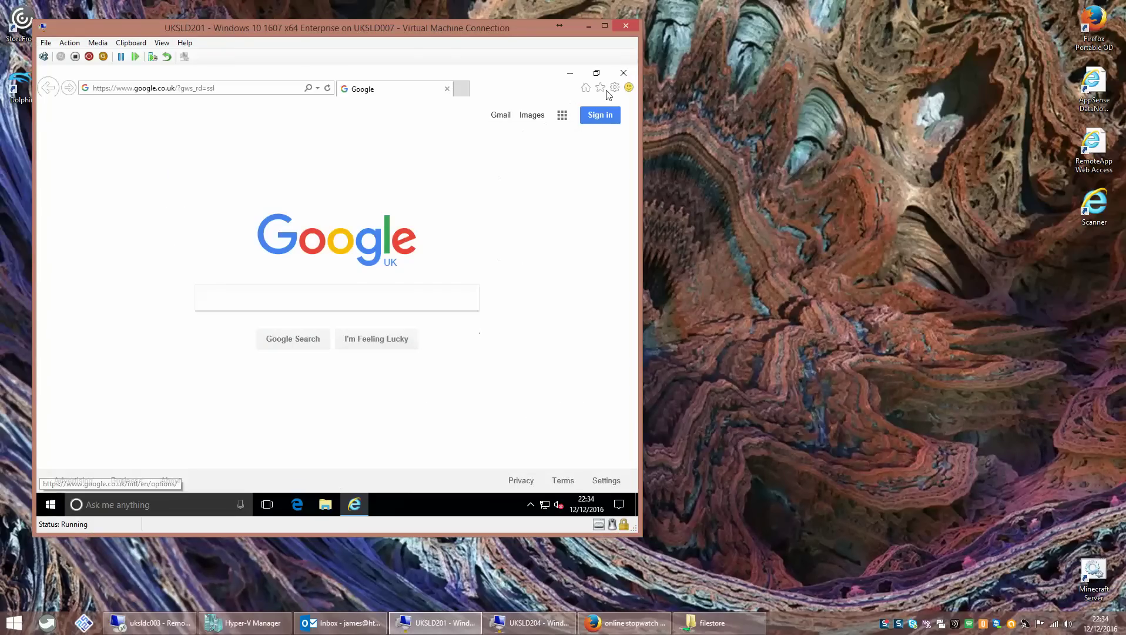
left_click(615, 87)
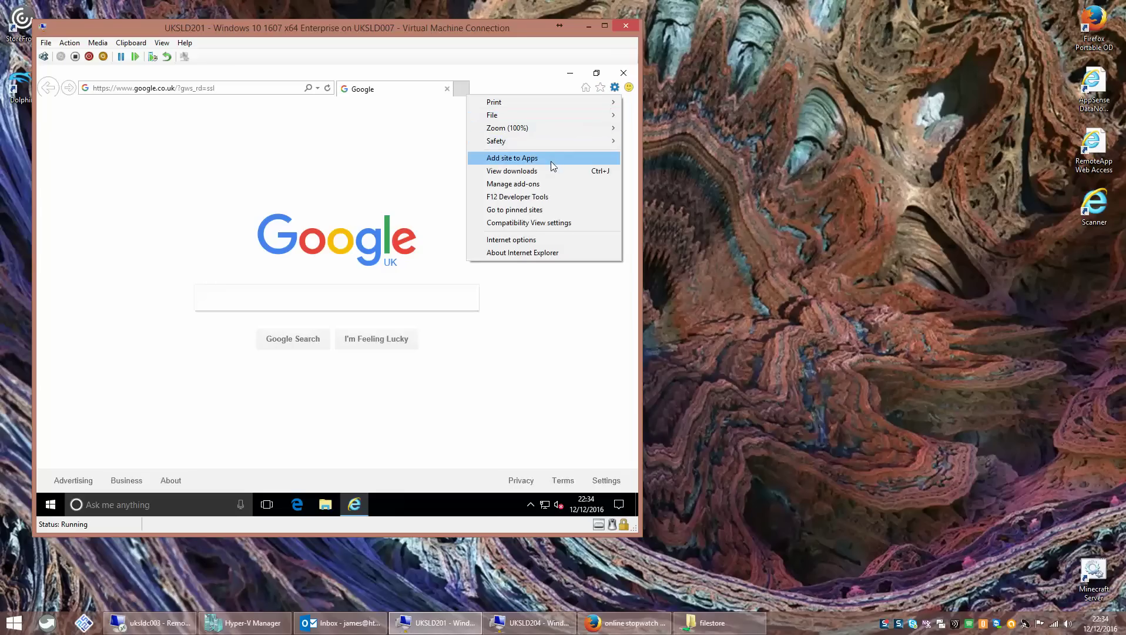
left_click(546, 183)
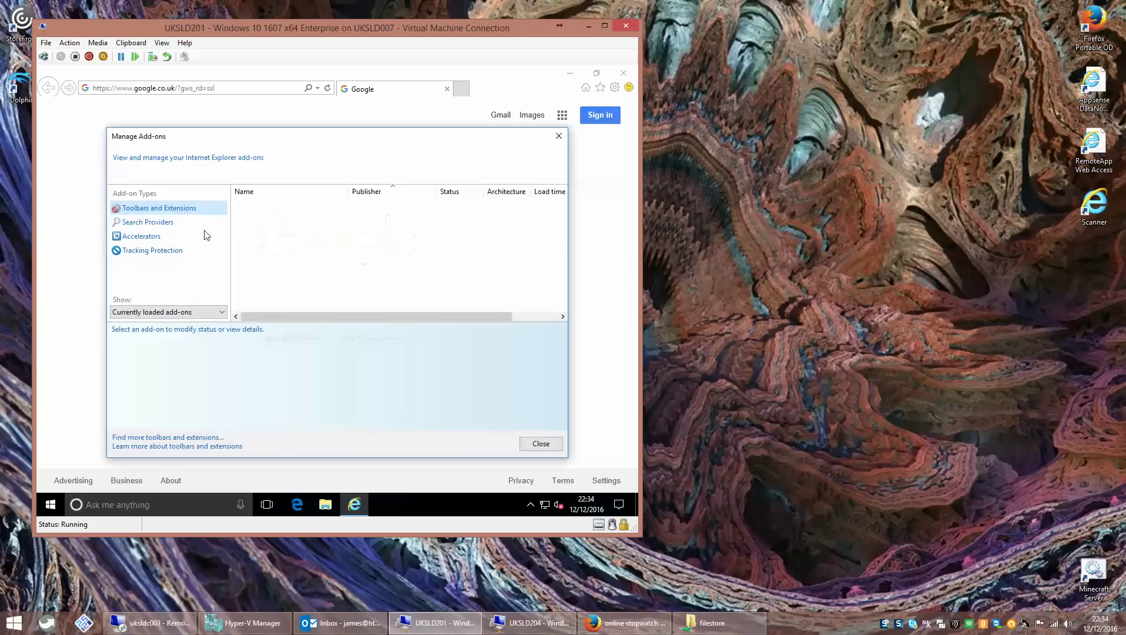
left_click(147, 222)
left_click(275, 206)
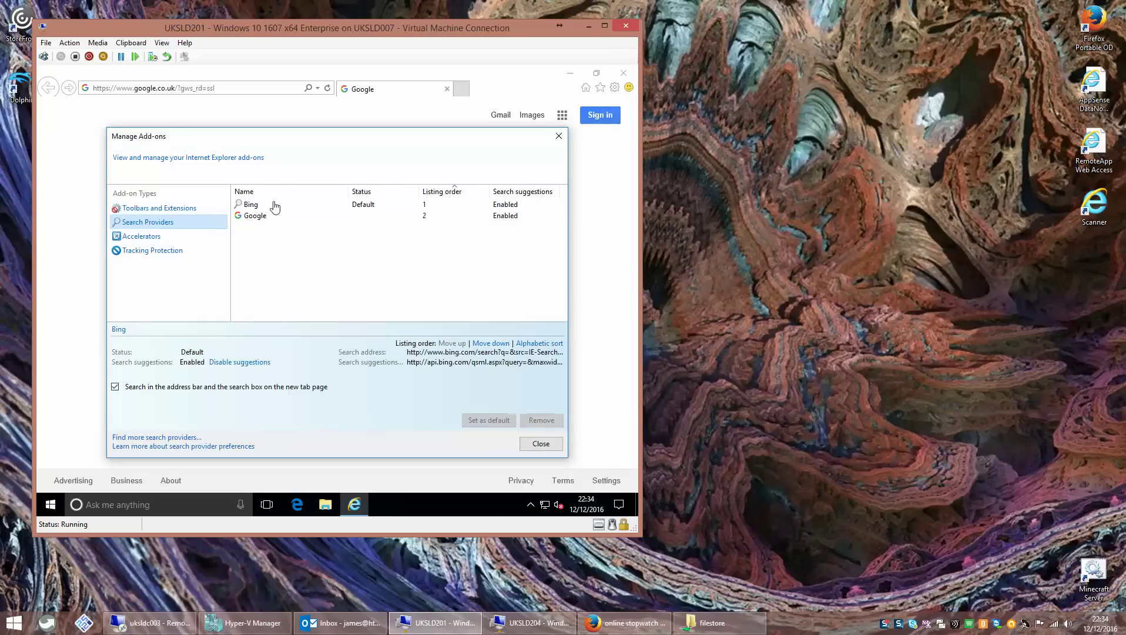
right_click(274, 203)
left_click(260, 247)
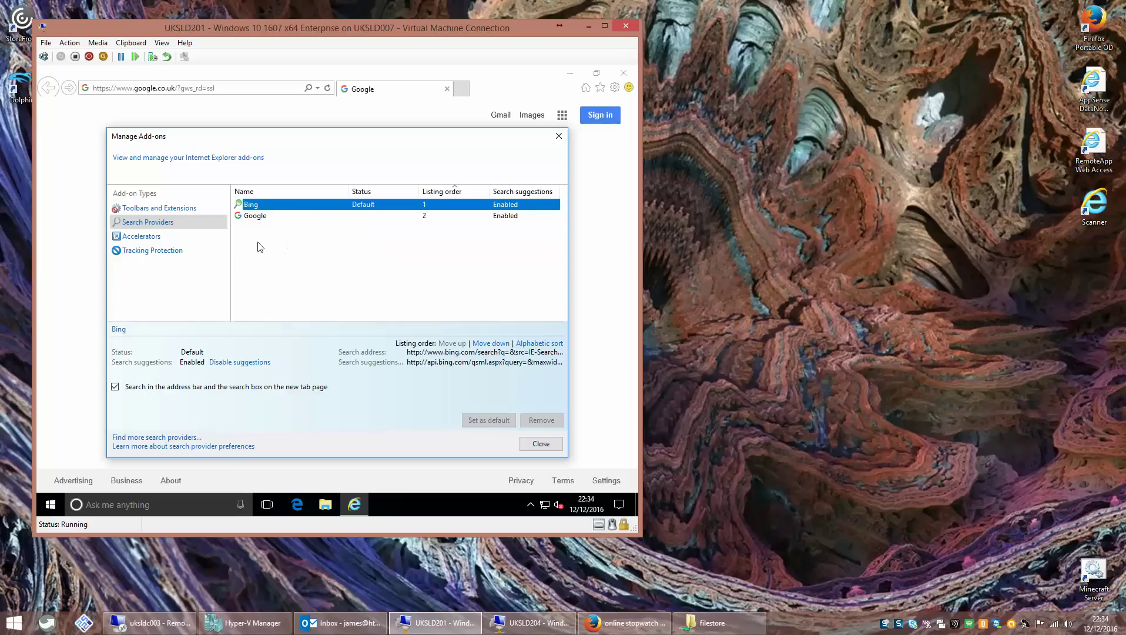
- Set Google as the default search provider, remove Bing, and close Internet Explorer
left_click(257, 218)
right_click(259, 219)
left_click(277, 224)
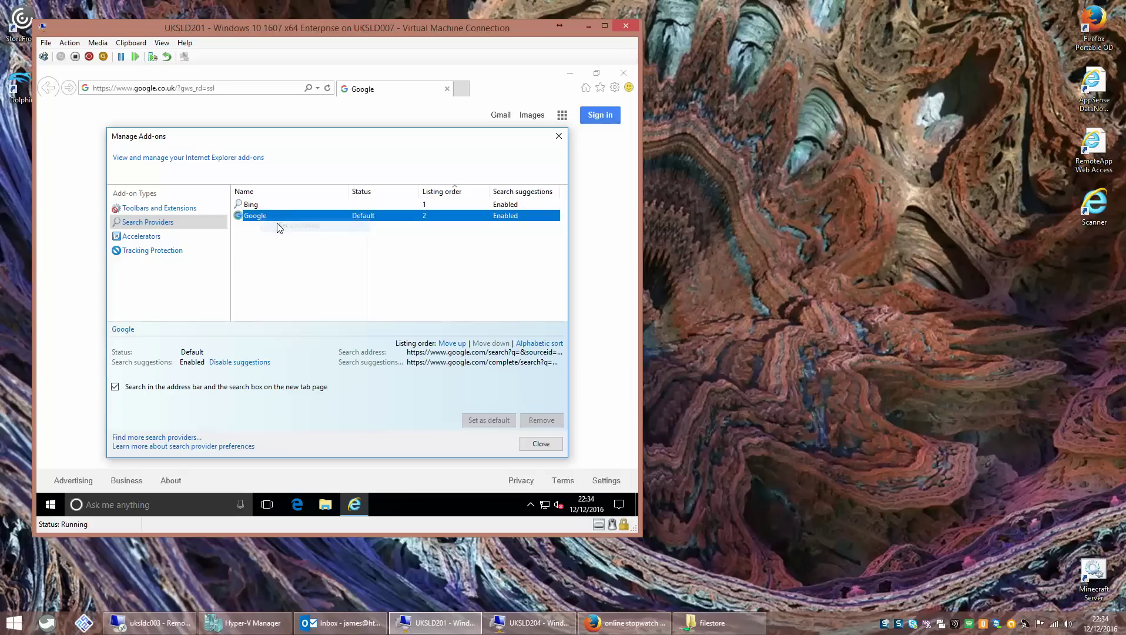
left_click(275, 206)
right_click(274, 206)
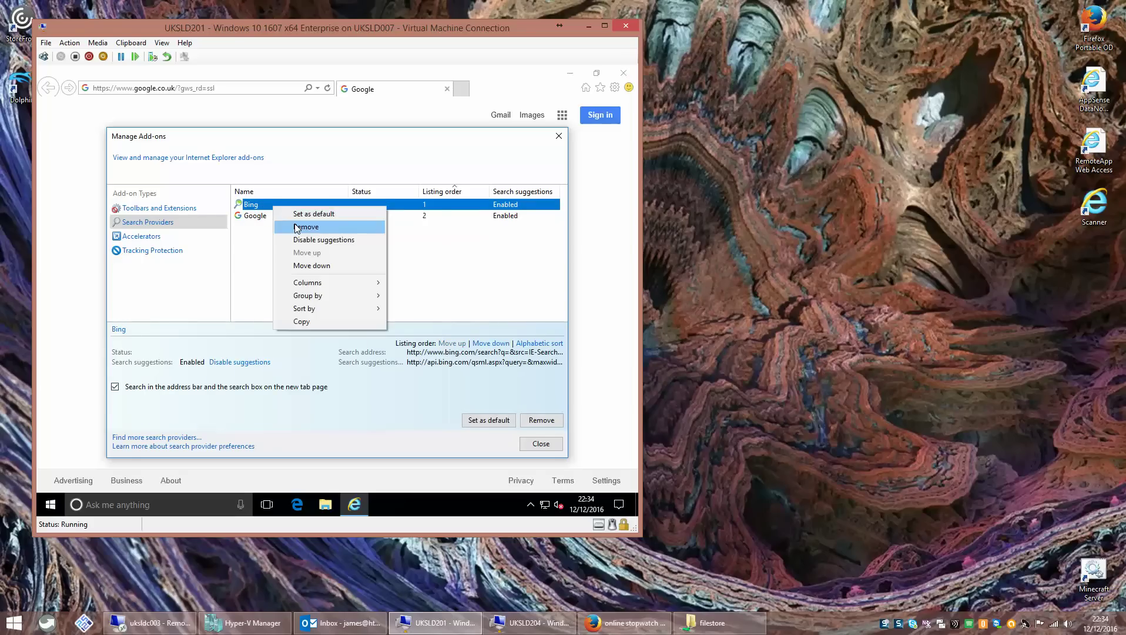
left_click(296, 227)
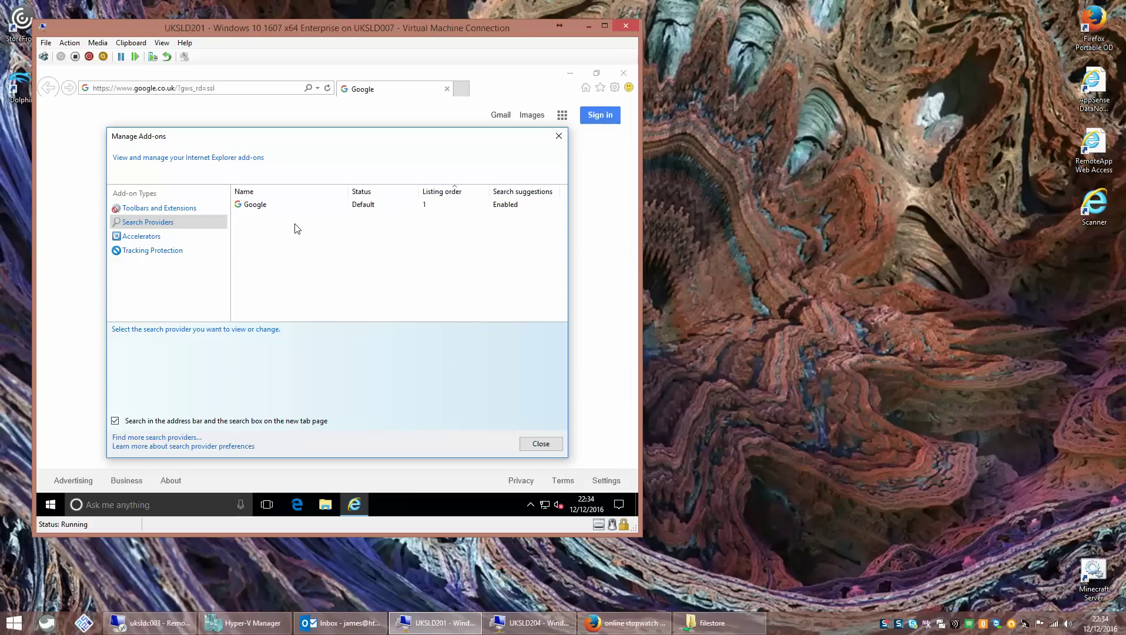
left_click(540, 445)
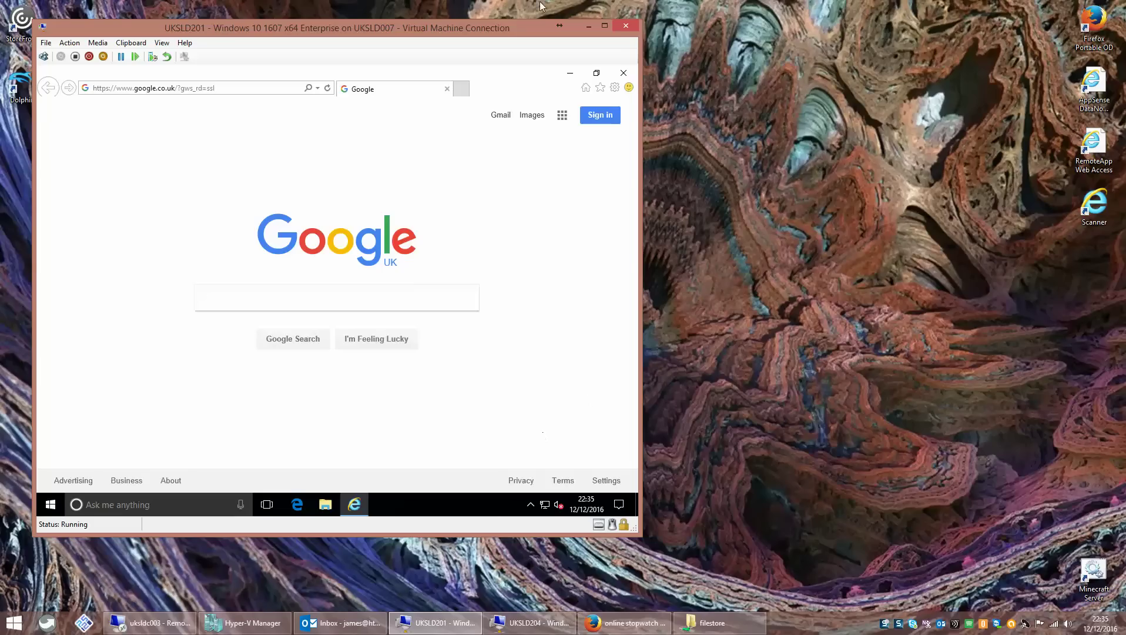
left_click(620, 72)
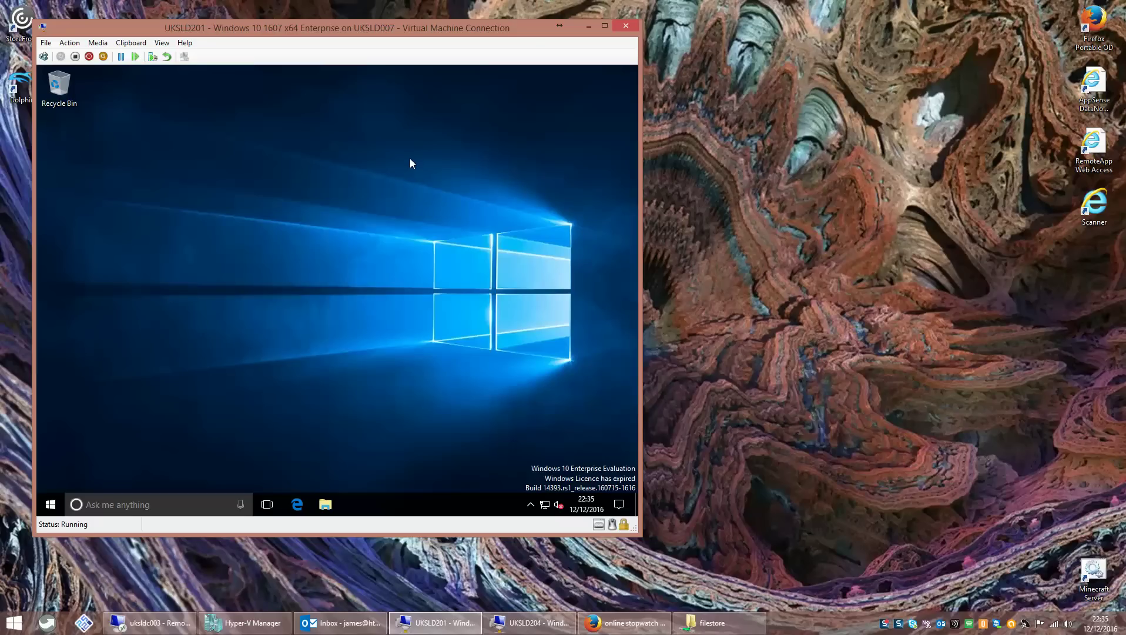
right_click(387, 192)
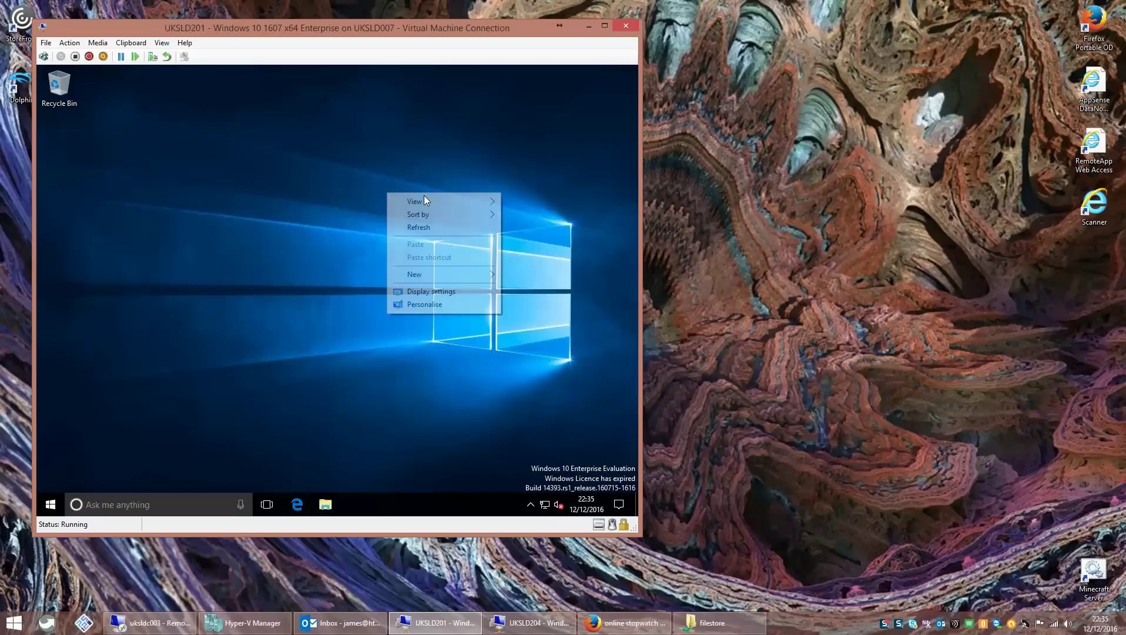
left_click(442, 304)
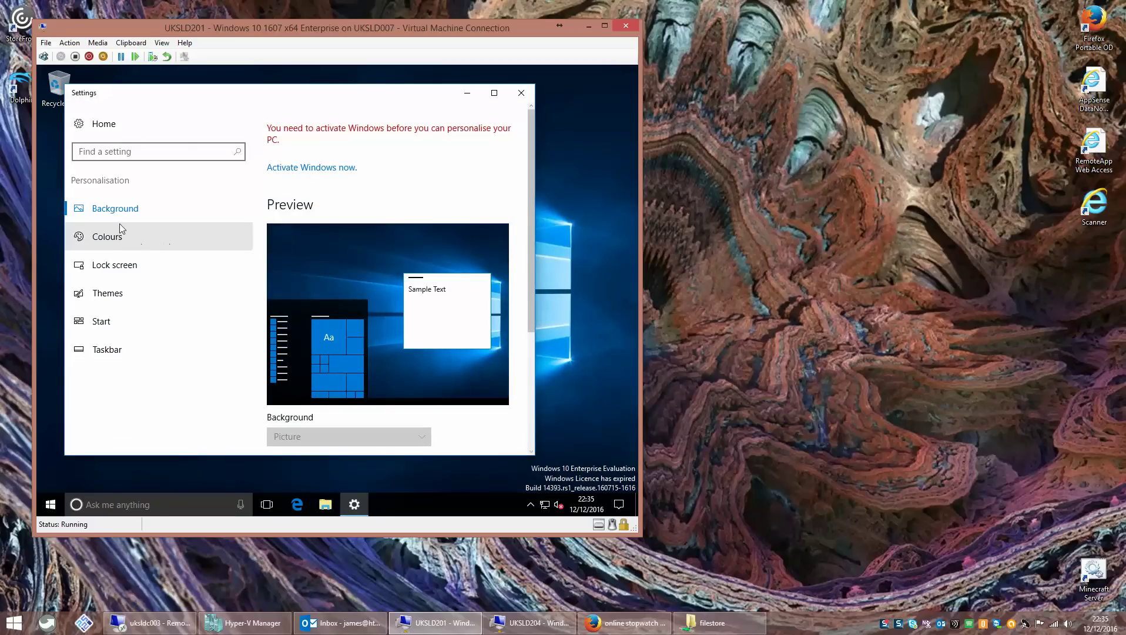
left_click_drag(531, 244, 529, 370)
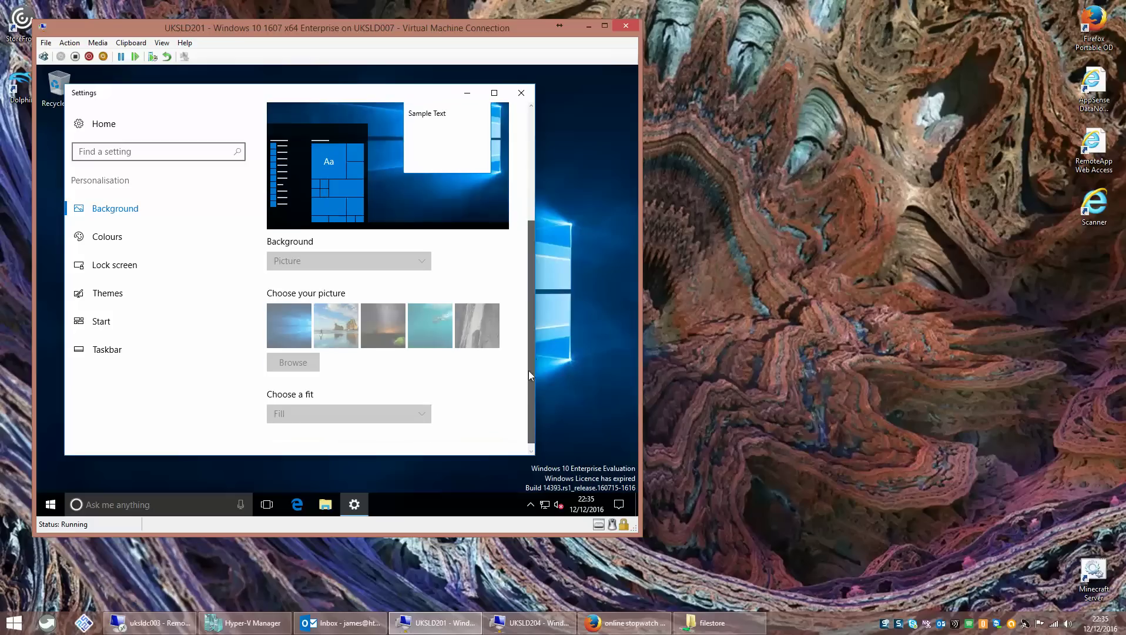
left_click(106, 235)
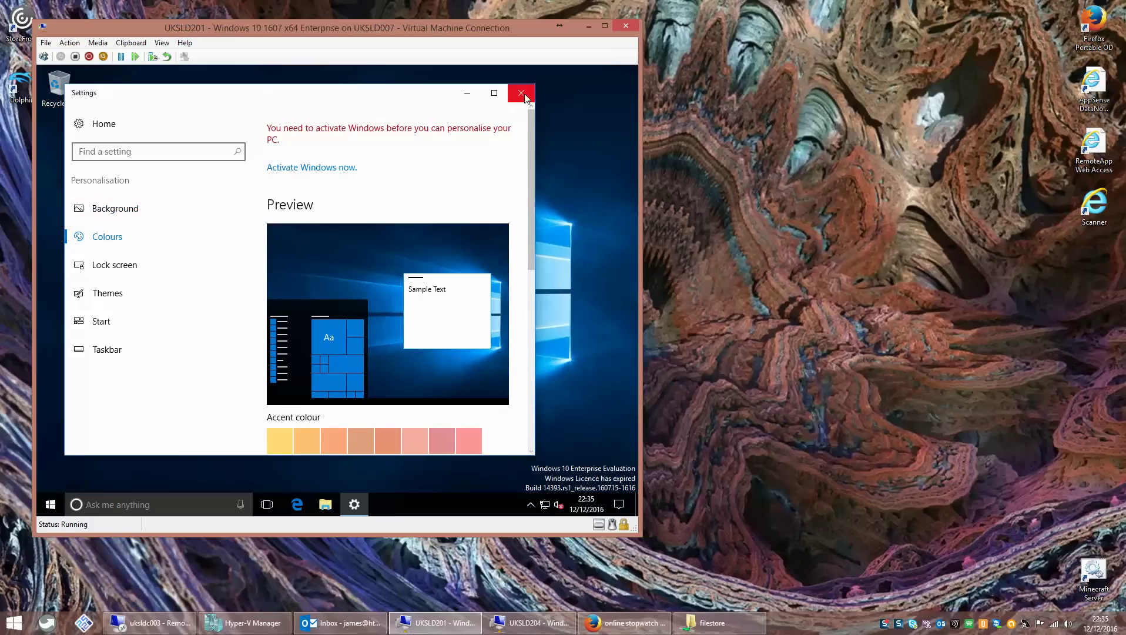
left_click(522, 93)
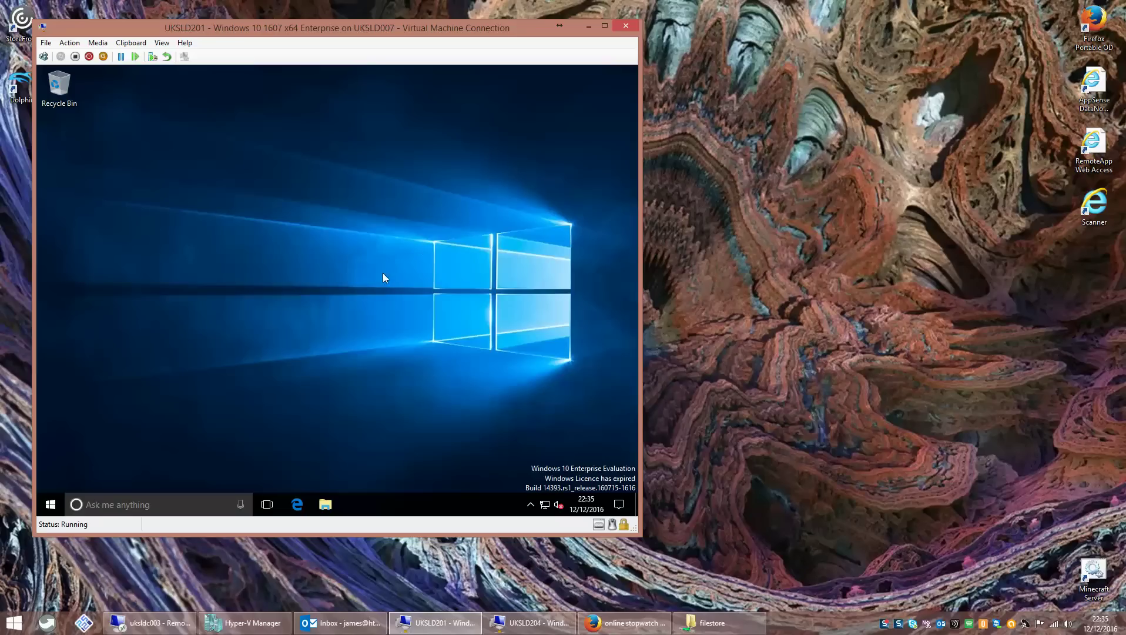
- Launch Windows PowerShell as administrator from the VM's search
left_click(46, 509)
type("p")
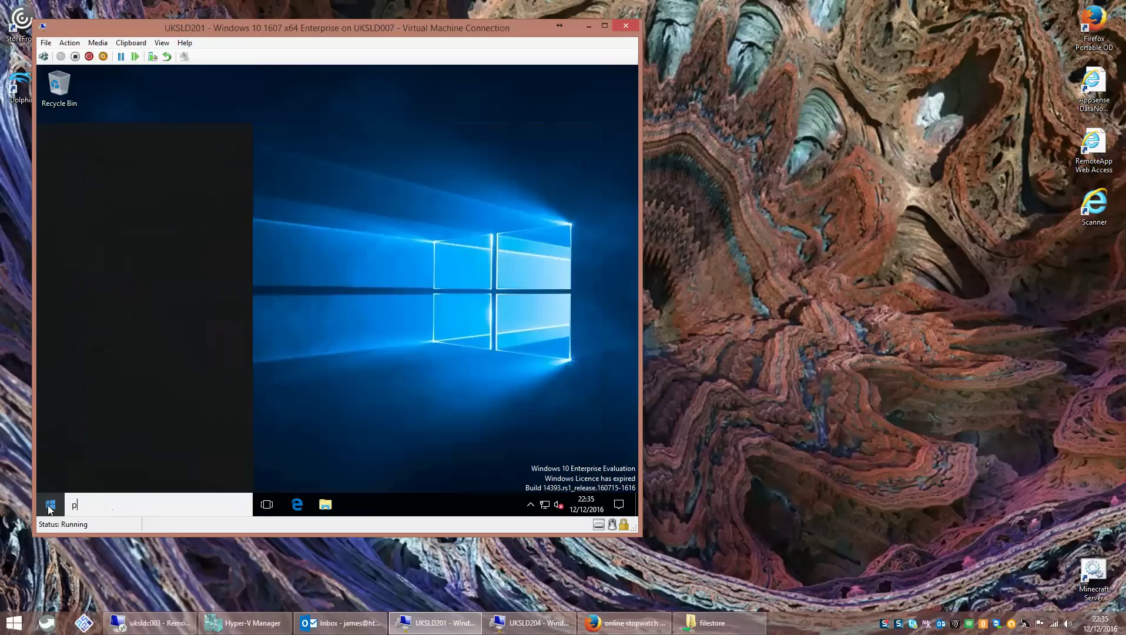
type("owershell")
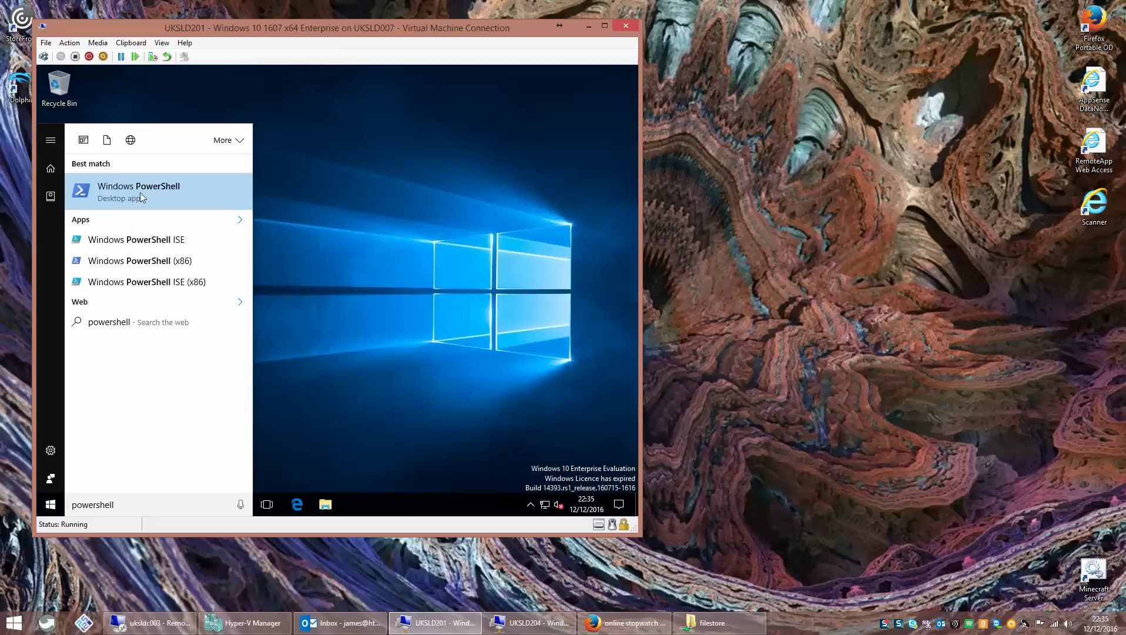
right_click(139, 192)
left_click(160, 208)
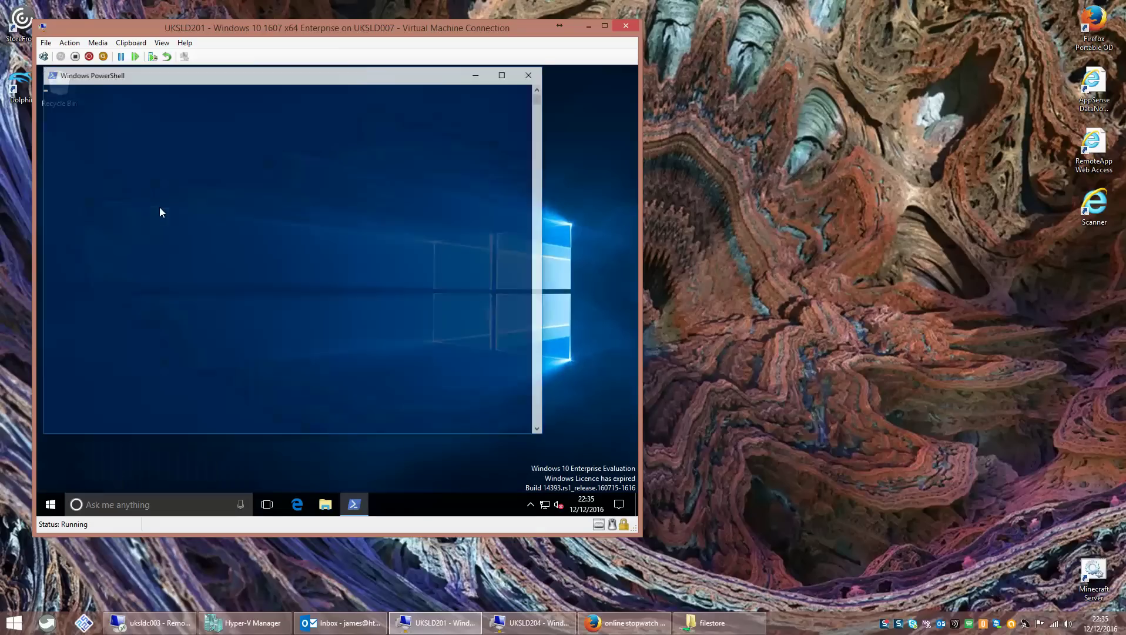
- Open \\uksldc003\filestore via Run, signing in with the admin account's username and password
right_click(50, 504)
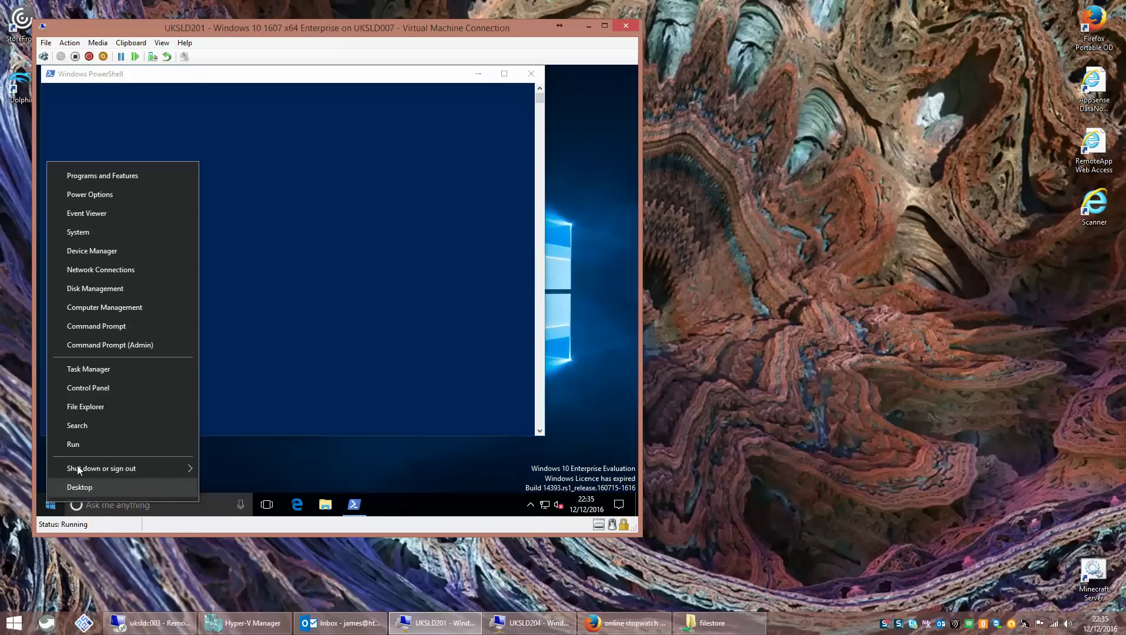
left_click(86, 450)
type("\\\\uk")
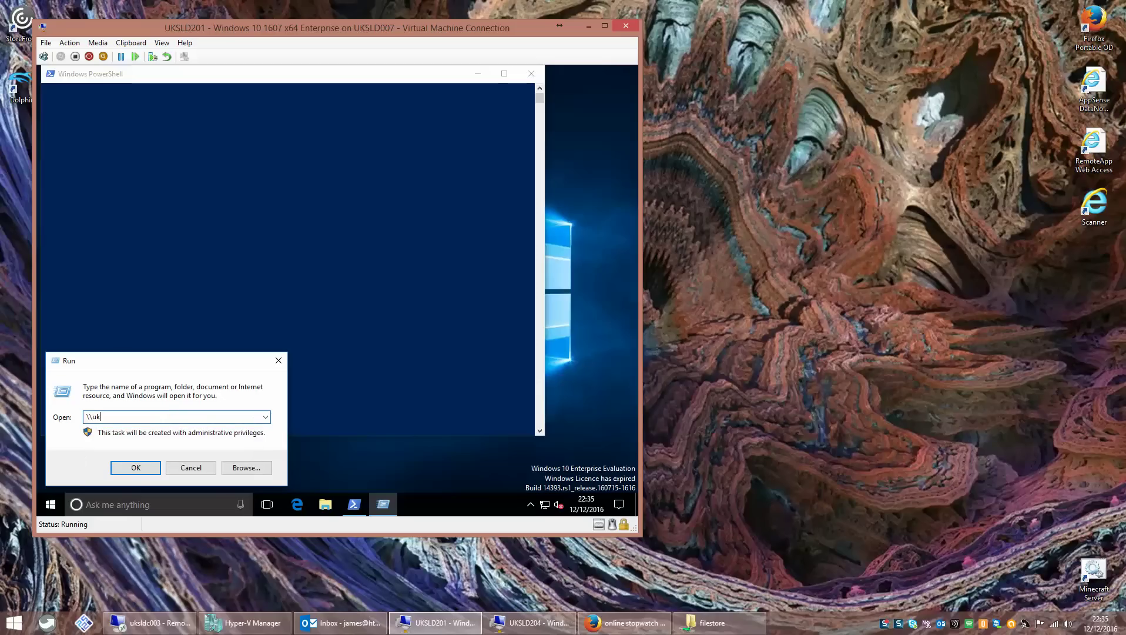
type("sldc003\\filestore")
key("Return")
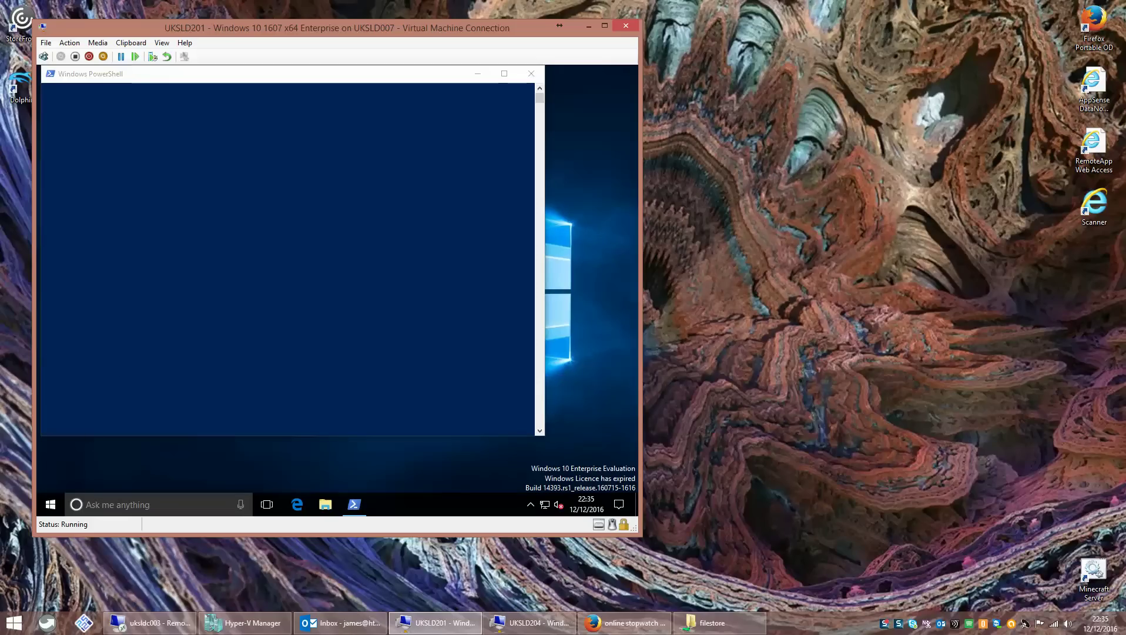
left_click(175, 361)
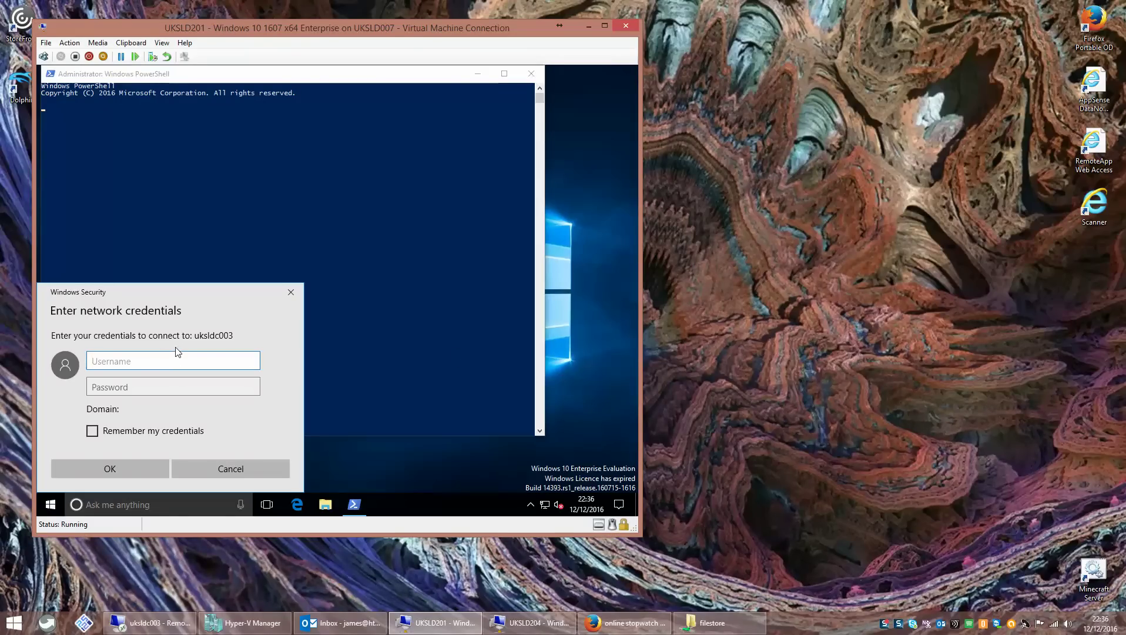
key("Tab")
type("*")
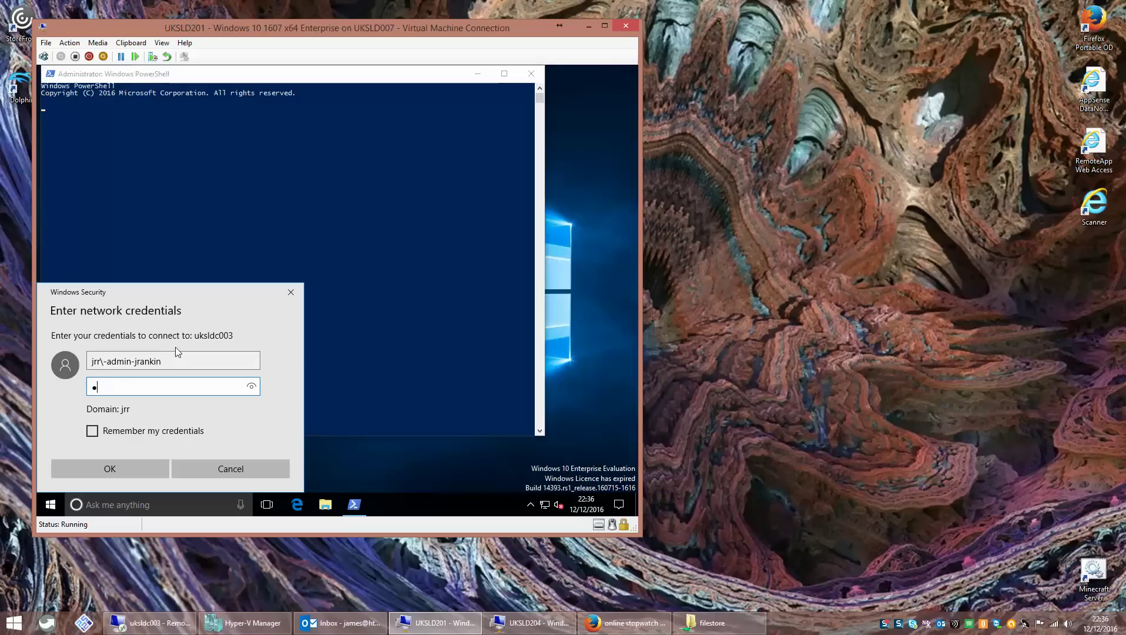
type("************")
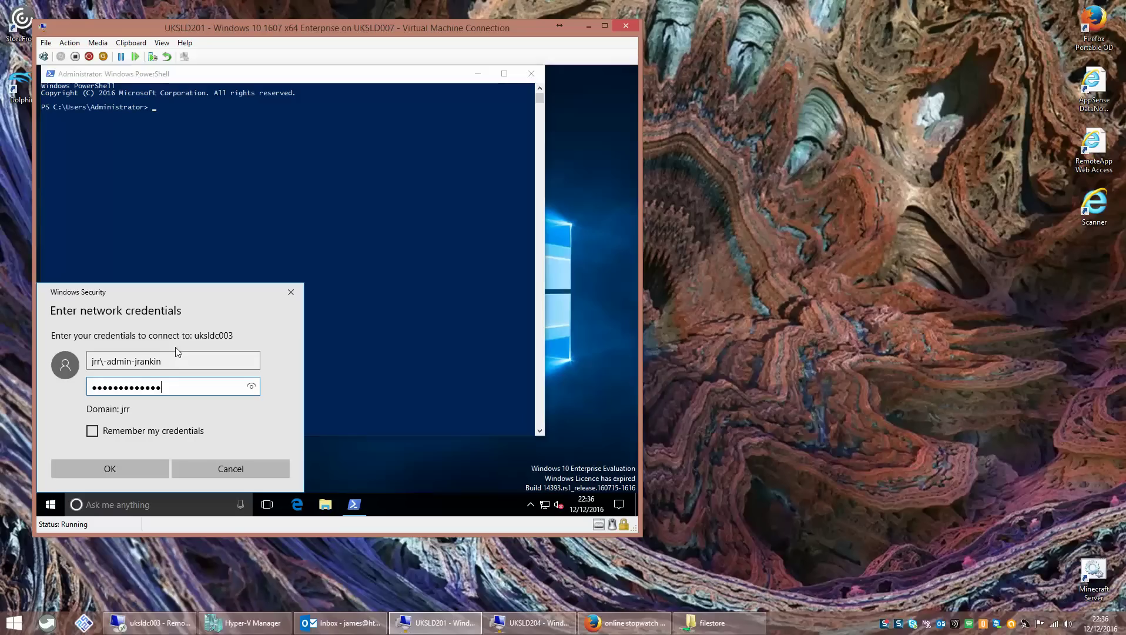
type("*")
left_click(144, 463)
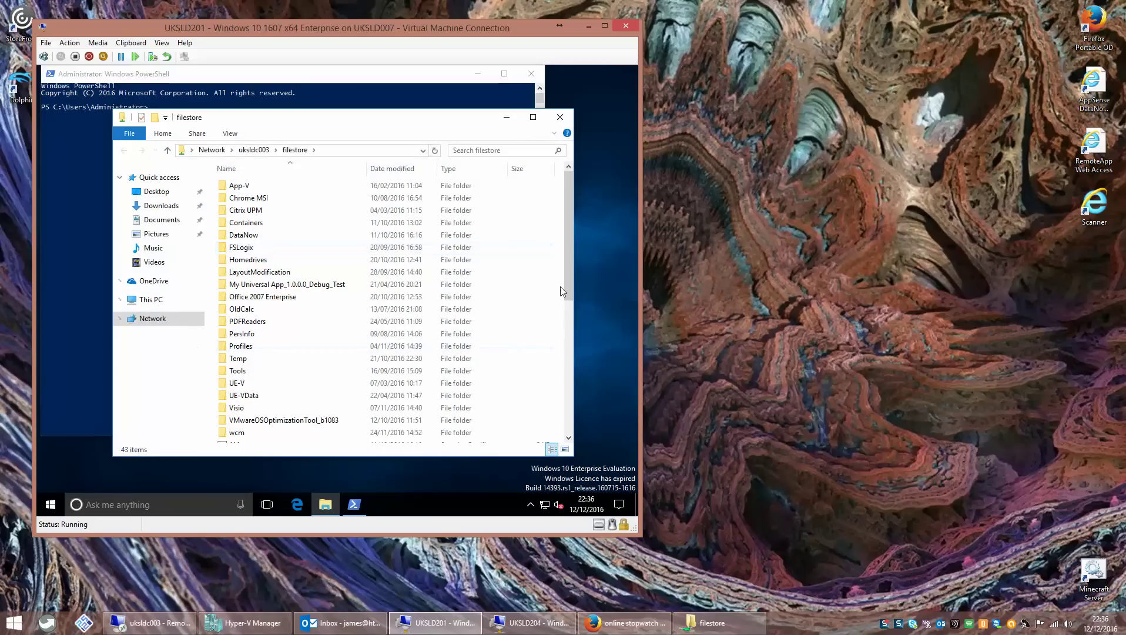
- Run Win10_optimization_script.ps1 from the filestore share
scroll(567, 385, "down", 4)
scroll(567, 384, "down", 3)
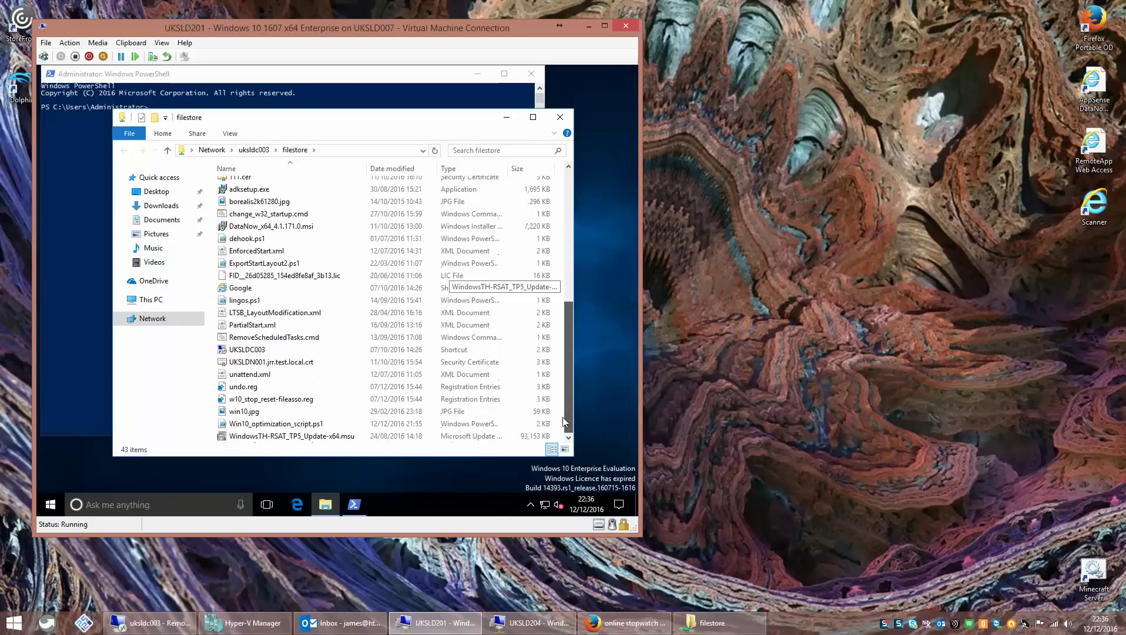
right_click(256, 424)
left_click(281, 247)
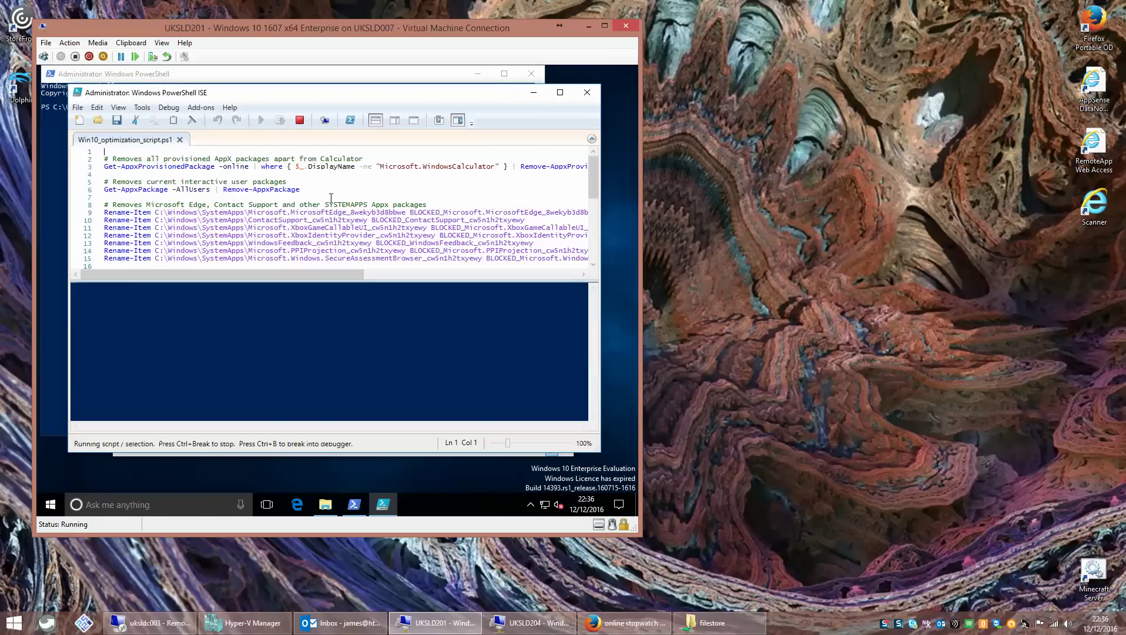
- Maximize PowerShell ISE and review the app-removal and SYSTEMAPPS rename commands, lines 2–15
left_click(559, 93)
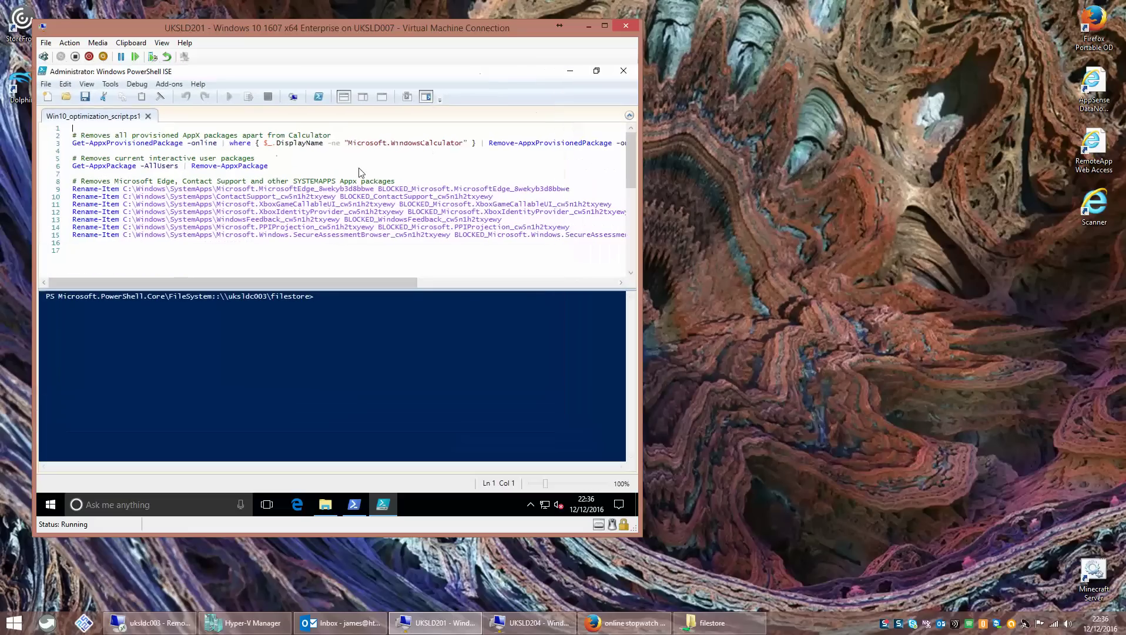
left_click_drag(270, 166, 72, 136)
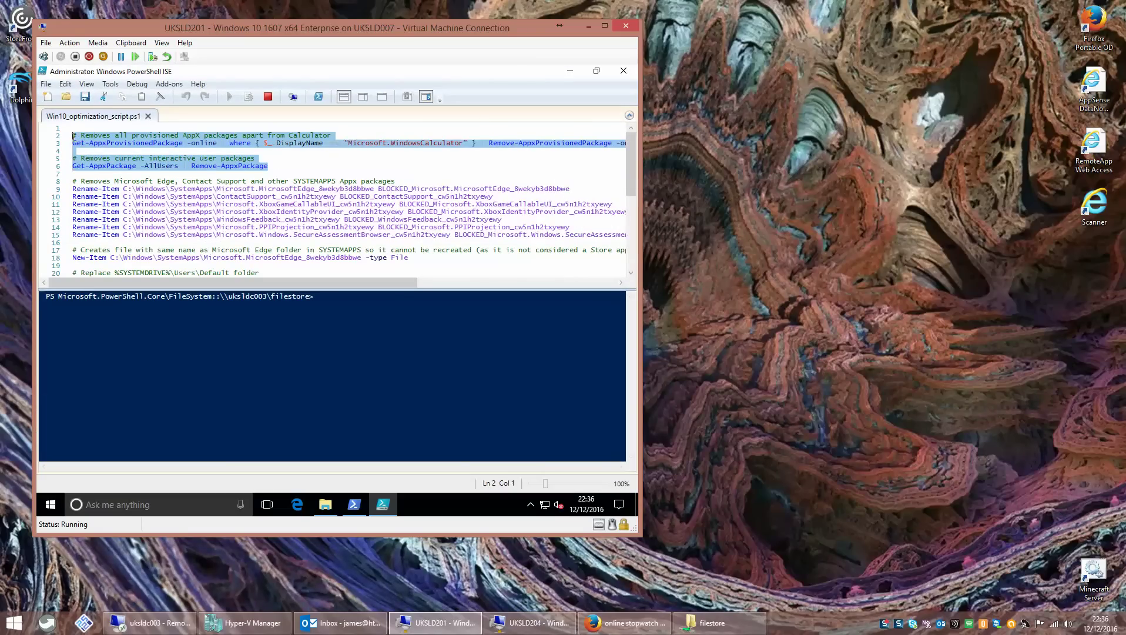
left_click(176, 181)
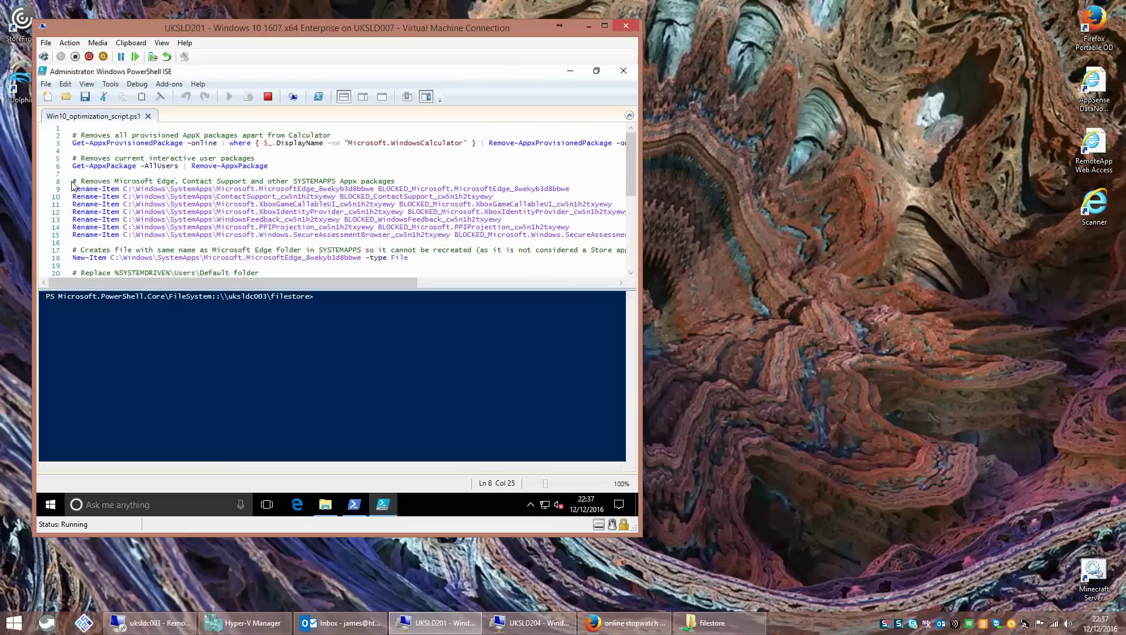
left_click_drag(73, 181, 314, 227)
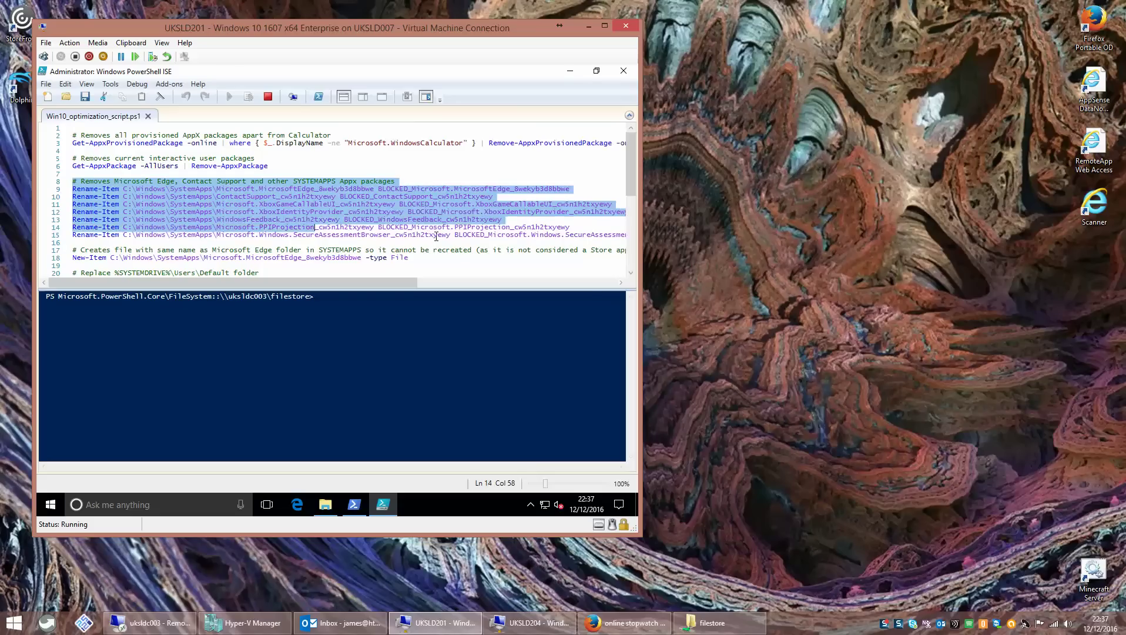
left_click_drag(517, 241, 624, 235)
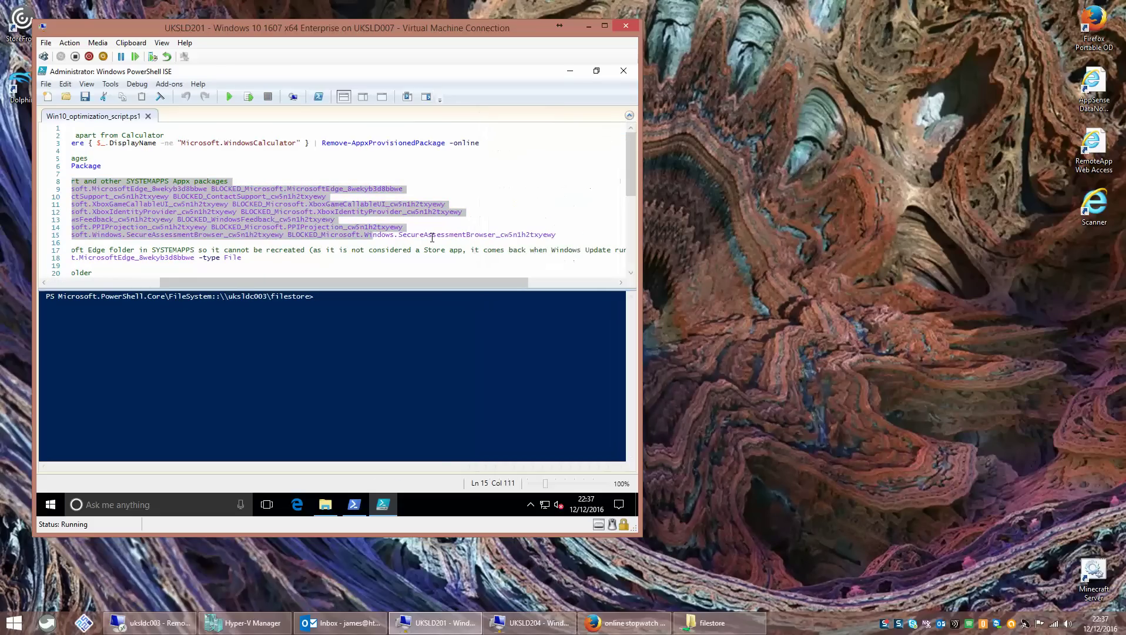
left_click(436, 234)
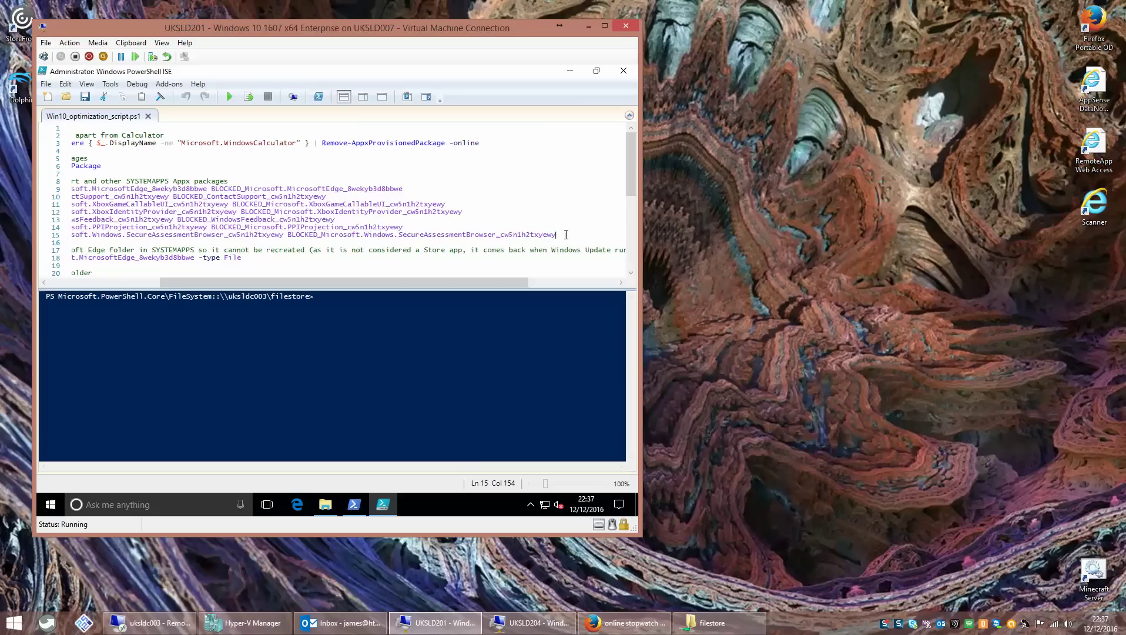
- Review the New-Item command on line 18 and lines 5–18, then close the ISE
left_click_drag(627, 175, 628, 192)
left_click_drag(350, 282, 285, 282)
left_click_drag(398, 226, 70, 227)
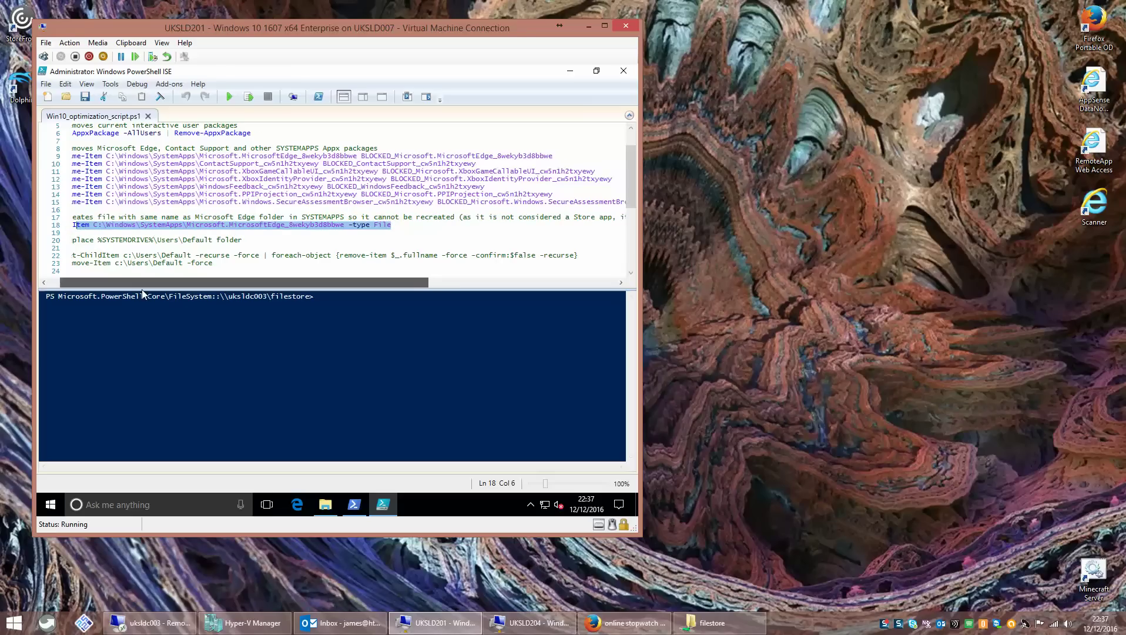
left_click_drag(169, 283, 138, 283)
left_click(424, 225)
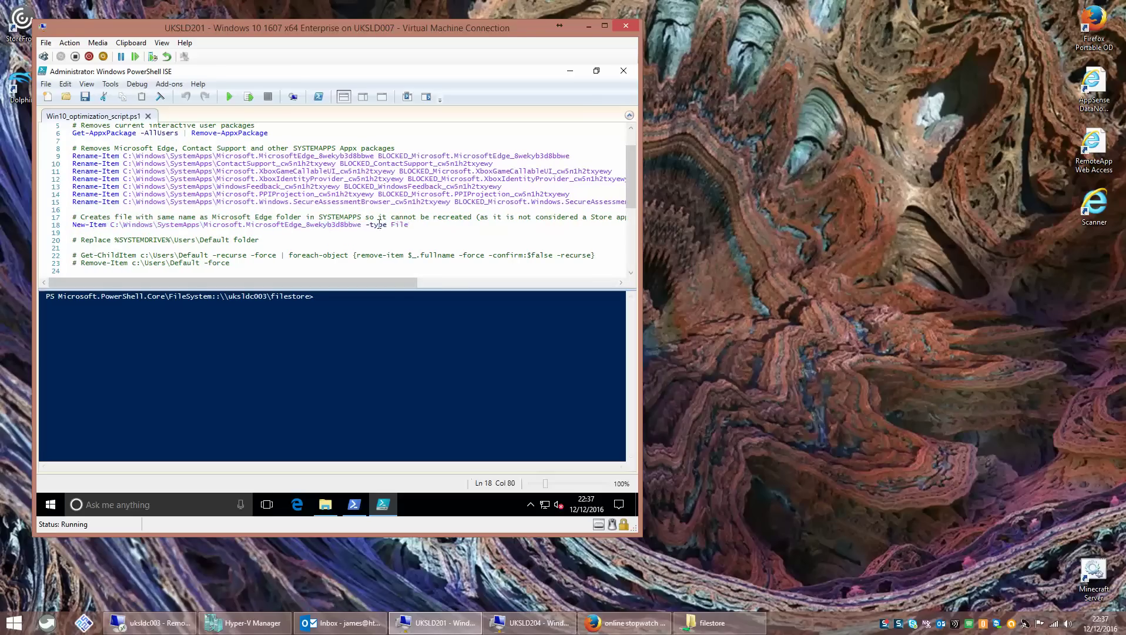
left_click_drag(424, 225, 72, 110)
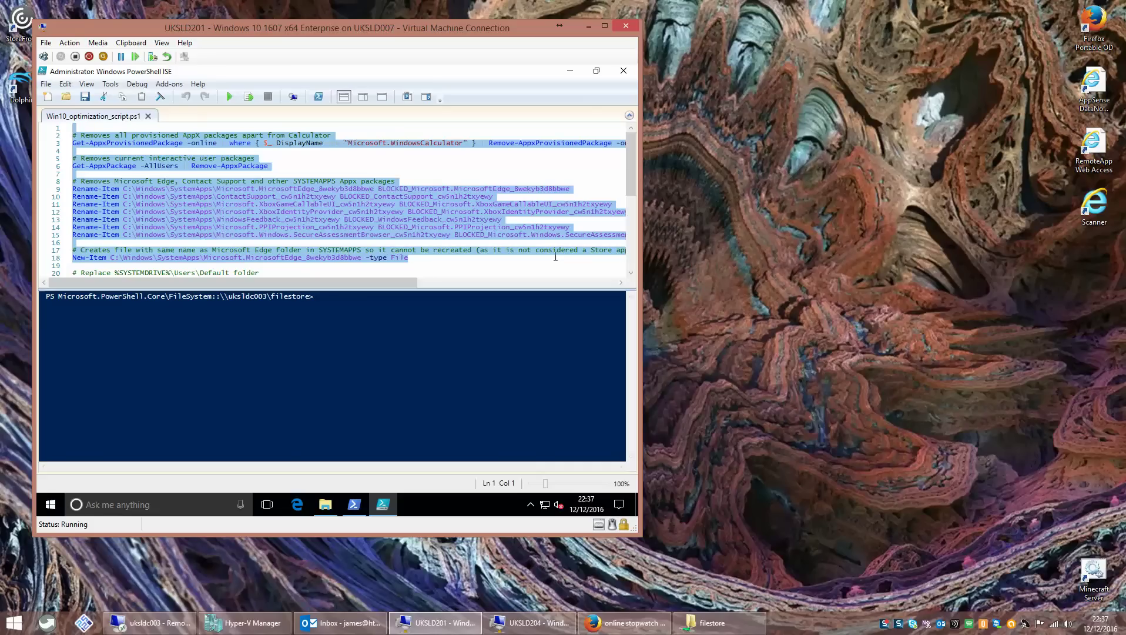
left_click(623, 73)
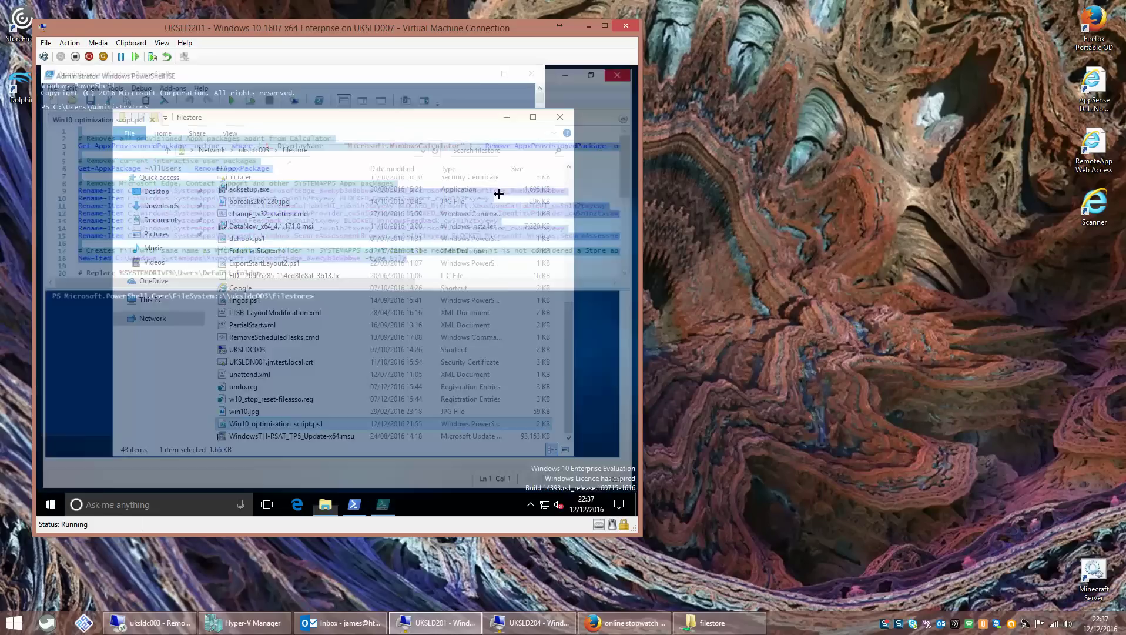
- Paste and run Remove-AppxProvisionedPackage, keeping Calculator, in the administrator PowerShell console
left_click(97, 176)
right_click(97, 176)
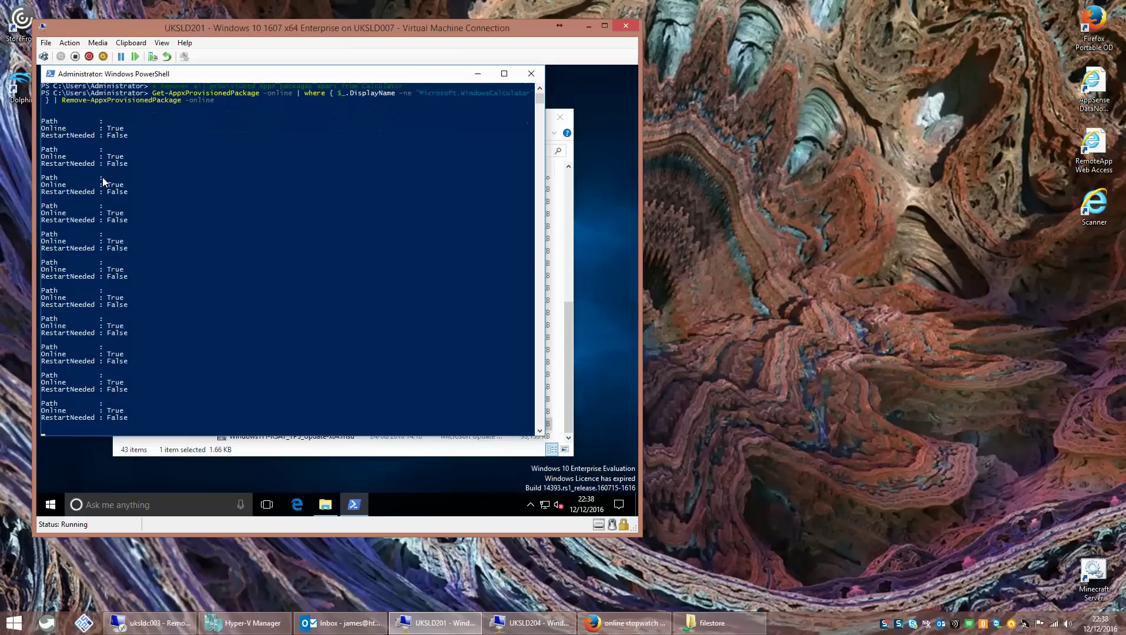
- Launch Internet Explorer via Run 'iexplore', then close it and the filestore folder window
right_click(51, 504)
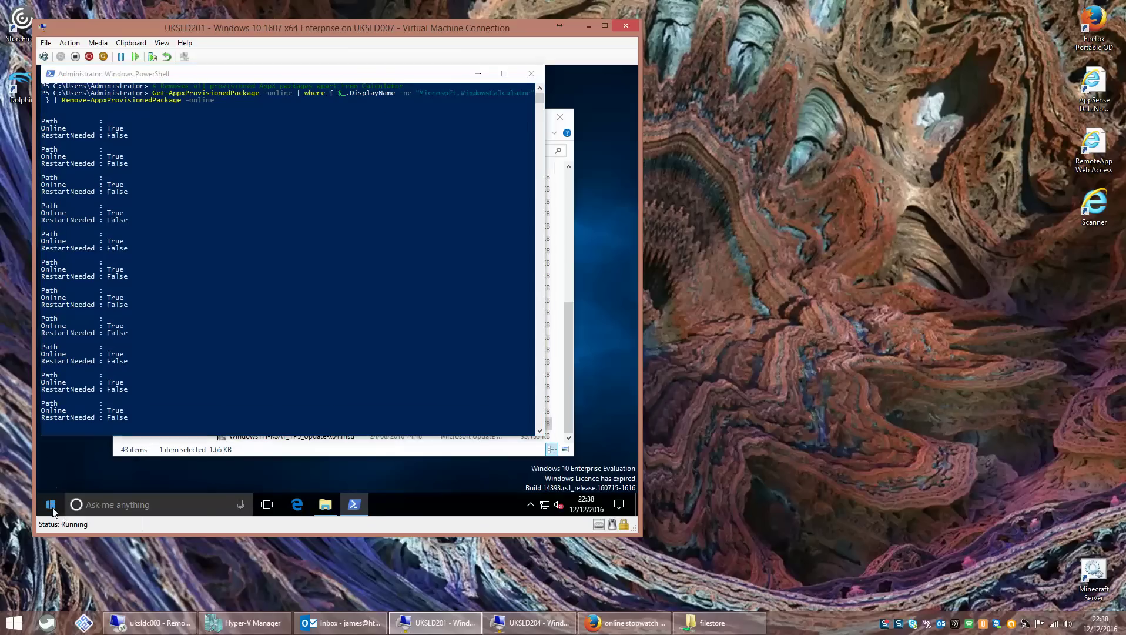
left_click(107, 443)
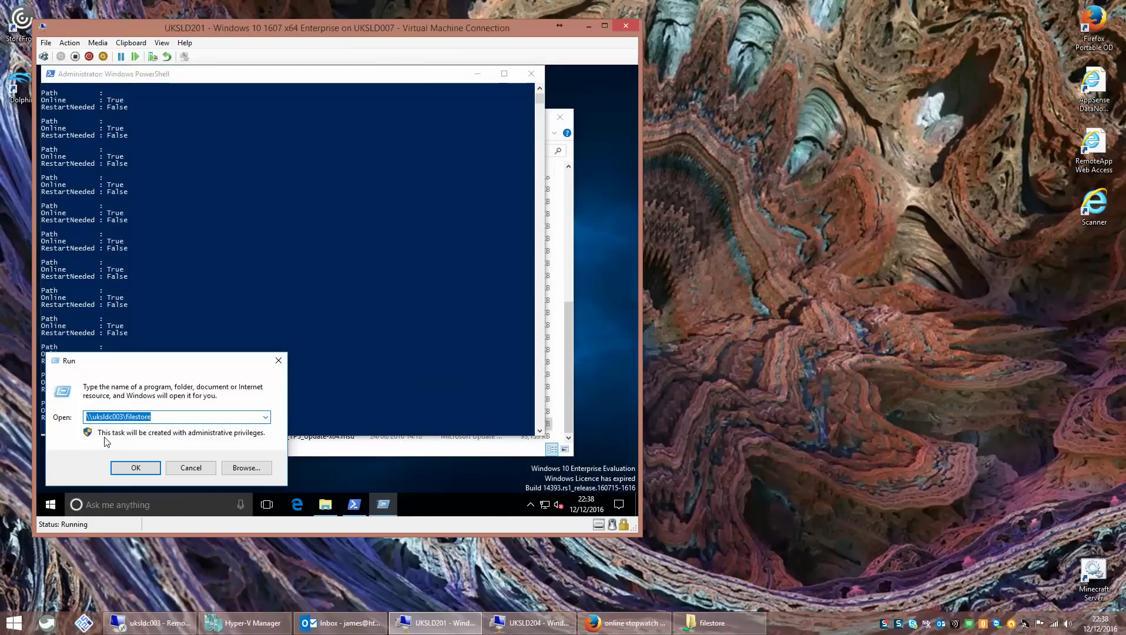
type("iexplore")
key("Return")
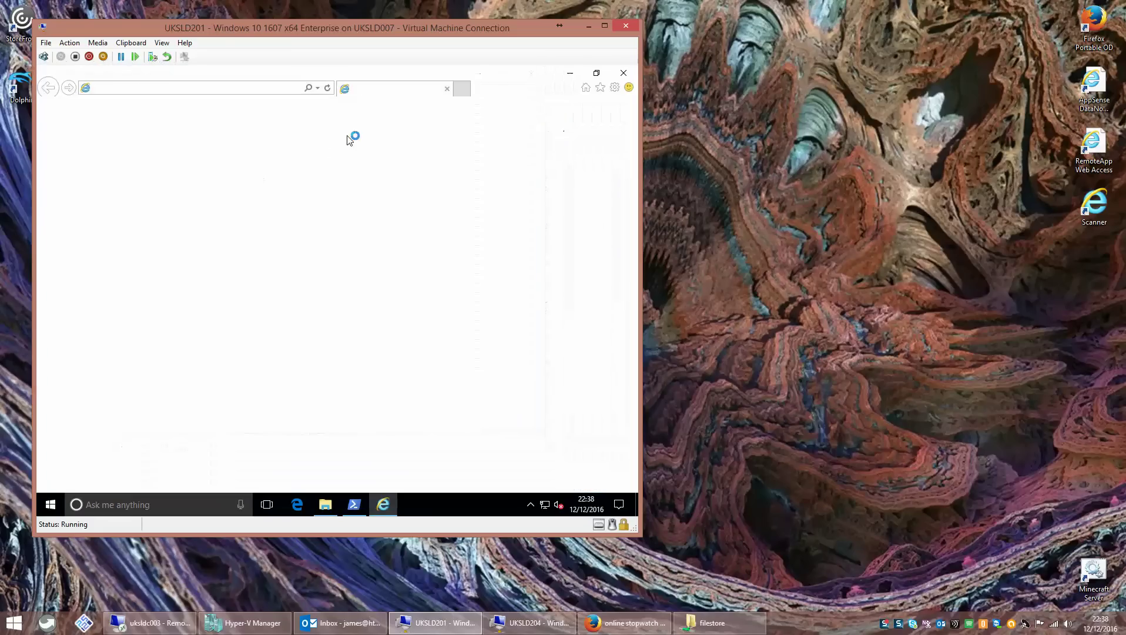
left_click(622, 73)
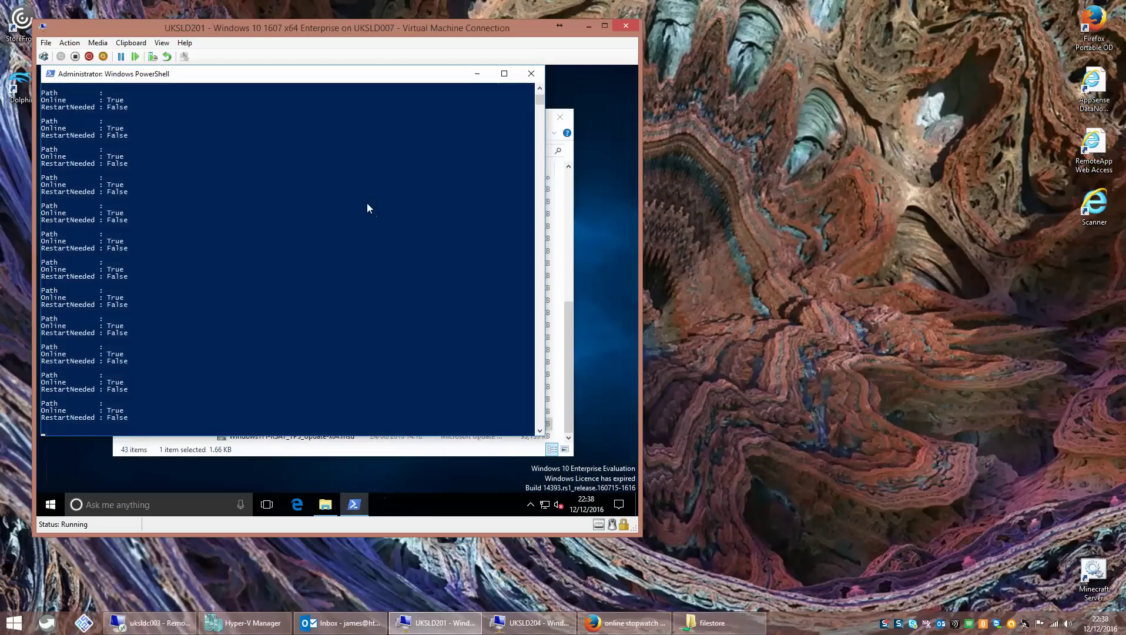
left_click(560, 118)
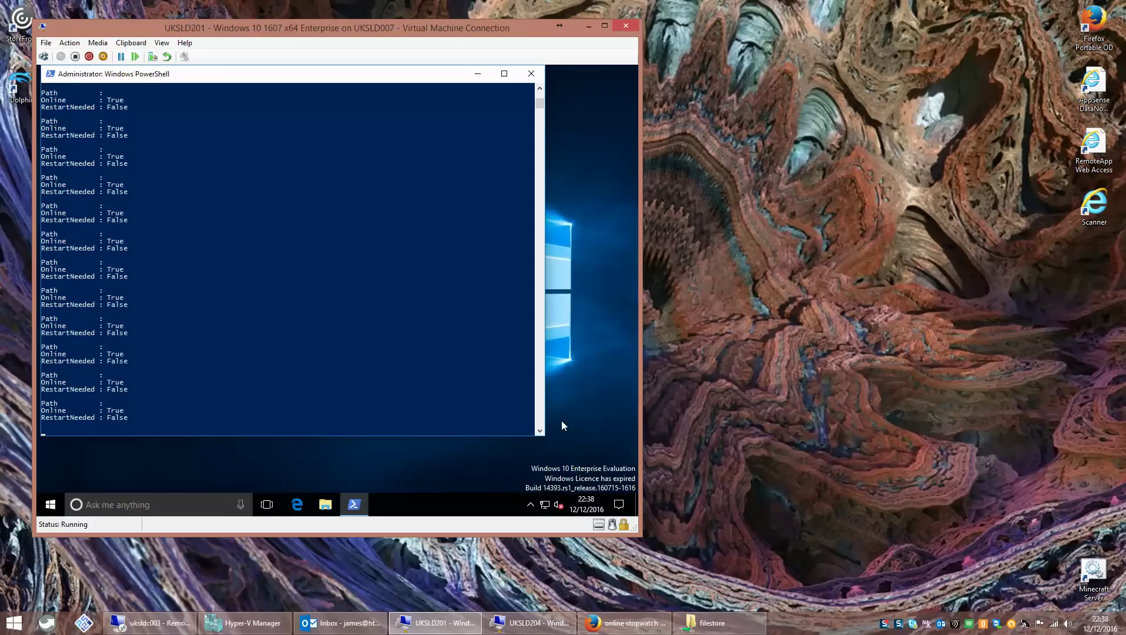
- Replace the VM taskbar search box with the Cortana icon
right_click(455, 500)
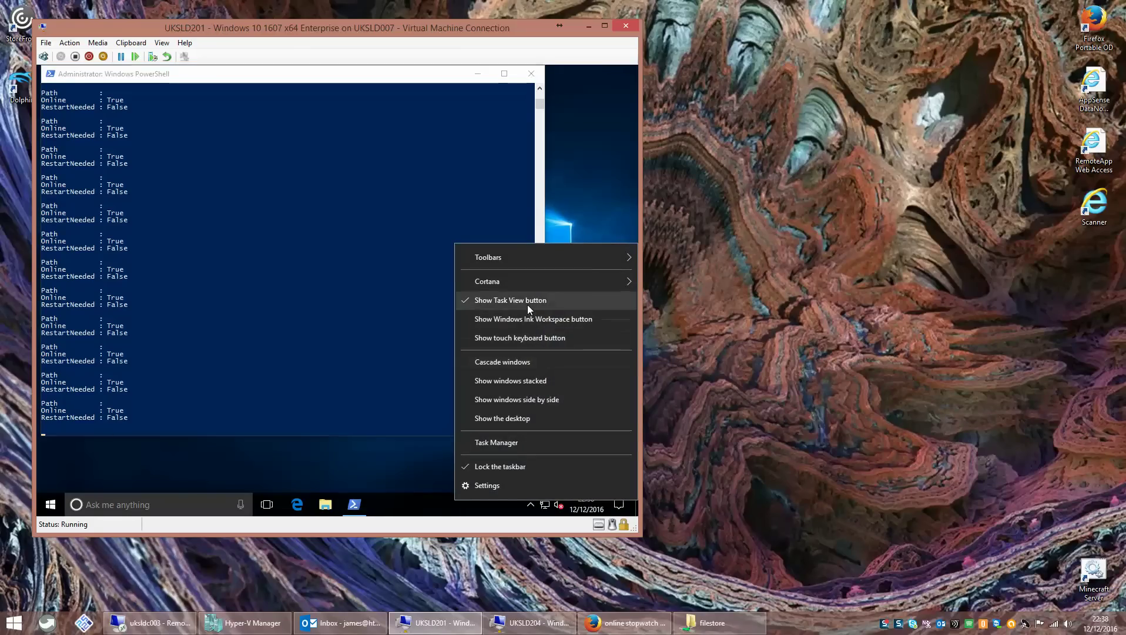
mouse_move(528, 286)
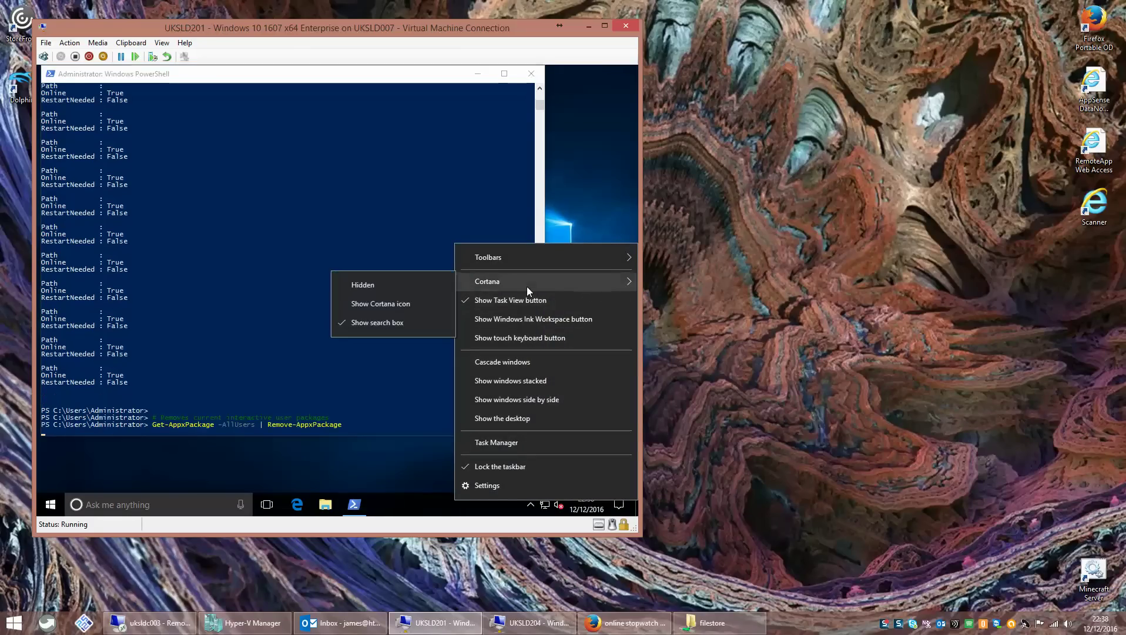
left_click(398, 301)
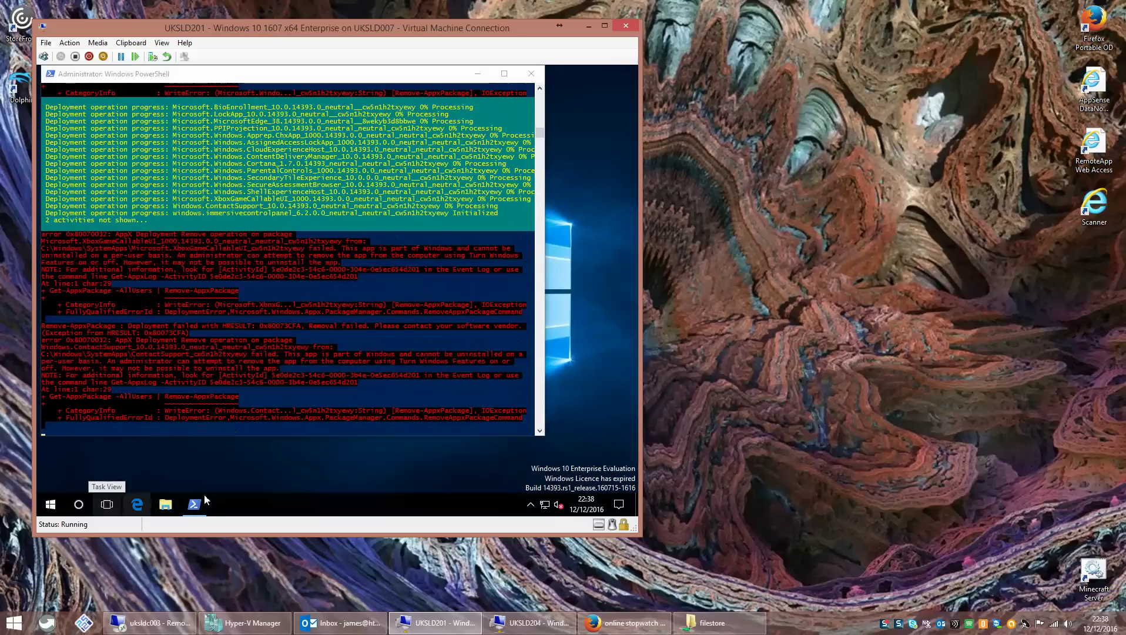
left_click(530, 504)
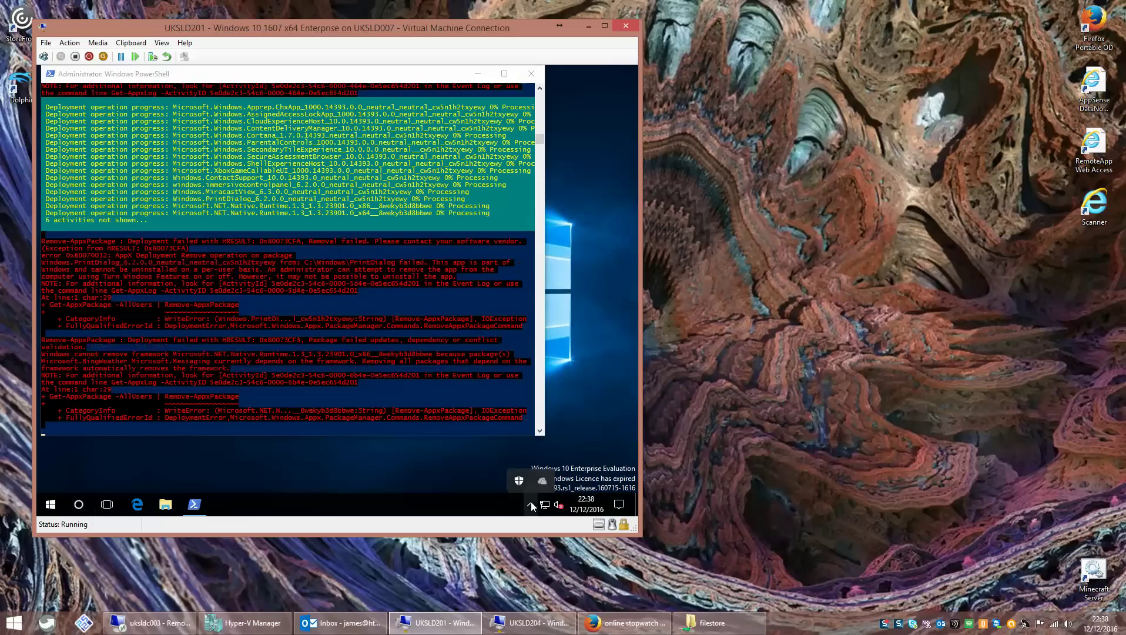
- Open the taskbar settings, view the Start personalisation page, and close Settings
right_click(441, 502)
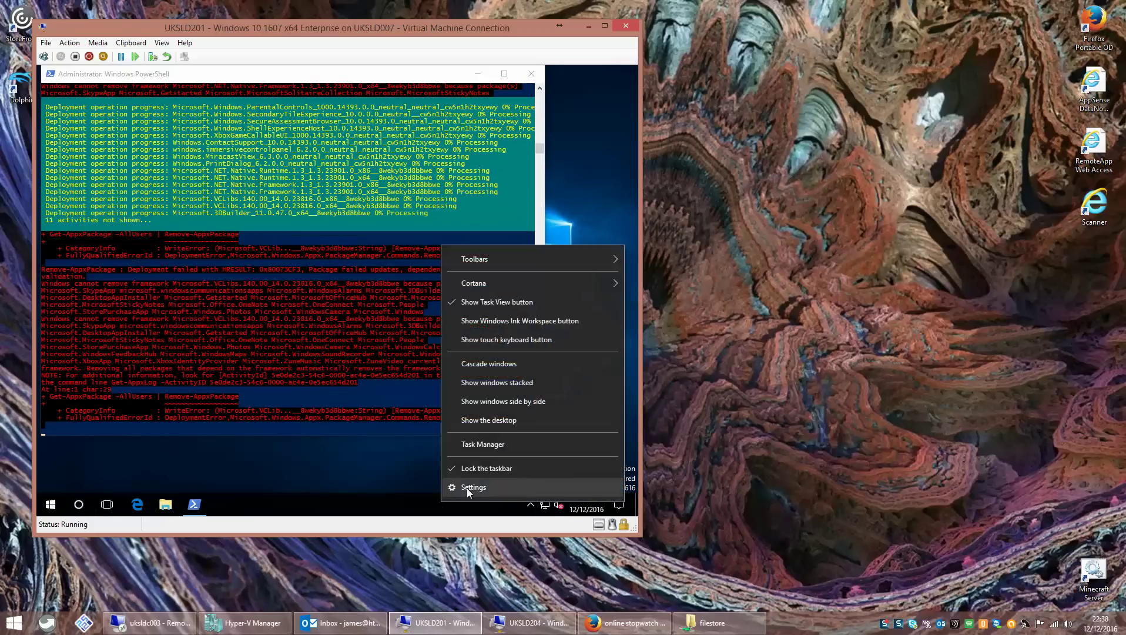
left_click(467, 487)
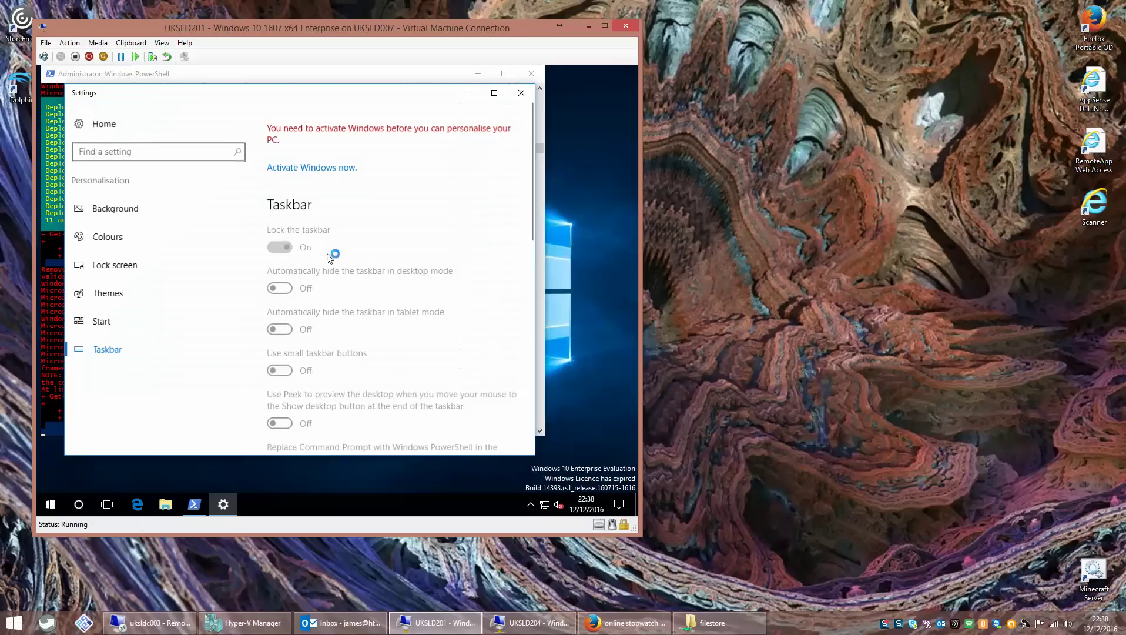
left_click(130, 317)
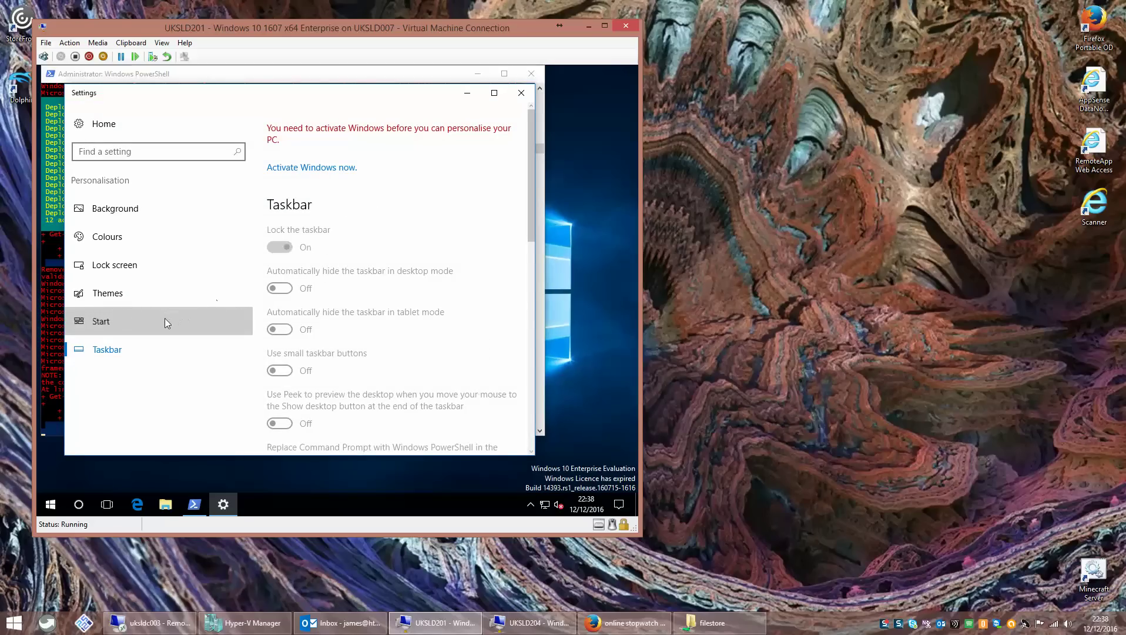
left_click(521, 92)
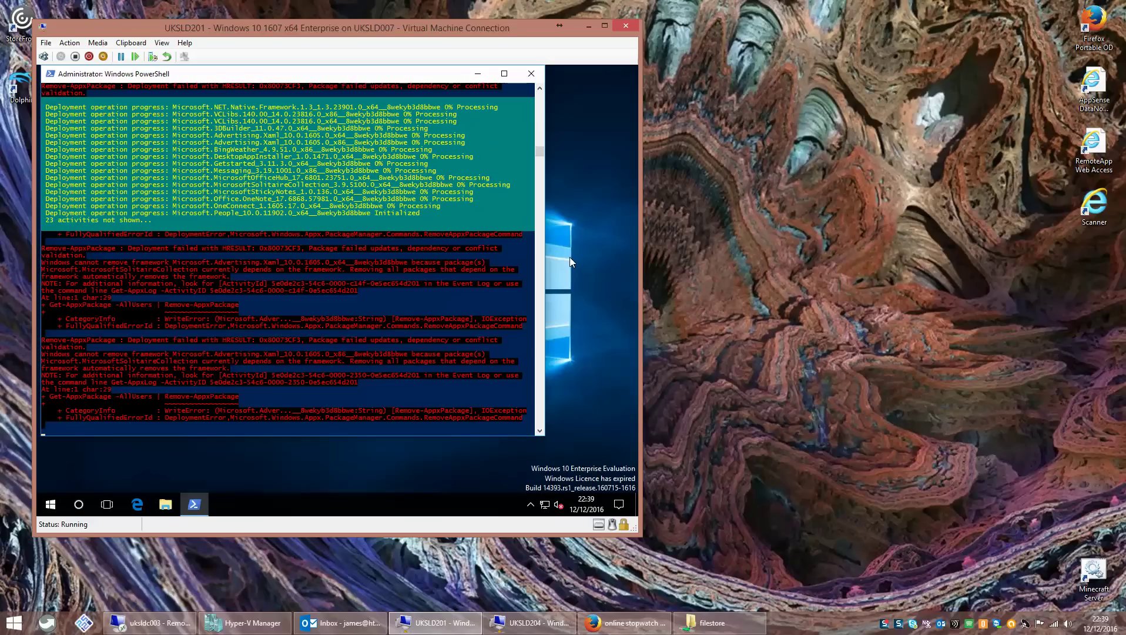
- Advance the host desktop wallpaper six times with Next desktop background
right_click(790, 152)
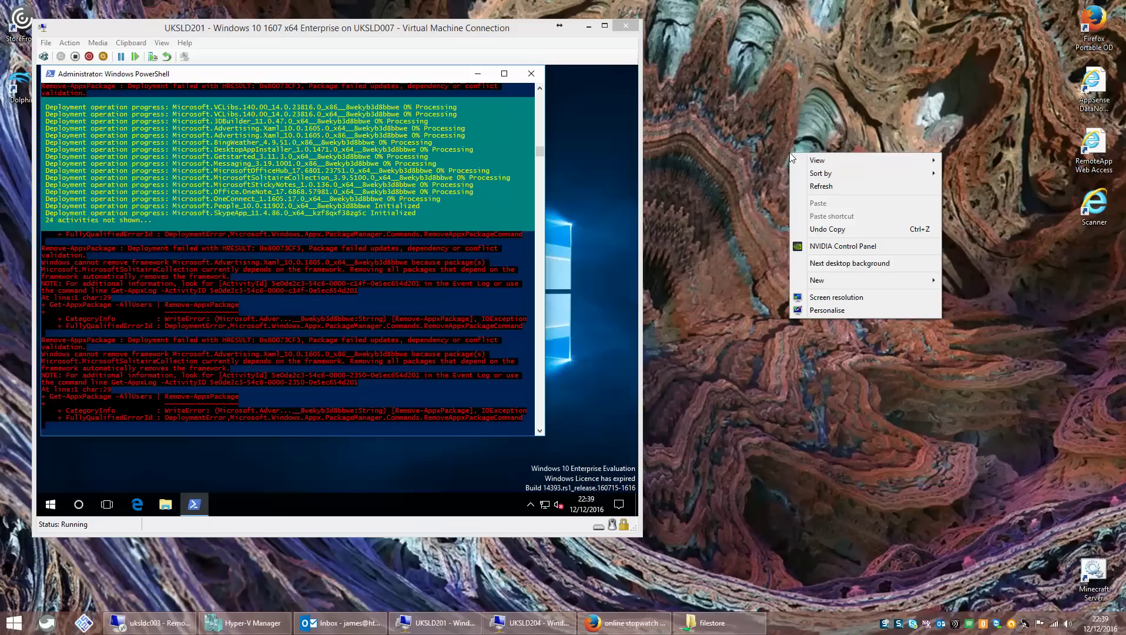
left_click(833, 262)
right_click(830, 137)
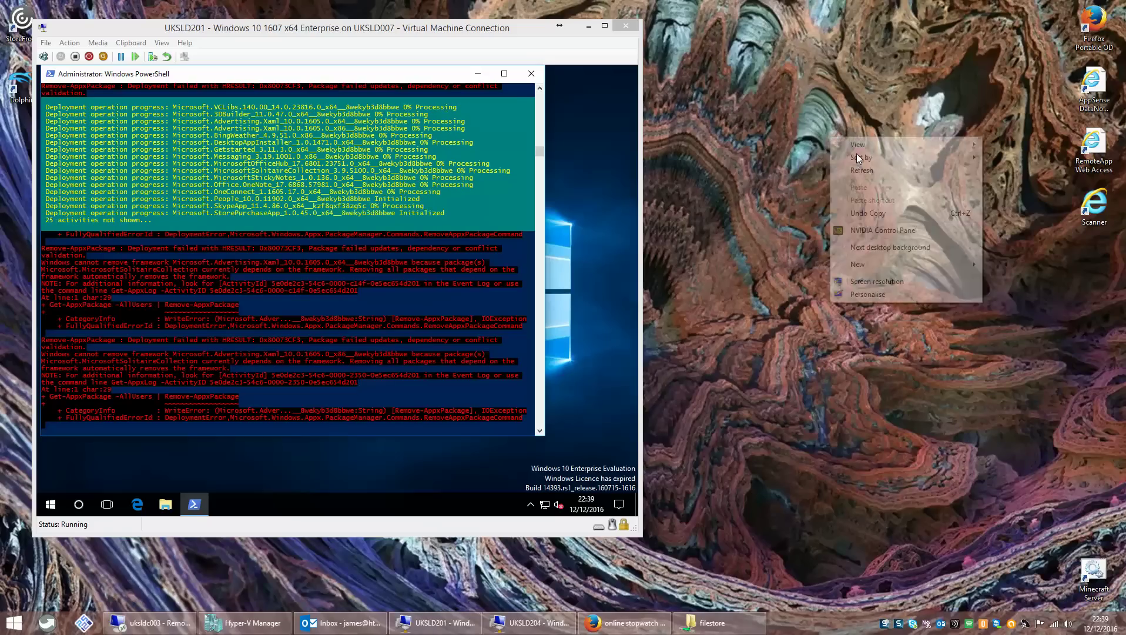
left_click(873, 247)
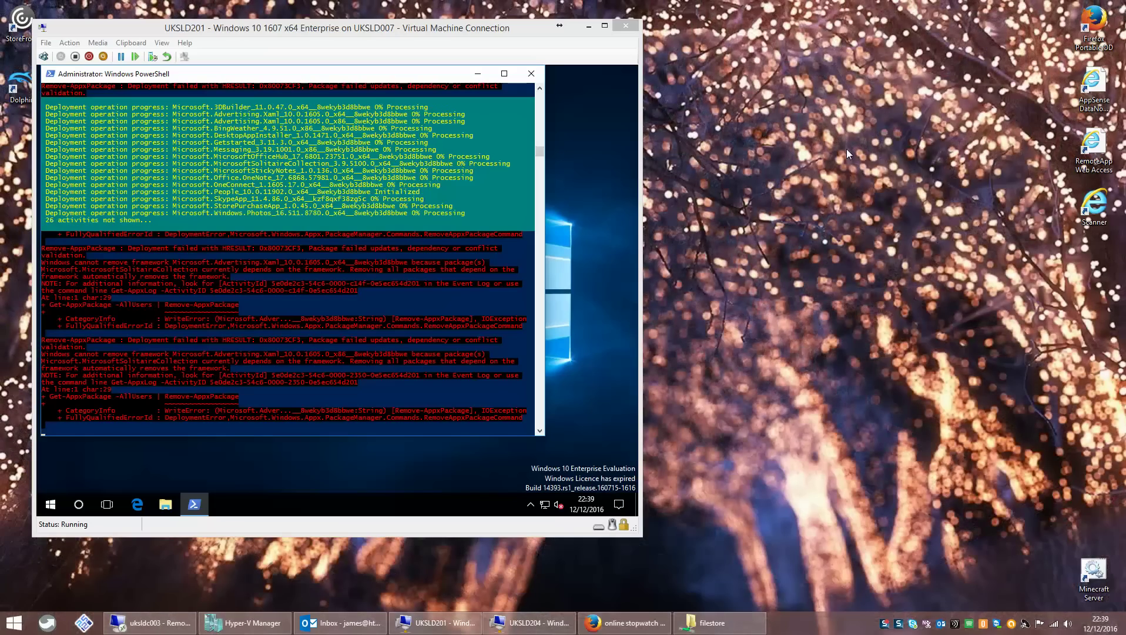
right_click(847, 149)
left_click(889, 261)
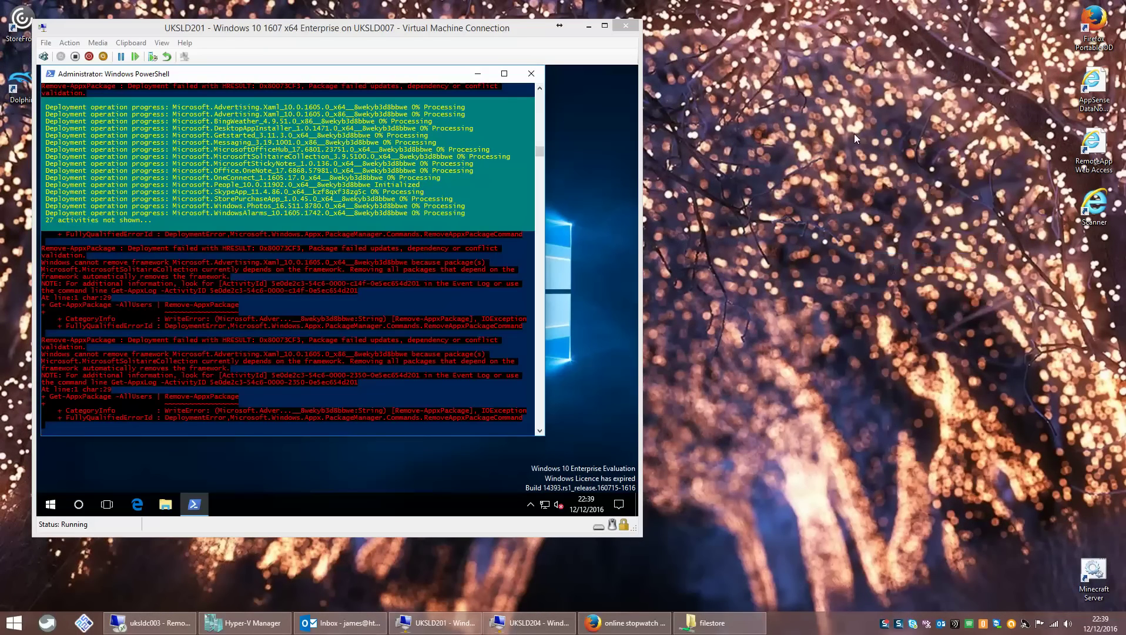
right_click(854, 134)
left_click(896, 241)
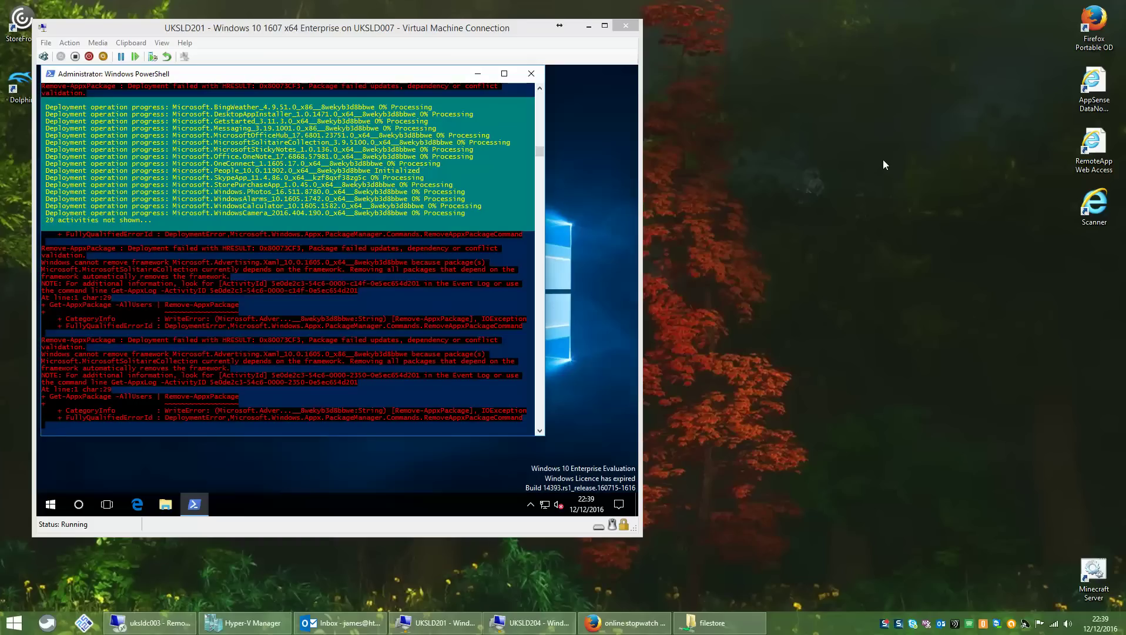
right_click(884, 161)
left_click(927, 270)
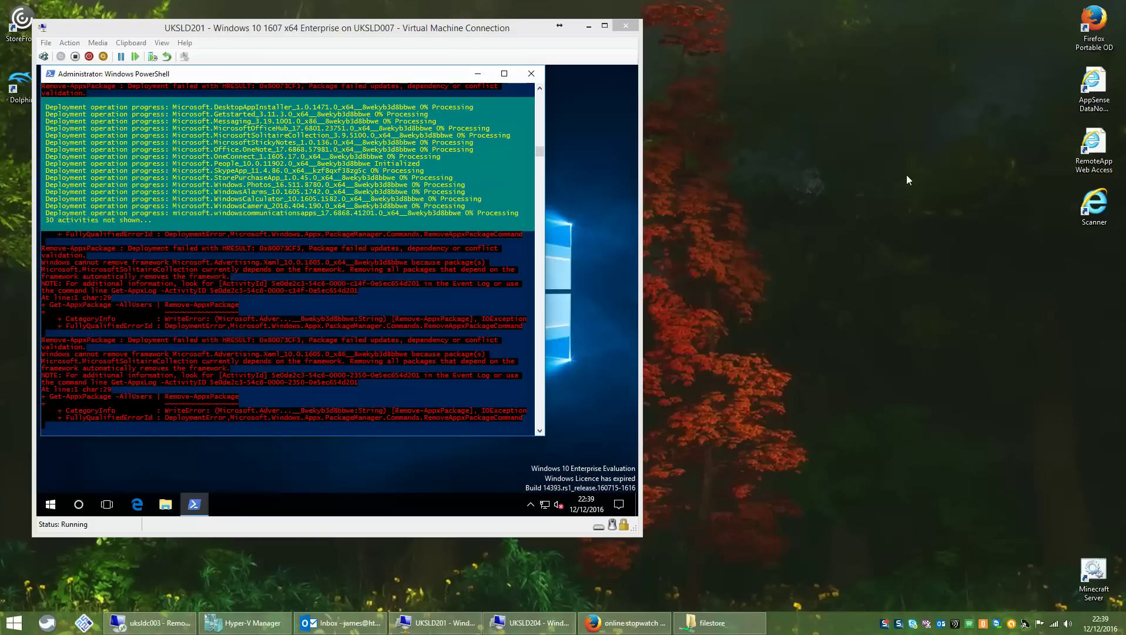
right_click(897, 145)
left_click(934, 258)
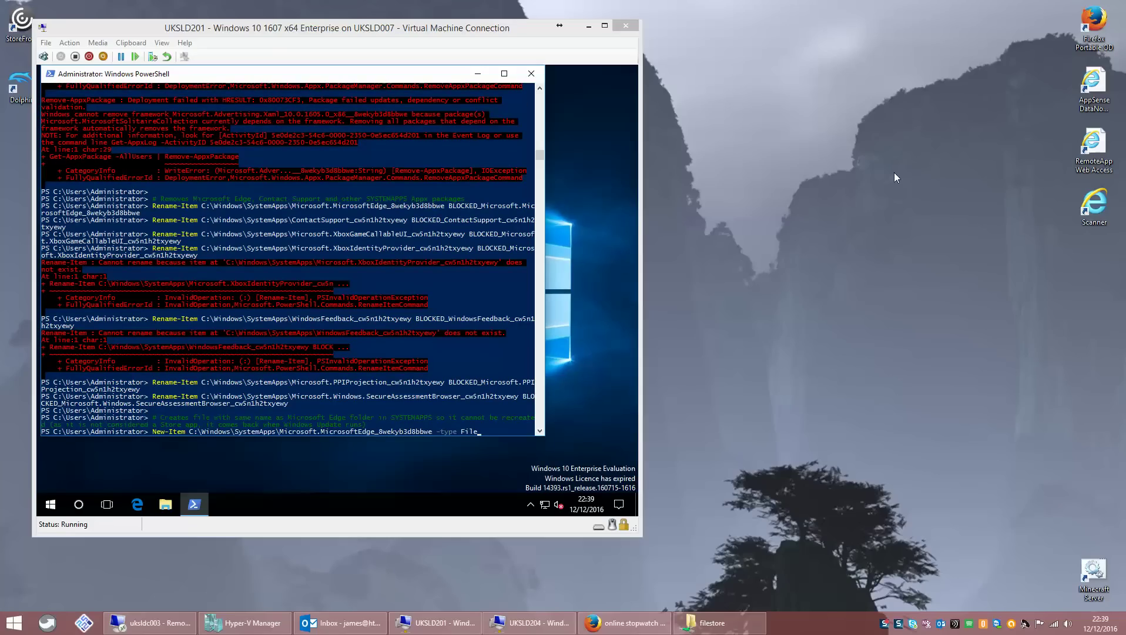
- Let New-Item create the Microsoft.MicrosoftEdge_8wekyb3d8bbwe placeholder, then exit PowerShell
left_click(494, 225)
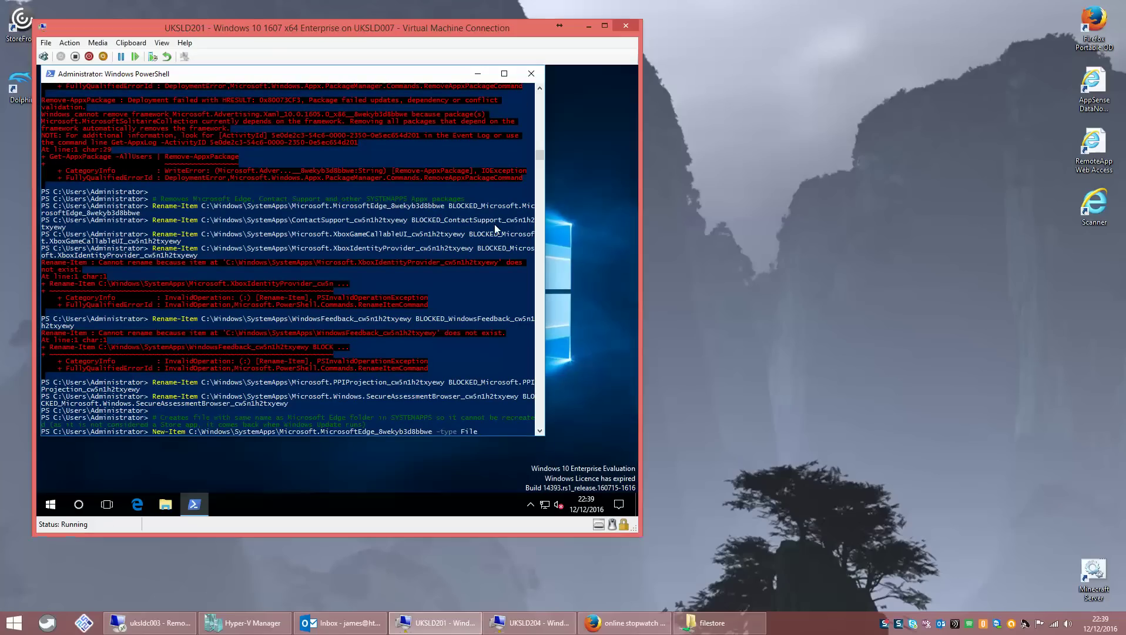
key("Return")
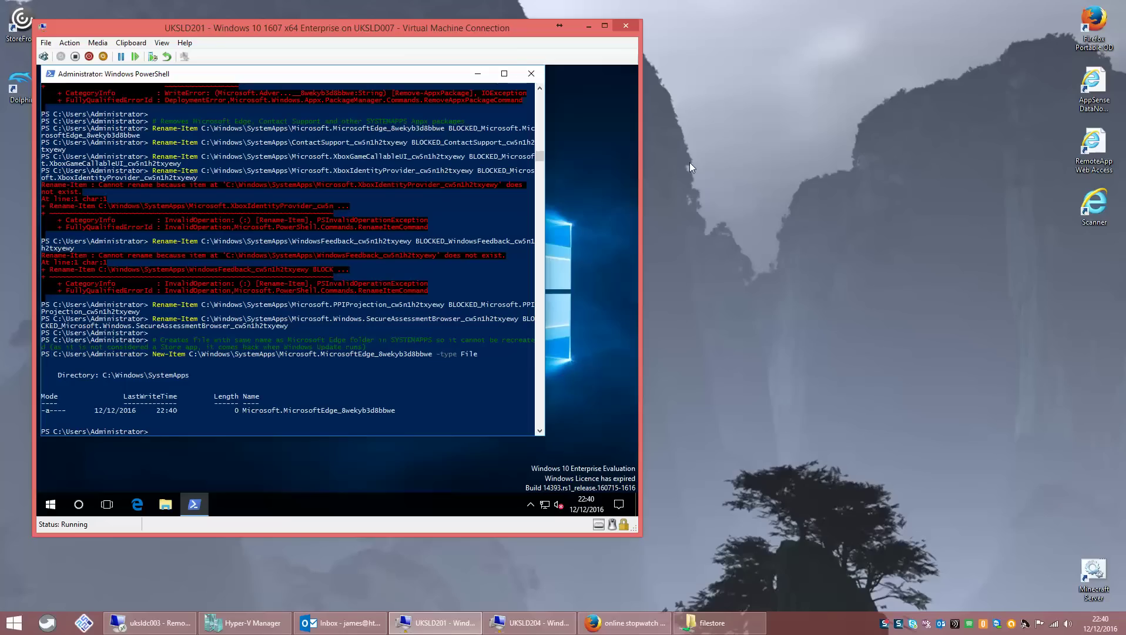
type("exit")
key("Return")
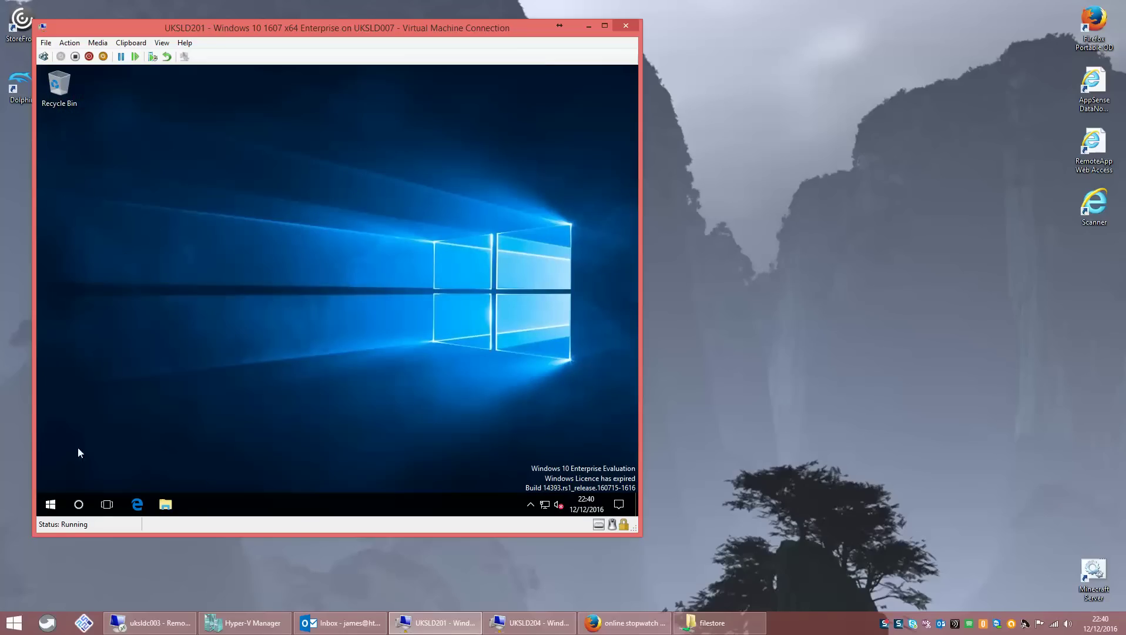
- Open the VM's Start menu, scroll through its apps, and dismiss it twice
left_click(50, 504)
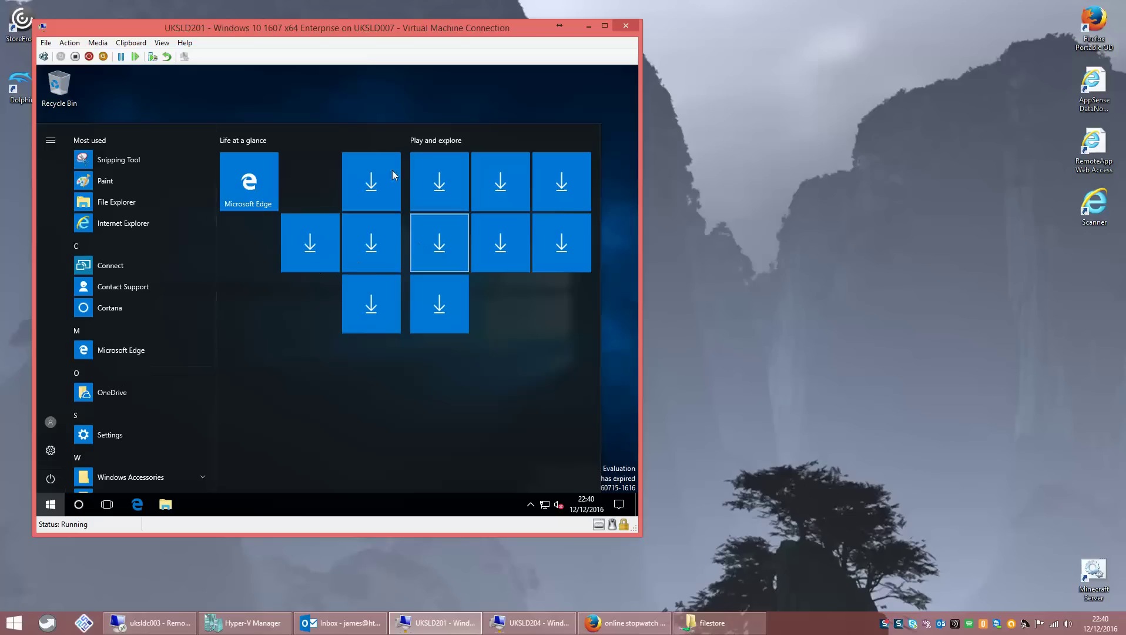
scroll(214, 281, "down", 2)
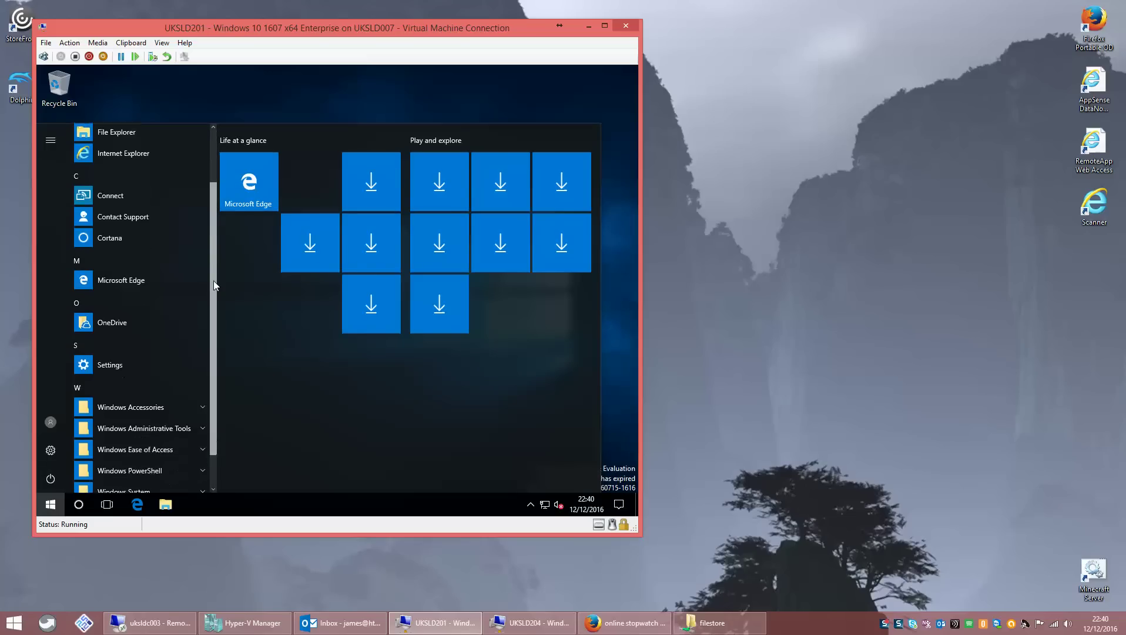
scroll(214, 281, "down", 1)
scroll(216, 298, "up", 3)
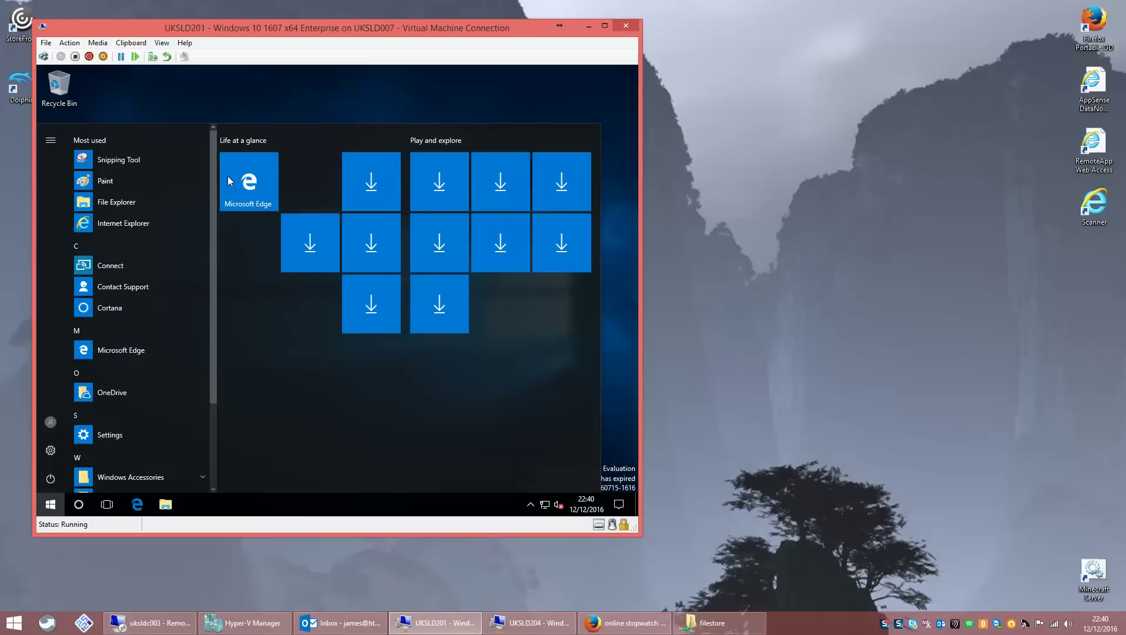
left_click(247, 112)
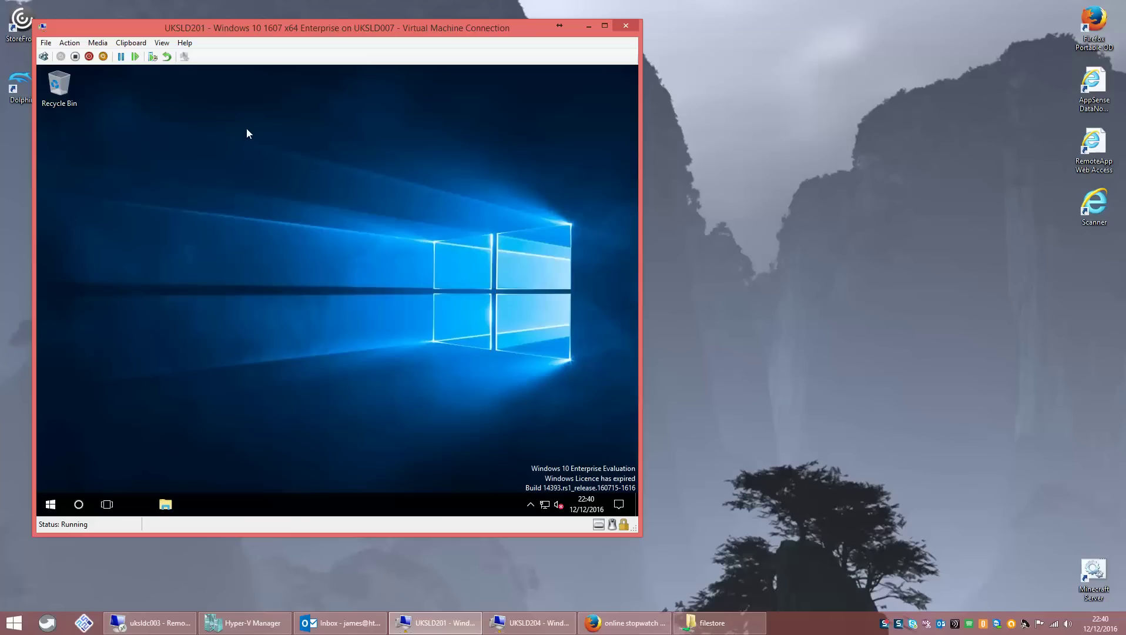
left_click(50, 503)
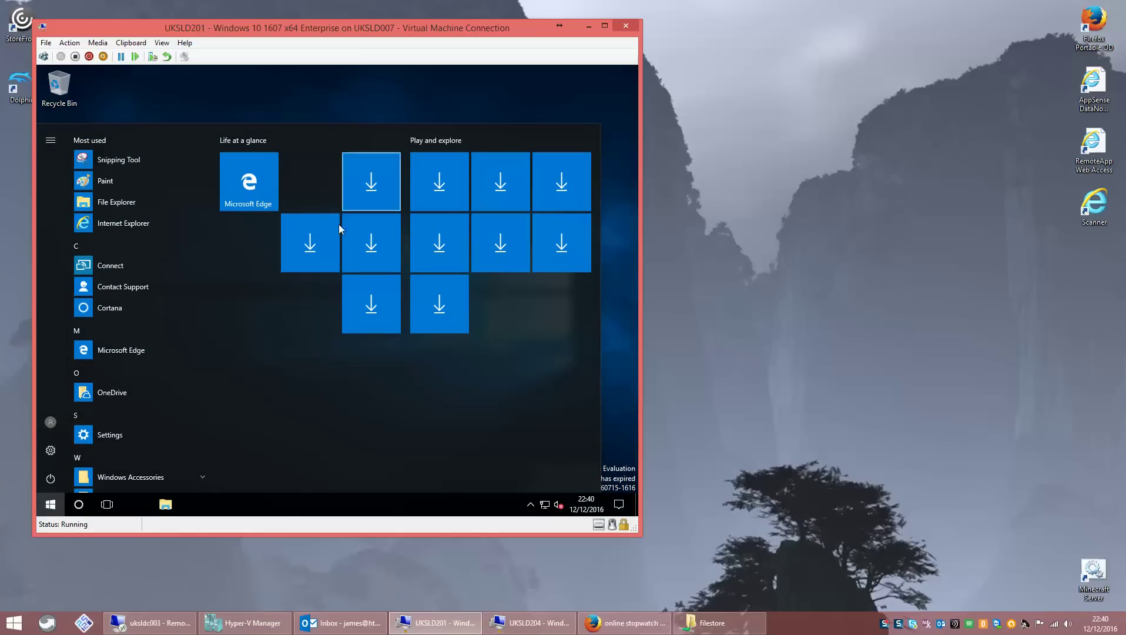
left_click(308, 95)
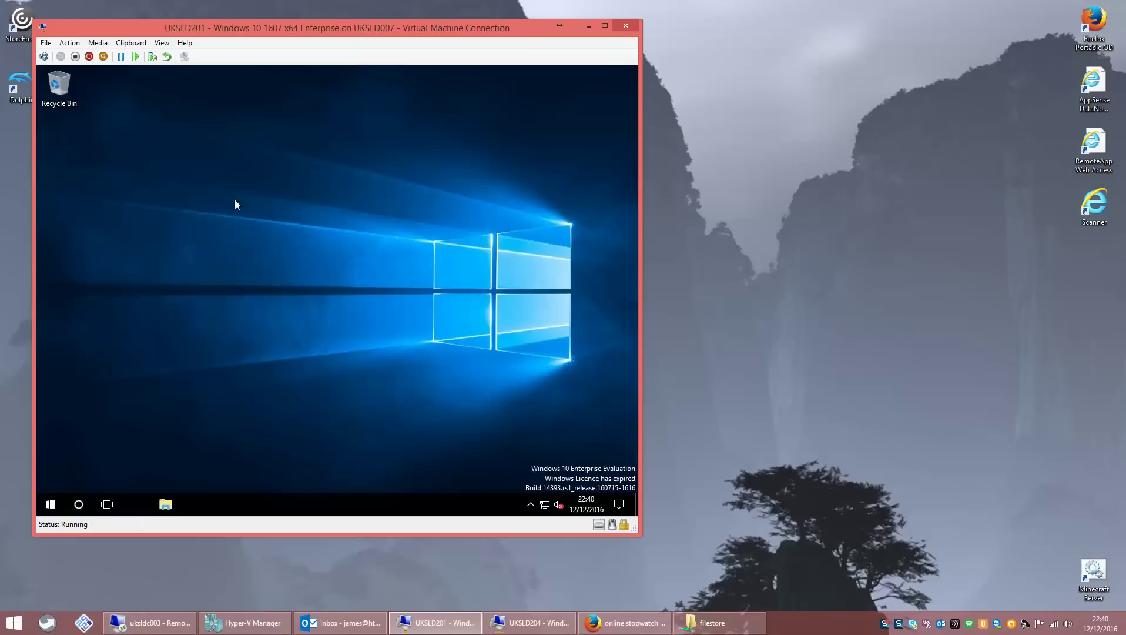
- Open the \\uksldc003\filestore share from the Run prompt
right_click(50, 506)
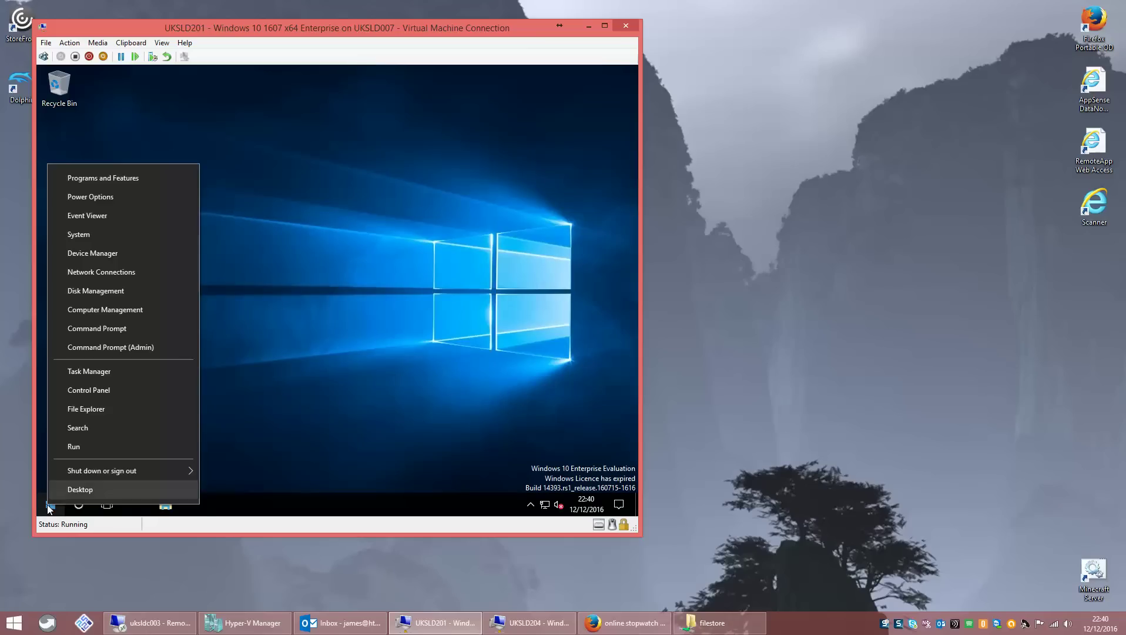
left_click(87, 446)
type("\\\\uksl")
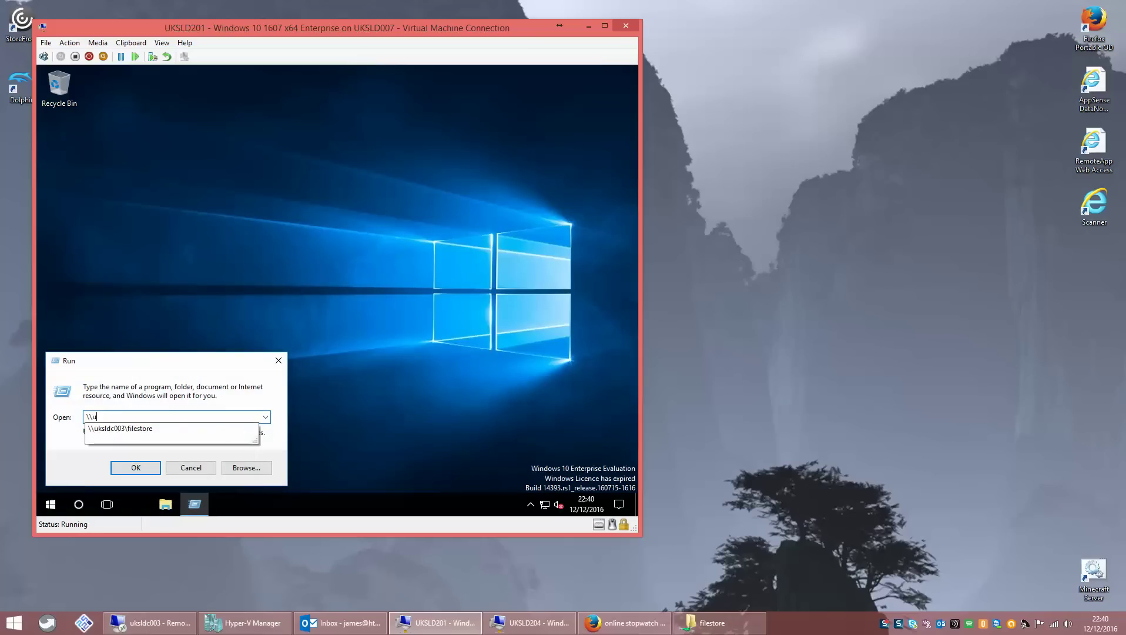
key("Down")
key("Return")
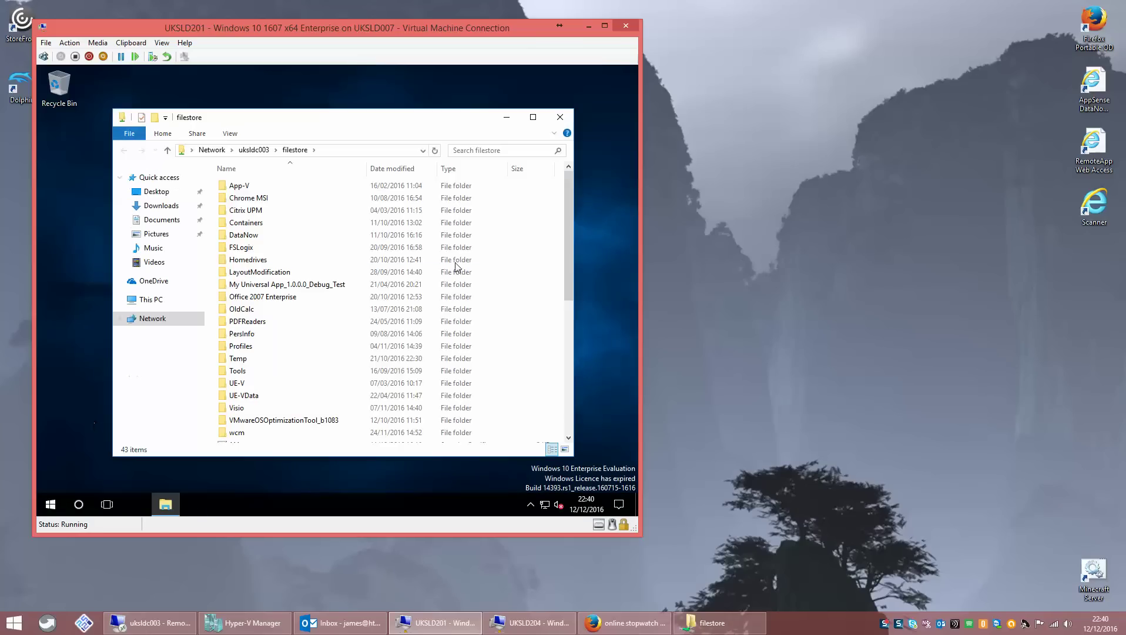
- Open unattend.xml in Notepad and maximize it
left_click_drag(566, 257, 564, 409)
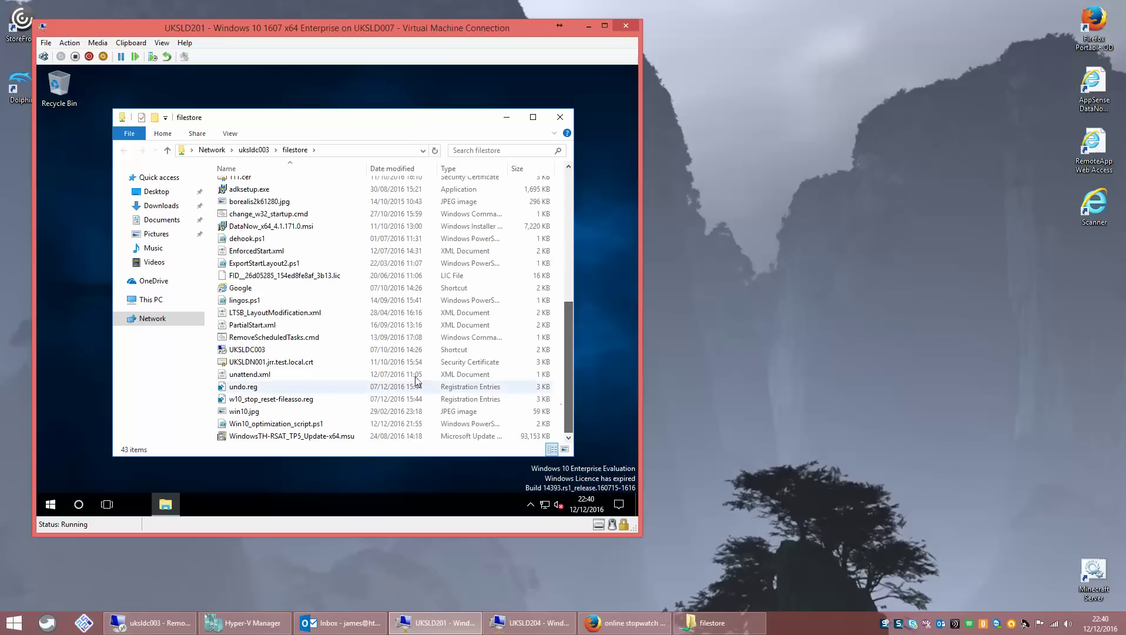
left_click(252, 375)
right_click(252, 375)
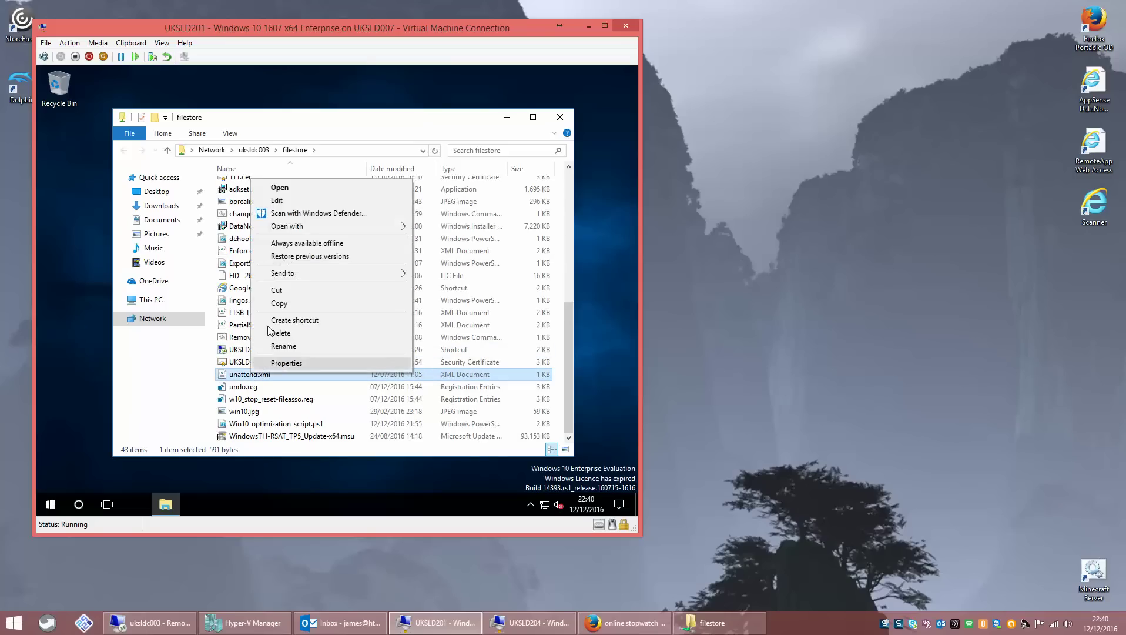
mouse_move(274, 233)
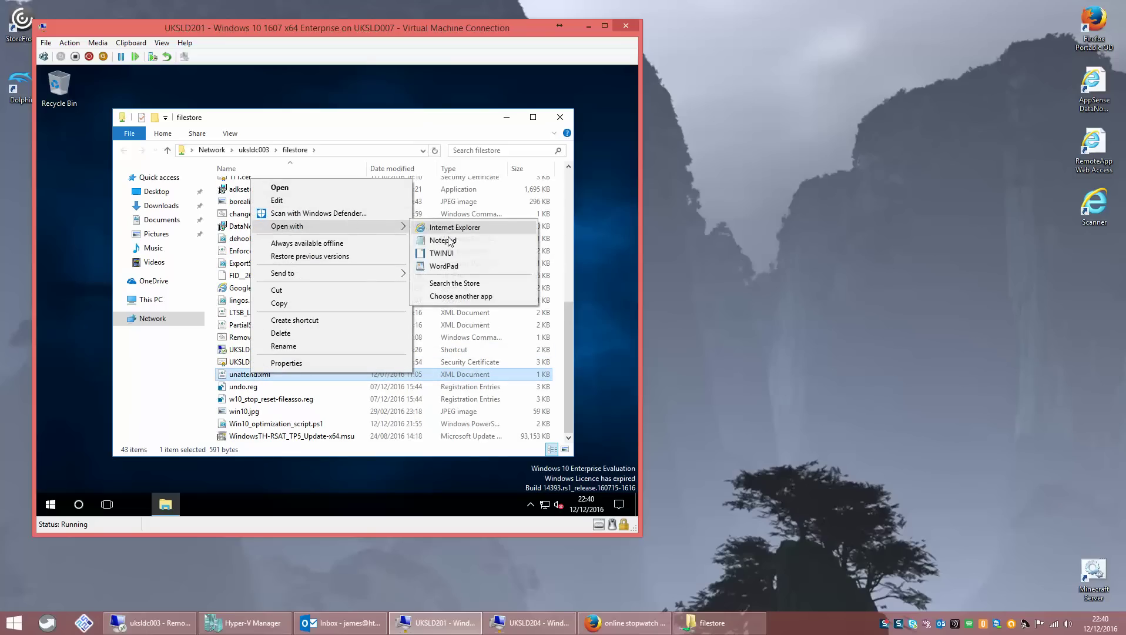
left_click(456, 240)
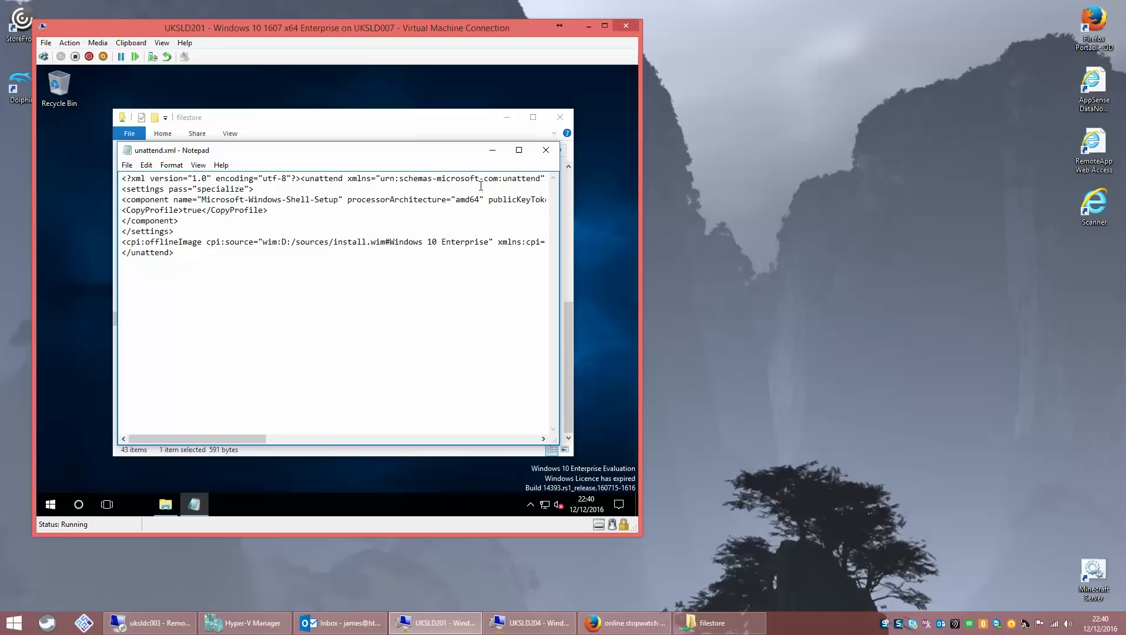
left_click(520, 150)
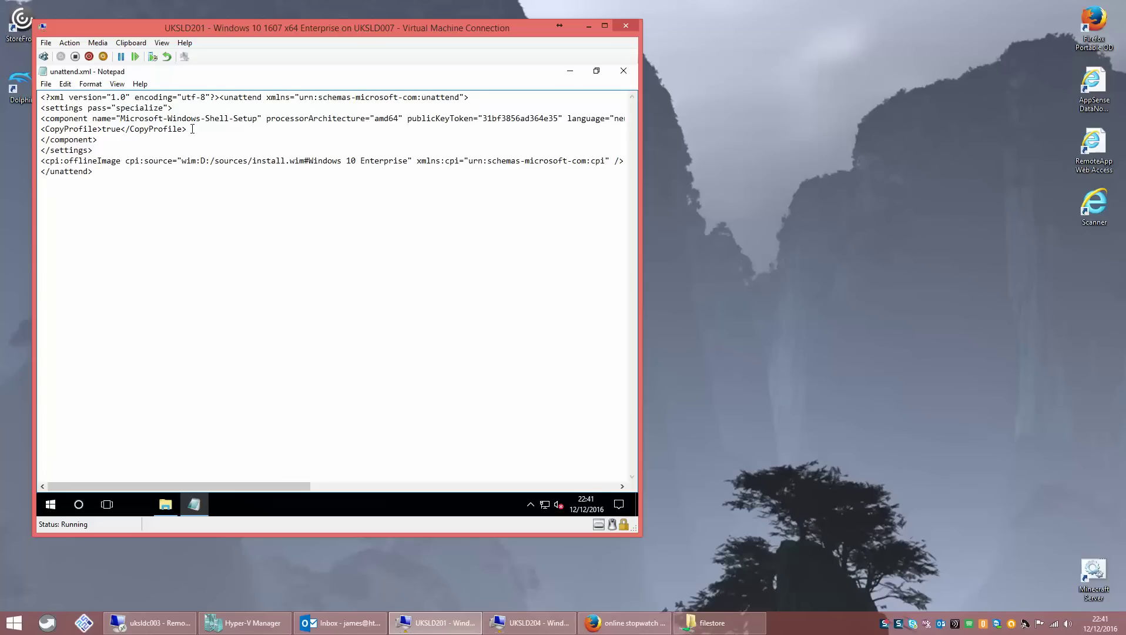
- Review the CopyProfile true setting, install.wim source and Windows 10 Enterprise image, then close Notepad
left_click_drag(192, 129, 39, 129)
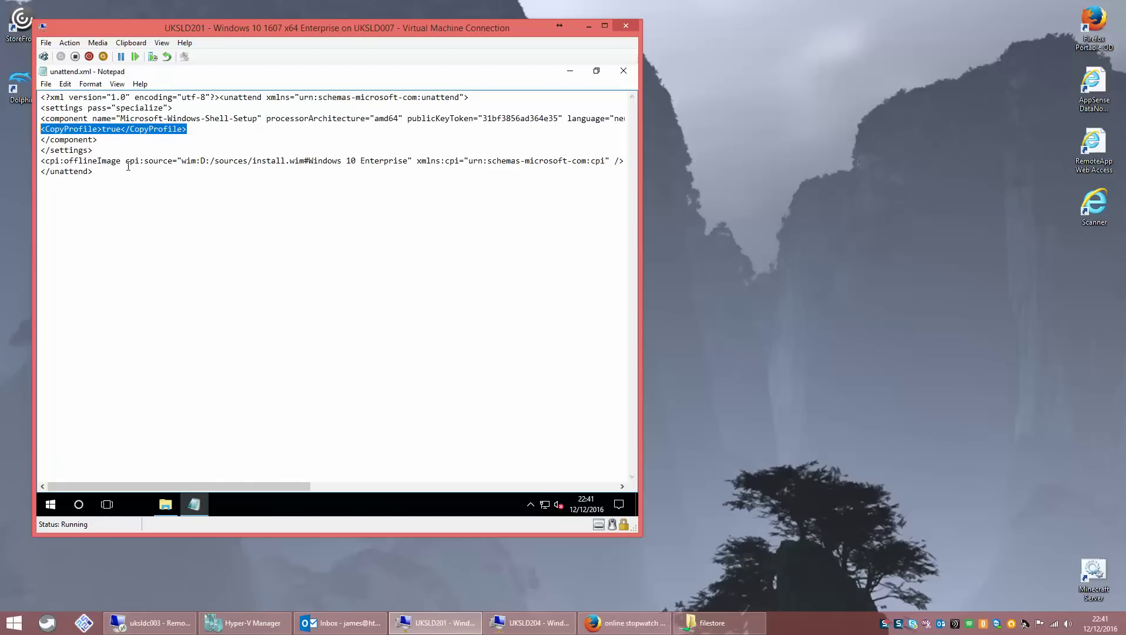
left_click_drag(200, 161, 304, 160)
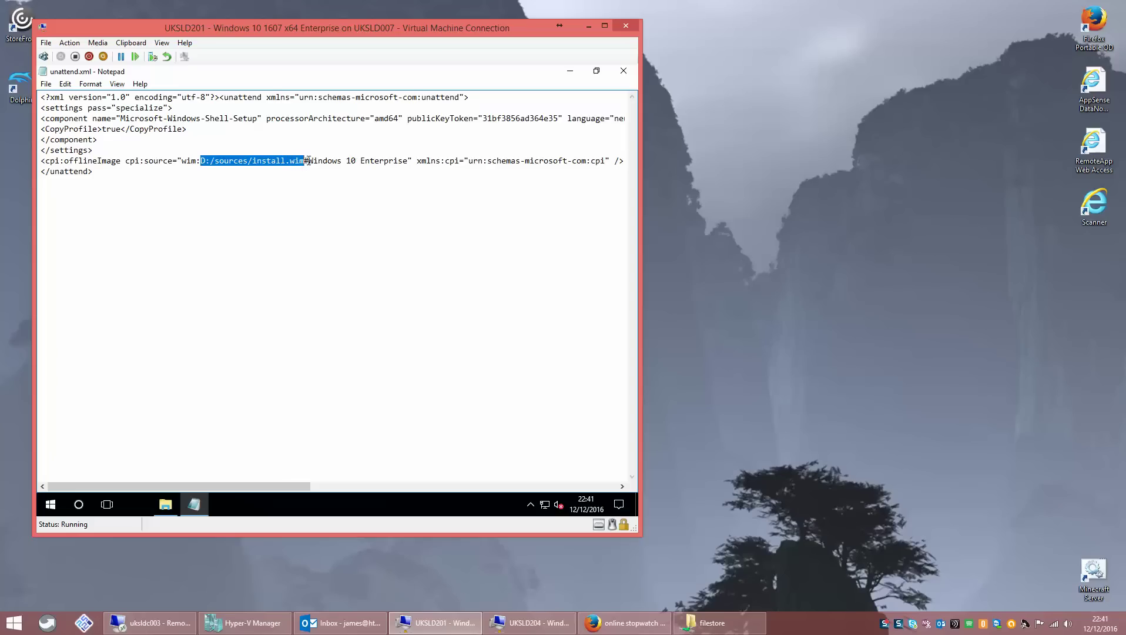
left_click_drag(309, 159, 410, 160)
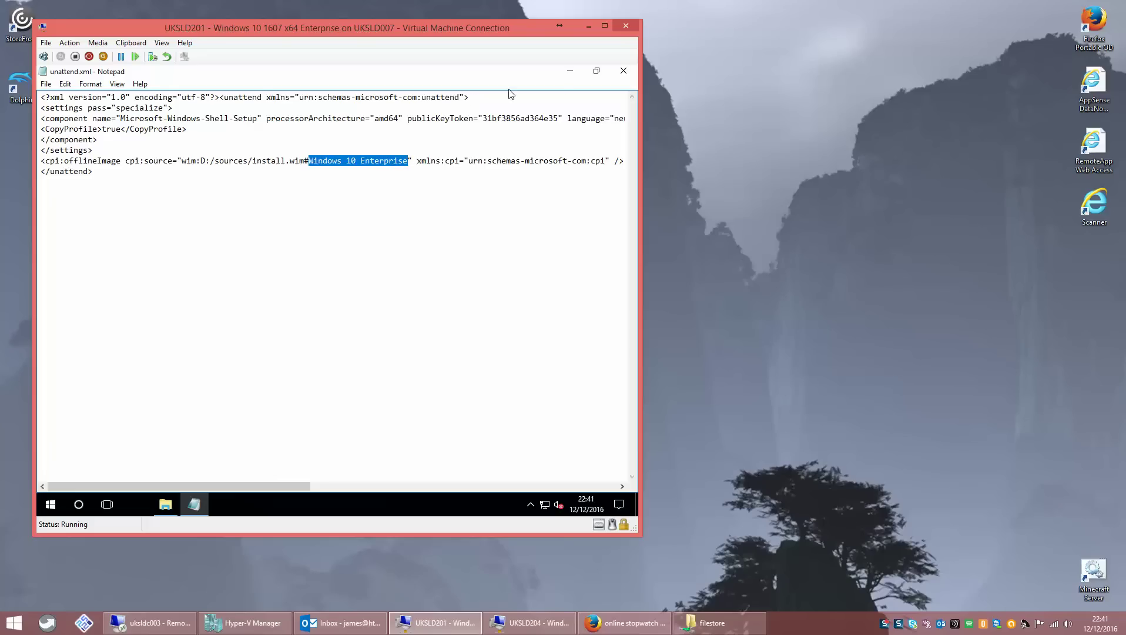
left_click(622, 73)
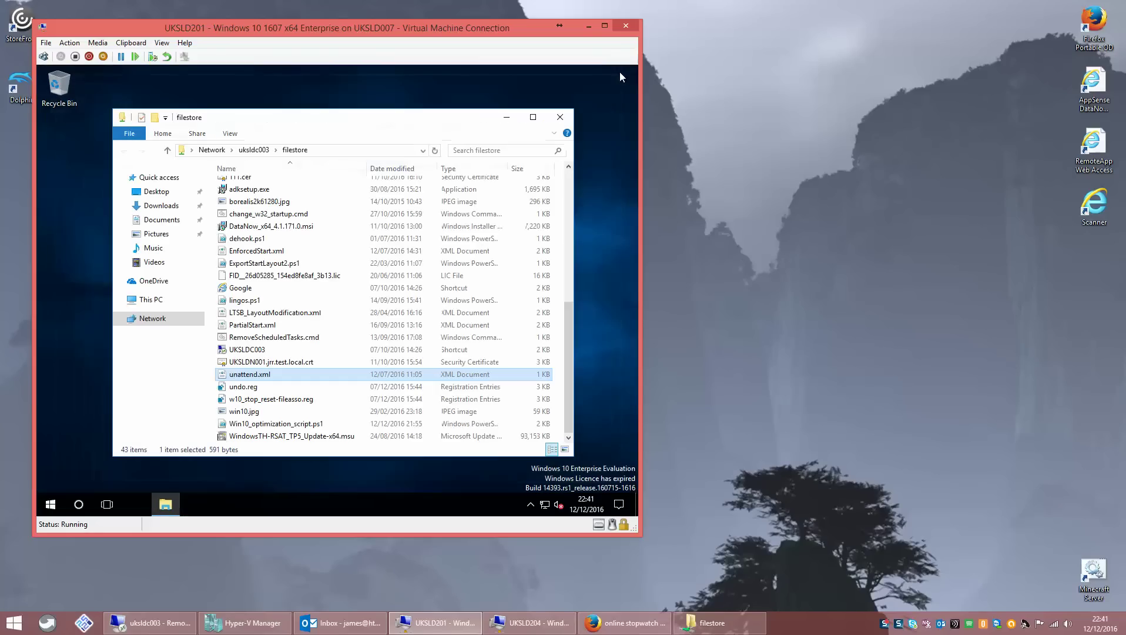
- Copy unattend.xml, paste it into the c:\ root, and close File Explorer
right_click(261, 379)
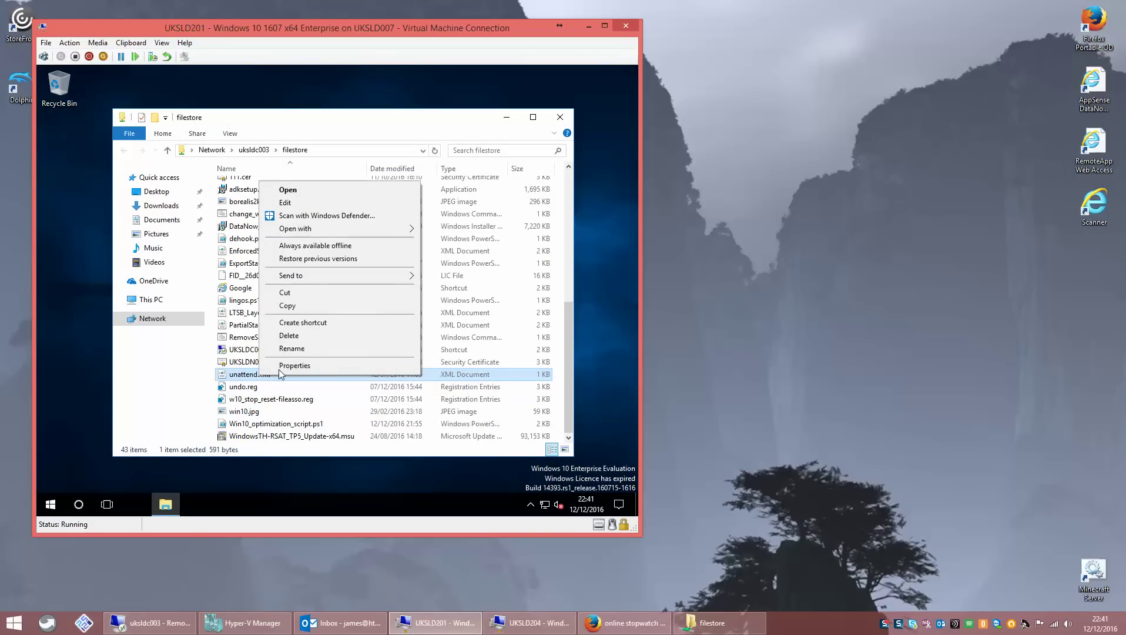
left_click(288, 307)
left_click(330, 151)
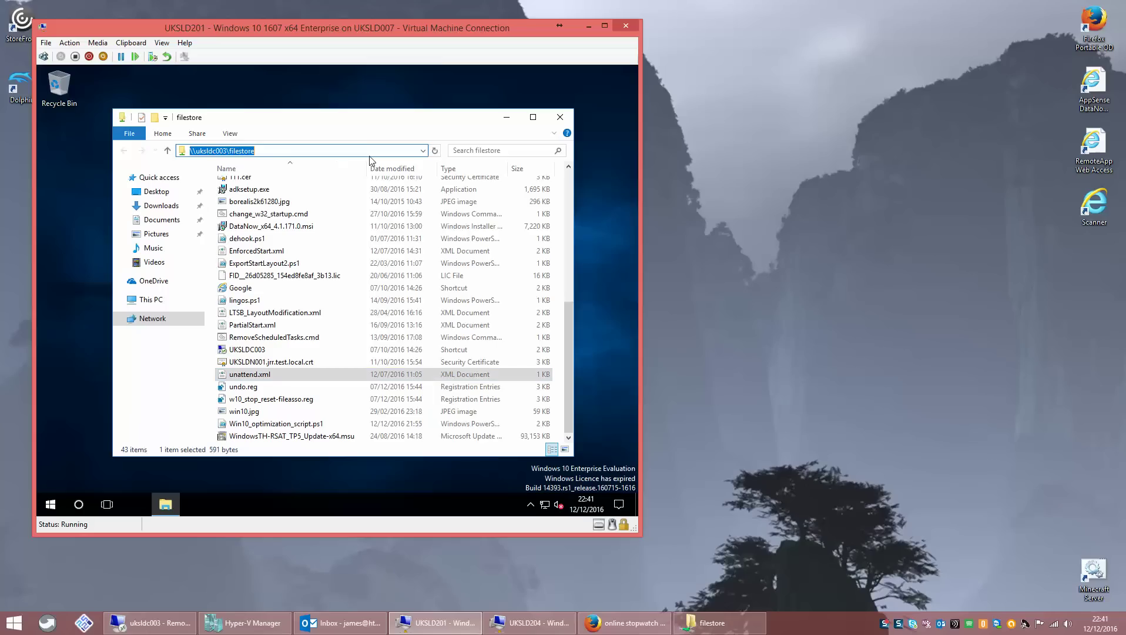
type("c:\\")
key("Return")
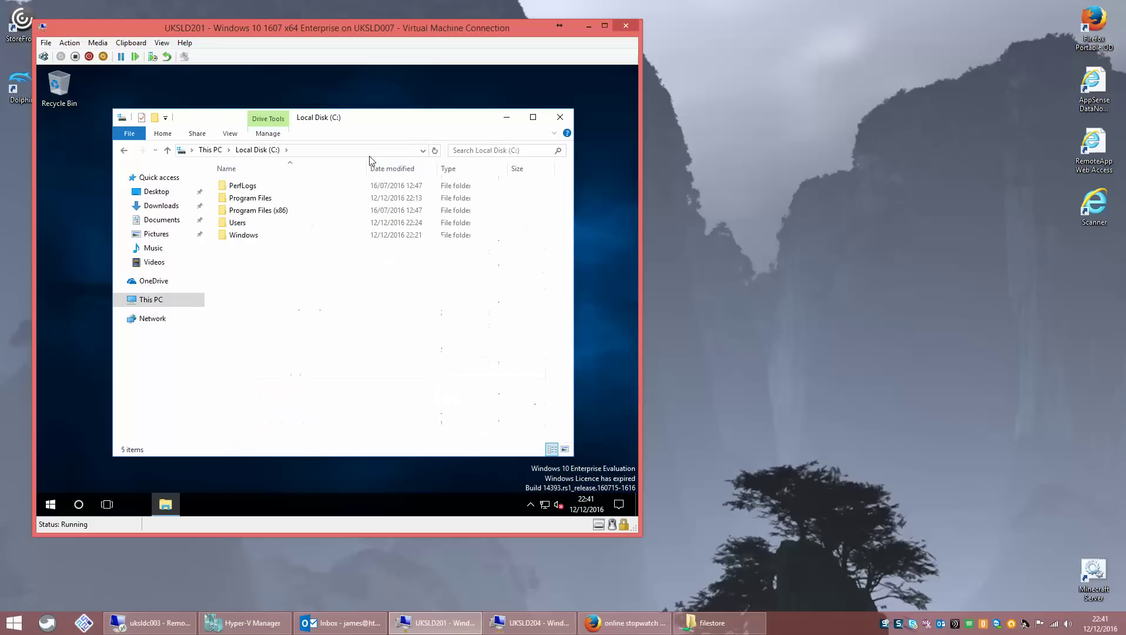
right_click(314, 276)
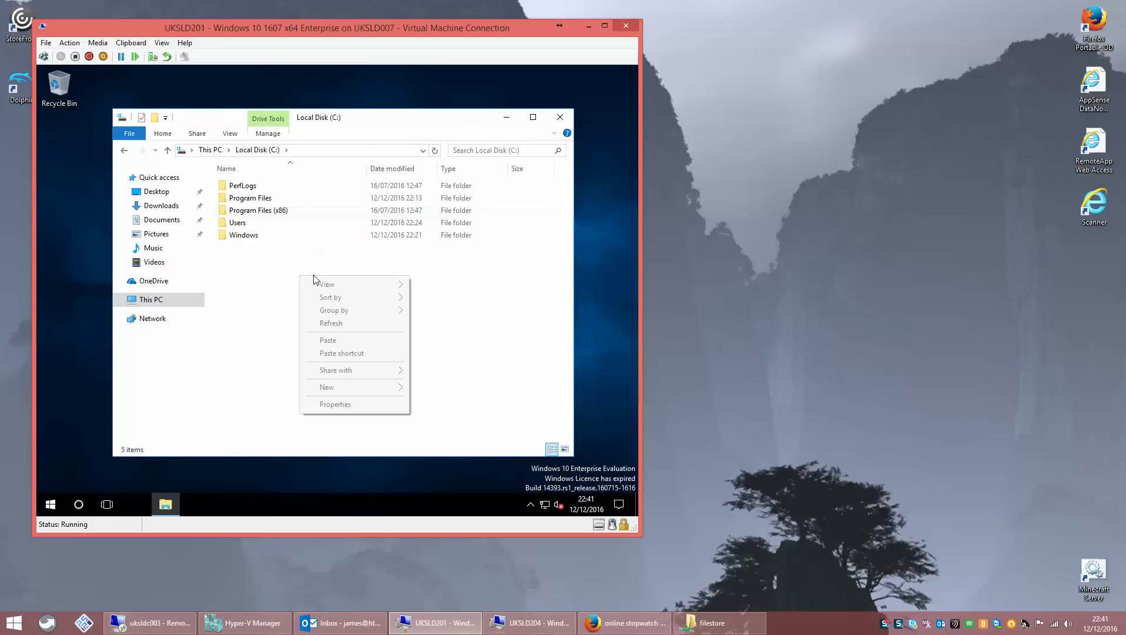
left_click(348, 340)
left_click(560, 117)
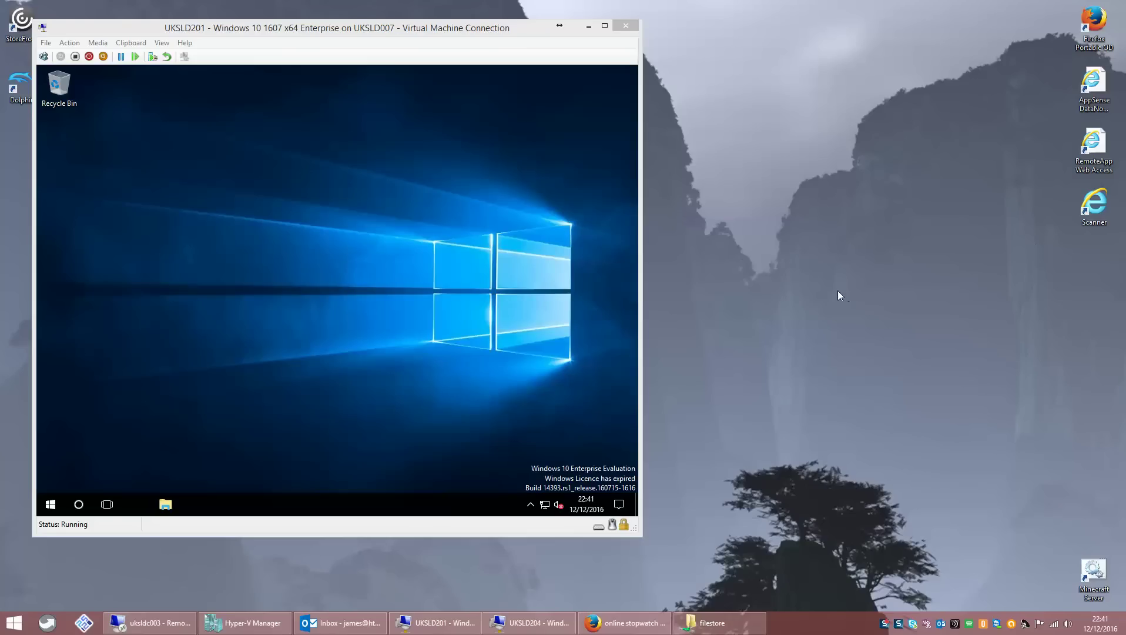
- In an admin Command Prompt on UKSLD201, enter sysprep.exe /generalize /oobe /reboot /unattend:c:\unattend.xml
right_click(50, 504)
left_click(135, 347)
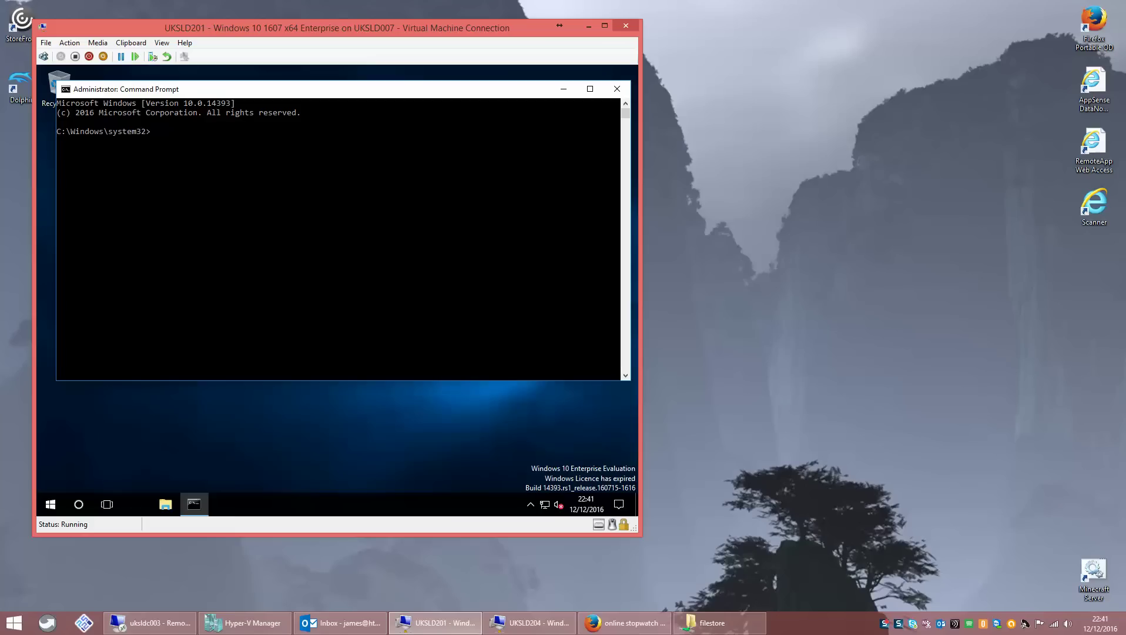
left_click(332, 206)
type("%windir%\\system32\\sysprep\\")
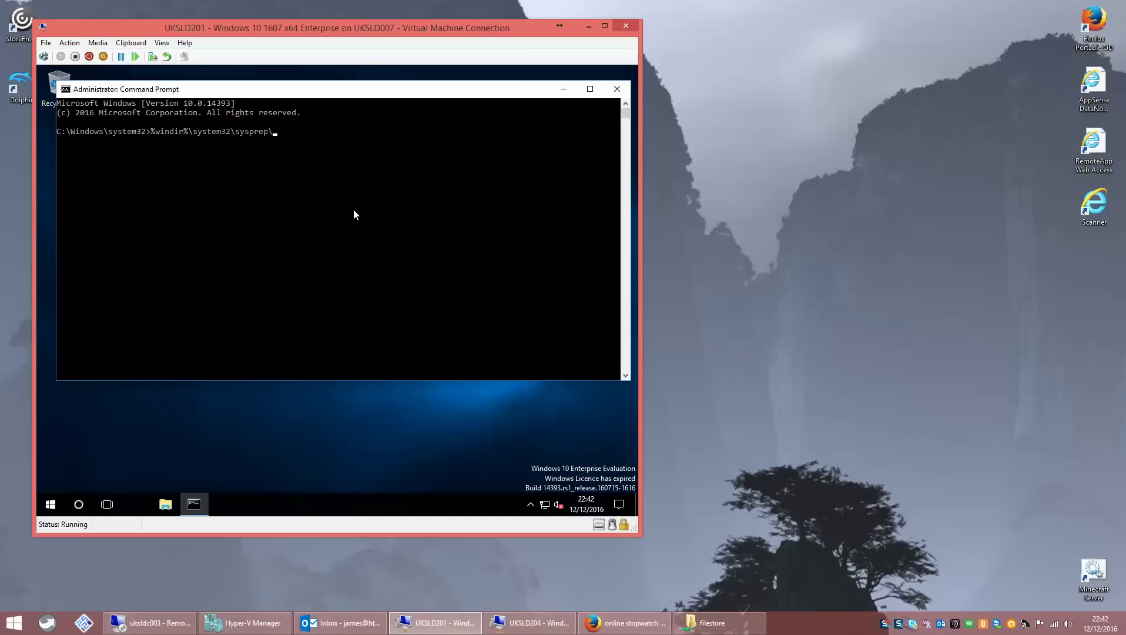
type("sysprep.exe /generalize /oobe /")
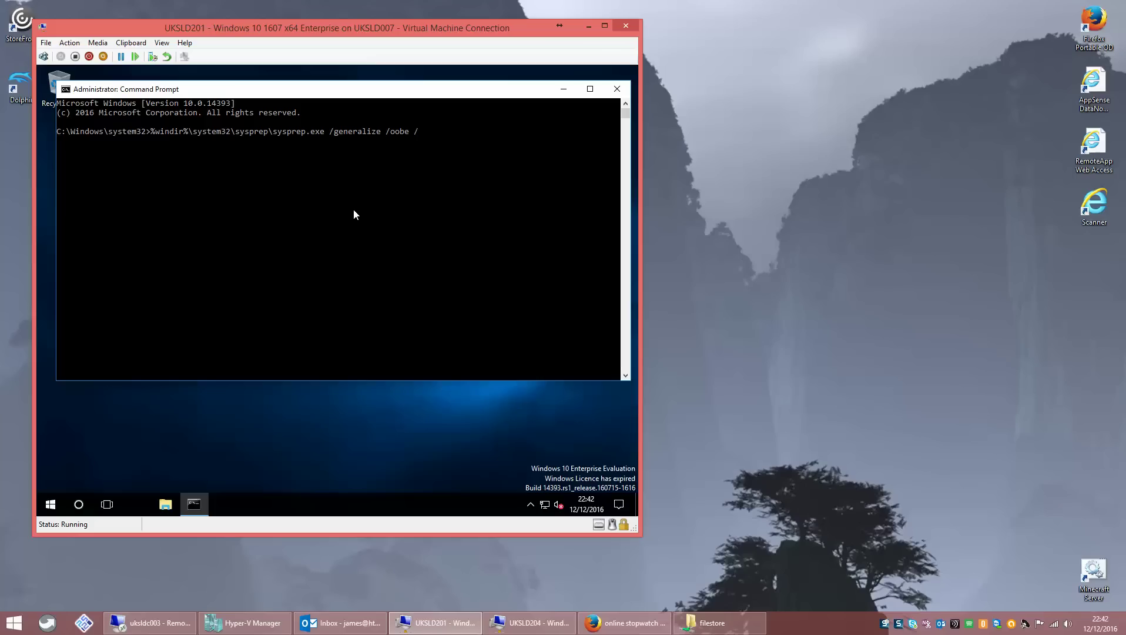
type("reboot")
type("/unattend:c:\\unattend")
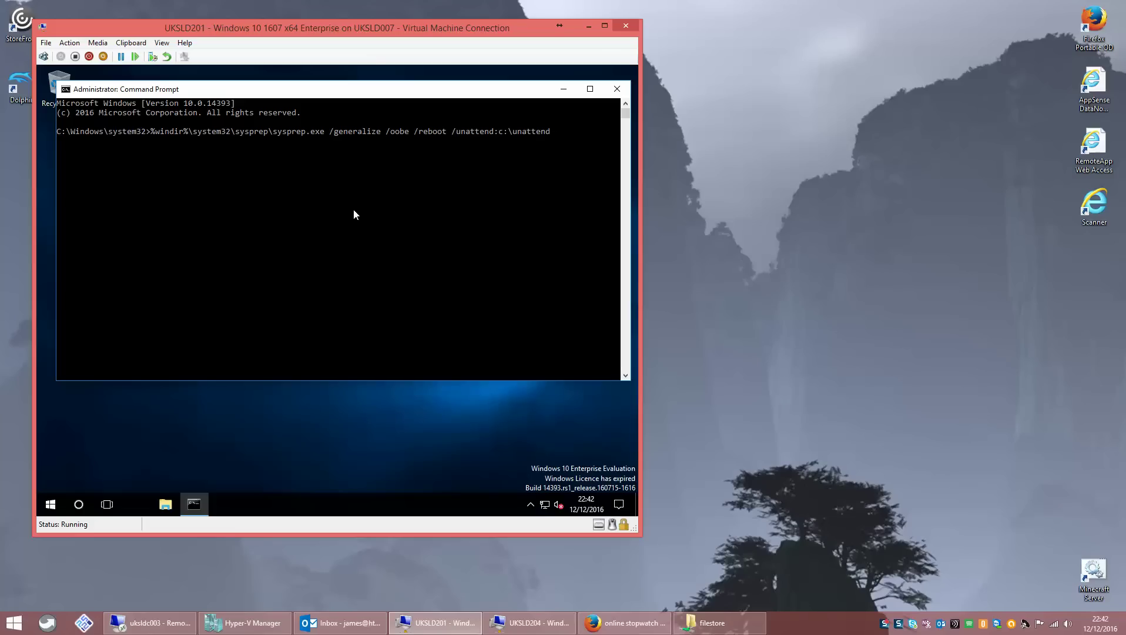
type(".xml")
- Run the sysprep command on UKSLD201, then switch to the UKSLD204 VM window
key("Return")
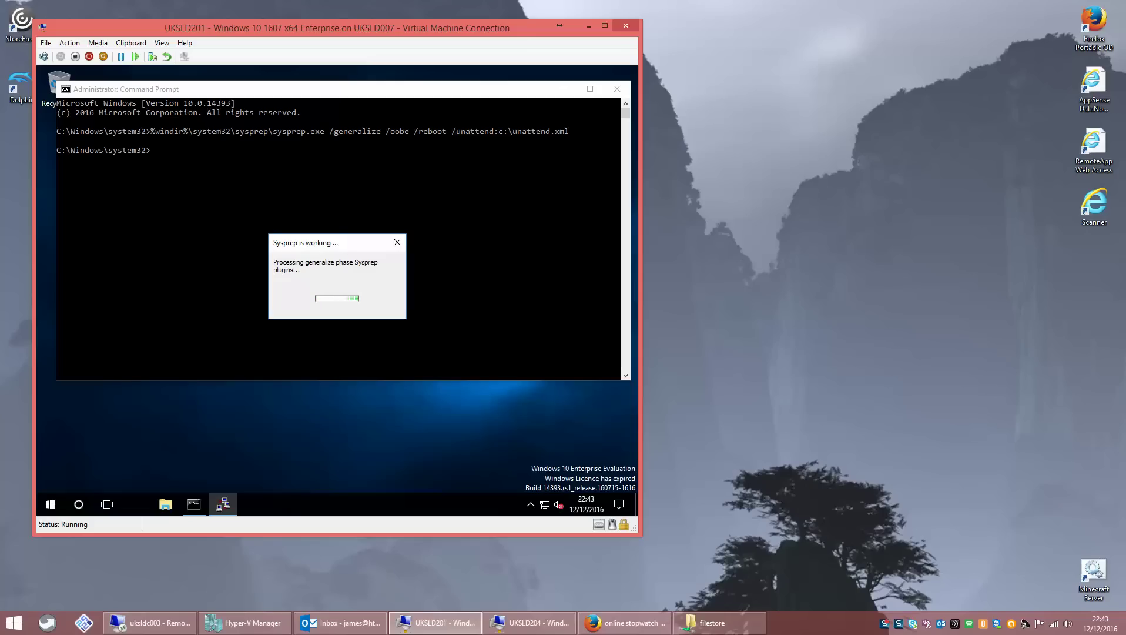
left_click(539, 625)
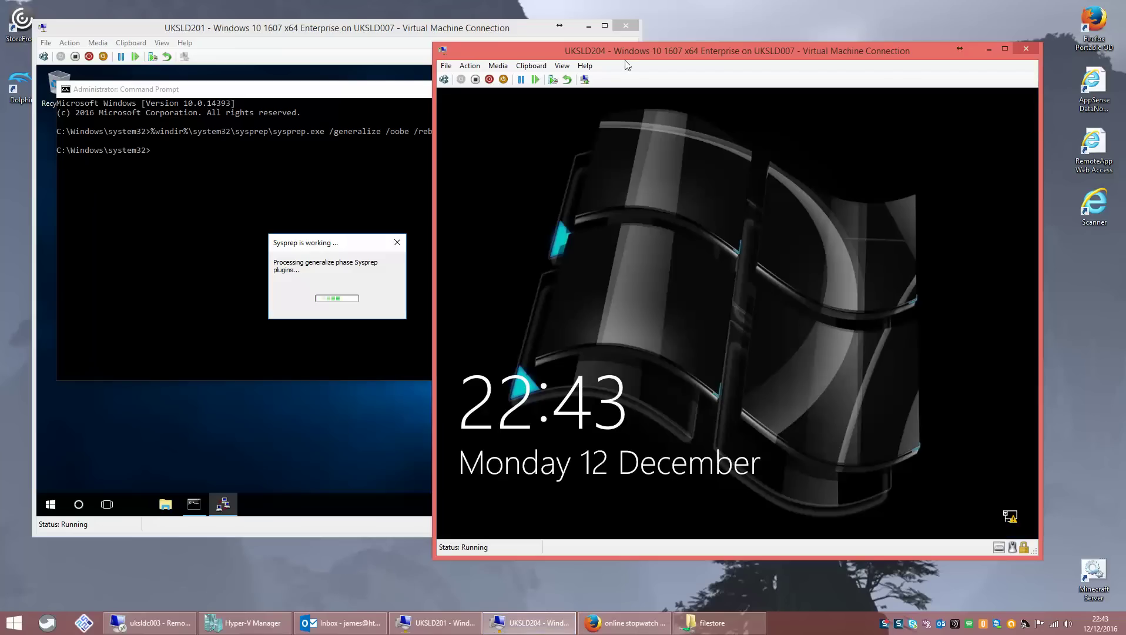
- Check UKSLD204's sign-in screen and minimise it, then continue UKSLD201 setup with United Kingdom settings
left_click_drag(630, 49, 660, 38)
left_click(721, 177)
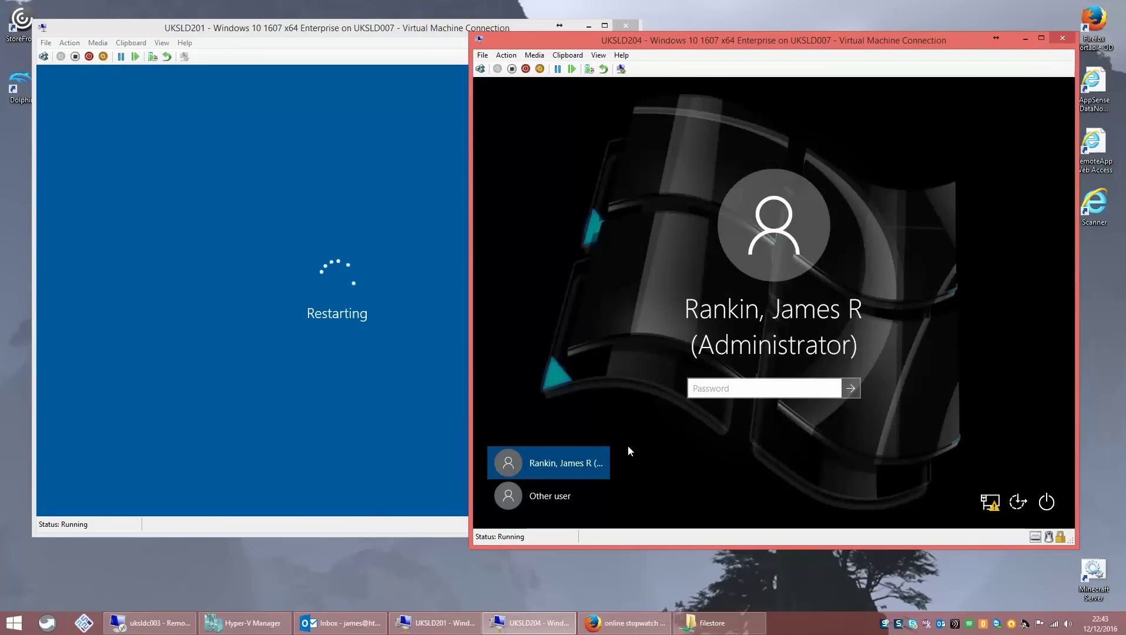
left_click(563, 499)
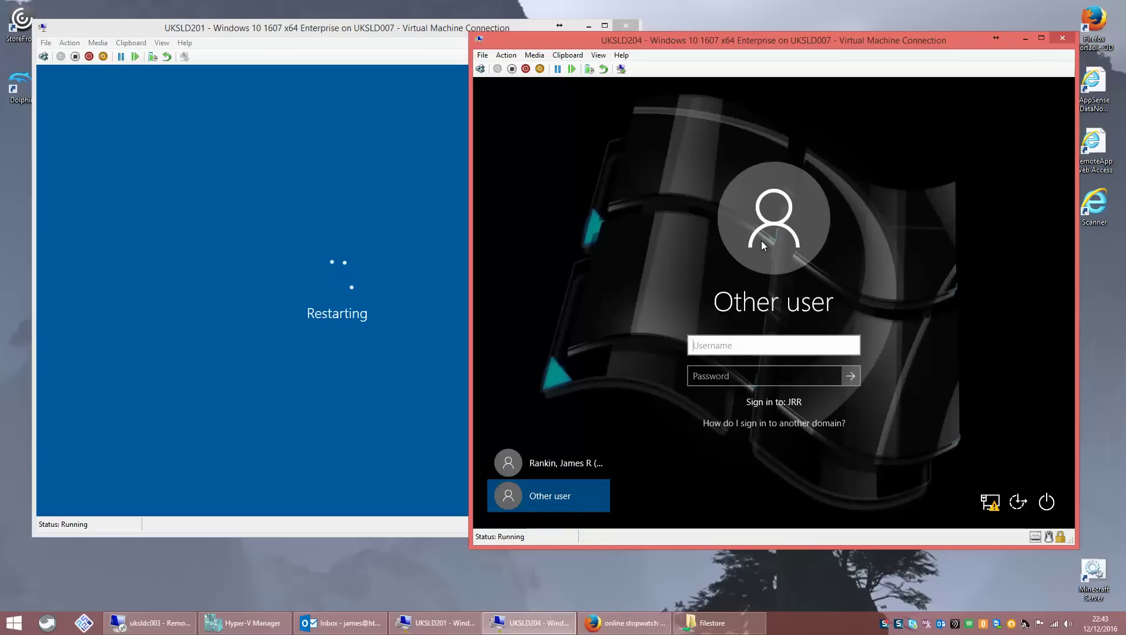
left_click(1025, 39)
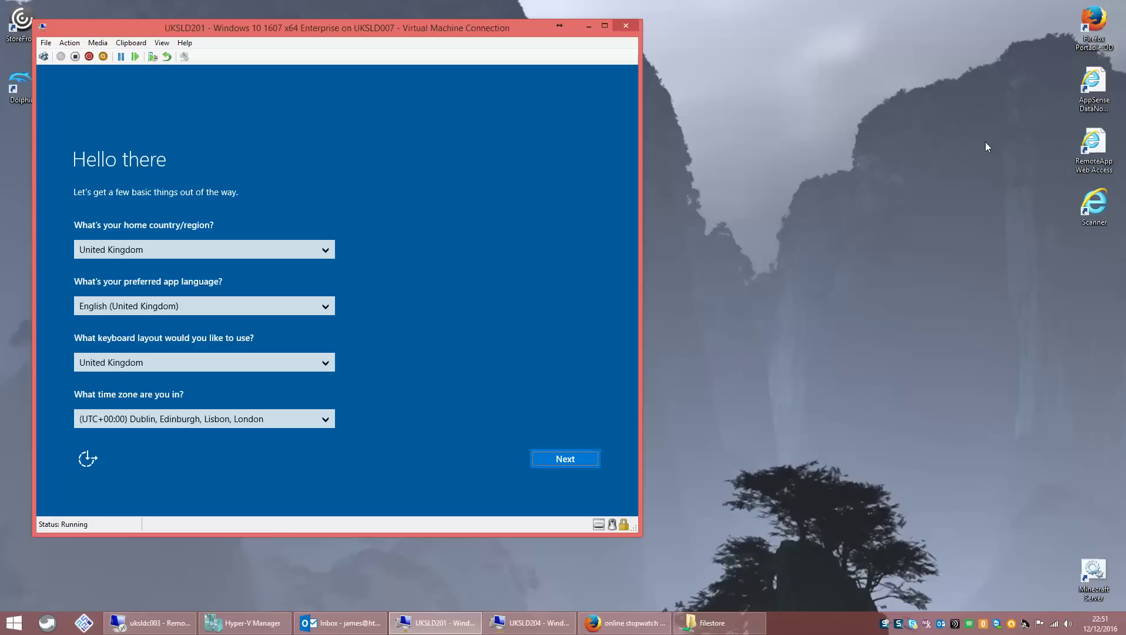
left_click(552, 467)
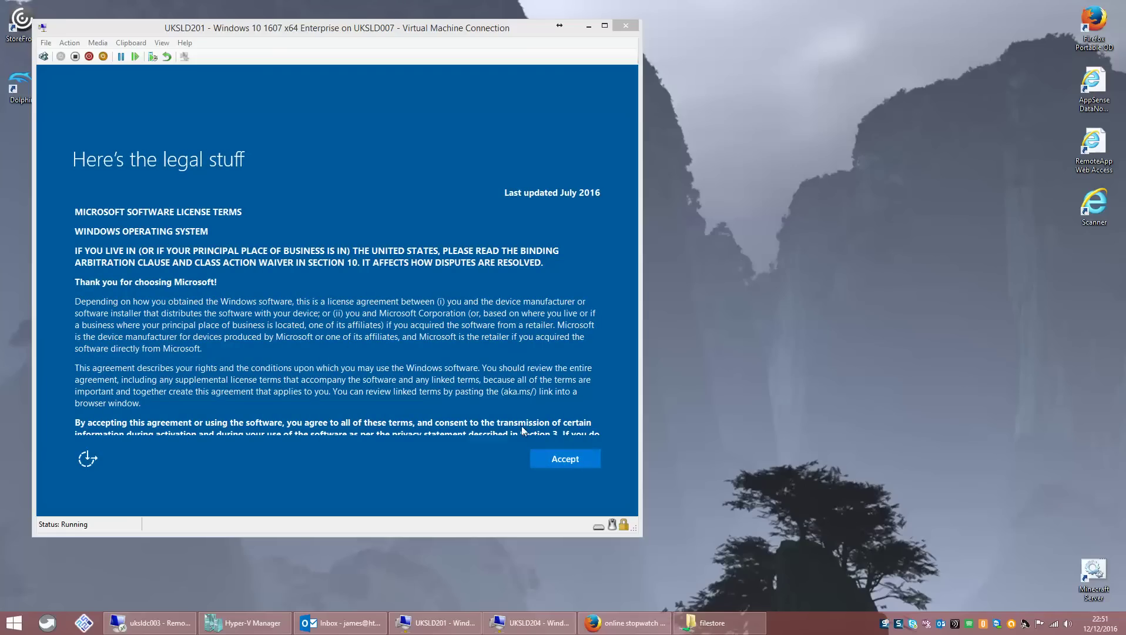
- Accept the Windows licence and turn off speech, inking, advertising ID and location settings
left_click(569, 459)
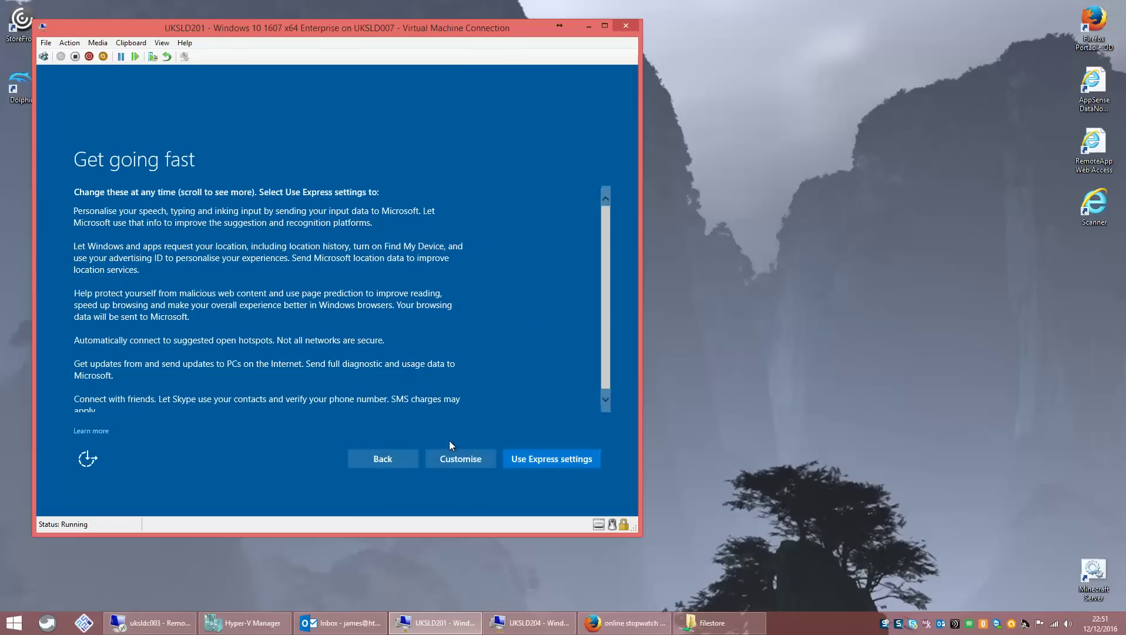
left_click(474, 459)
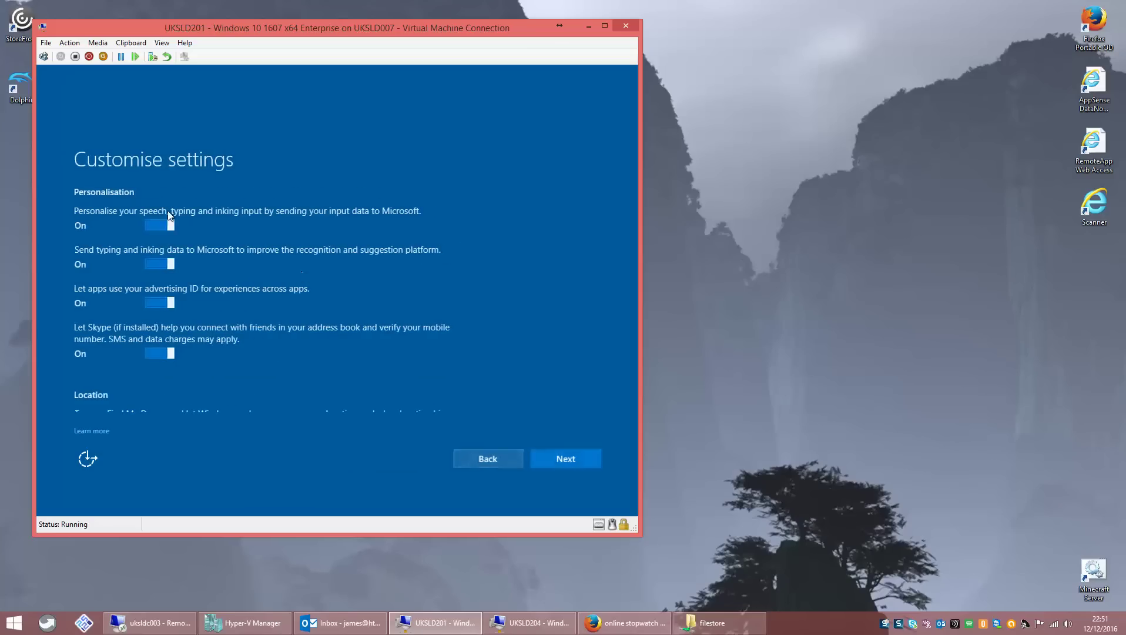
left_click(151, 264)
left_click(153, 302)
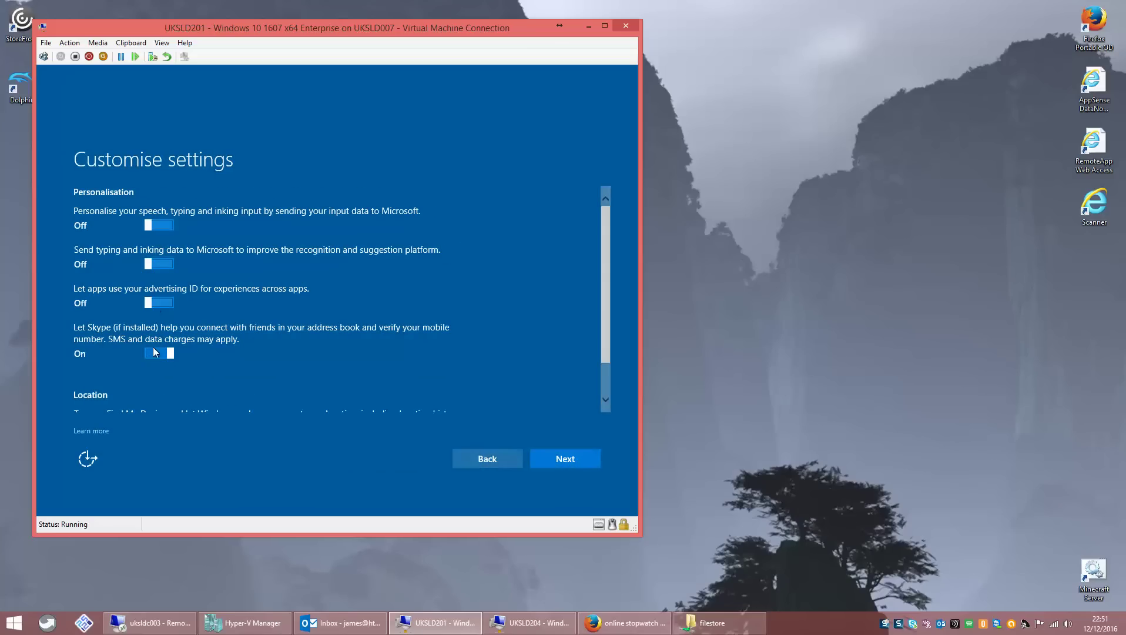
left_click(153, 352)
scroll(603, 346, "down", 2)
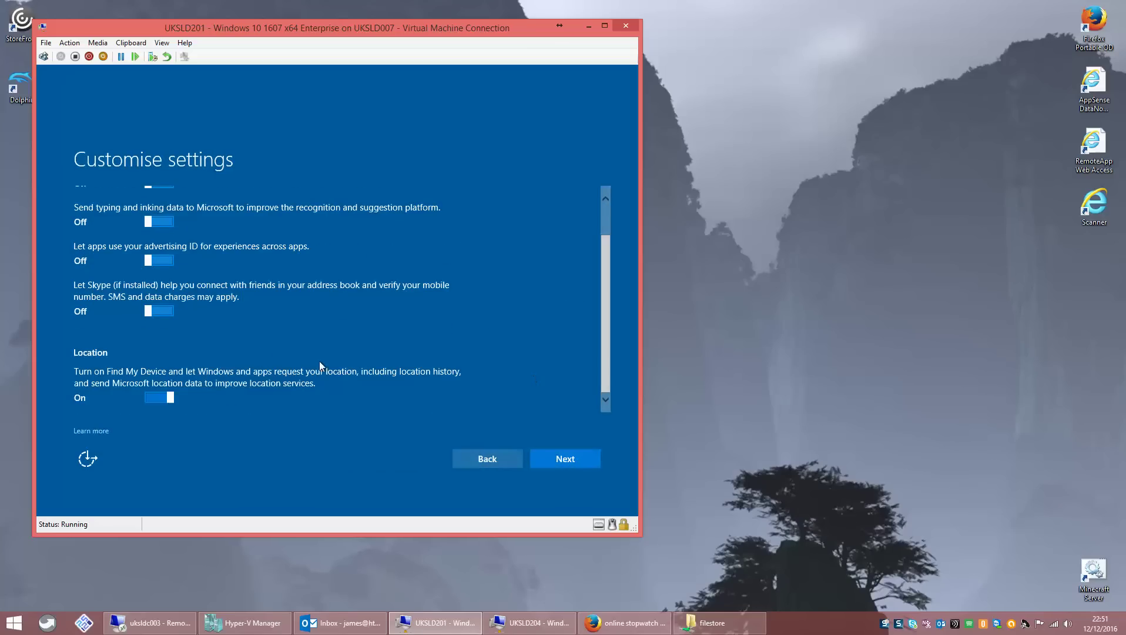
left_click(168, 398)
- Turn off hotspot connections, use basic diagnostics, and disable SmartScreen, page prediction and update sharing
left_click(539, 464)
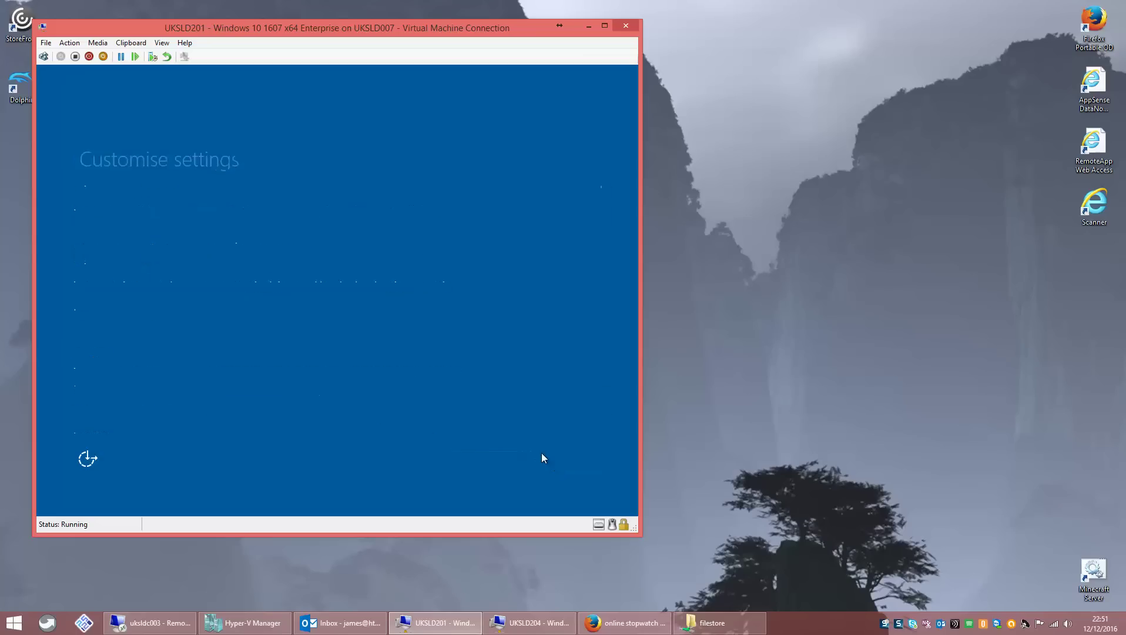
left_click(154, 225)
left_click(159, 264)
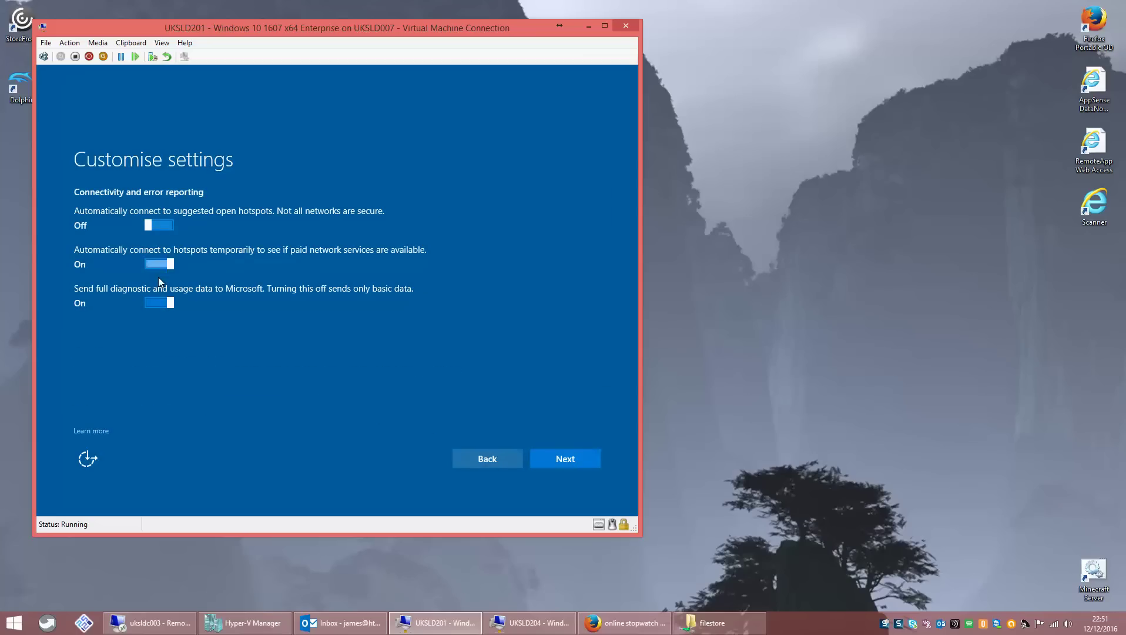
left_click(167, 303)
left_click(533, 457)
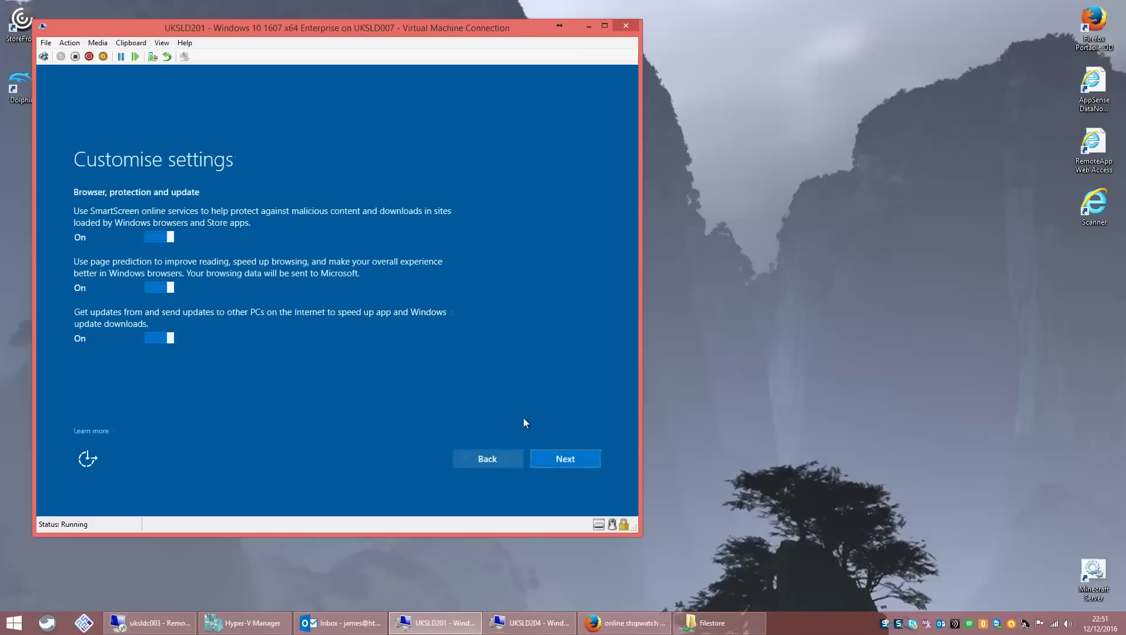
left_click(148, 235)
left_click(158, 288)
left_click(154, 338)
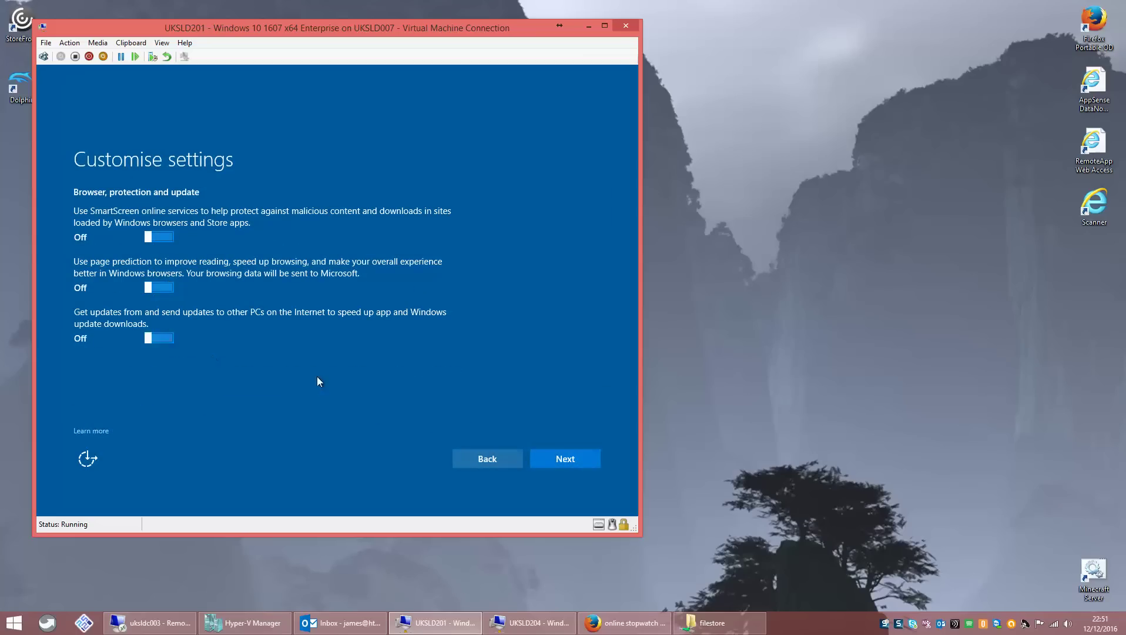
left_click(554, 459)
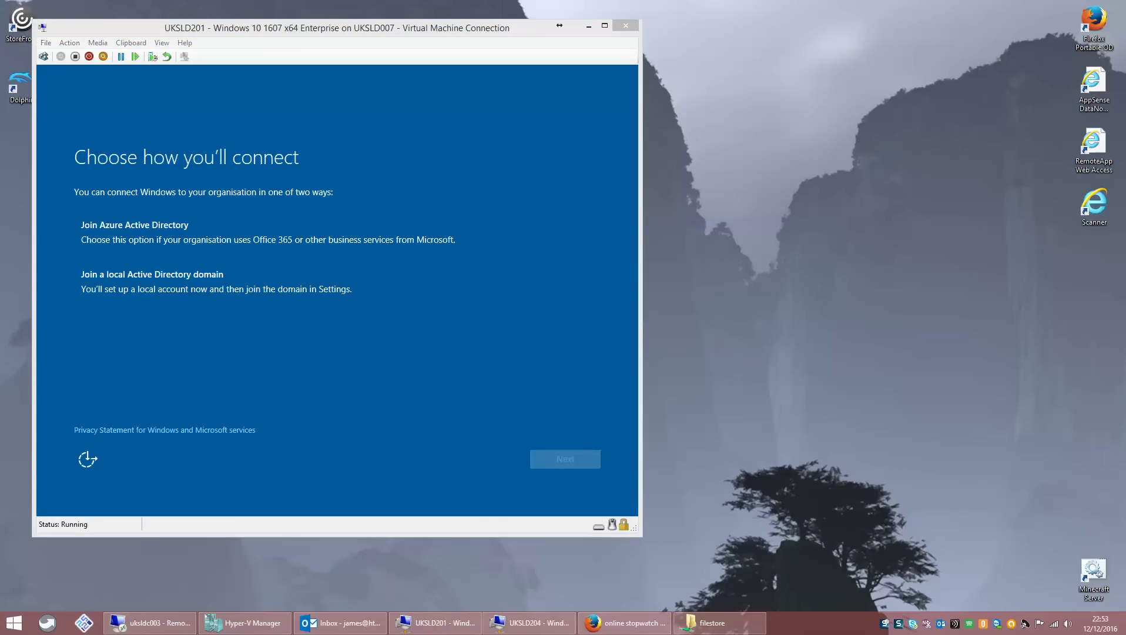
- Select 'Join a local Active Directory domain' as the connection method
left_click(176, 250)
left_click(178, 276)
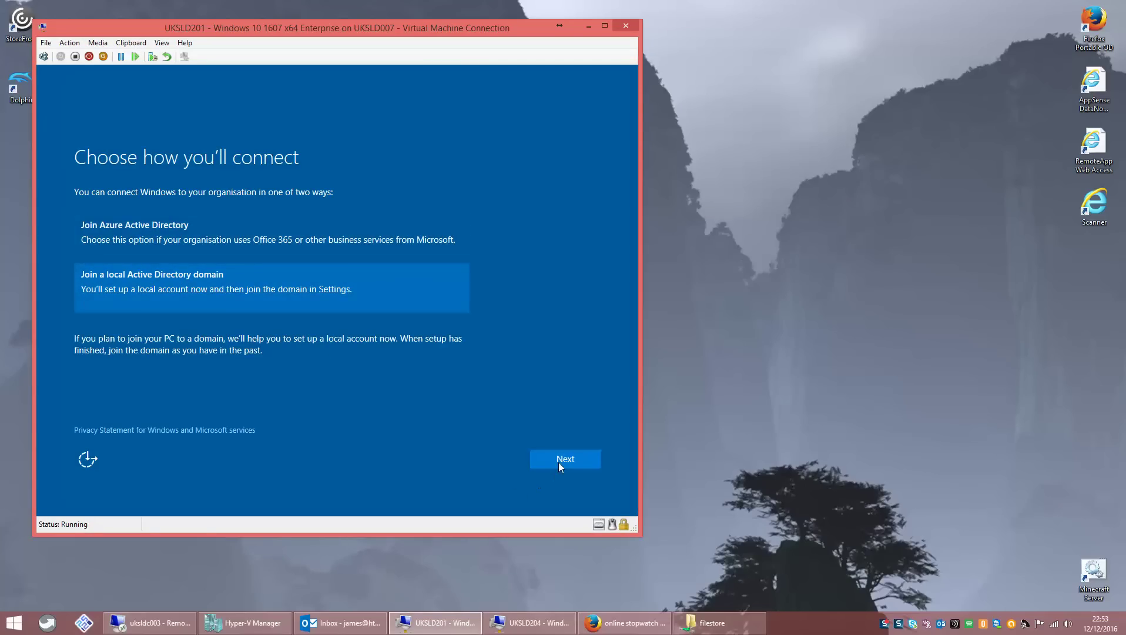
- Create the local account 'admin' with a confirmed password and the hint 'no'
left_click(561, 460)
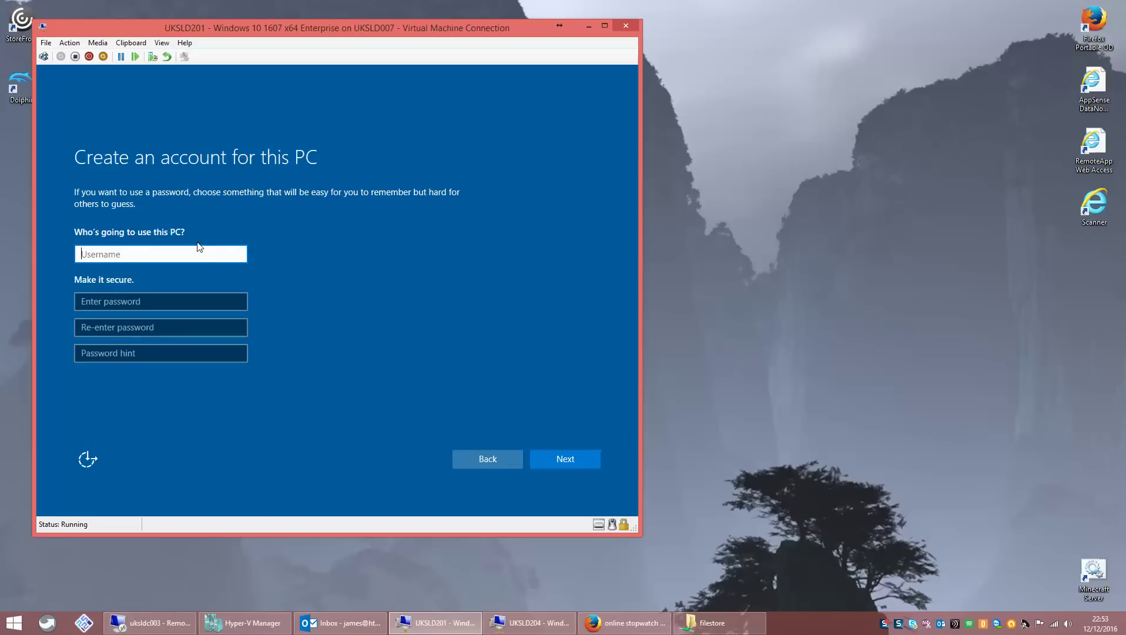
type("admin")
key("Tab")
type("******")
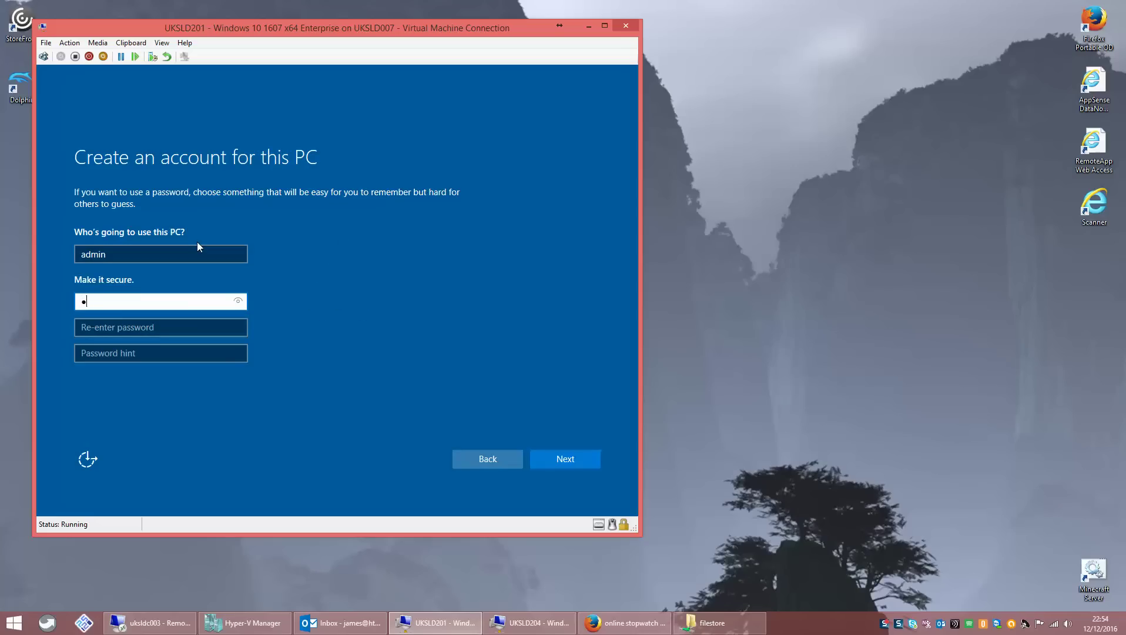
type("*****")
key("Tab")
type("***")
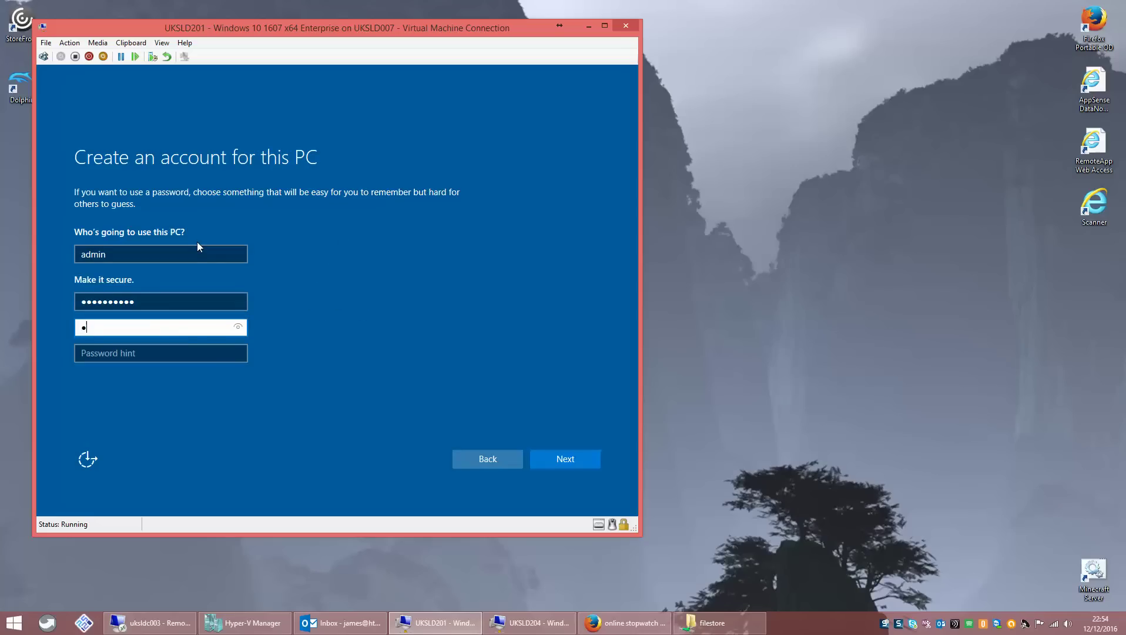
type("********")
key("Tab")
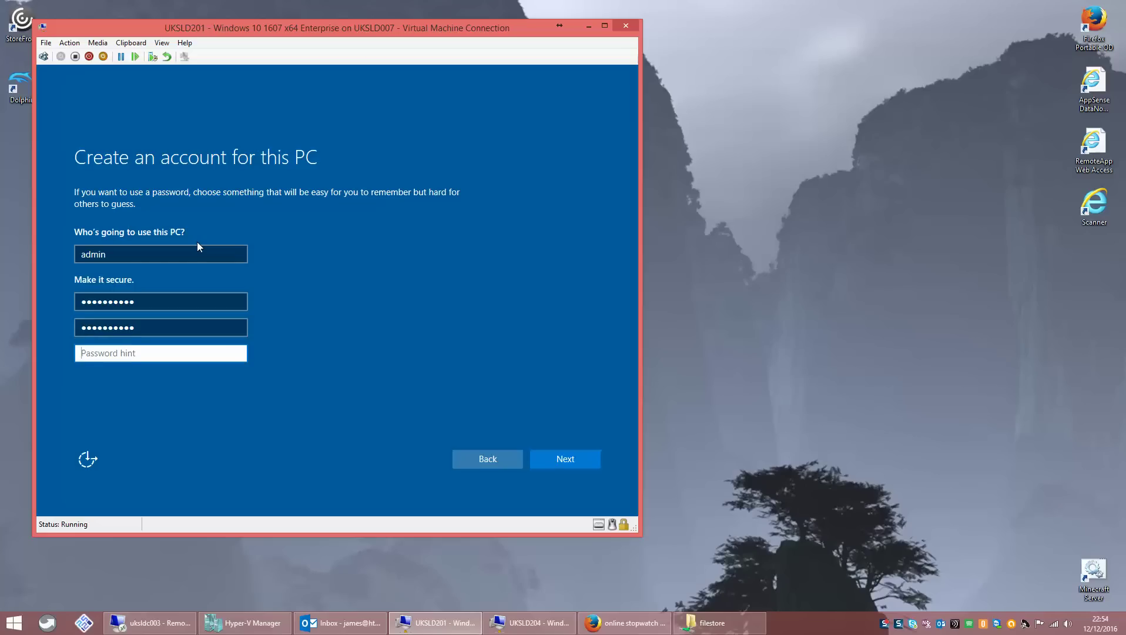
type("no")
left_click(197, 245)
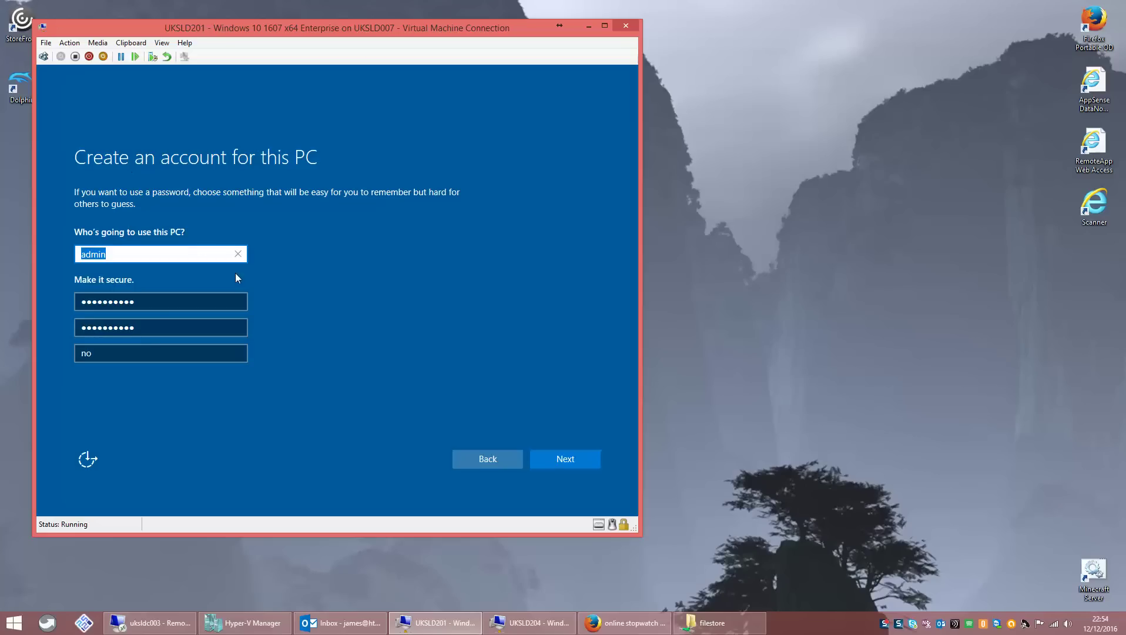
left_click(550, 461)
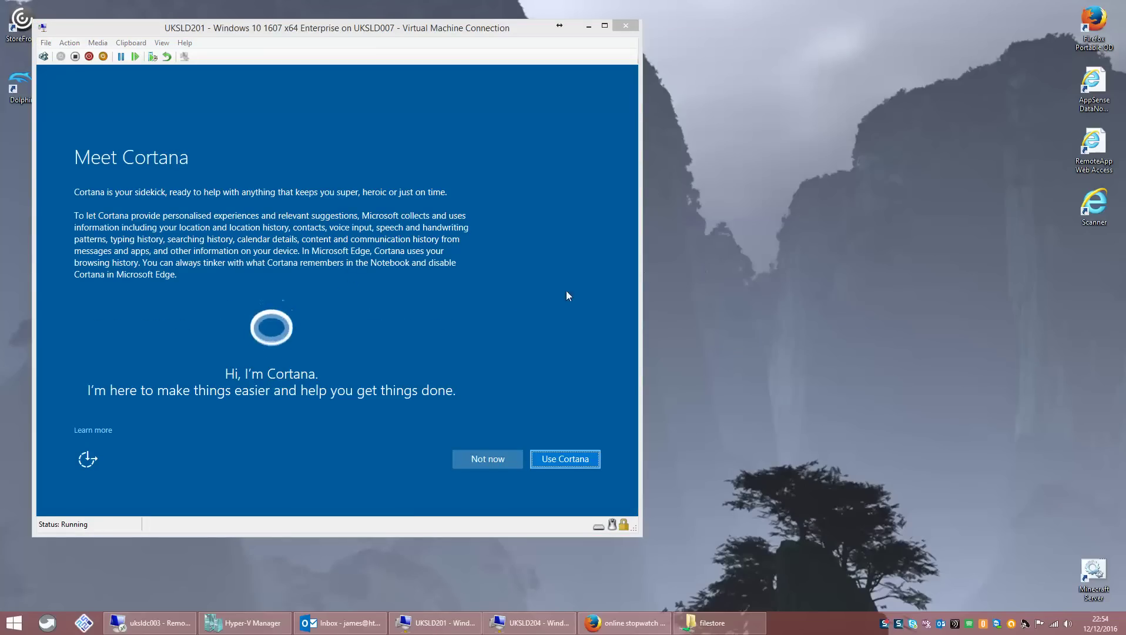
- Skip Cortana with Not now and let setup finish to the desktop
left_click(475, 461)
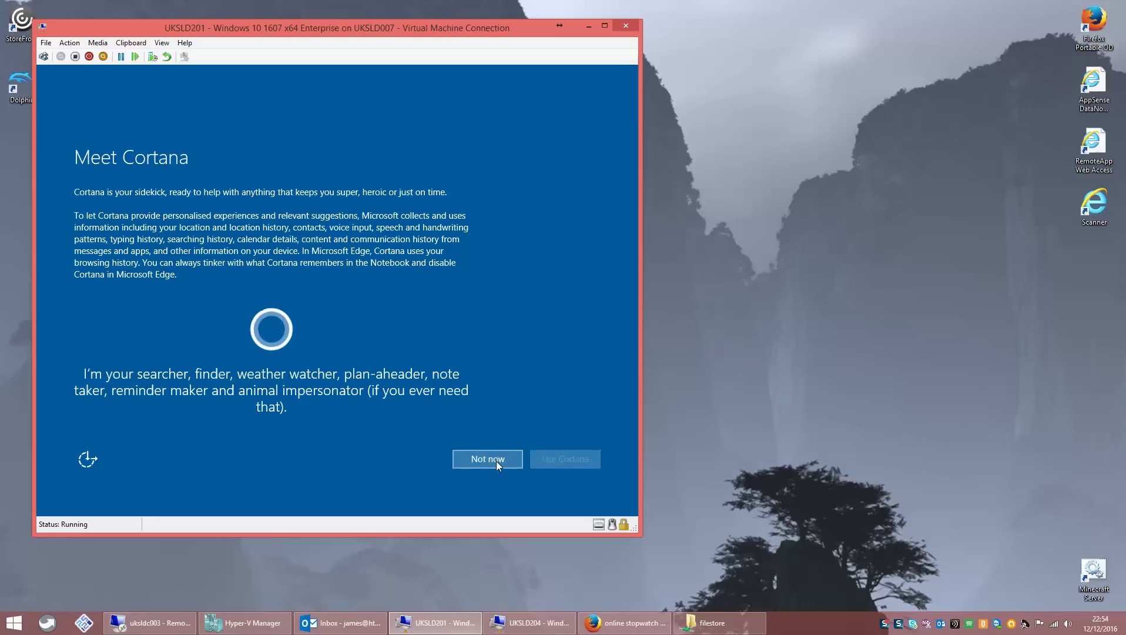
scroll(605, 327, "down", 1)
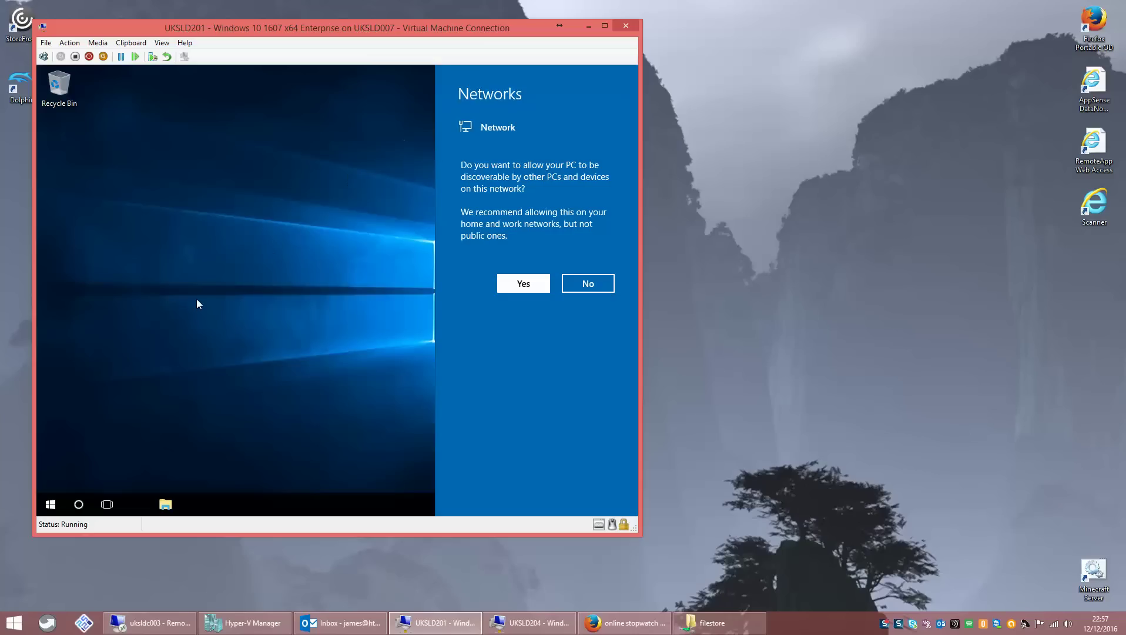
- Allow network discoverability, then launch Control Panel from the Win+X menu
left_click(509, 284)
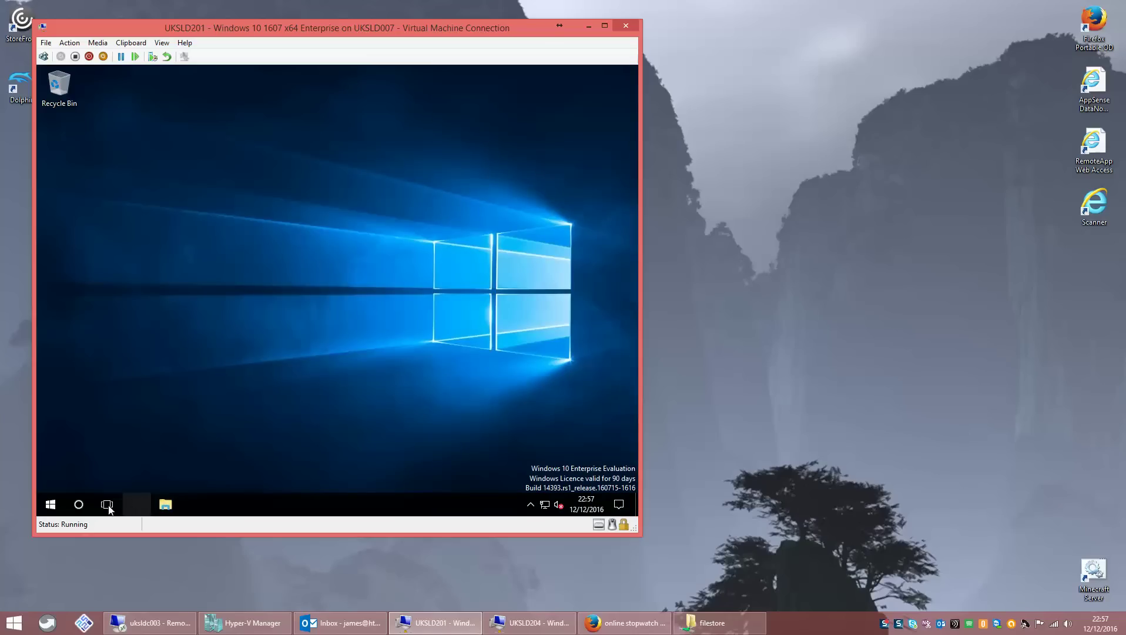
left_click(50, 503)
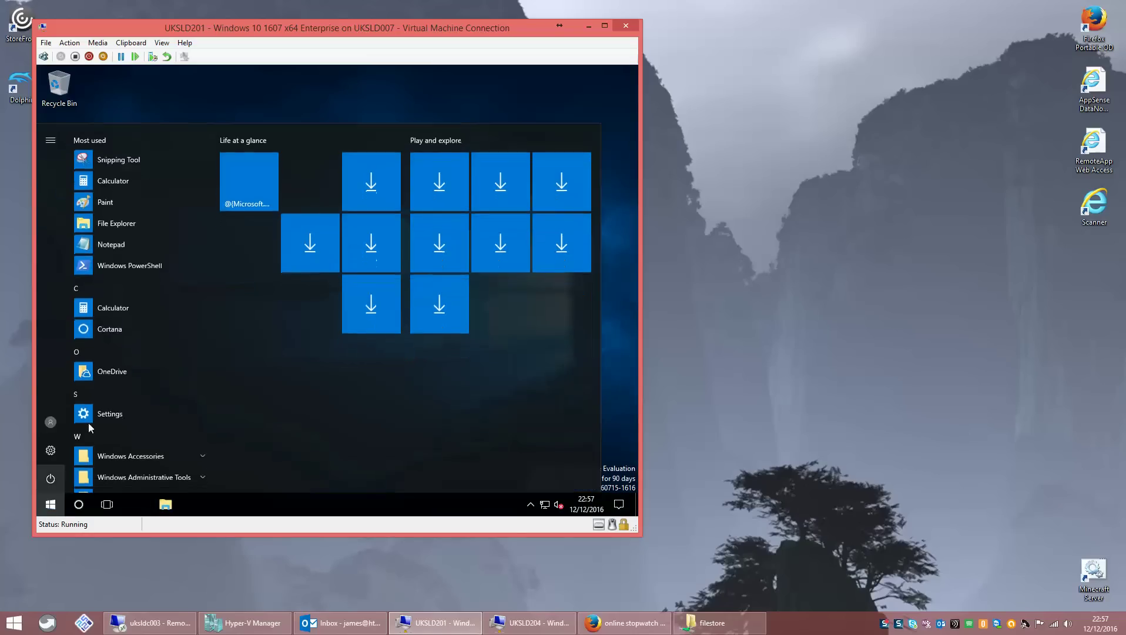
left_click(296, 103)
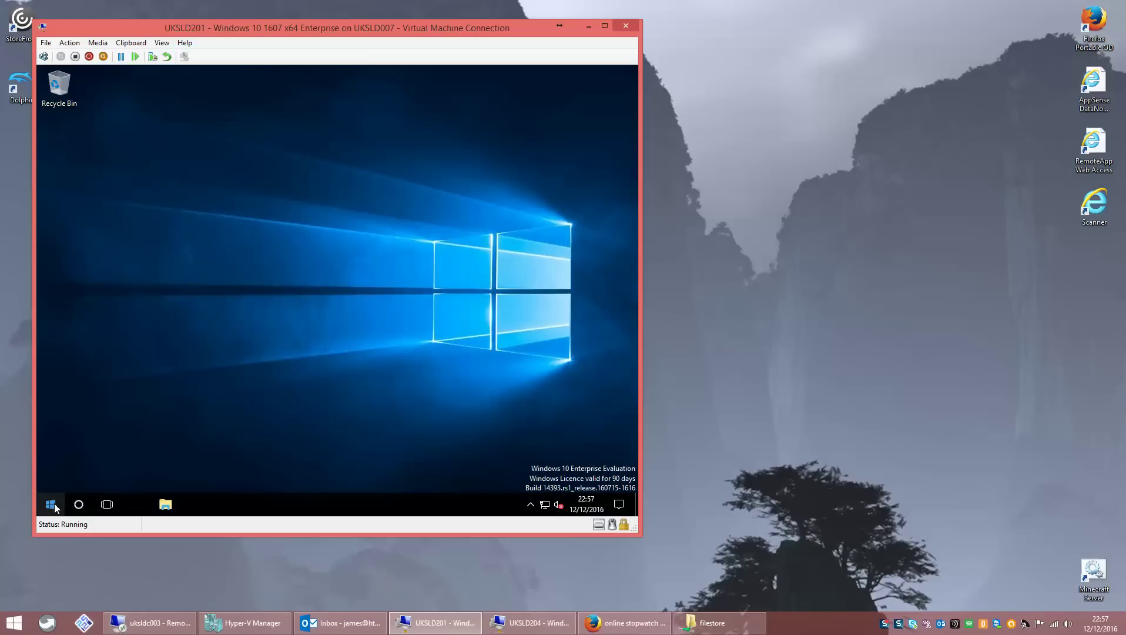
key("super+x")
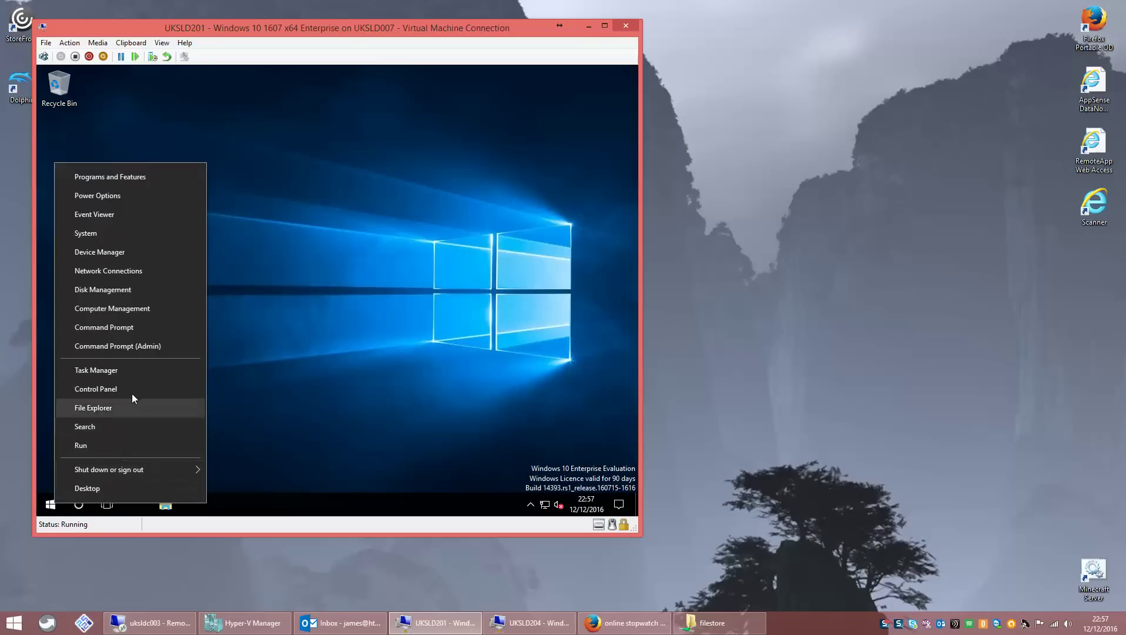
left_click(133, 391)
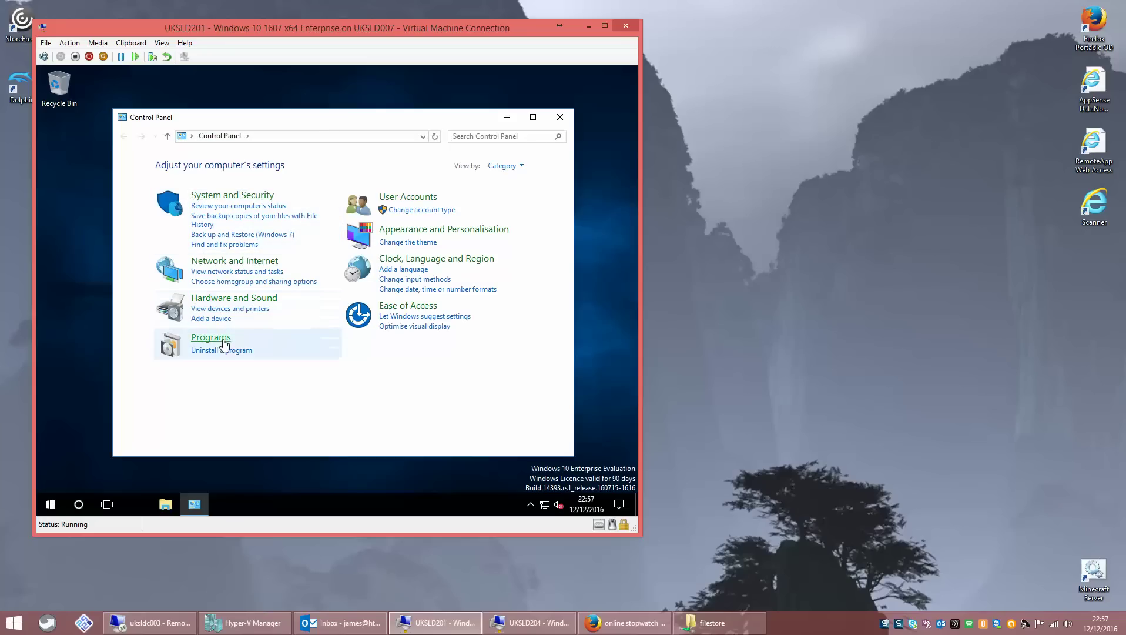
- Open the Ethernet adapter's IPv4 properties via the Network and Sharing Centre
left_click(240, 264)
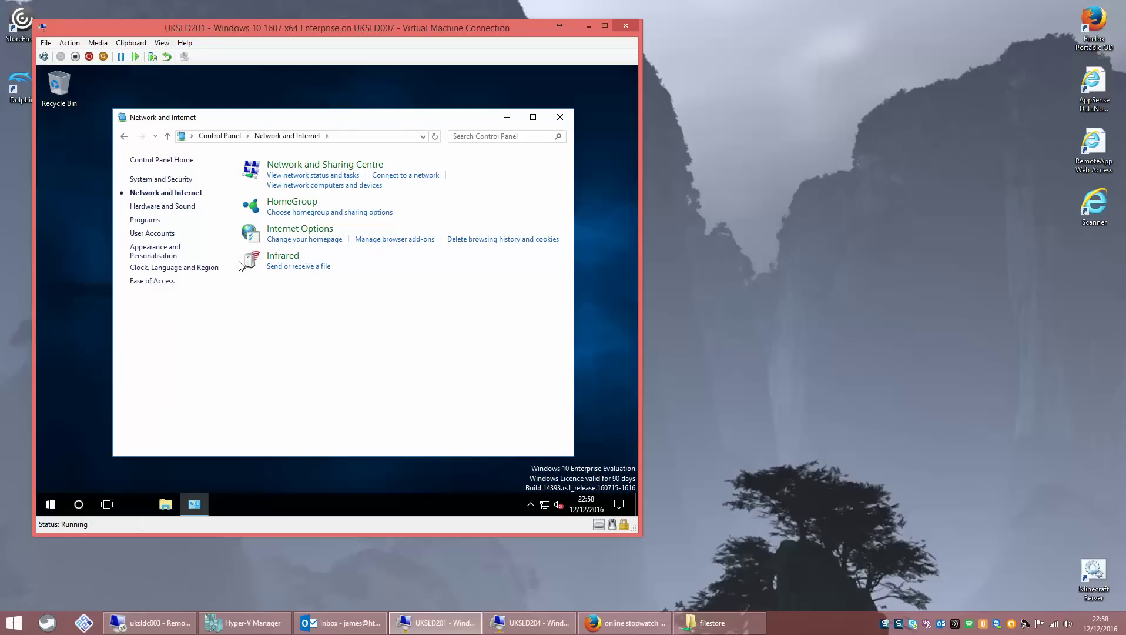
left_click(299, 167)
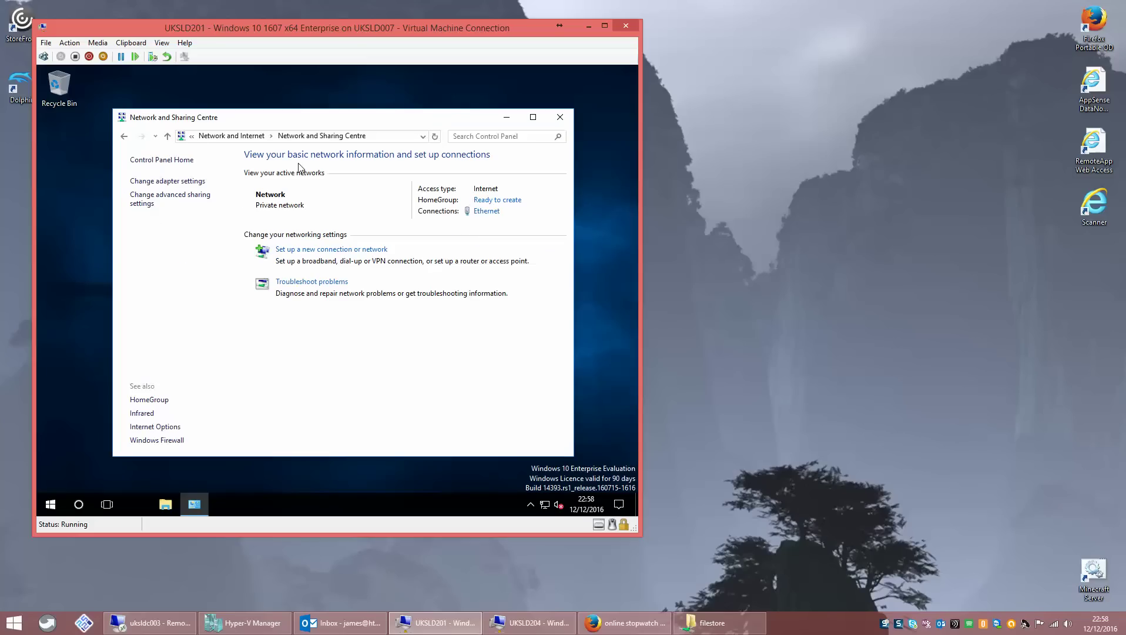
left_click(177, 181)
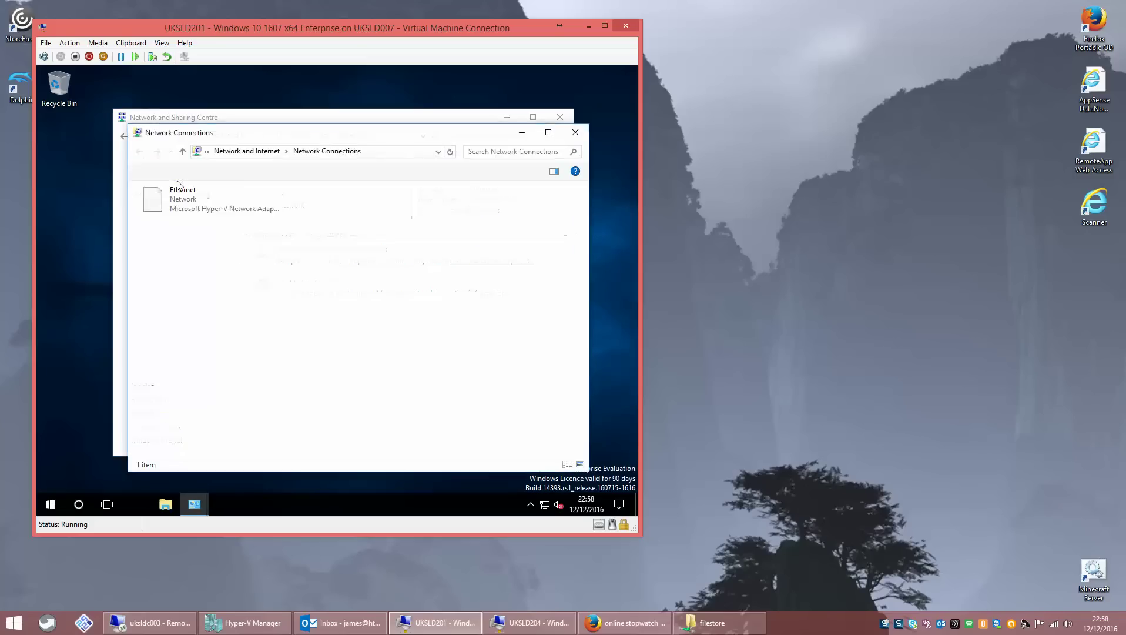
right_click(172, 202)
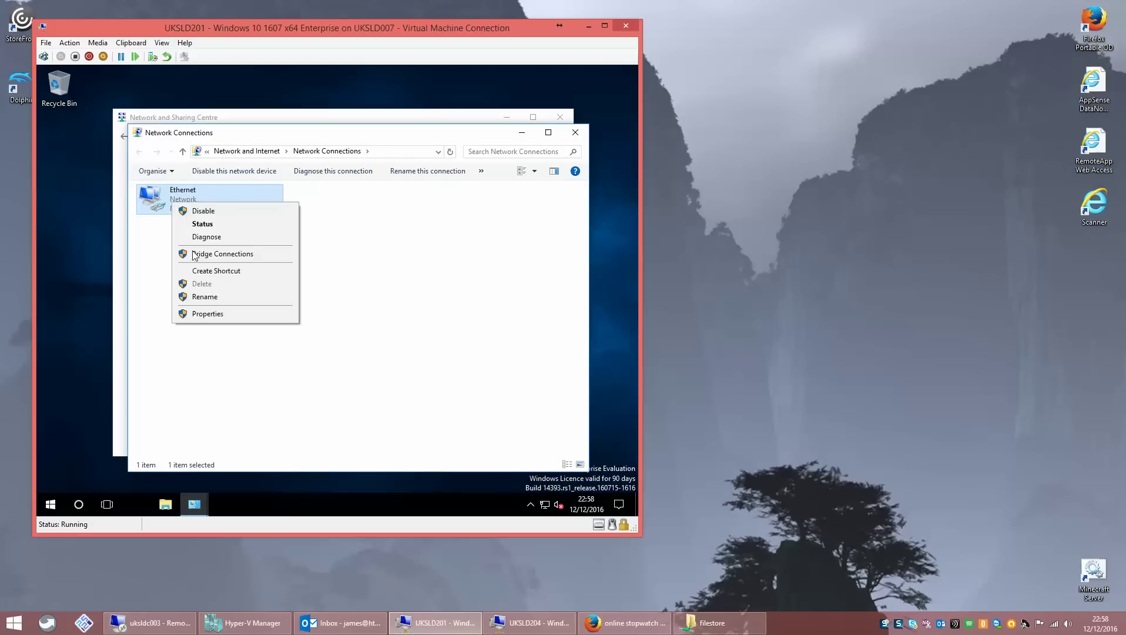
left_click(194, 315)
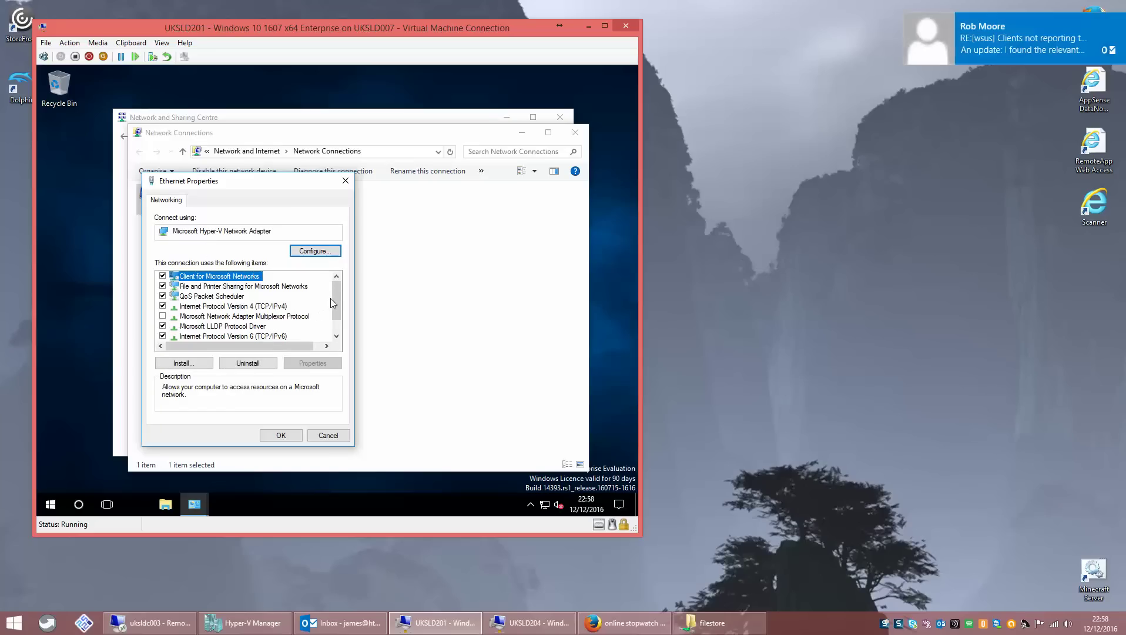
left_click(250, 306)
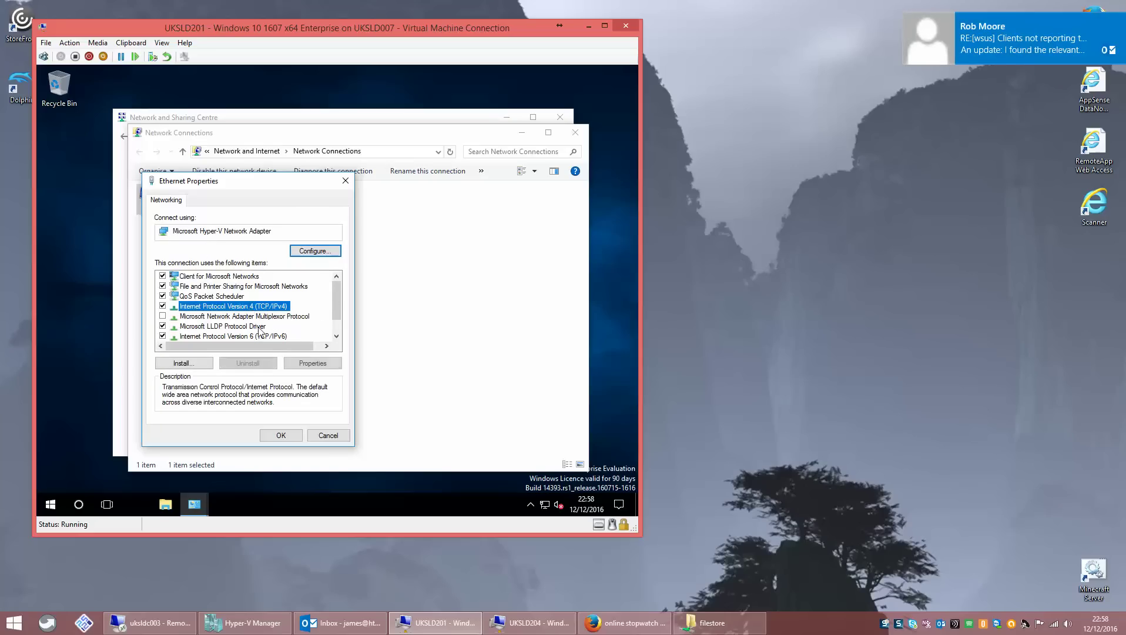
left_click(305, 364)
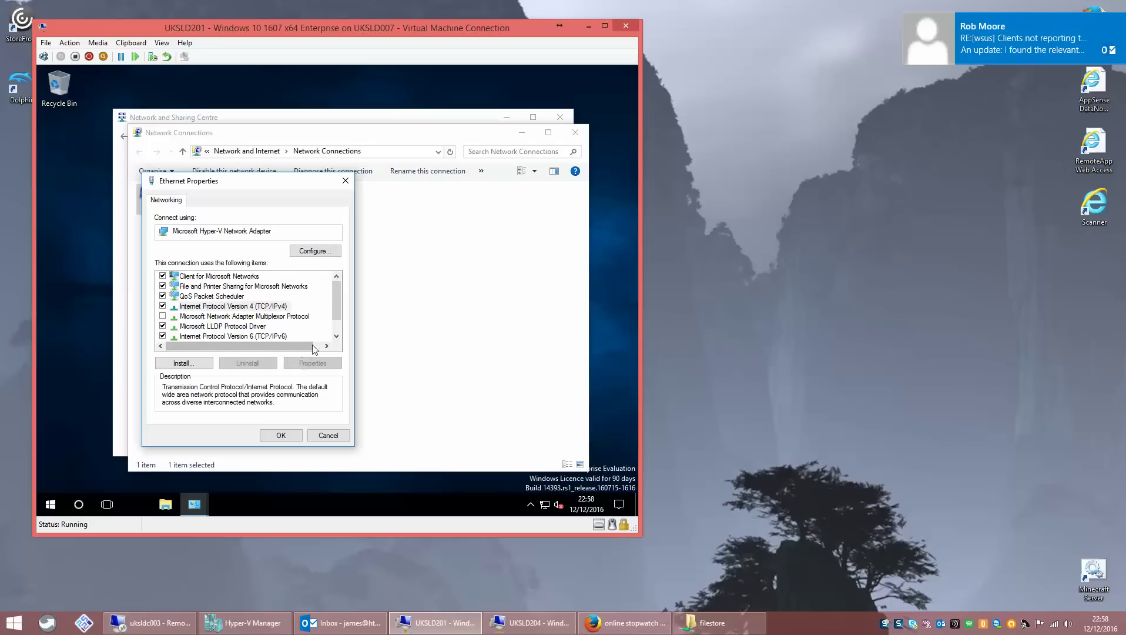
- Set preferred DNS 192.168.1.89 and alternate DNS 192.168.1.90, then close the network windows
left_click(184, 390)
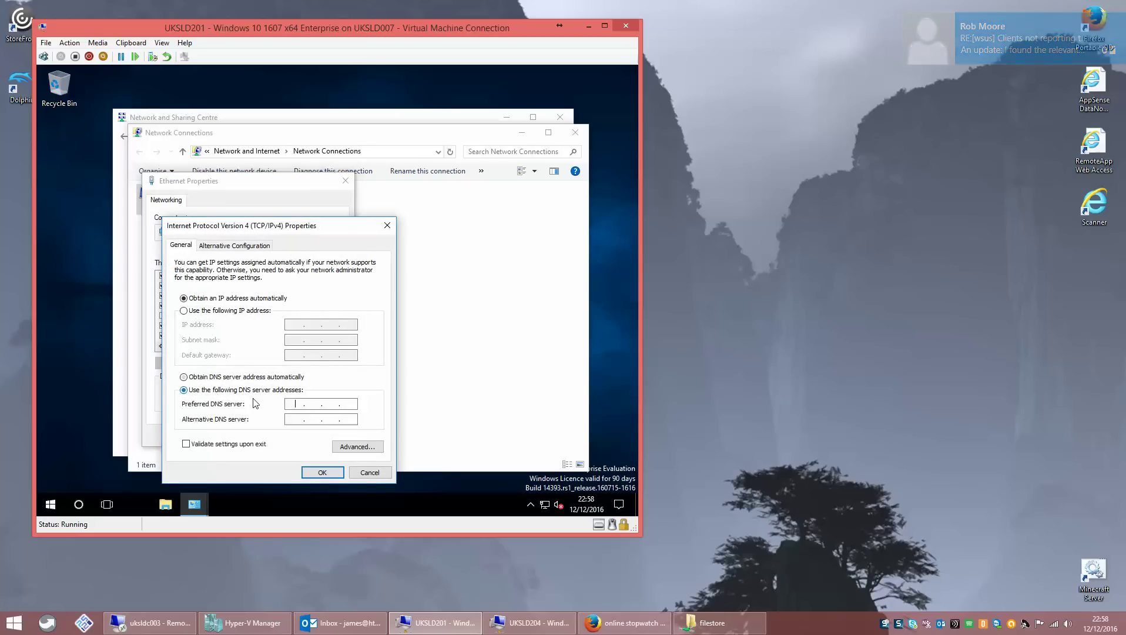
key("Tab")
type("192.168.")
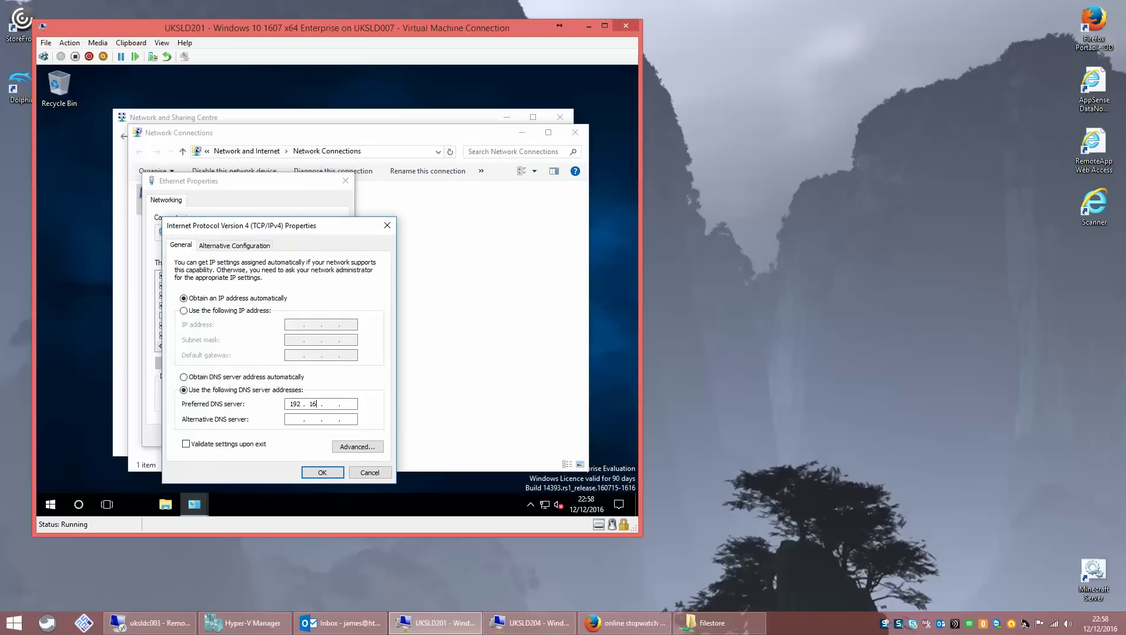
type("1.")
type("891921681.")
type("90")
left_click(323, 474)
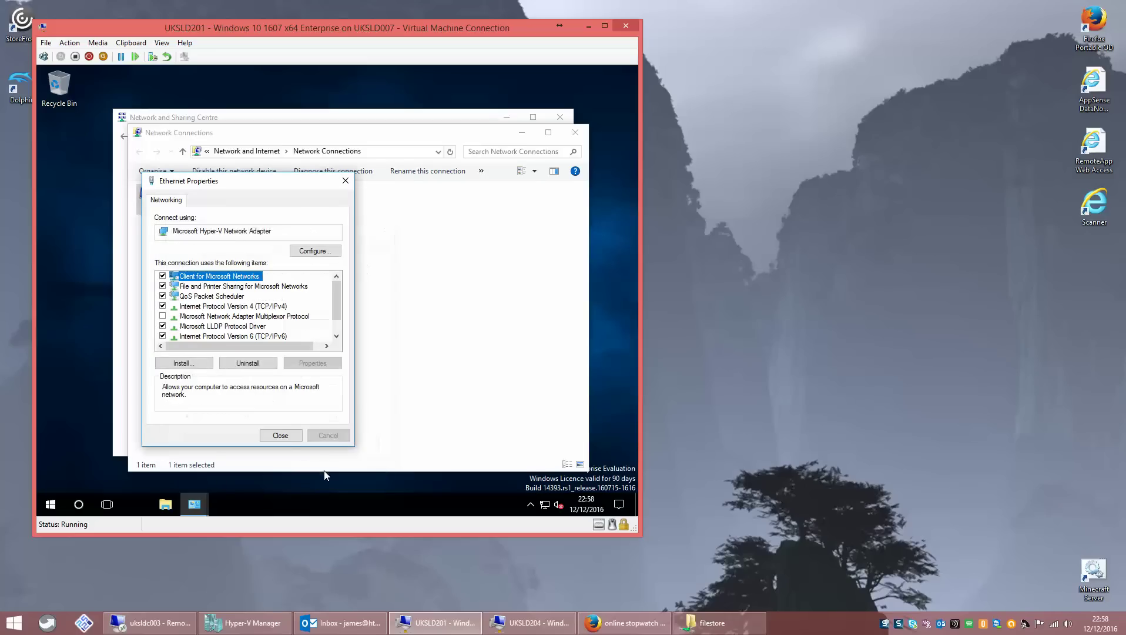
left_click(279, 436)
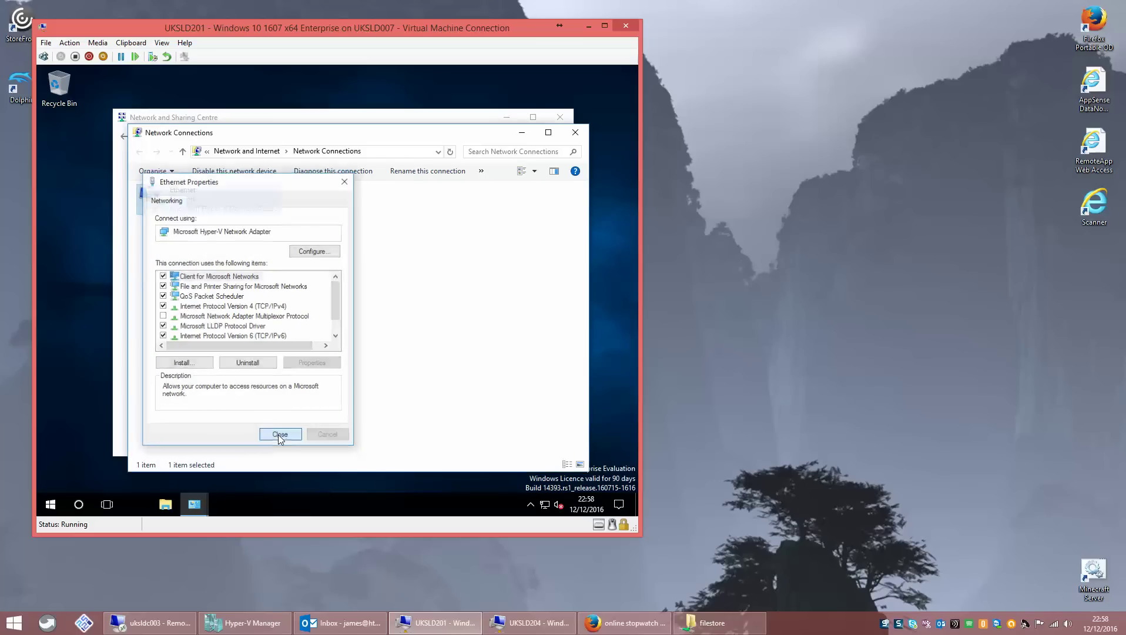
left_click(576, 133)
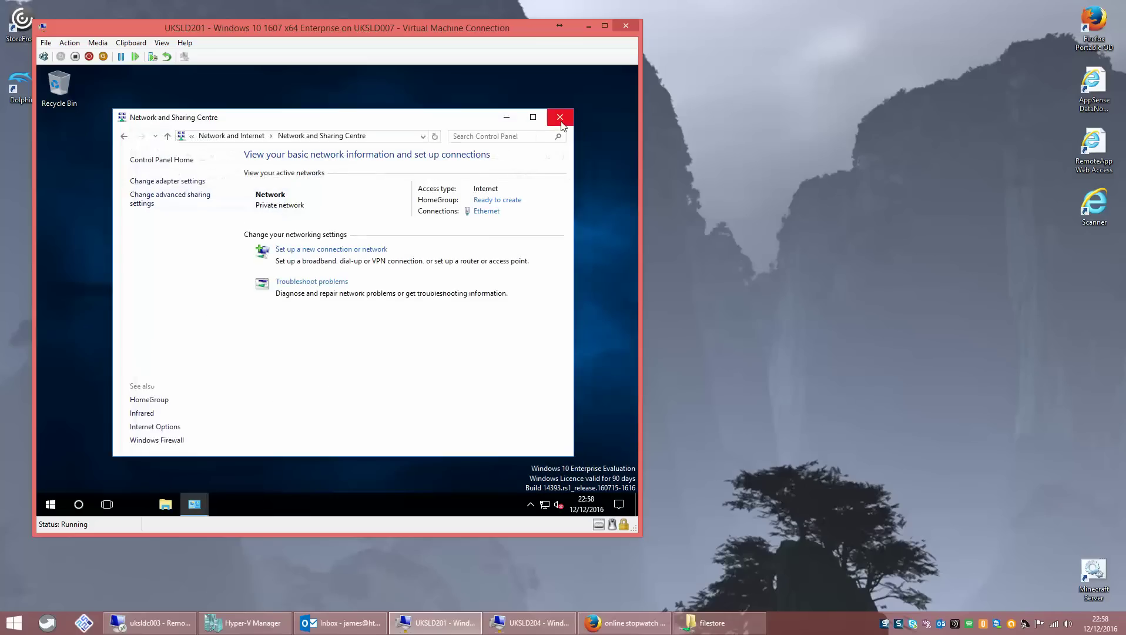
left_click(560, 117)
- Launch System Properties by running sysdm.cpl from the Run box
right_click(50, 504)
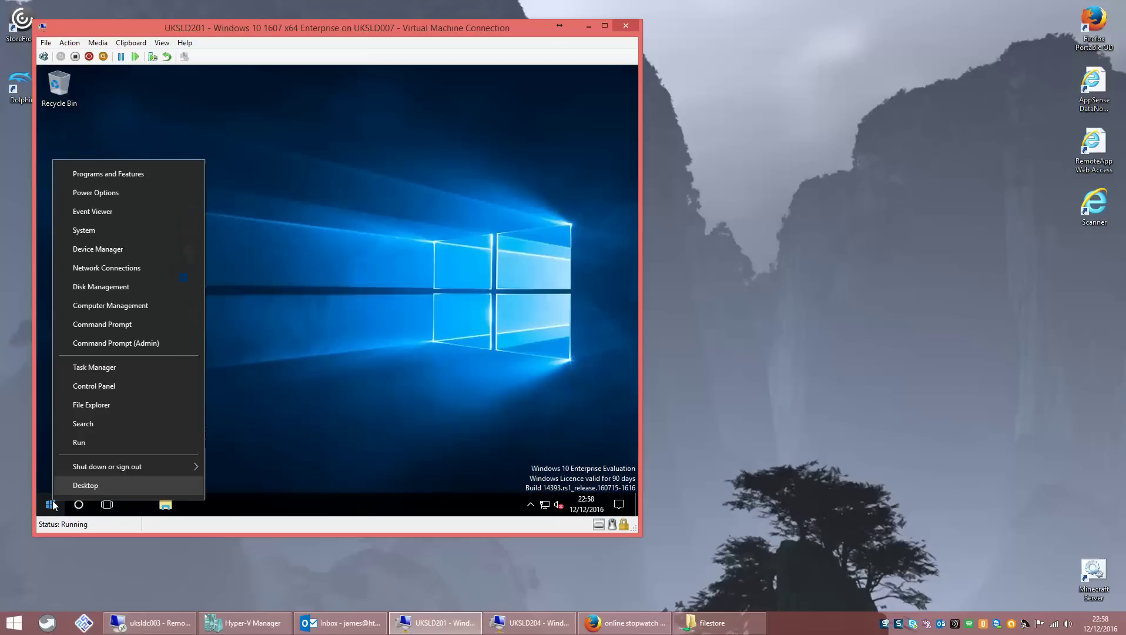
left_click(97, 444)
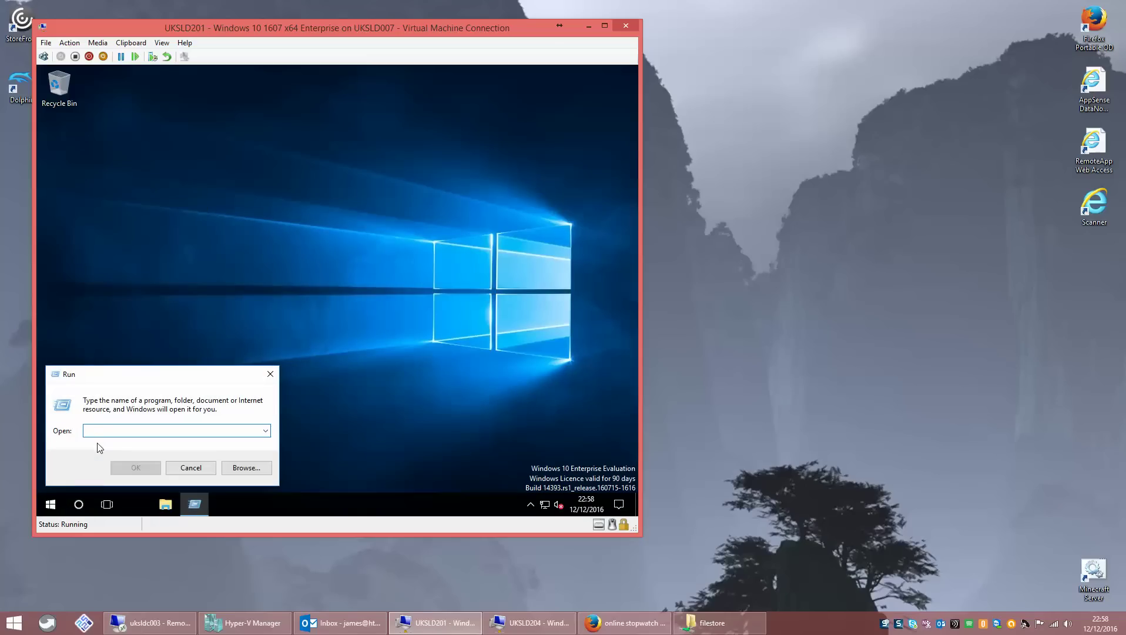
type("sysdm.cpl")
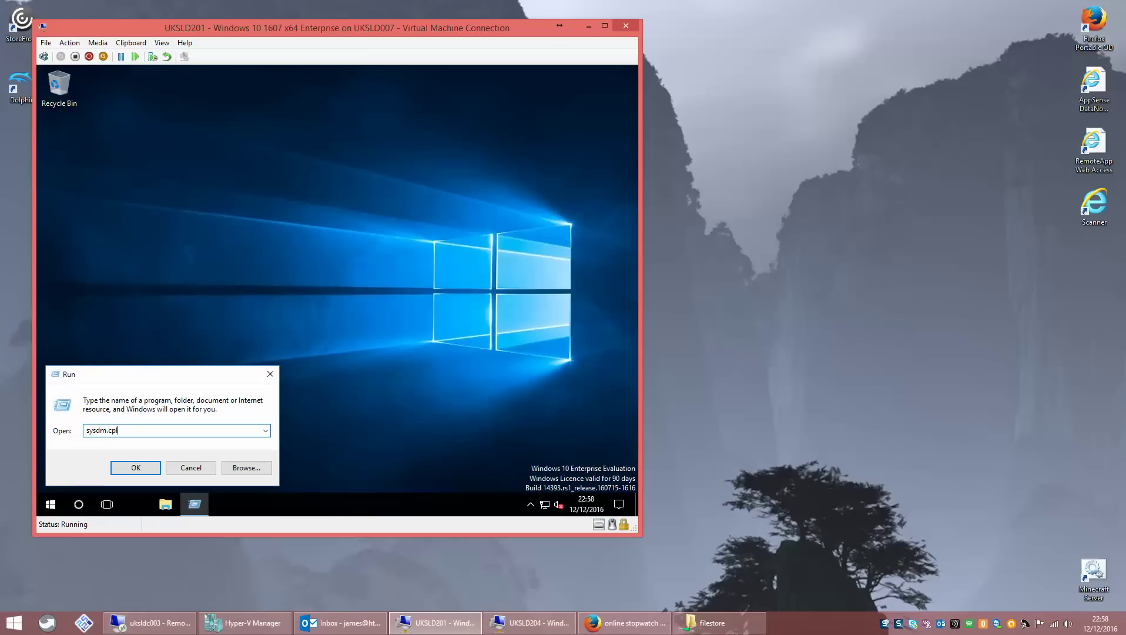
key("Return")
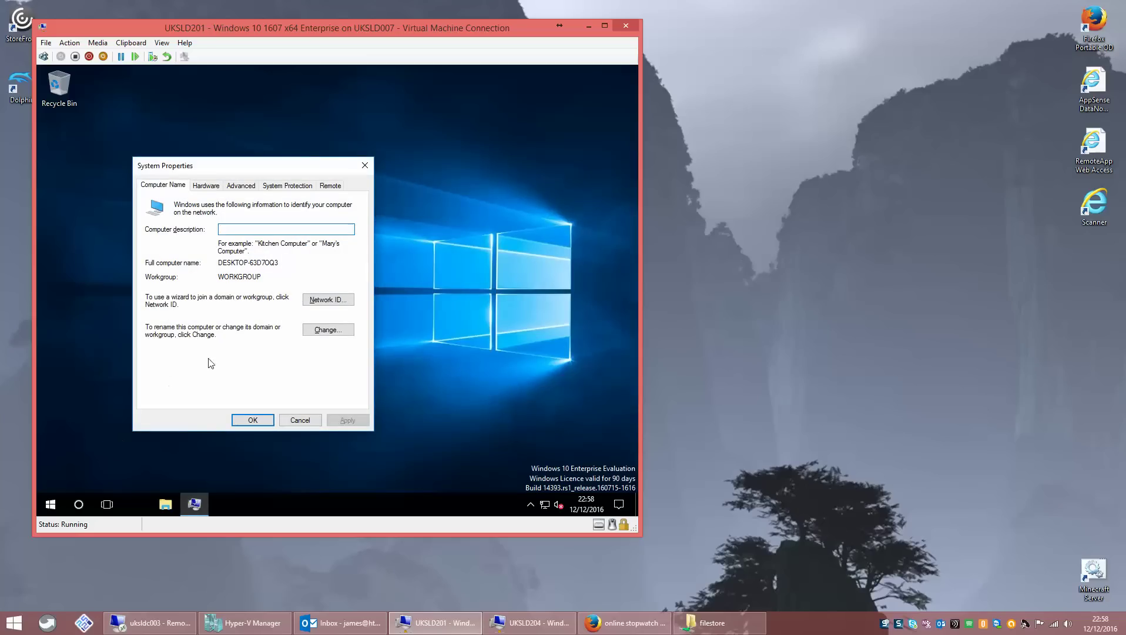
- Set the computer name to UKSLD201 and make it a member of the JRR domain
left_click(317, 333)
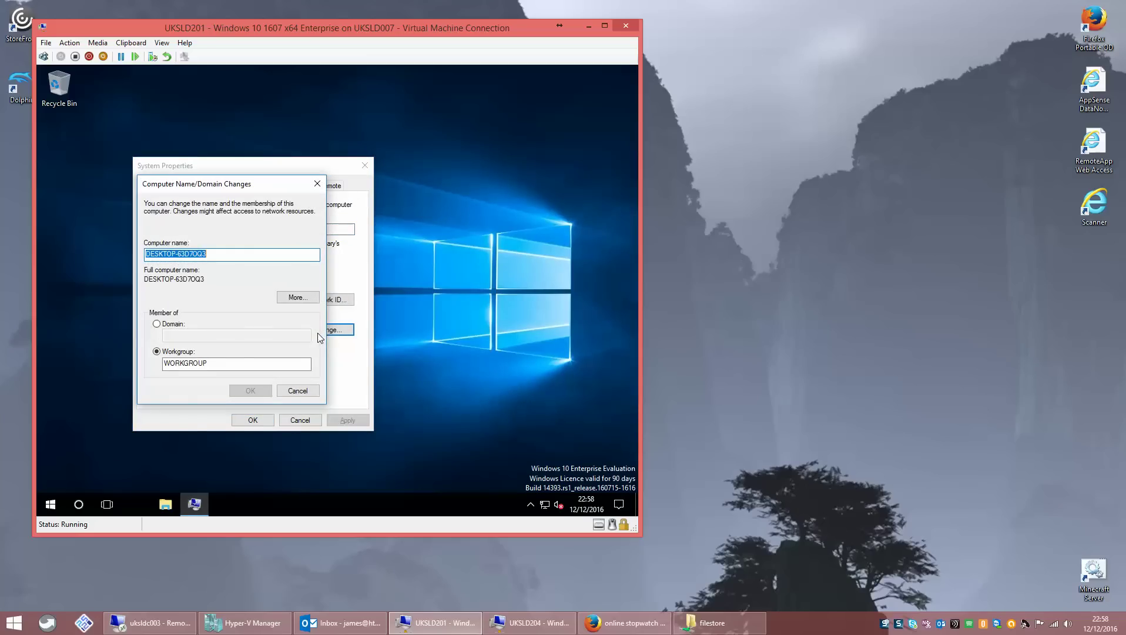
type("UKSLD203")
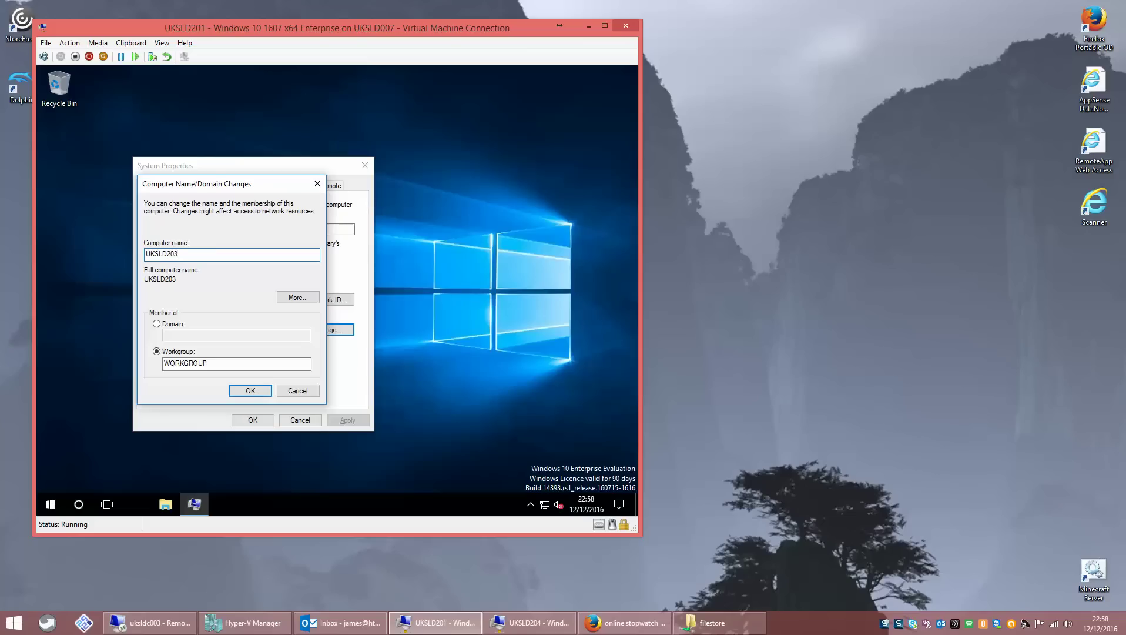
left_click(157, 324)
left_click(195, 333)
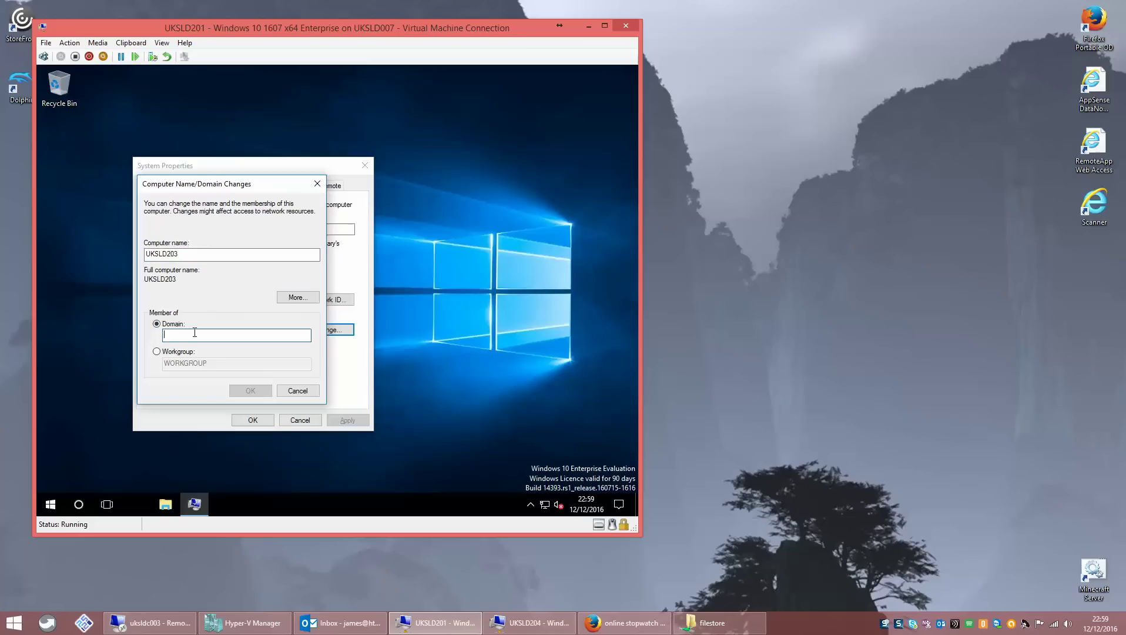
left_click(182, 255)
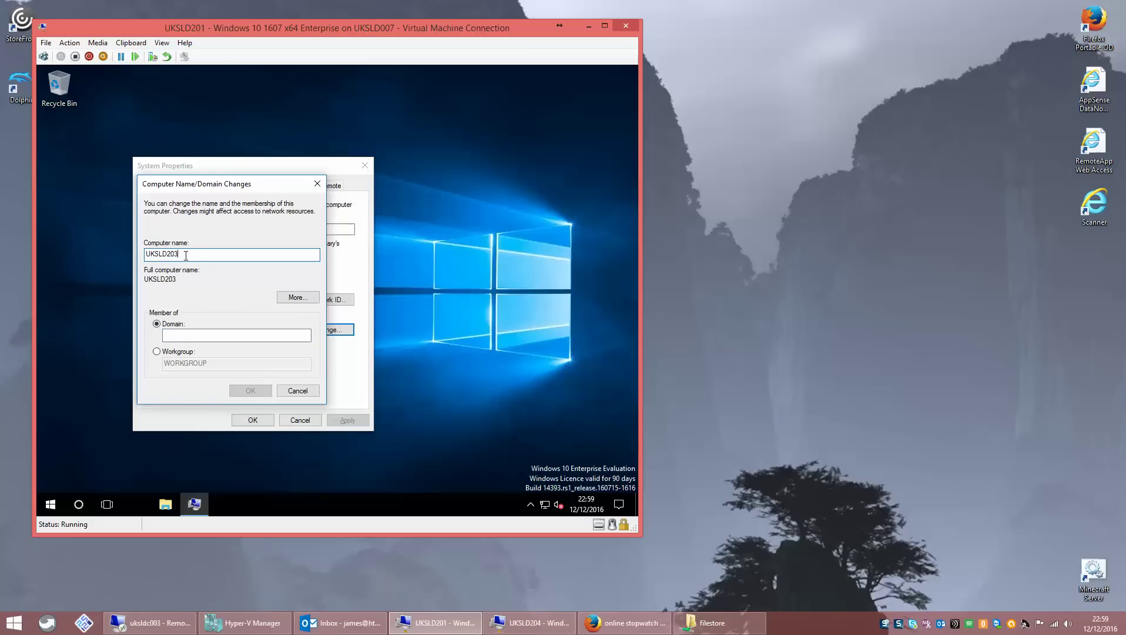
key("BackSpace")
type("1")
left_click(175, 335)
type("JRR")
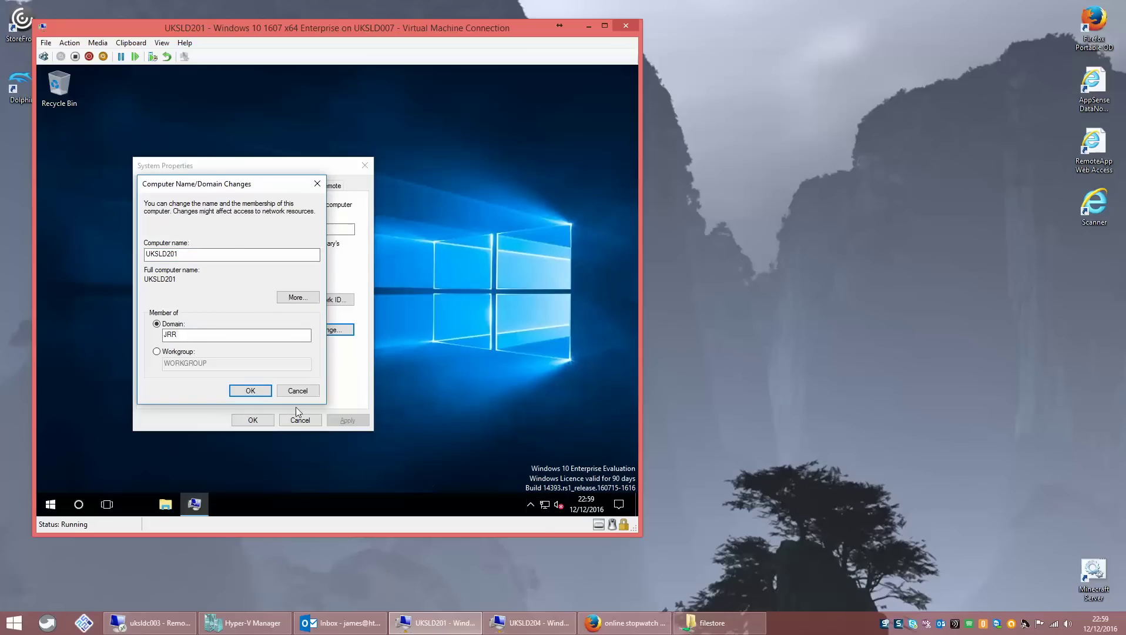
left_click(253, 390)
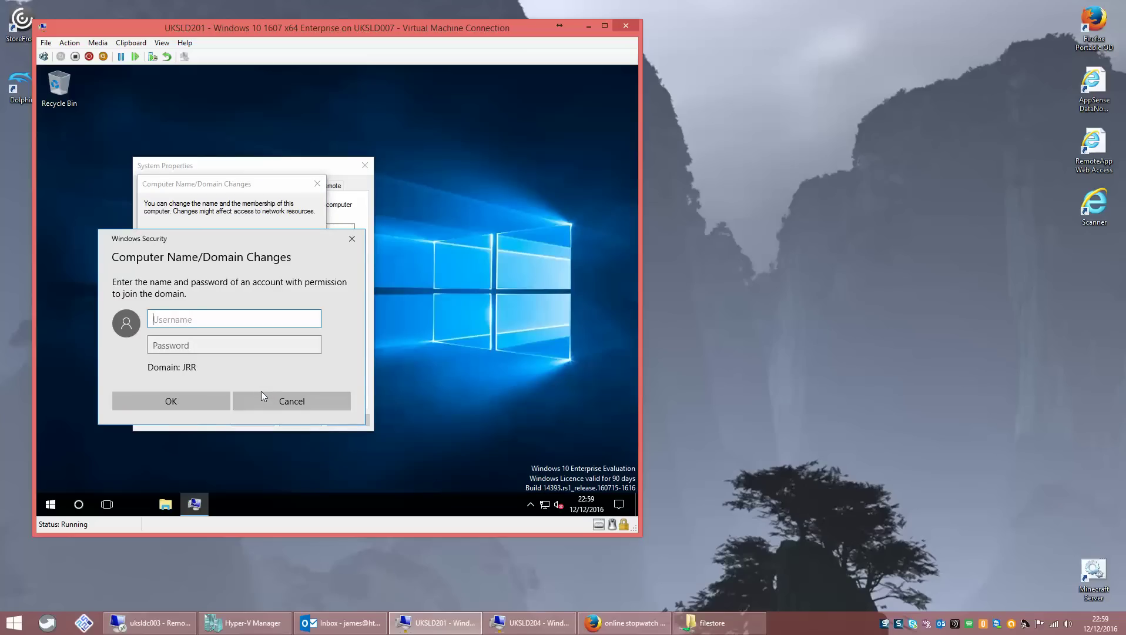
- Enter domain admin credentials, acknowledge the JRR welcome, and close System Properties
key("Tab")
type("•••••••••")
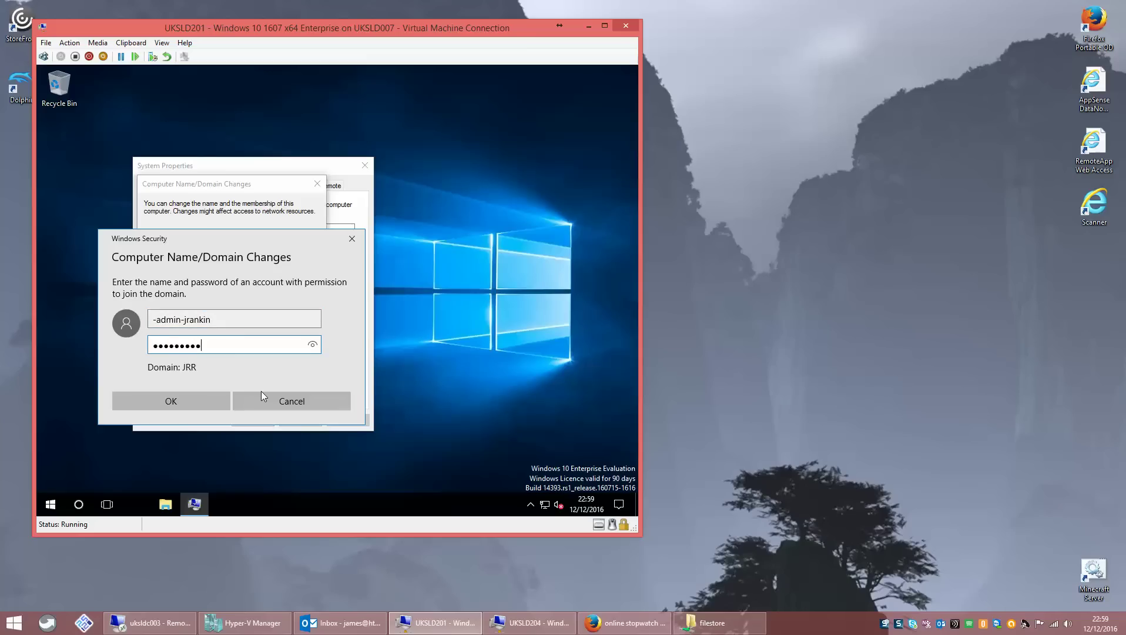
type("•••••")
key("Return")
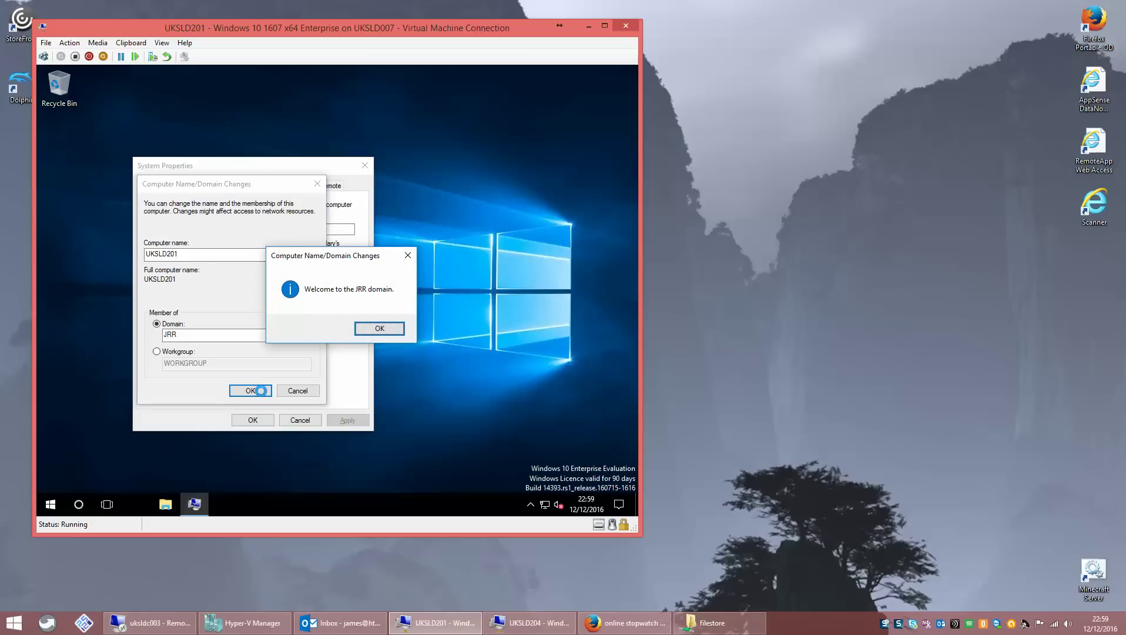
left_click(380, 328)
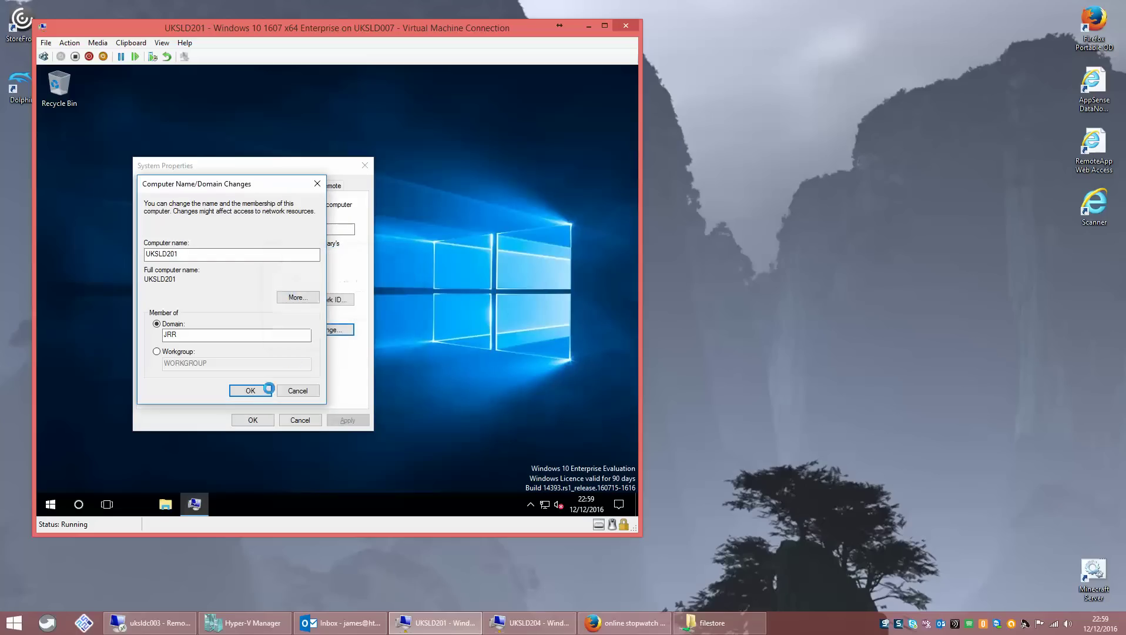
left_click(408, 303)
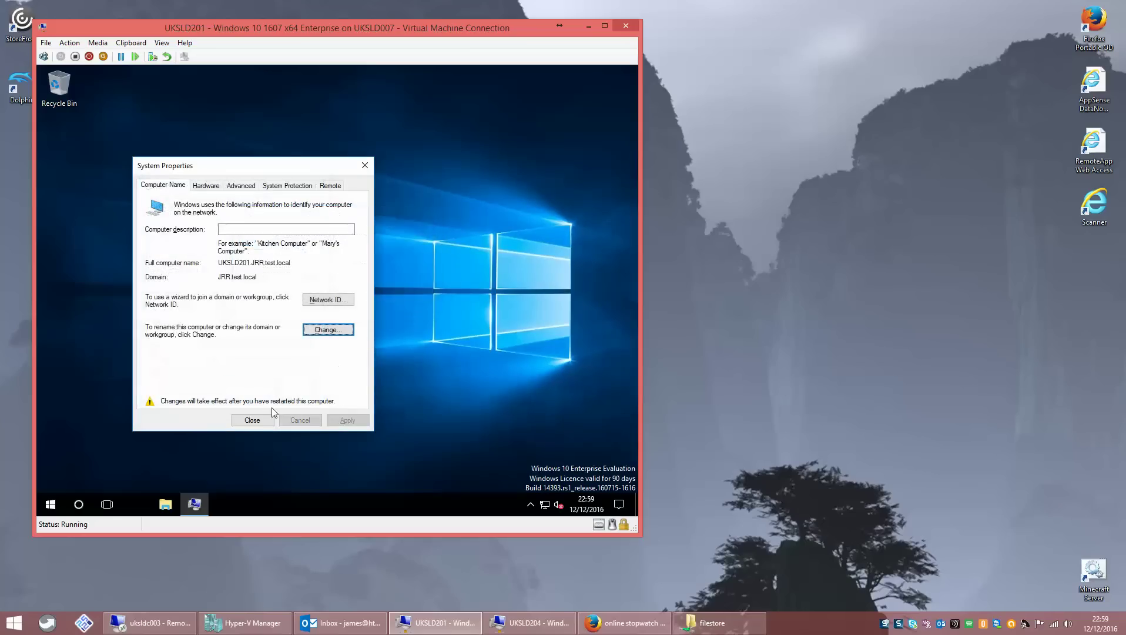
left_click(252, 419)
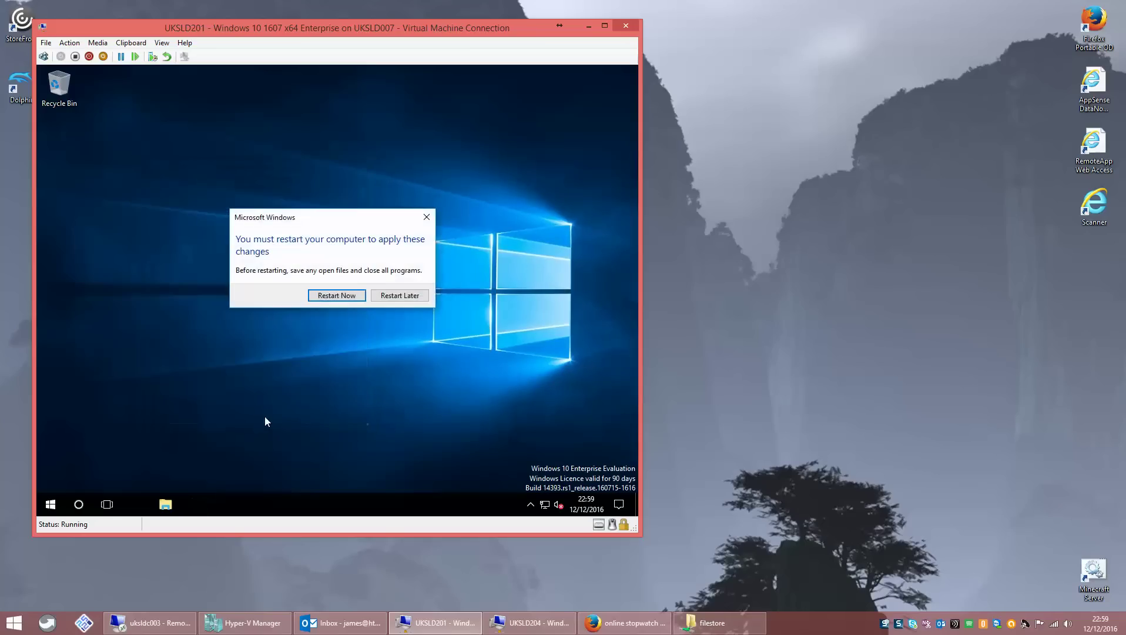
- Restart UKSLD201 now to apply the domain join, then switch to the uksldc003 session
left_click(352, 296)
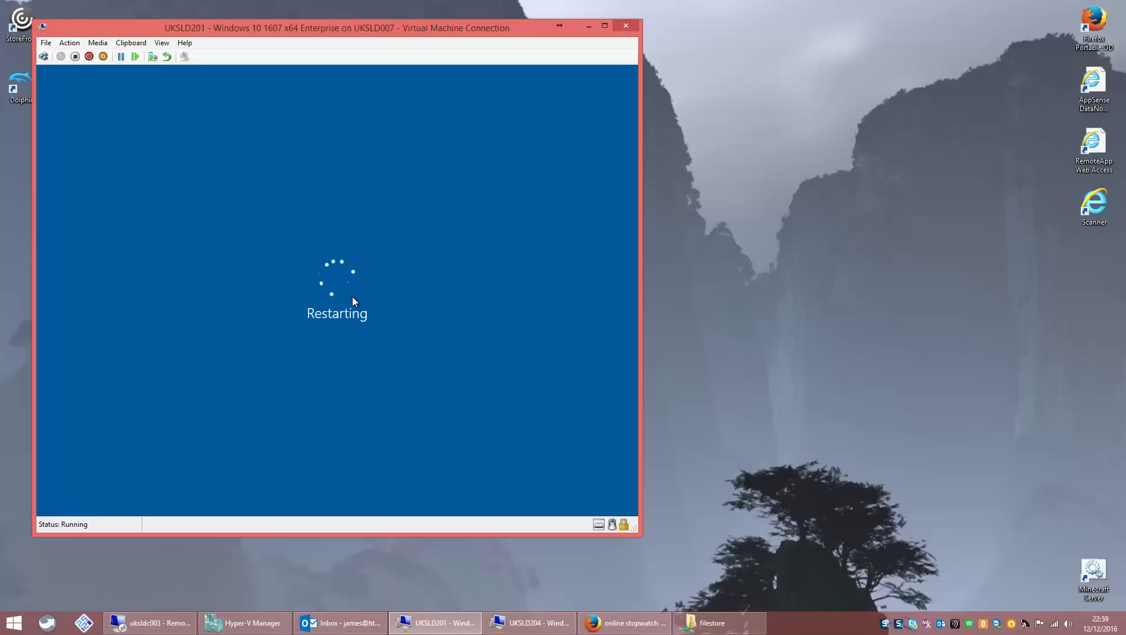
left_click(991, 336)
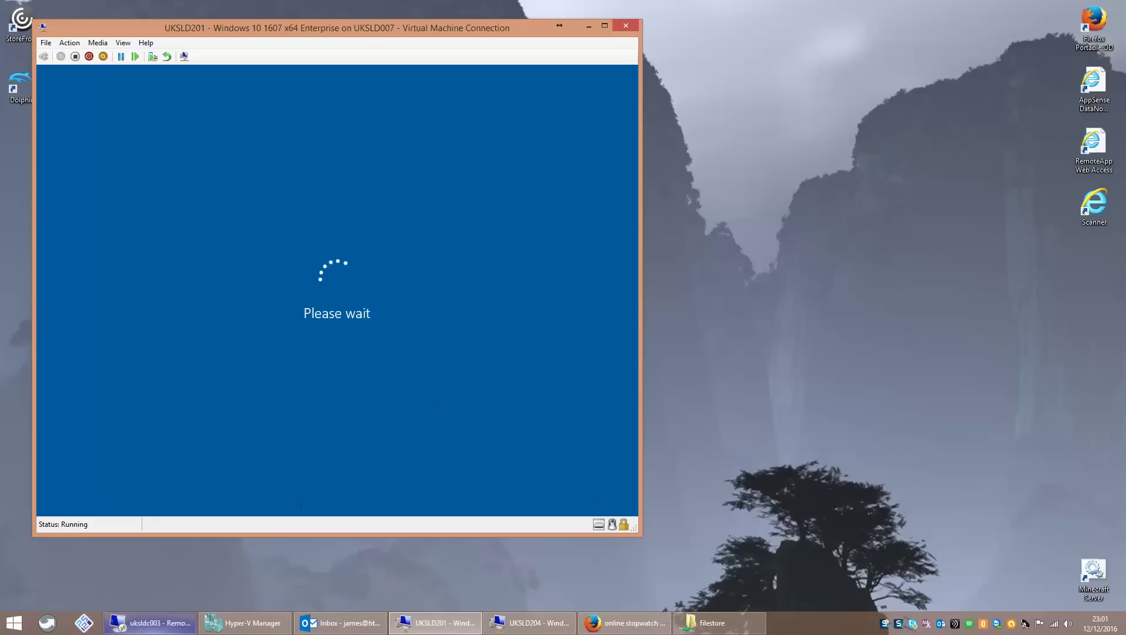
left_click(149, 622)
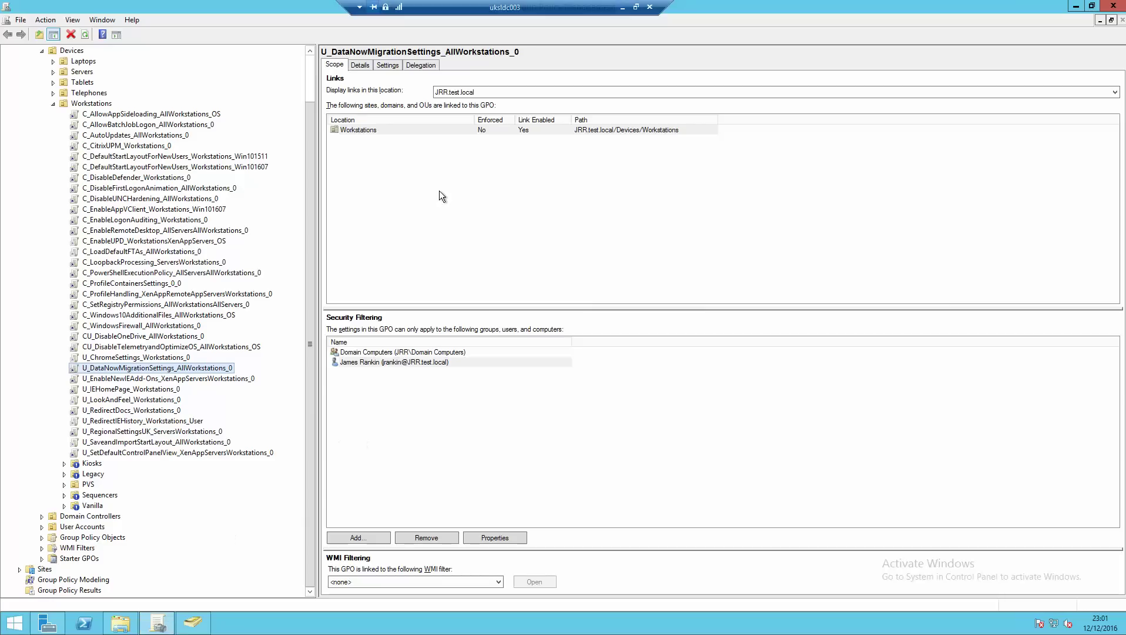
- Select the test user under User Accounts > Standard Users, then minimise the uksldc003 session
left_click(193, 622)
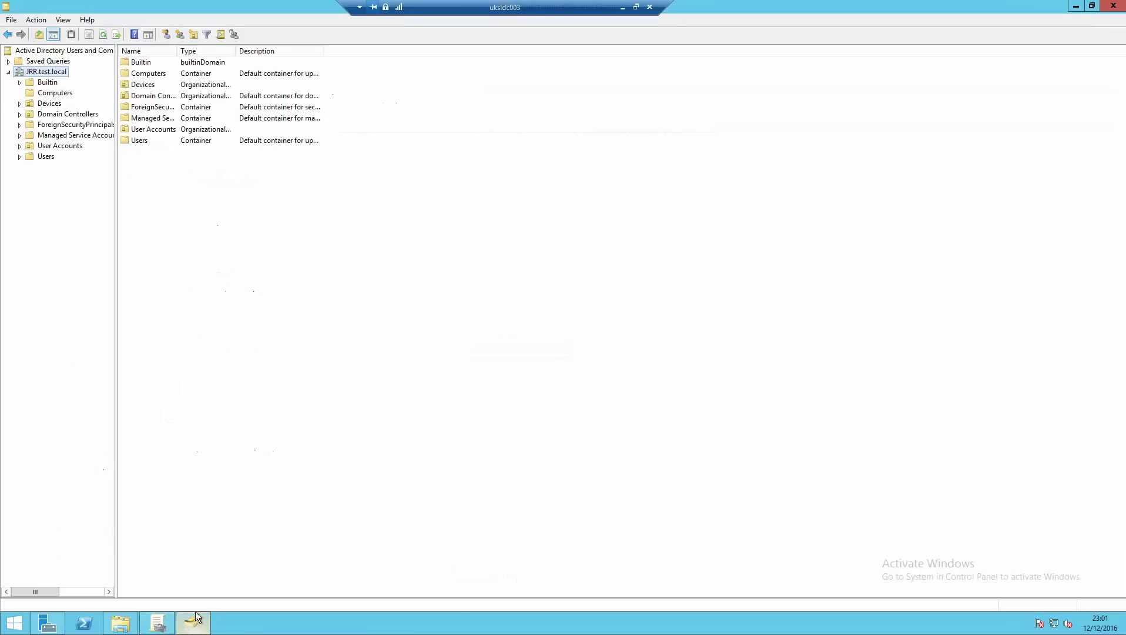
double_click(48, 147)
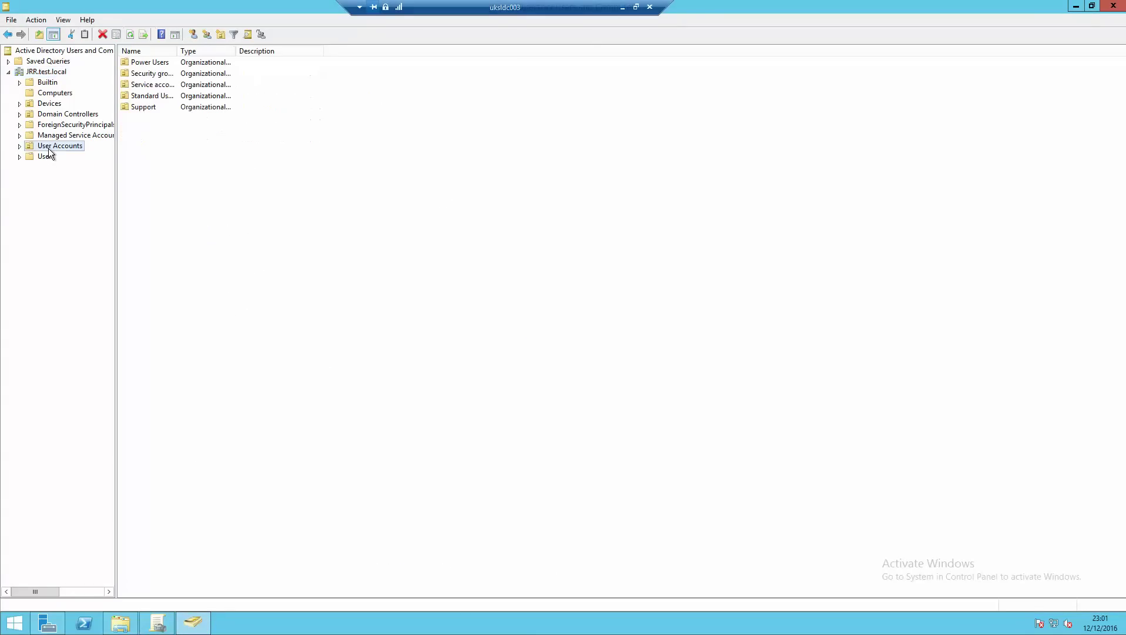
double_click(66, 188)
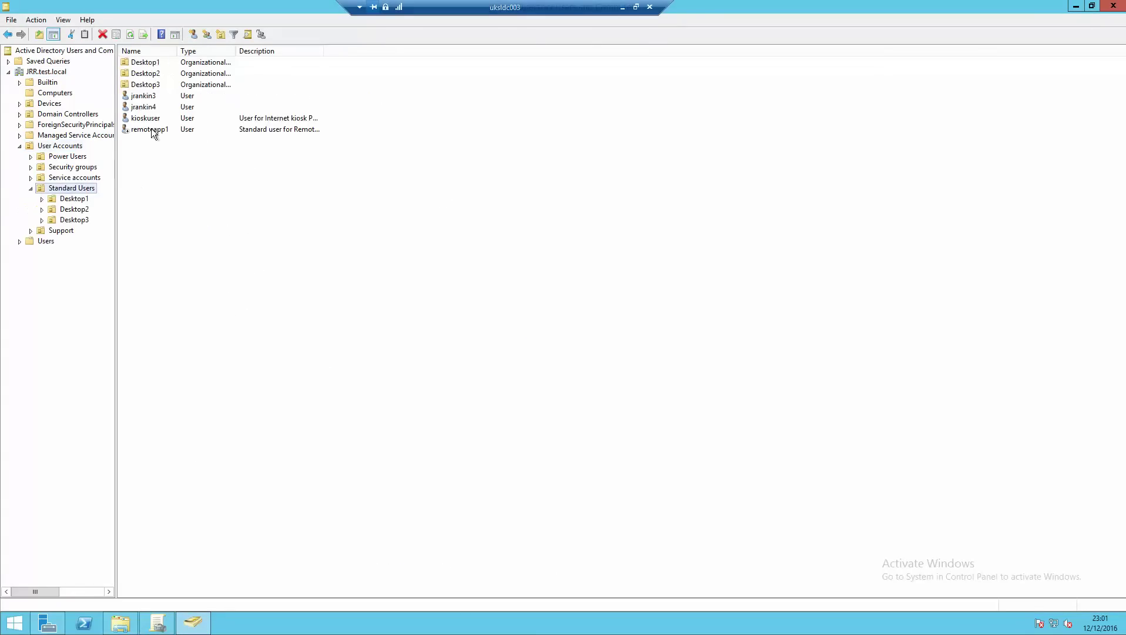
left_click(147, 98)
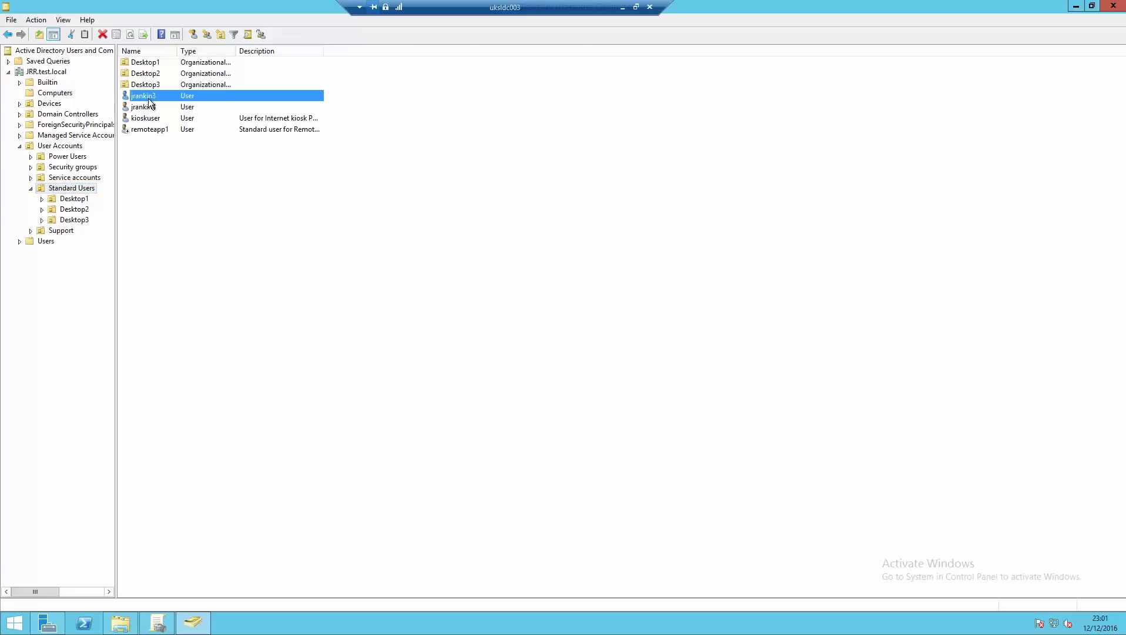
left_click(124, 622)
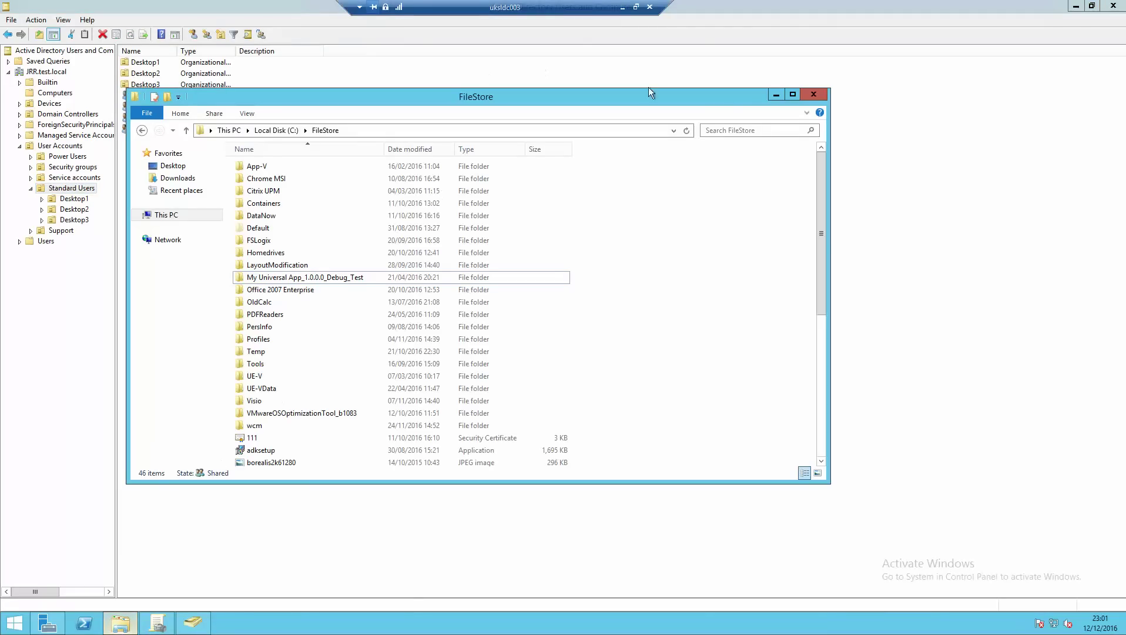
left_click(590, 35)
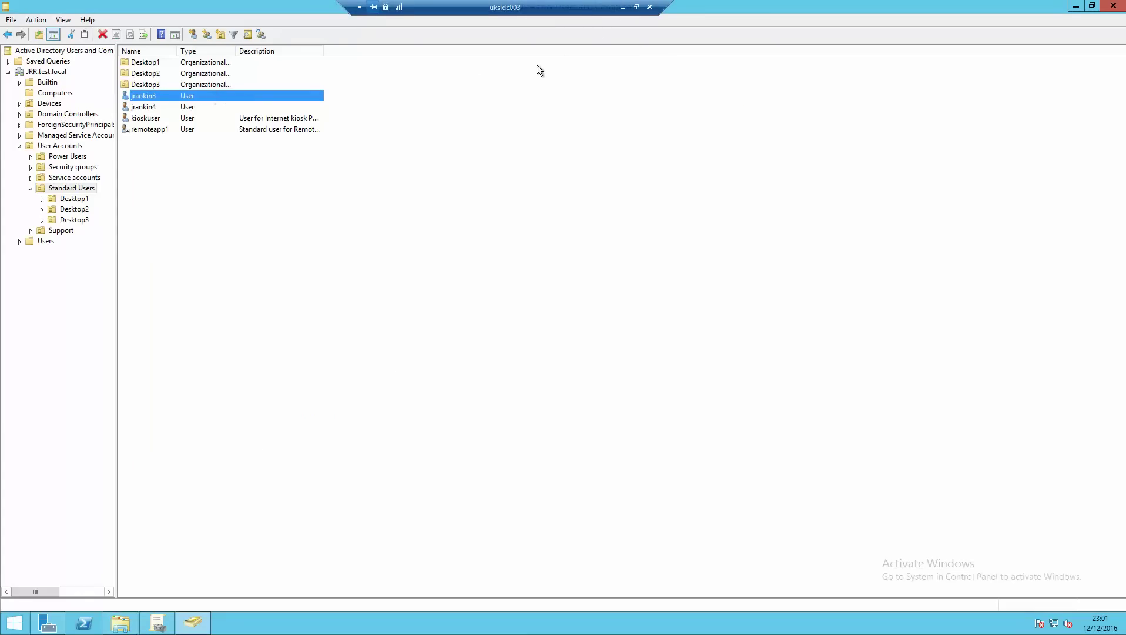
left_click(623, 8)
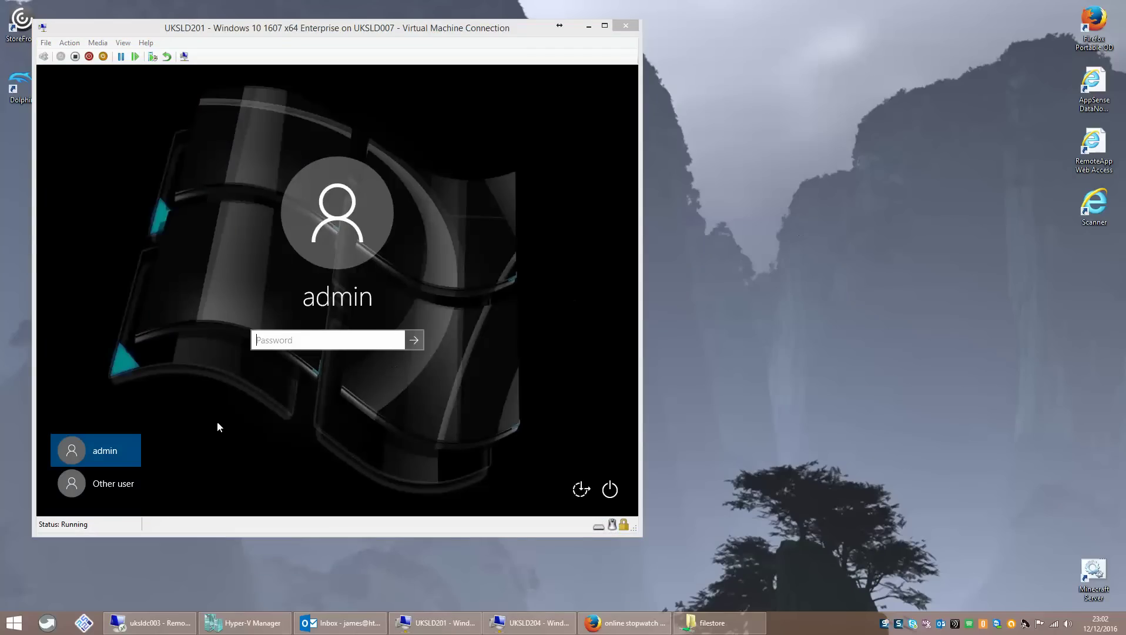
- Sign in to UKSLD201 as Other user with the domain admin username and password
left_click(287, 341)
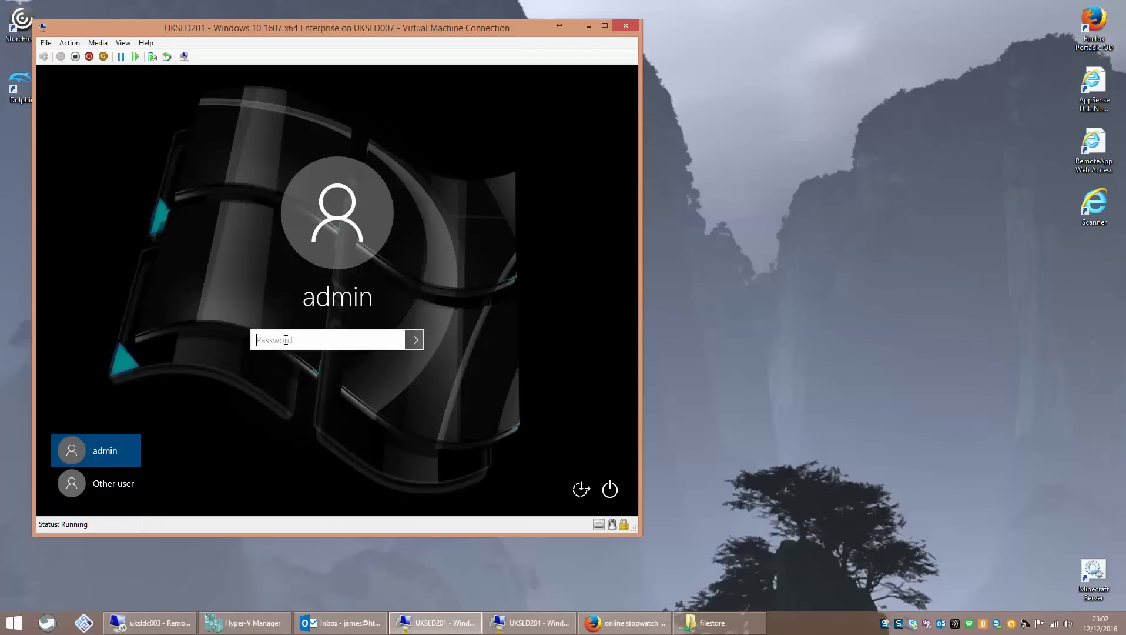
left_click(106, 486)
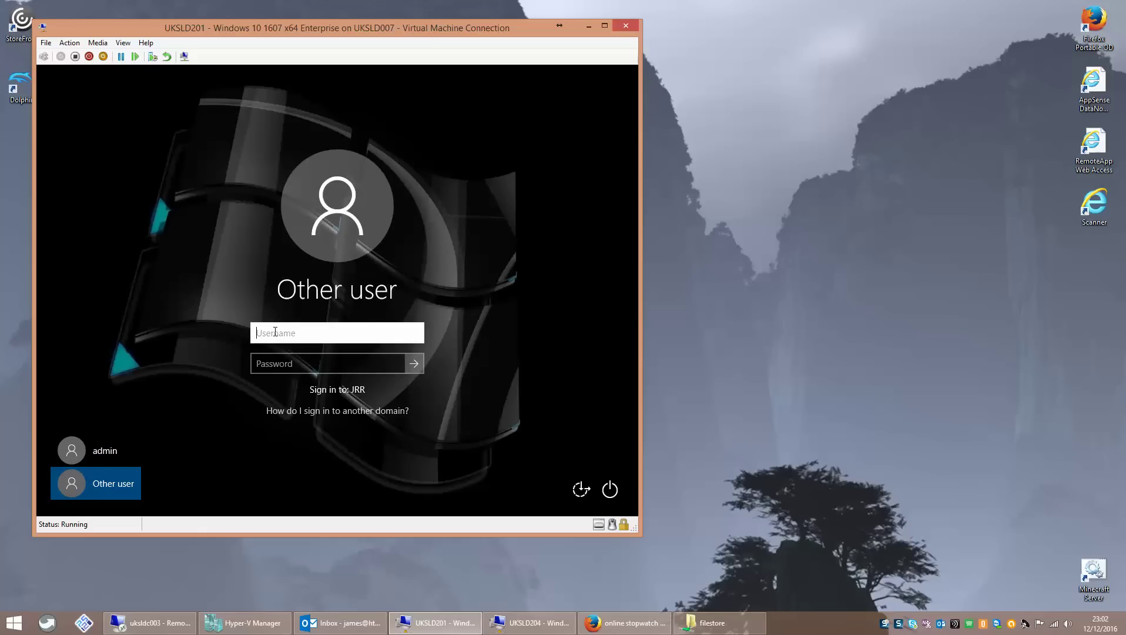
key("Tab")
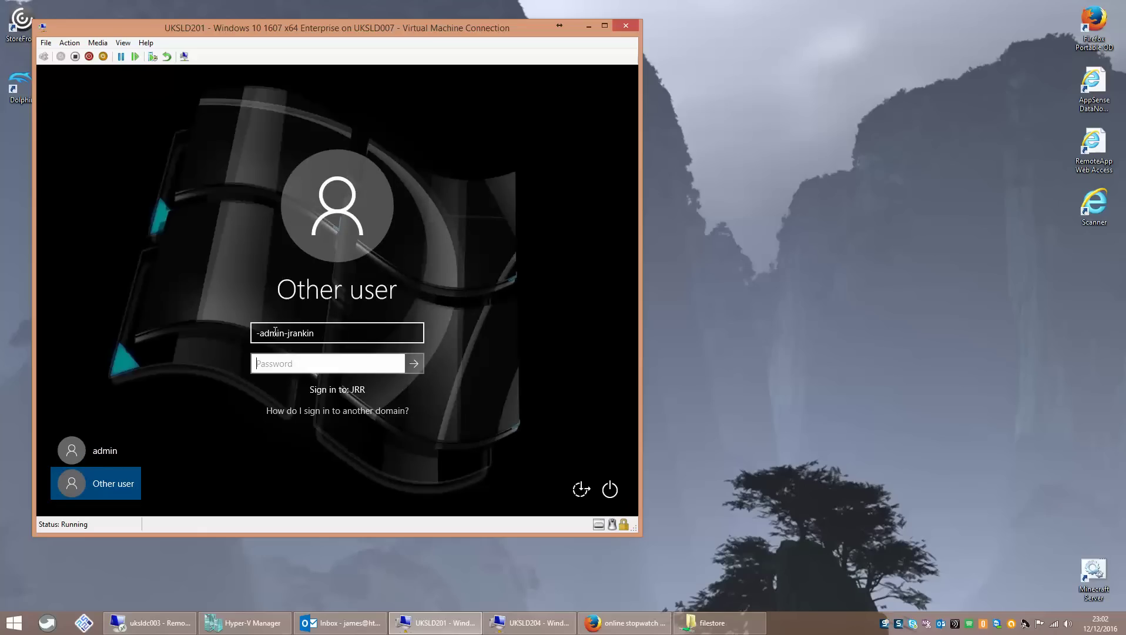
type("*************")
key("Return")
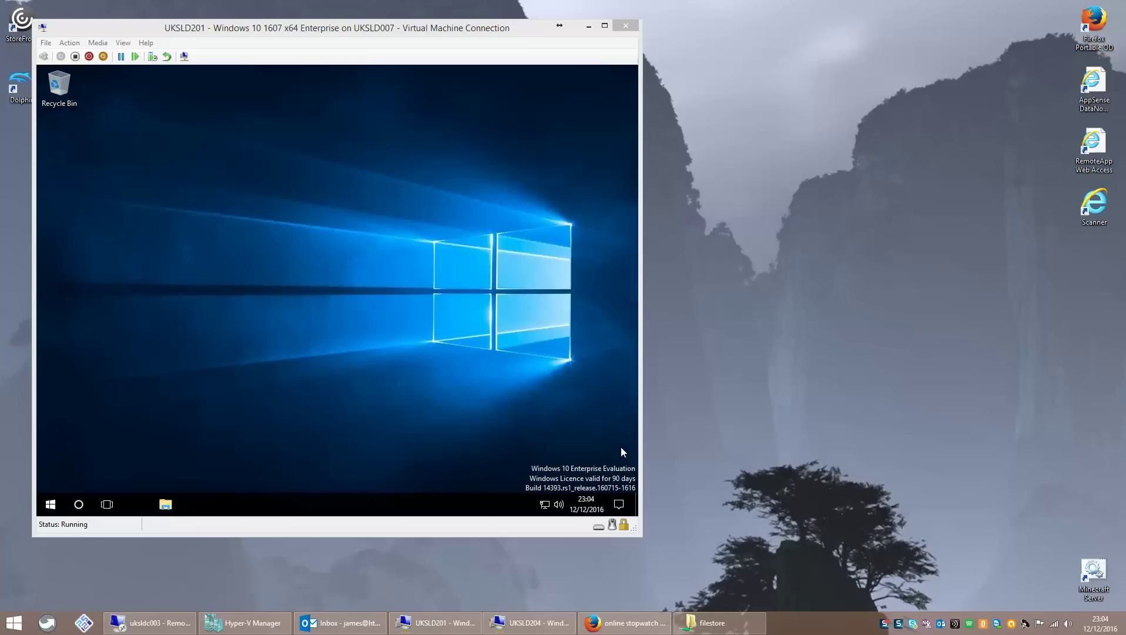
- Run sysdm.cpl and open the User Profiles settings from the Advanced tab
right_click(50, 503)
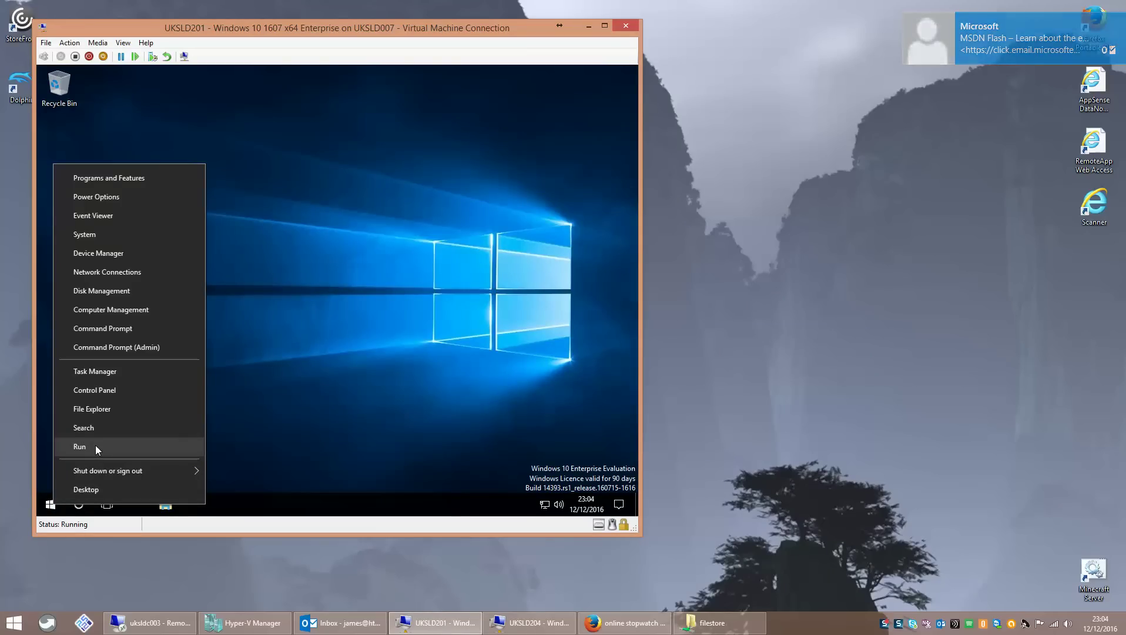
left_click(95, 447)
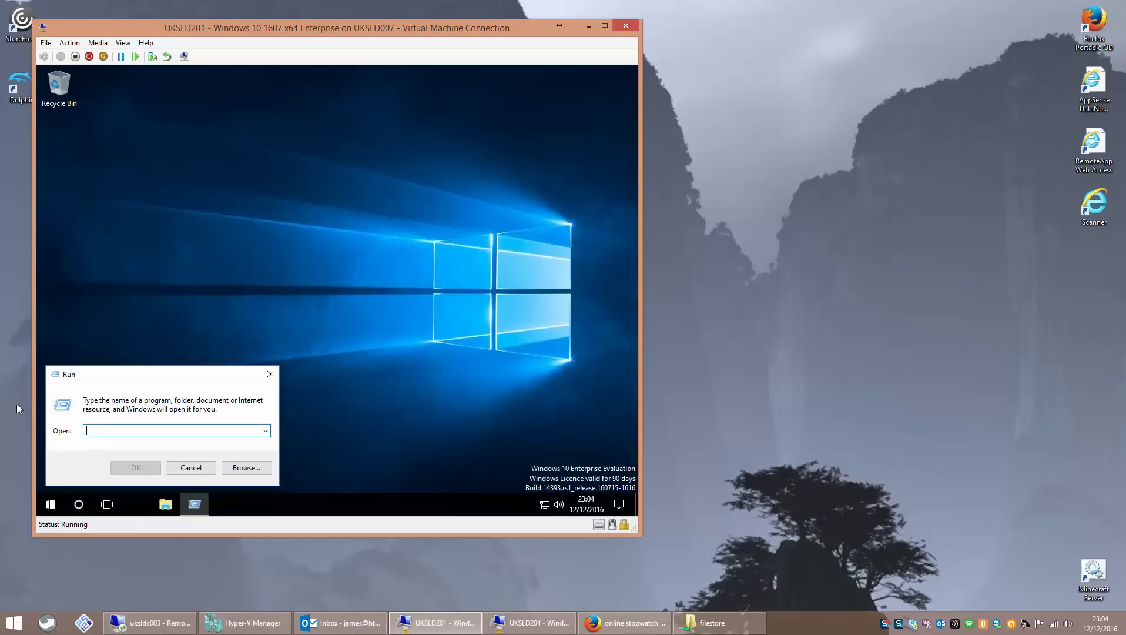
type("sysdm.cpl")
key("Return")
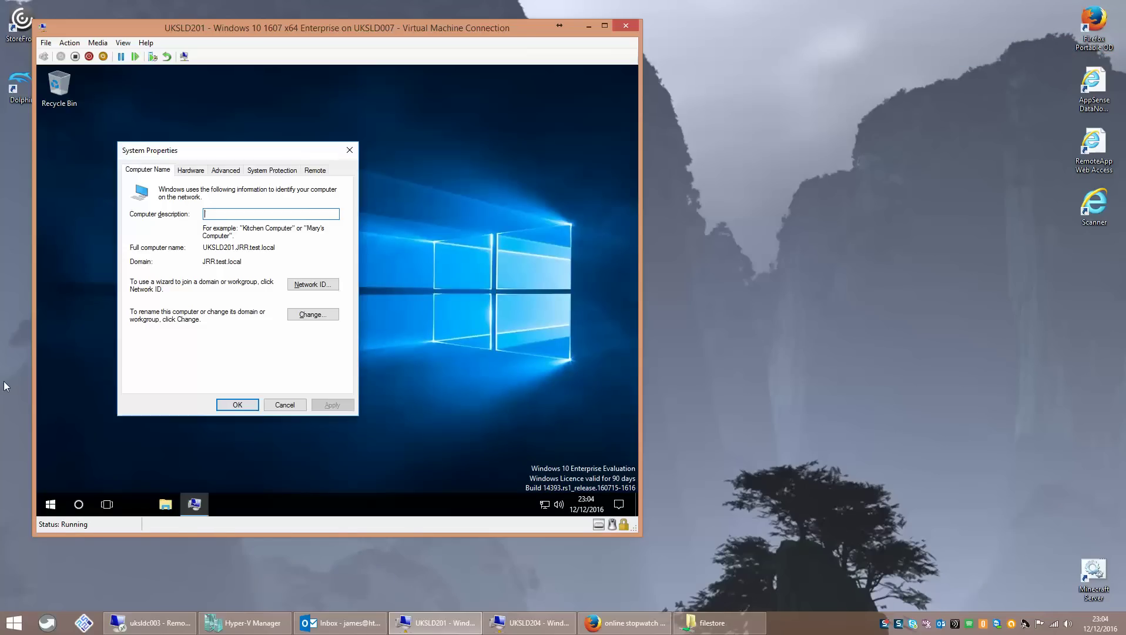
left_click(226, 170)
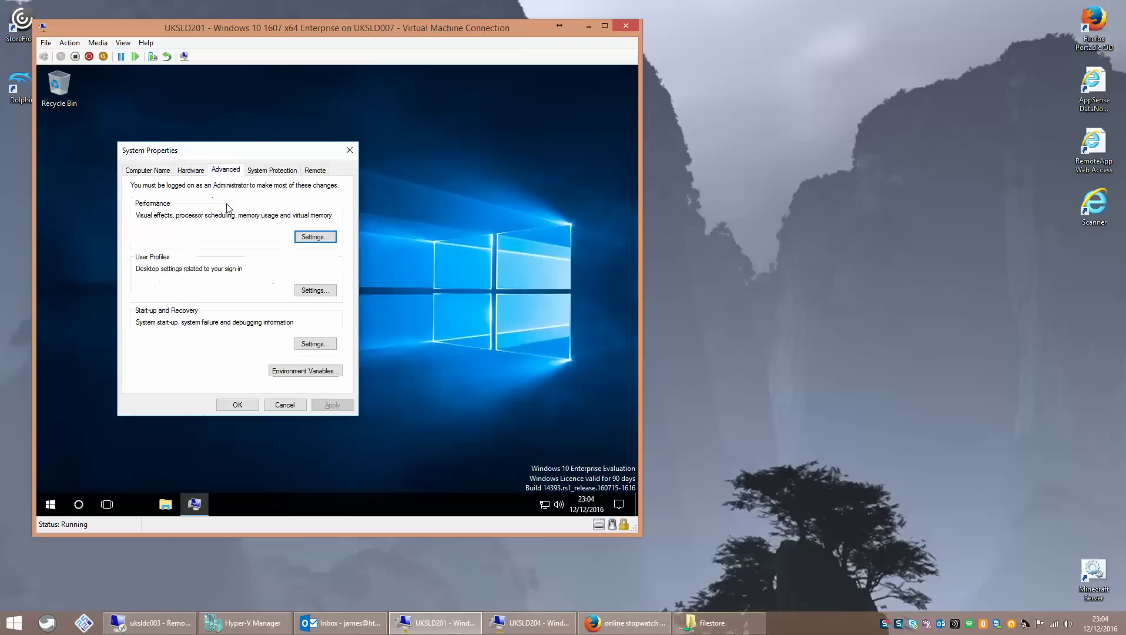
left_click(308, 290)
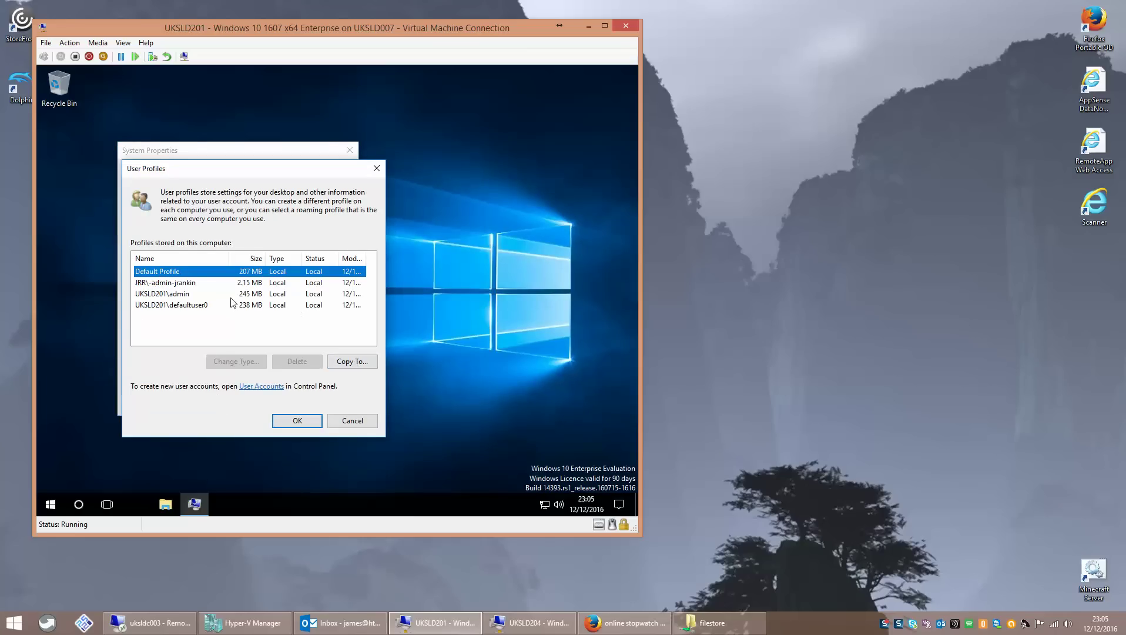
- Review the stored profiles and open Copy To for the Default Profile
left_click(198, 284)
left_click(199, 295)
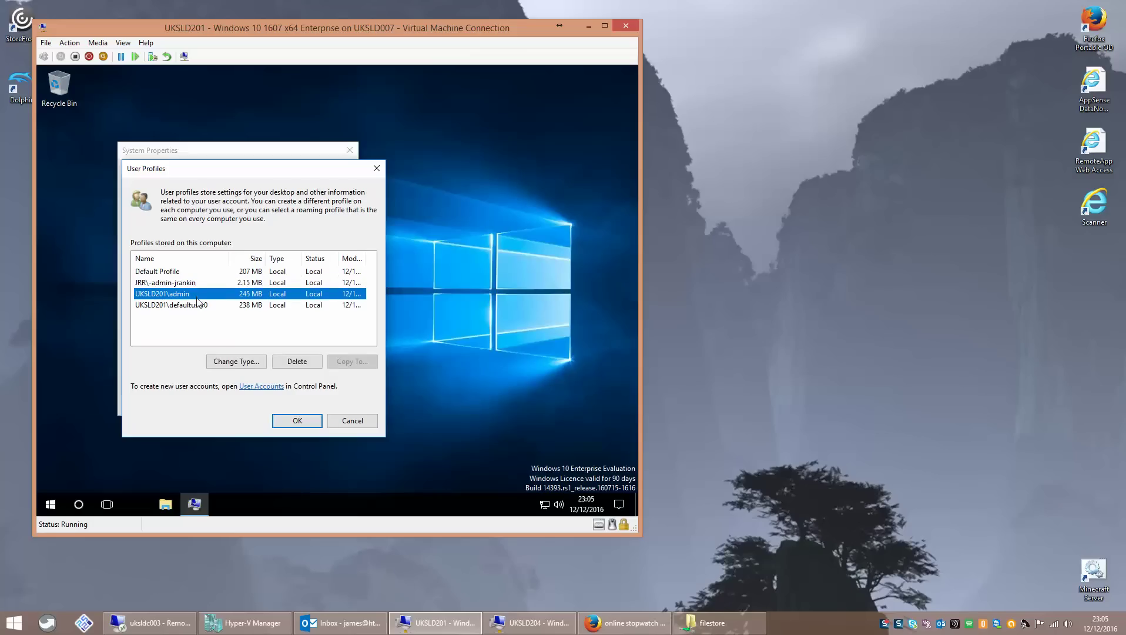
left_click(200, 306)
left_click(189, 272)
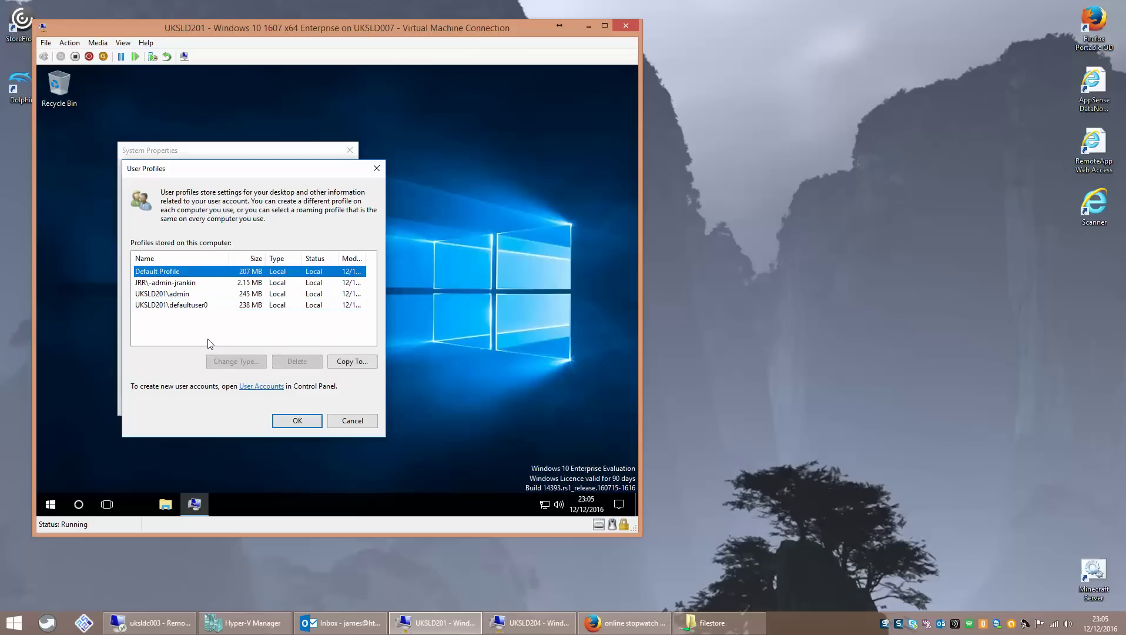
left_click(342, 367)
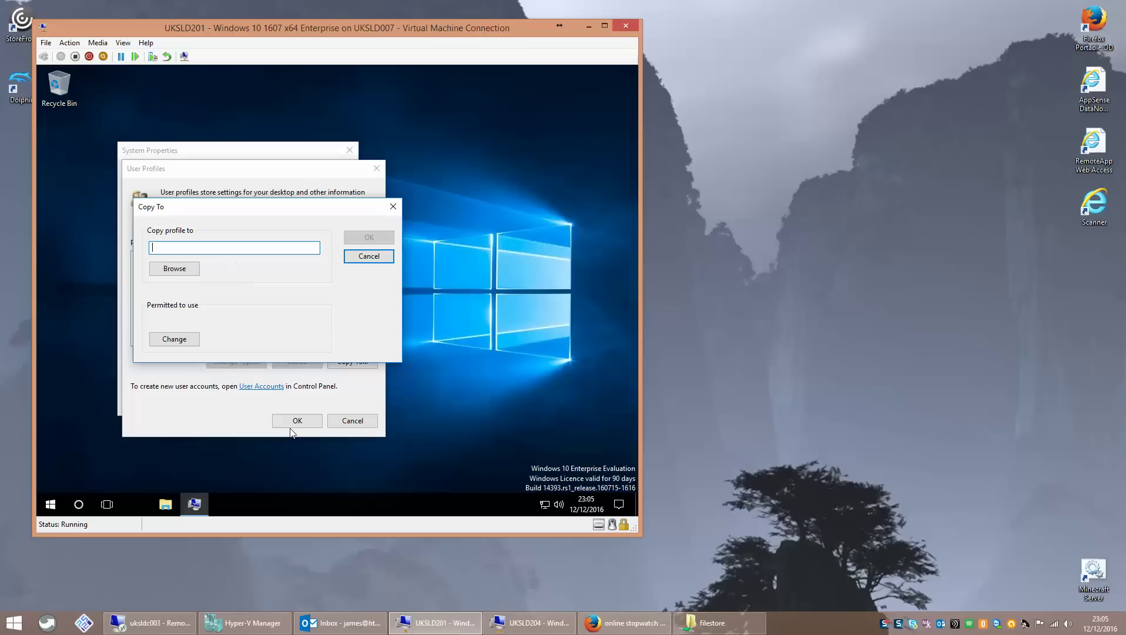
mouse_move(177, 631)
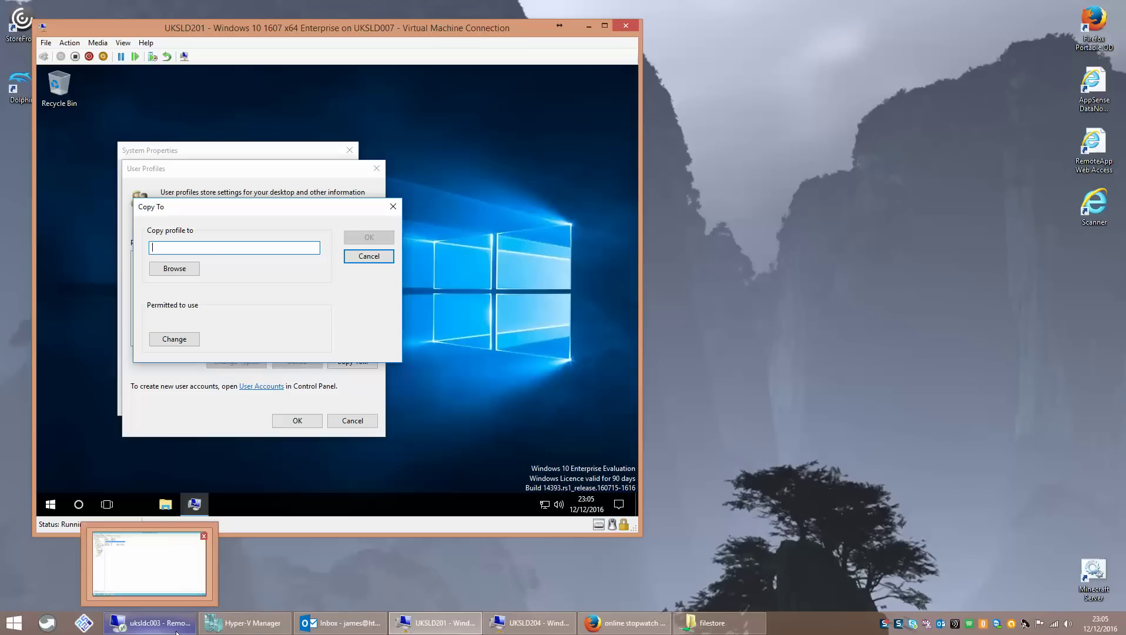
left_click(177, 630)
- Create a new folder named Mandatory.v6 in FileStore and open it
left_click(128, 622)
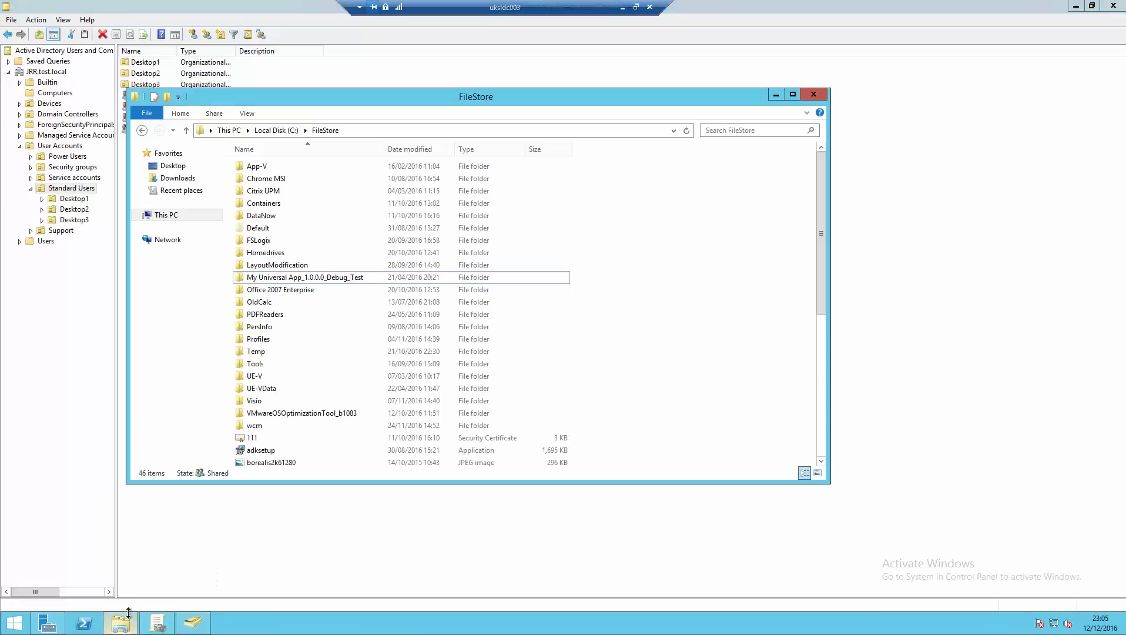
right_click(676, 239)
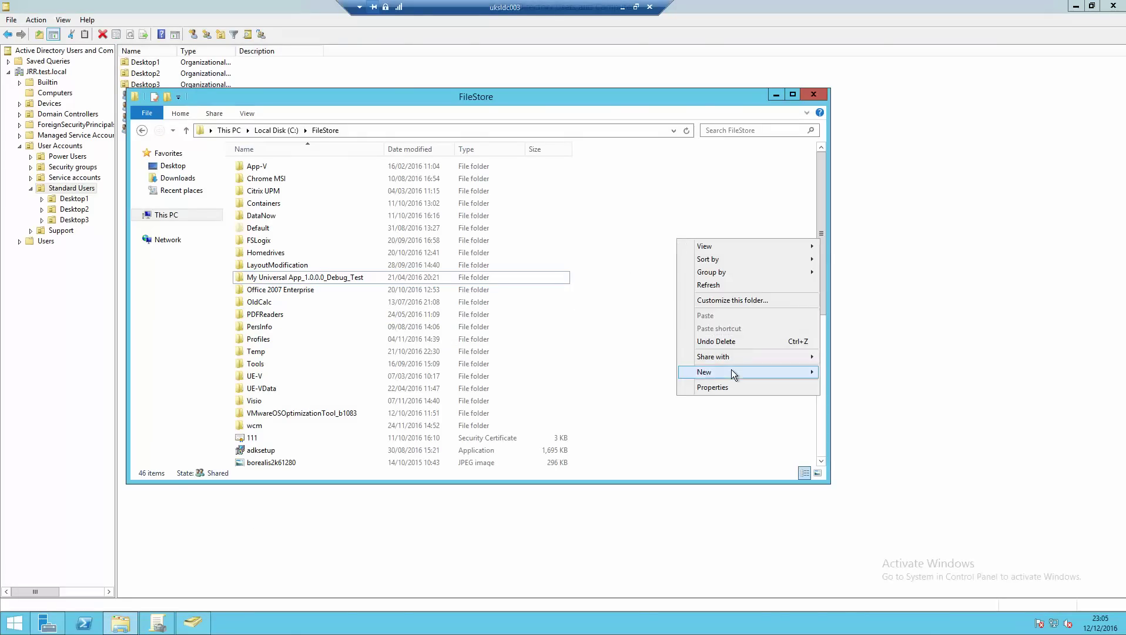
mouse_move(731, 370)
left_click(856, 369)
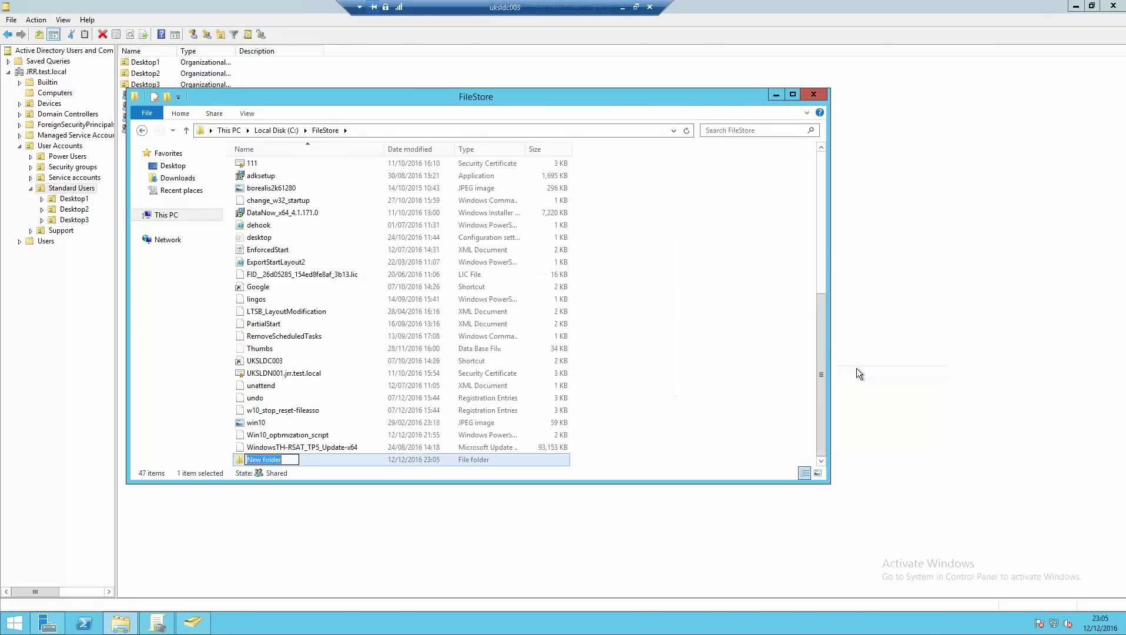
type("Mandatory")
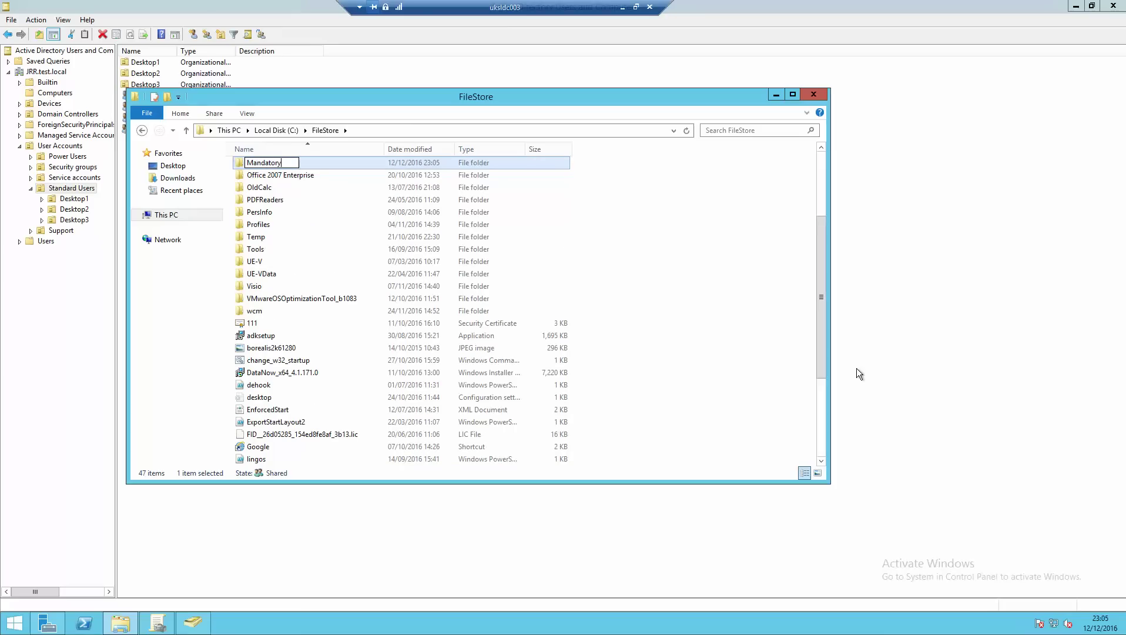
type(".v6")
key("Return")
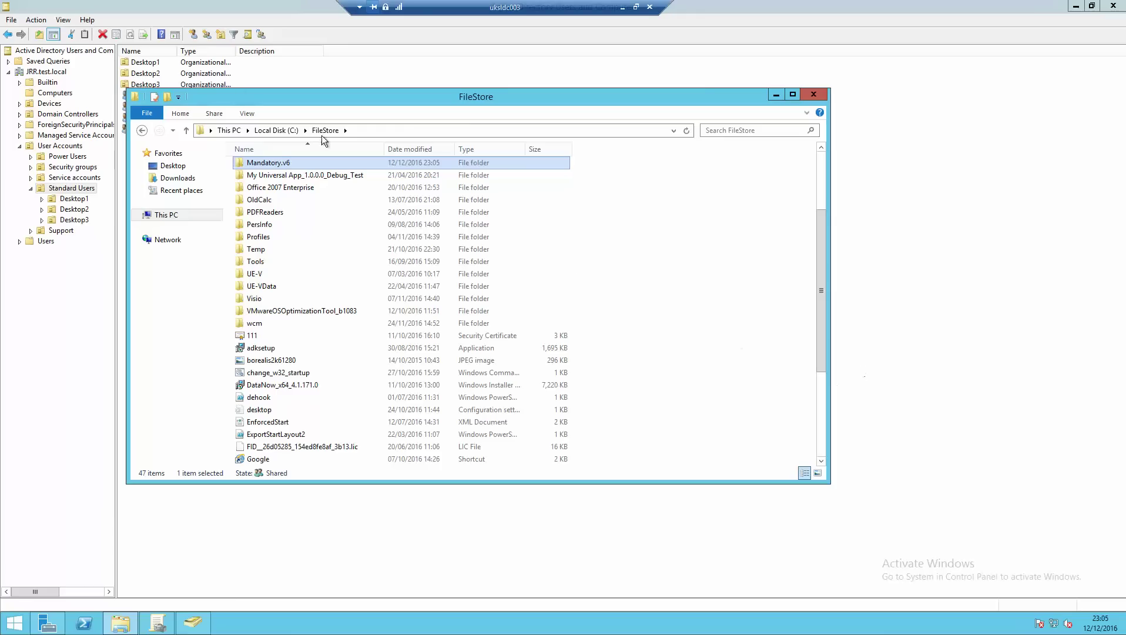
double_click(294, 167)
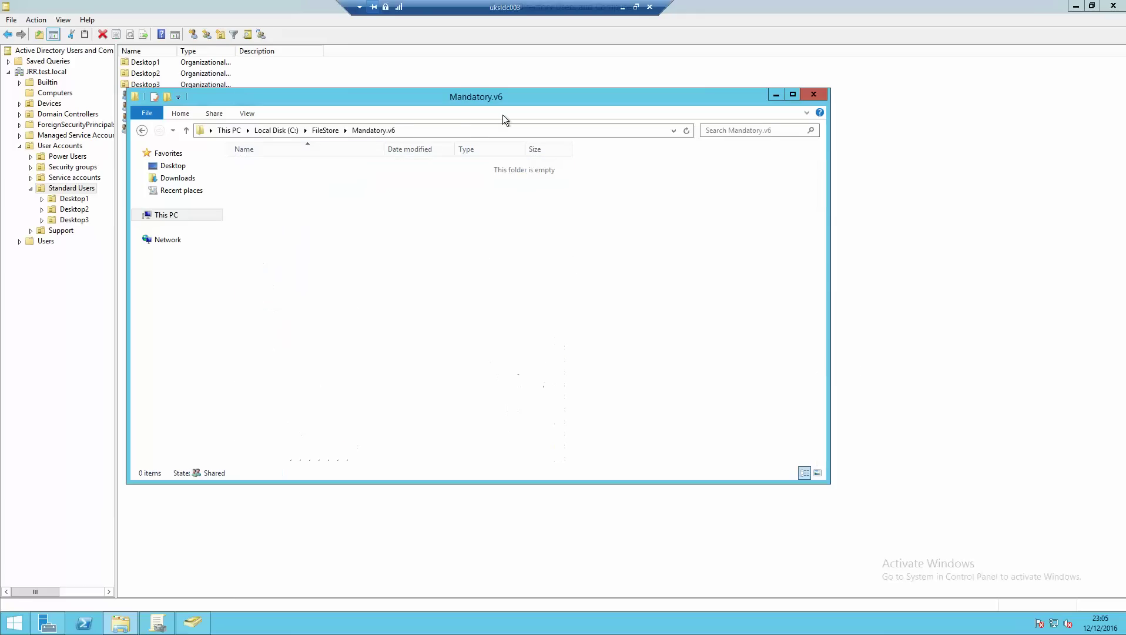
- Select the FileStore\Mandatory.v6 portion of the address-bar path
left_click(470, 131)
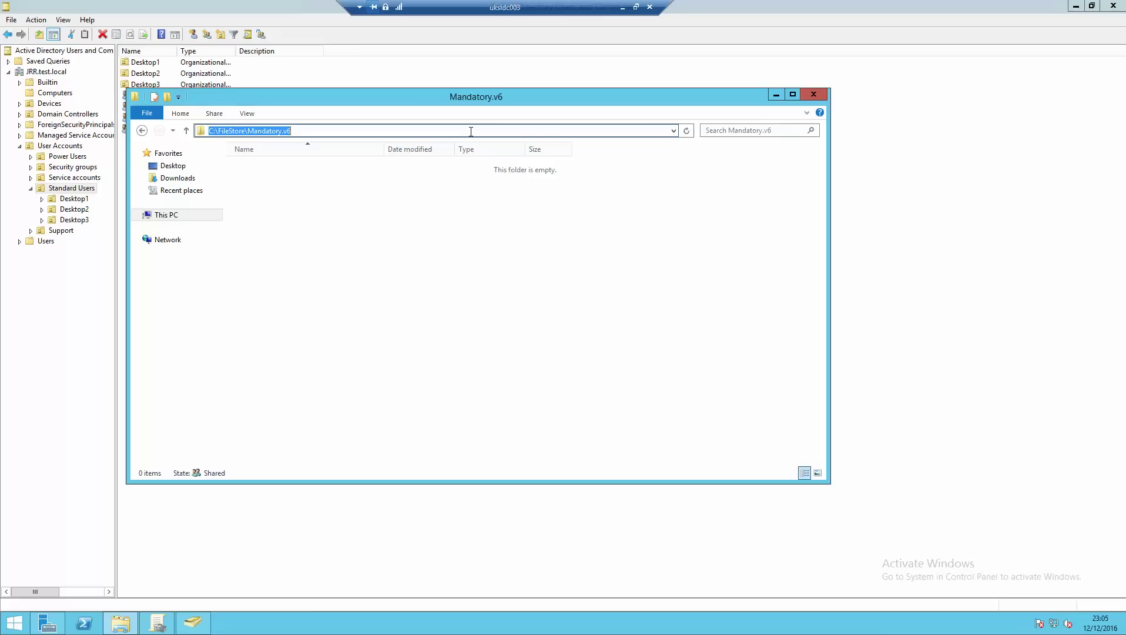
left_click_drag(331, 127, 189, 130)
left_click(218, 130)
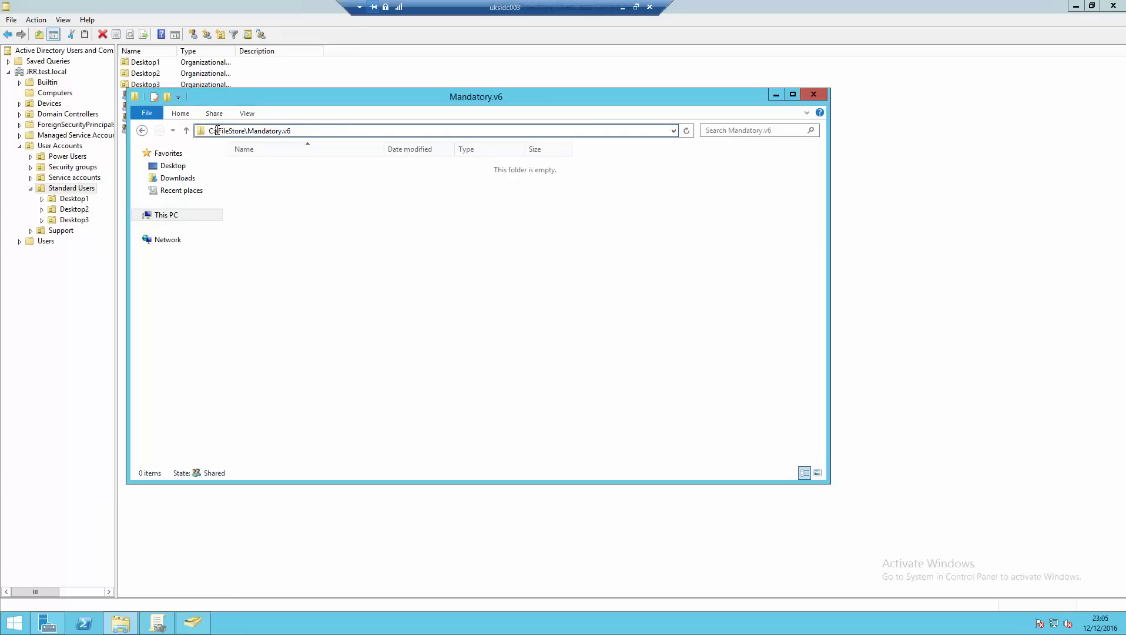
left_click_drag(219, 131, 321, 131)
key("ctrl+c")
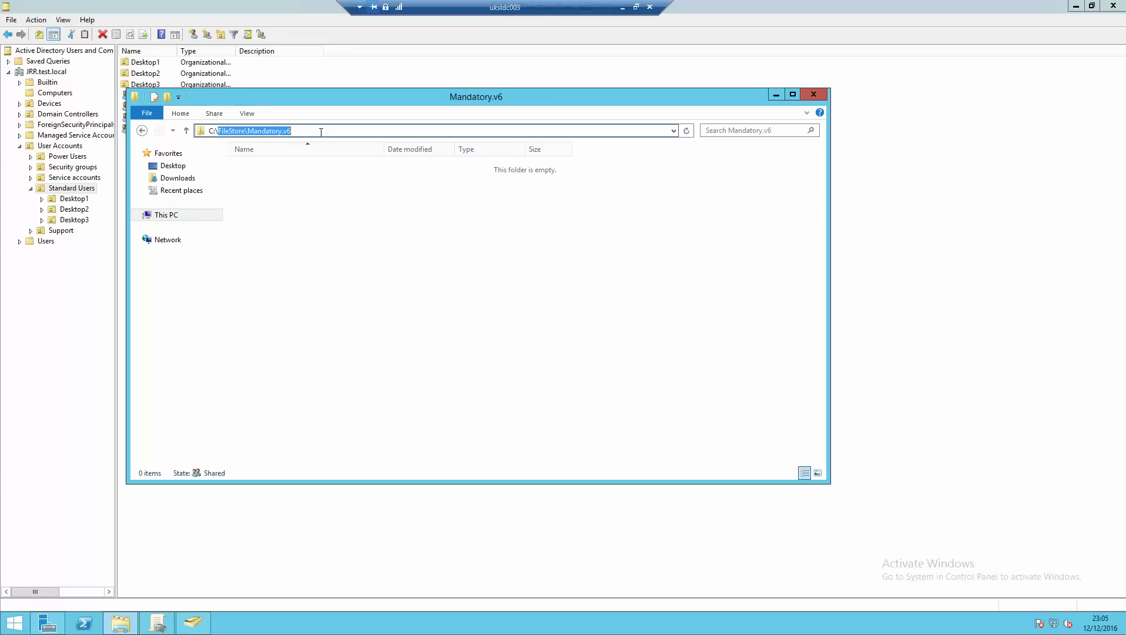
left_click(346, 130)
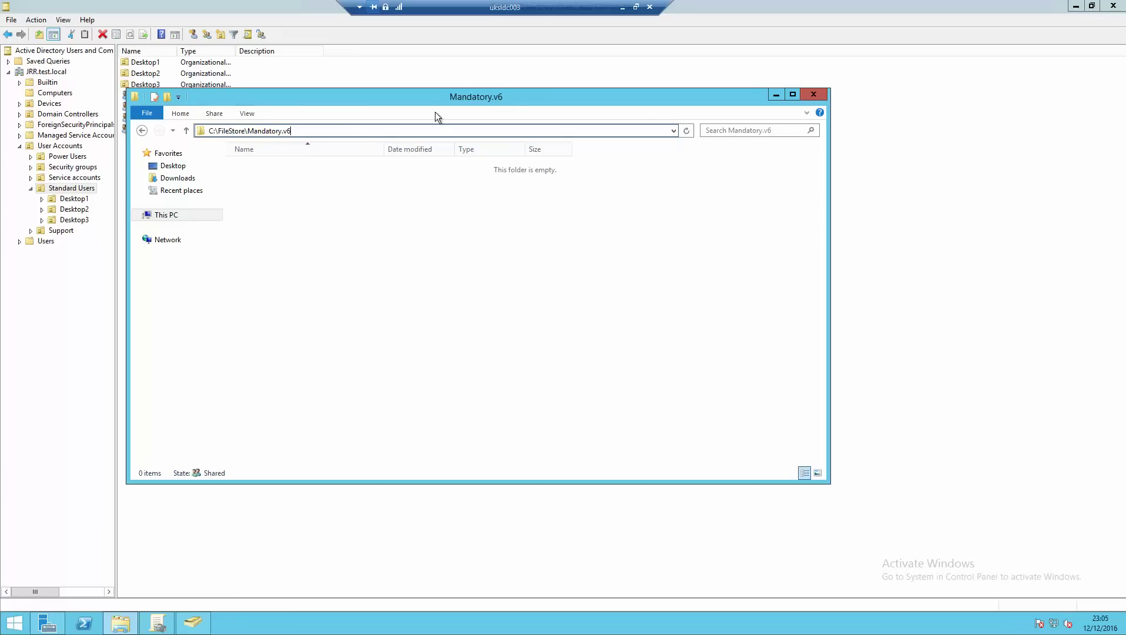
- Set the copy destination to \\UKSLDC003\FileStore\Mandatory.v6 and permit Authenticated Users
left_click(622, 7)
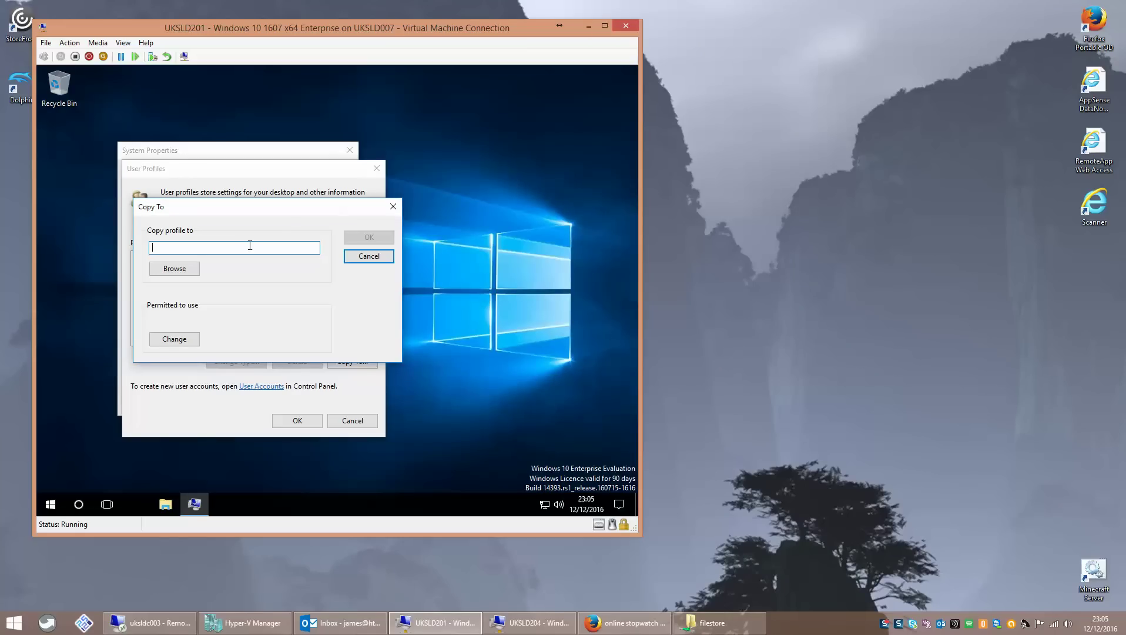
type("\\\\UKS")
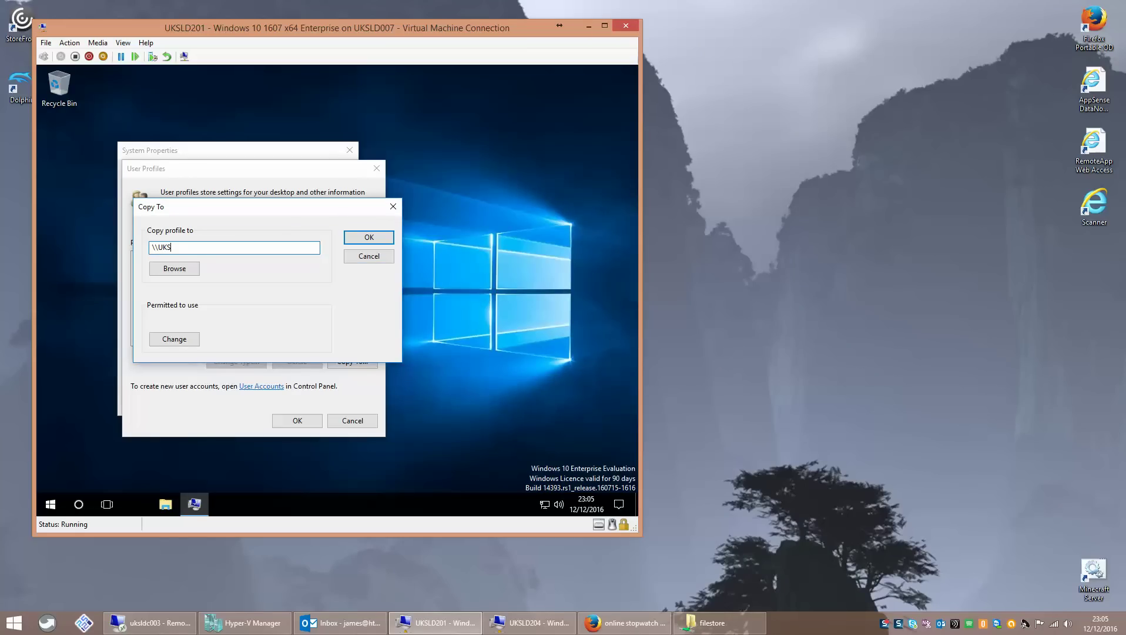
type("LDC003\\")
key("ctrl+v")
left_click(188, 337)
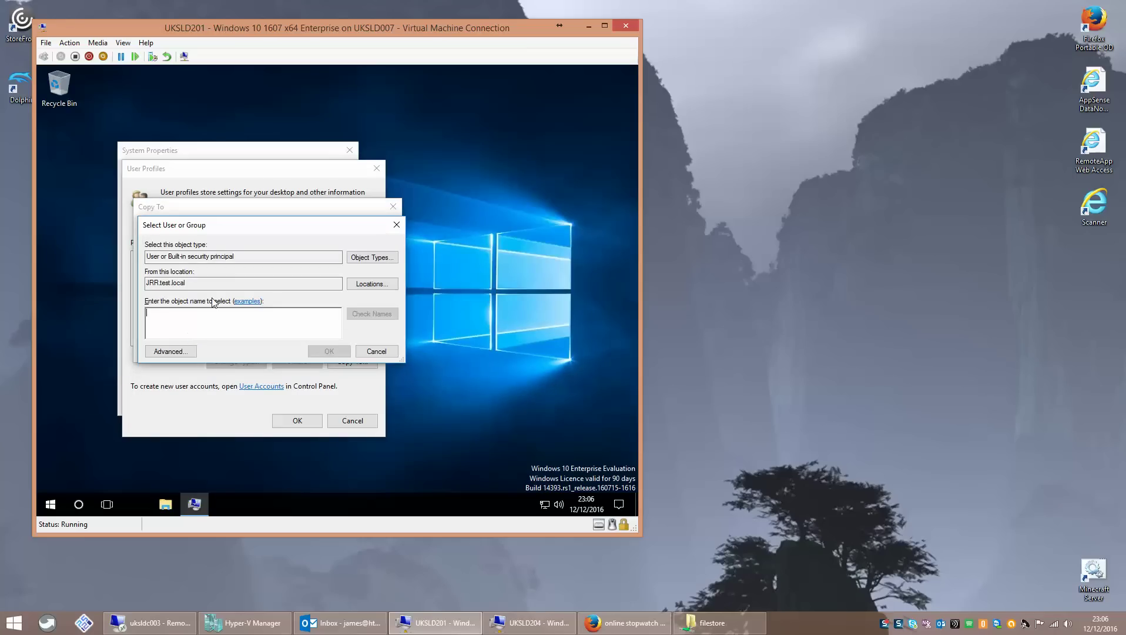
type("authenticated")
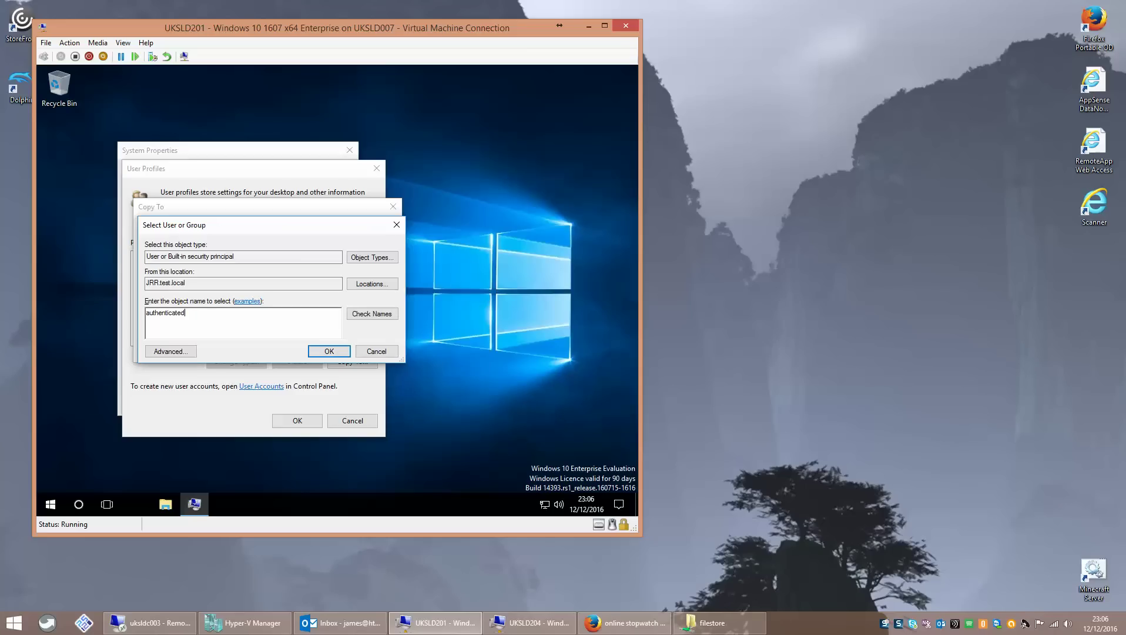
key("Return")
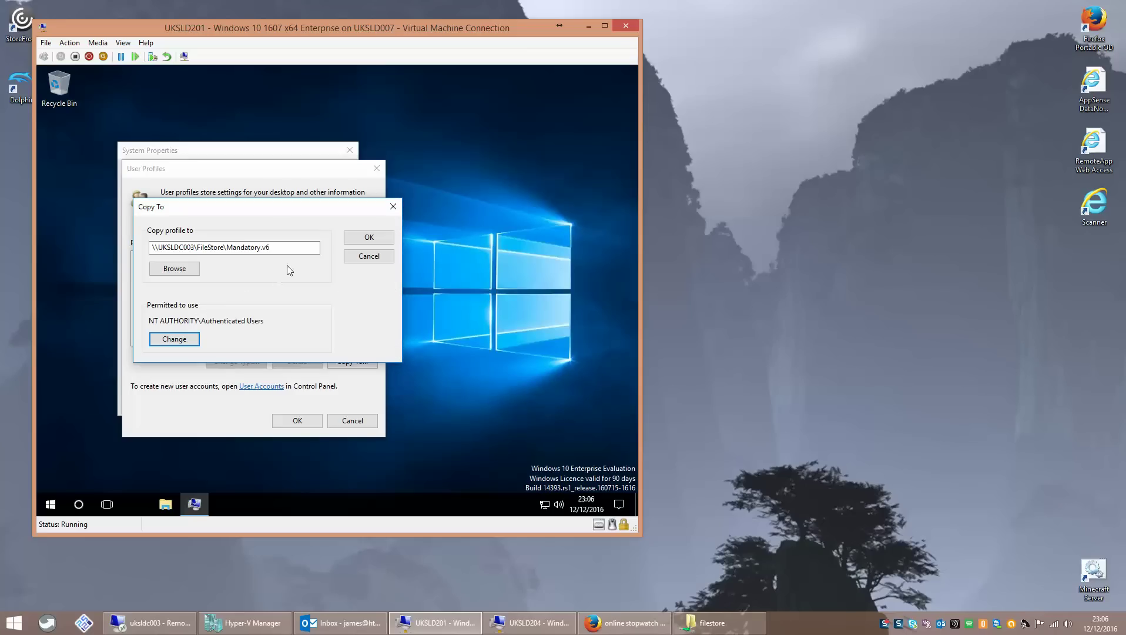
- Copy the profile, overwriting Mandatory.v6, then close User Profiles and System Properties
left_click(369, 239)
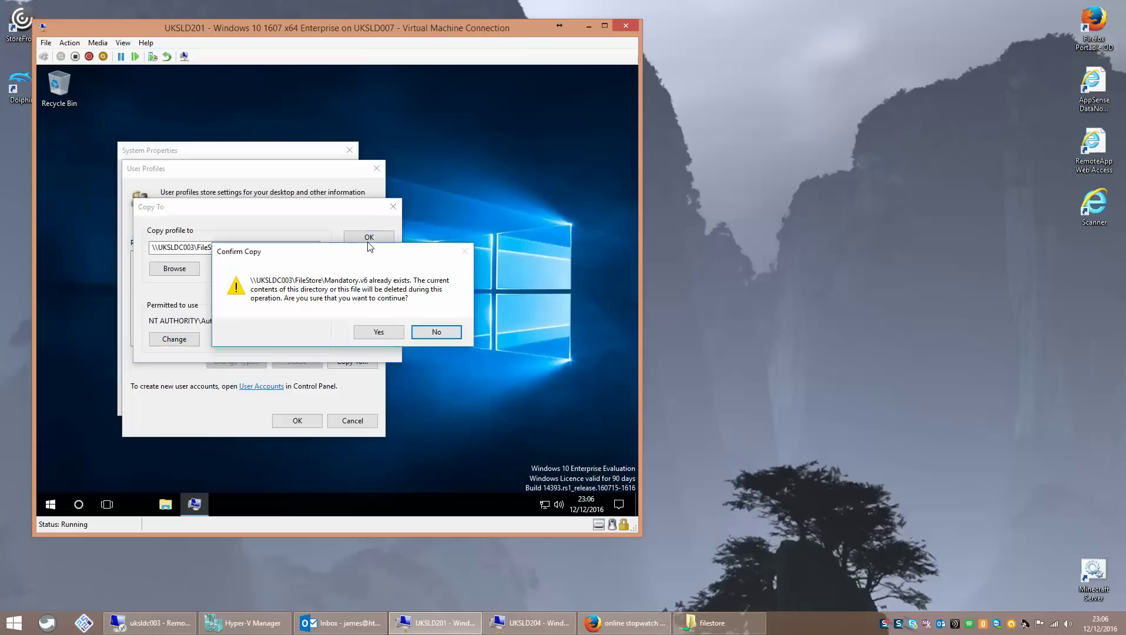
left_click(377, 332)
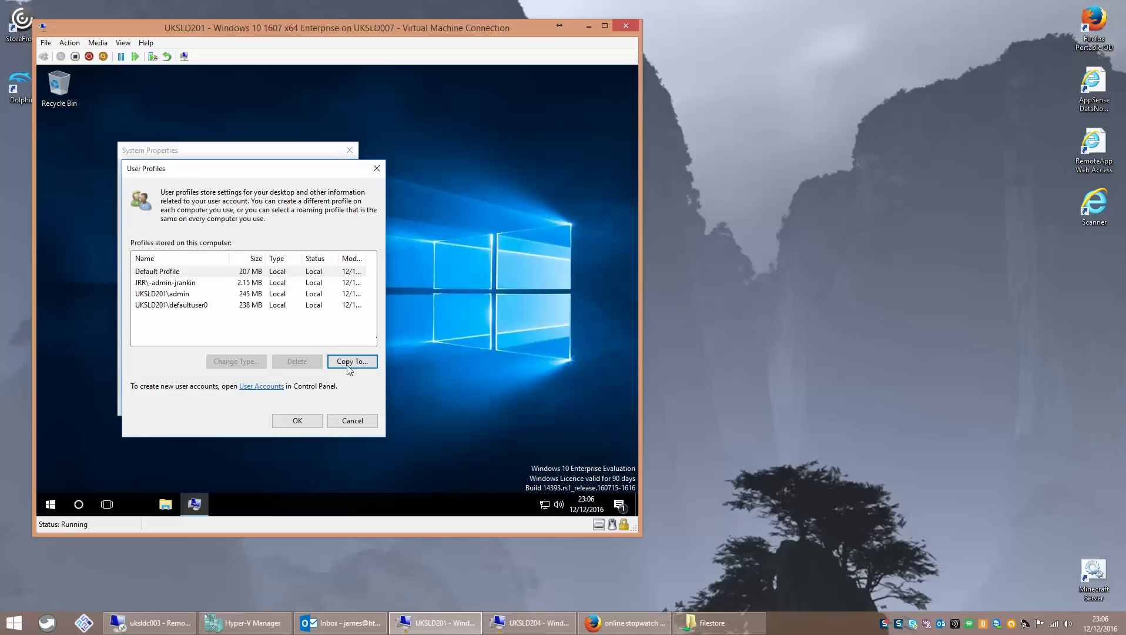
left_click(212, 274)
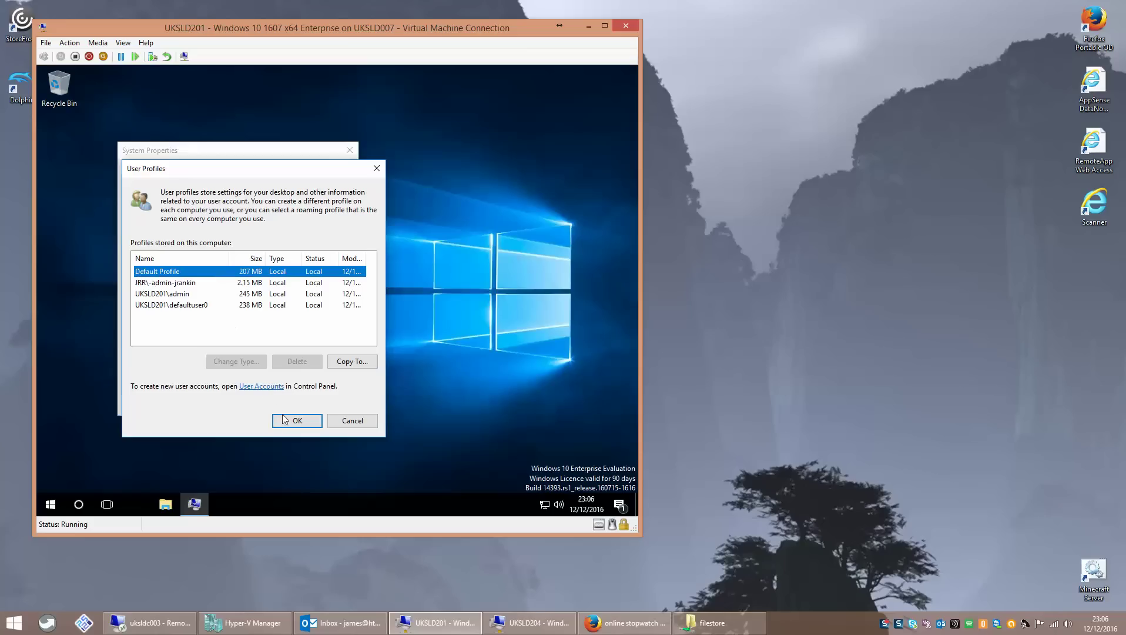
left_click(358, 426)
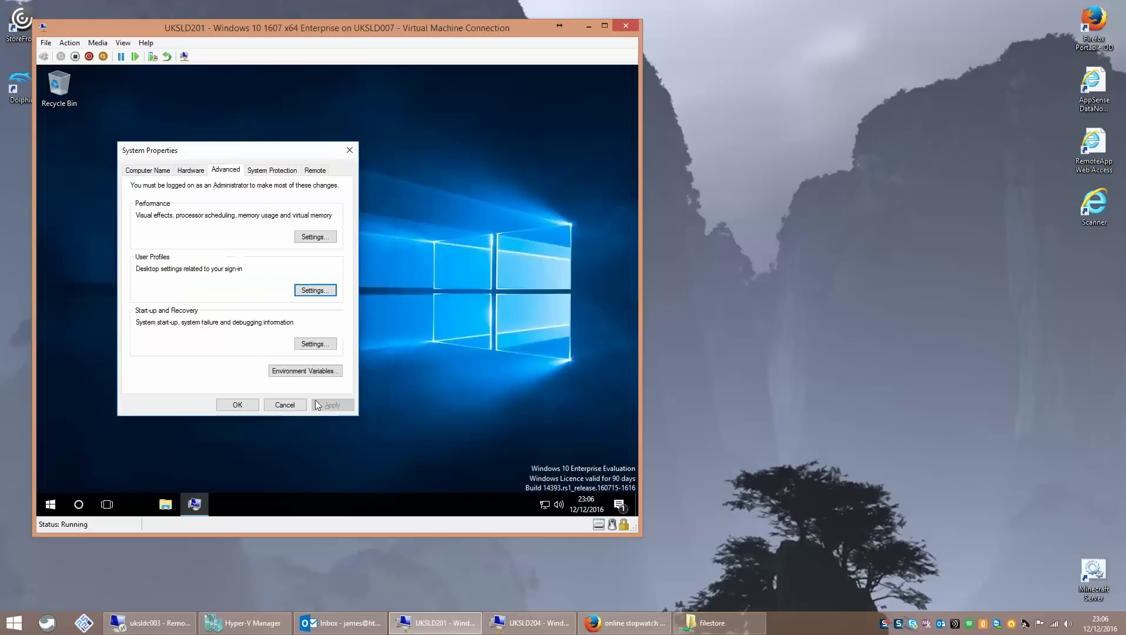
left_click(281, 410)
- Open Mandatory.v6 and its AppData folder to check the copied profile
left_click(150, 622)
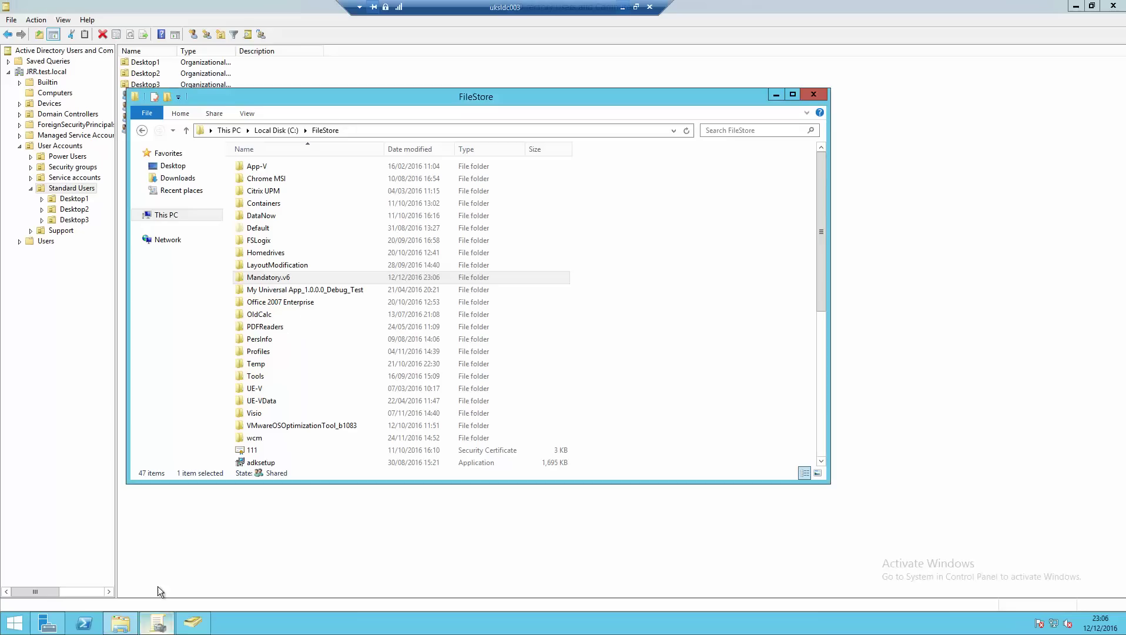
left_click(298, 281)
double_click(298, 281)
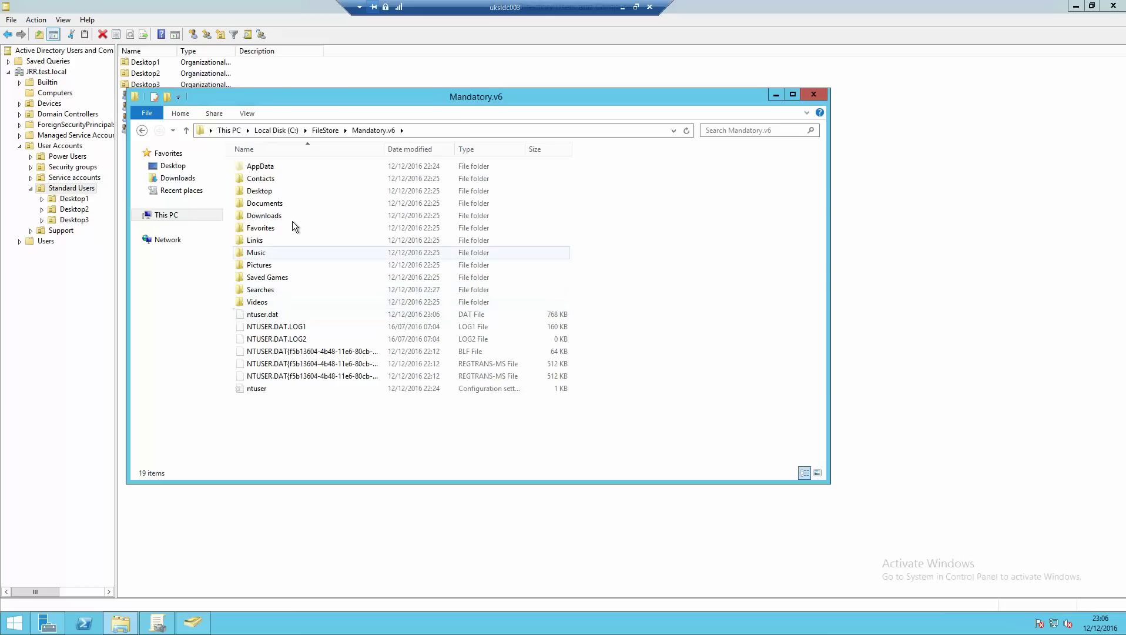
double_click(275, 166)
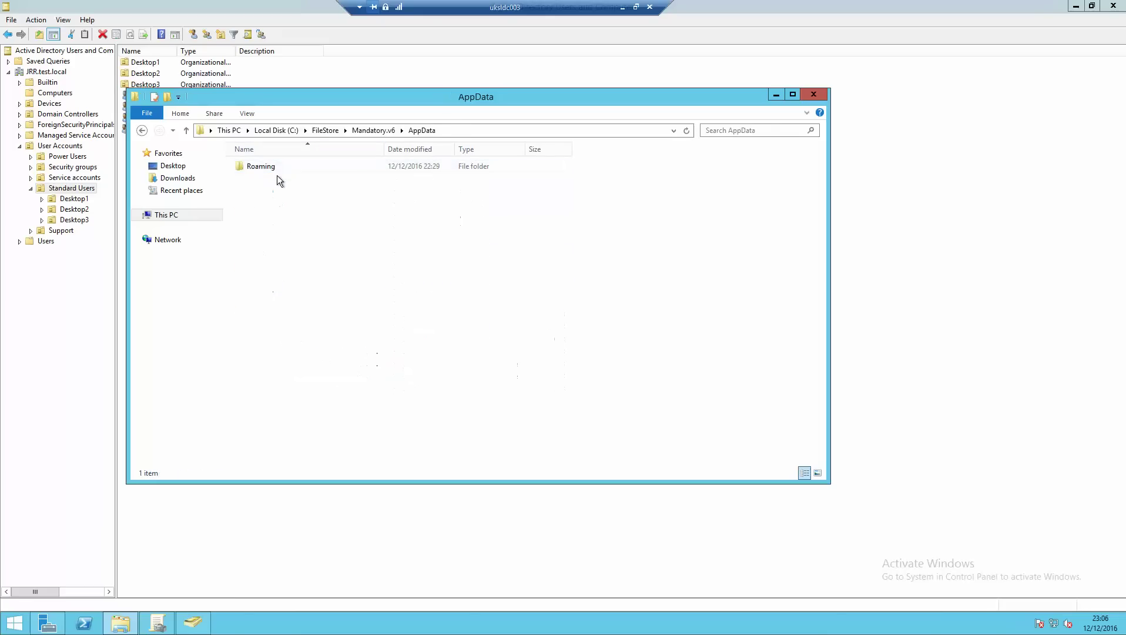
left_click(355, 132)
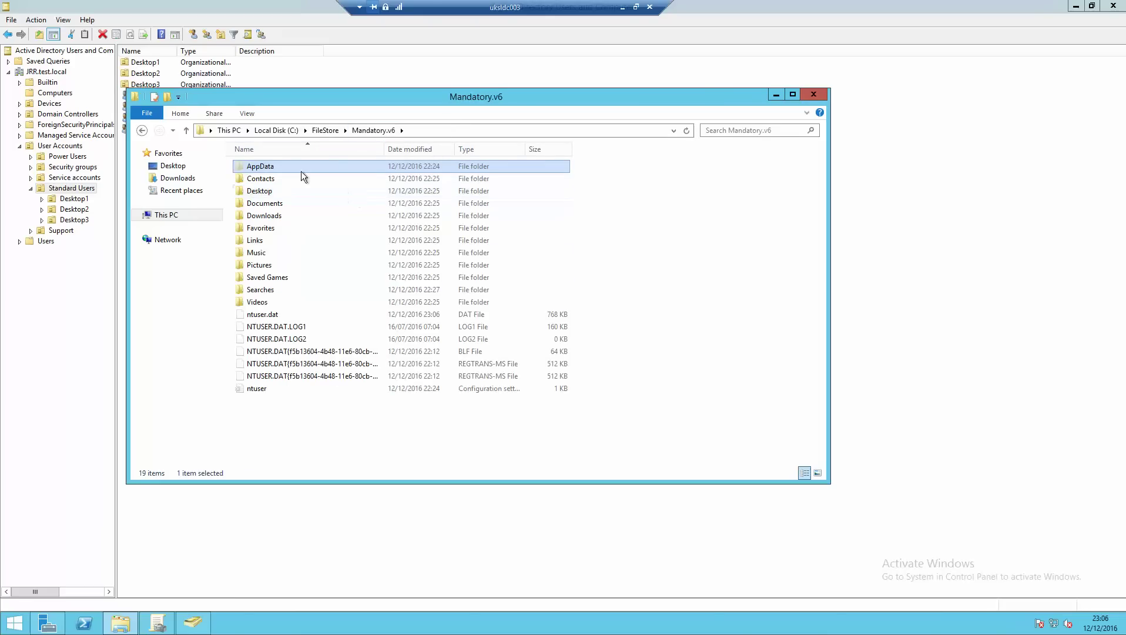
left_click(332, 131)
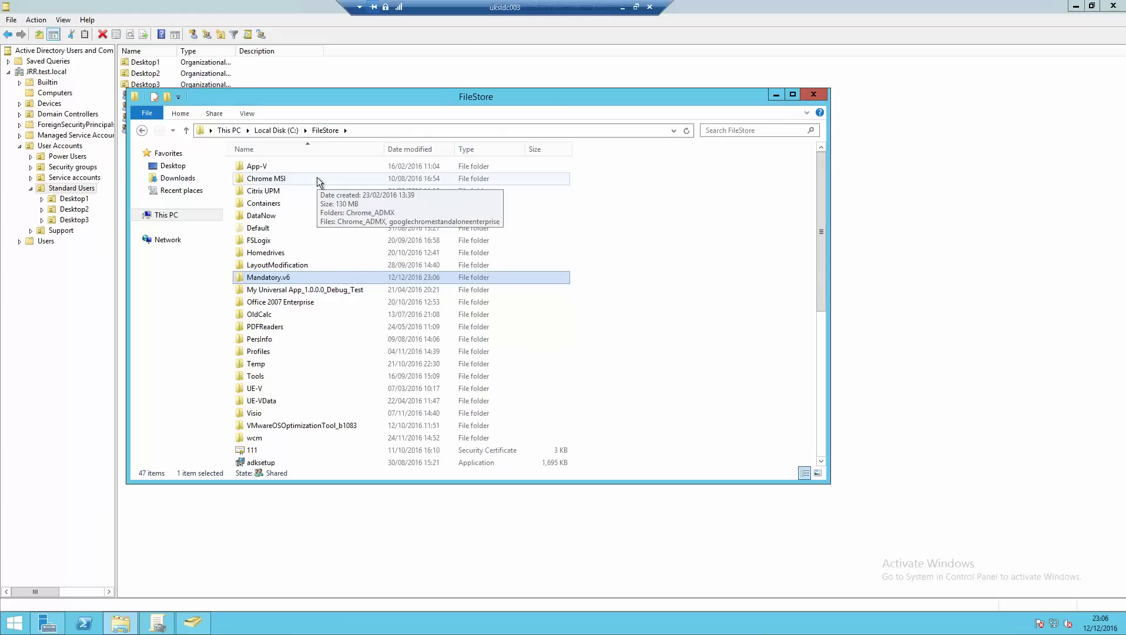
- Briefly view Mandatory.v6's properties, then browse into AppData\Roaming
key("alt+Return")
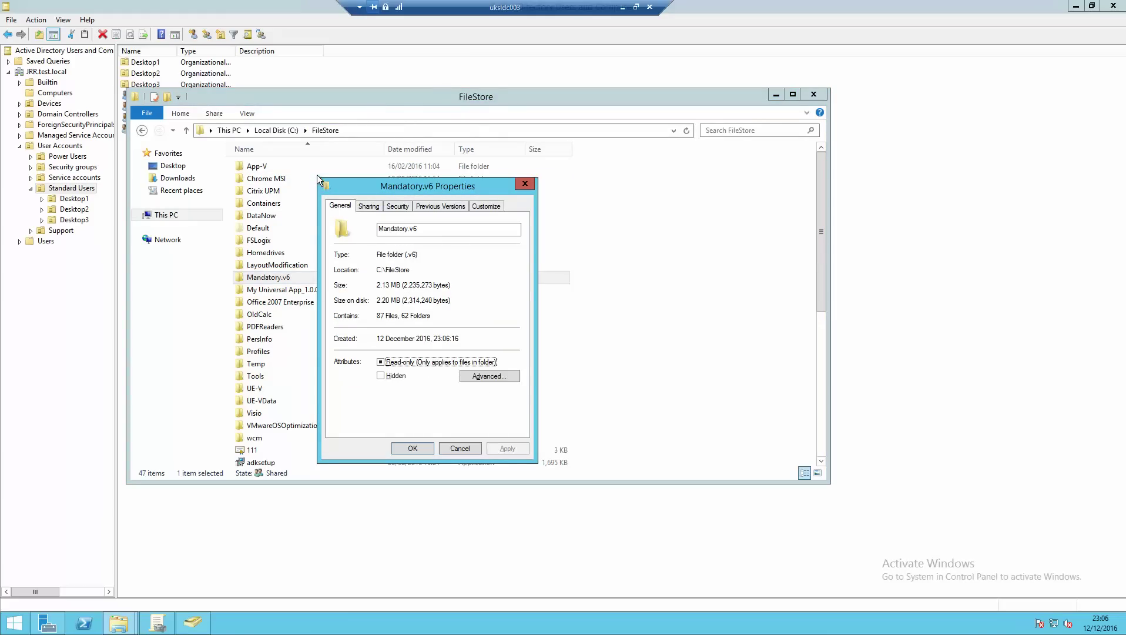
left_click(458, 448)
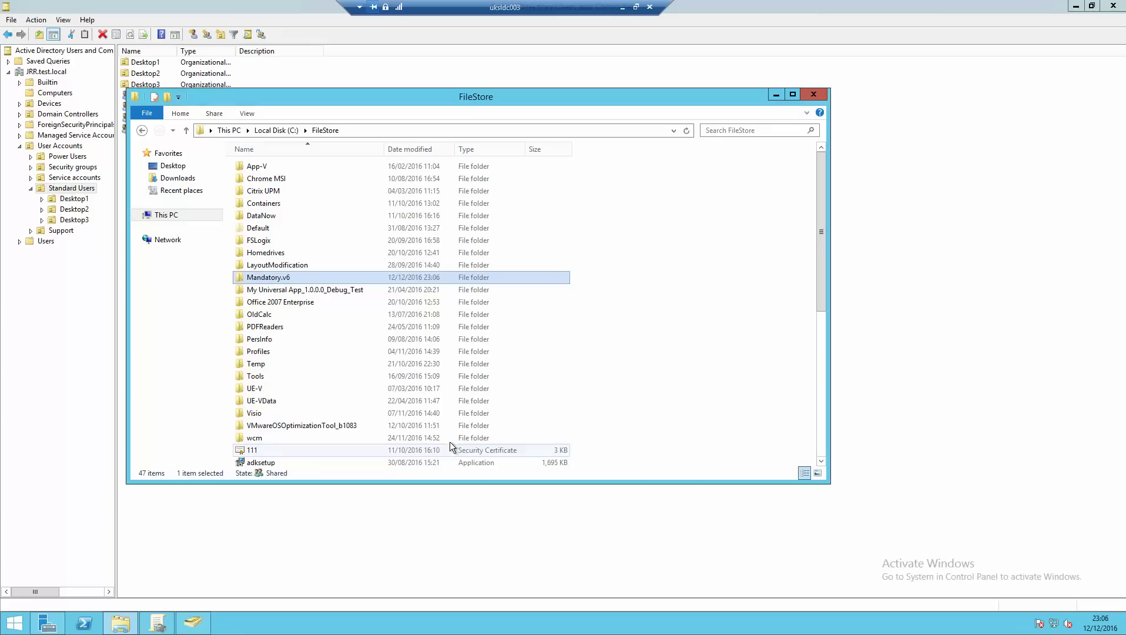
double_click(276, 279)
double_click(273, 166)
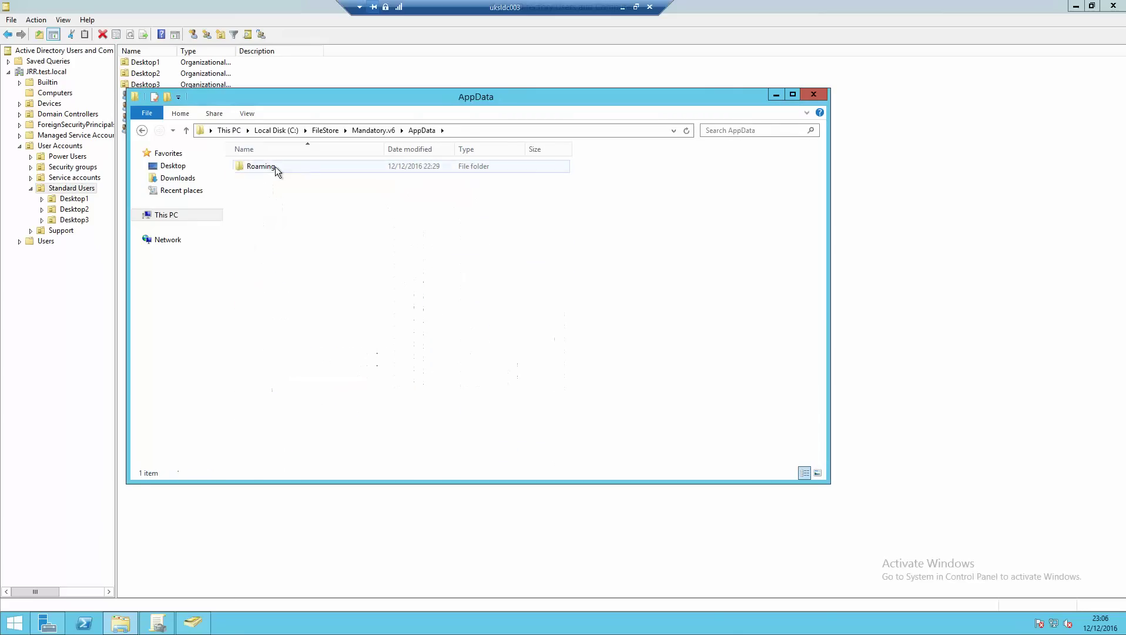
double_click(275, 166)
left_click(388, 130)
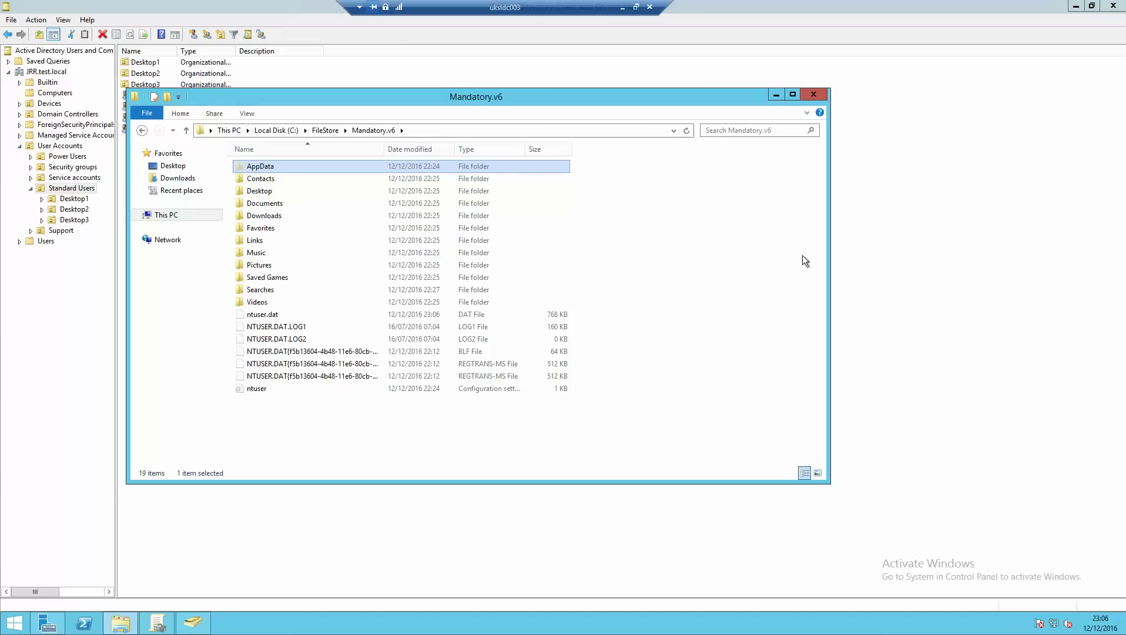
left_click(332, 130)
- Review Mandatory.v6's Security permissions for SYSTEM and Administrators, then reopen the folder
right_click(274, 279)
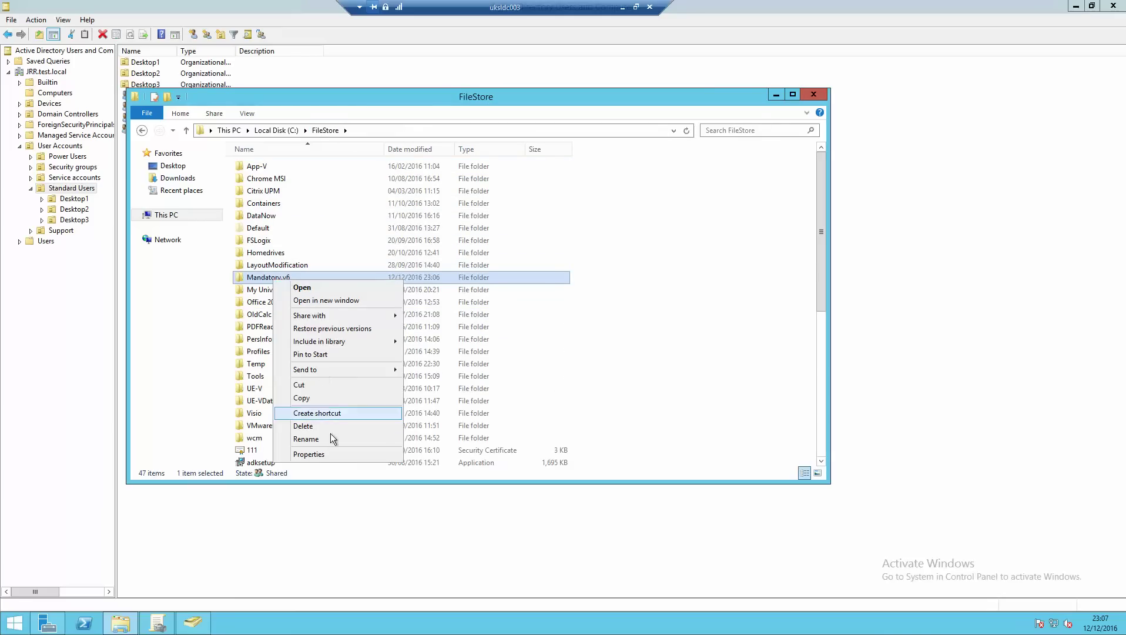
left_click(329, 455)
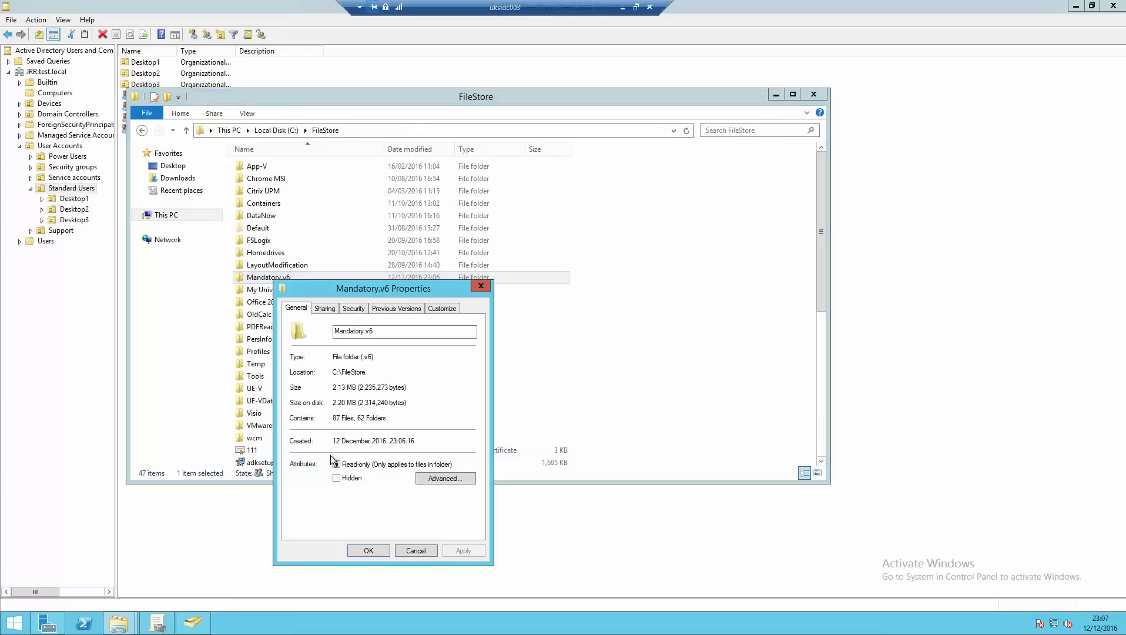
left_click(352, 308)
left_click(344, 365)
left_click(345, 375)
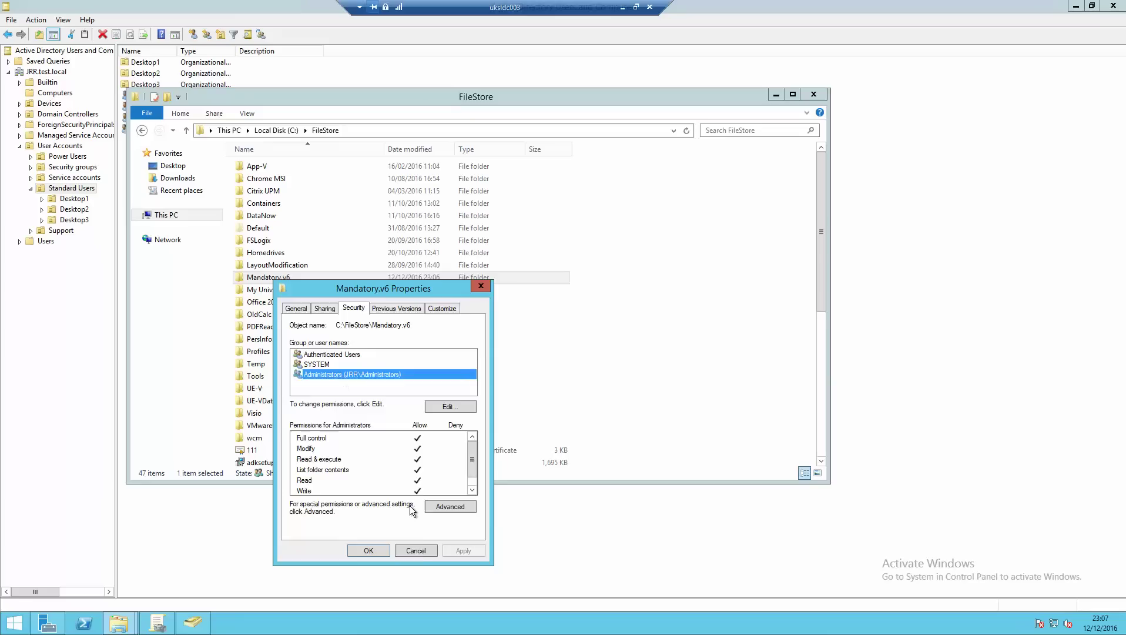
left_click(419, 550)
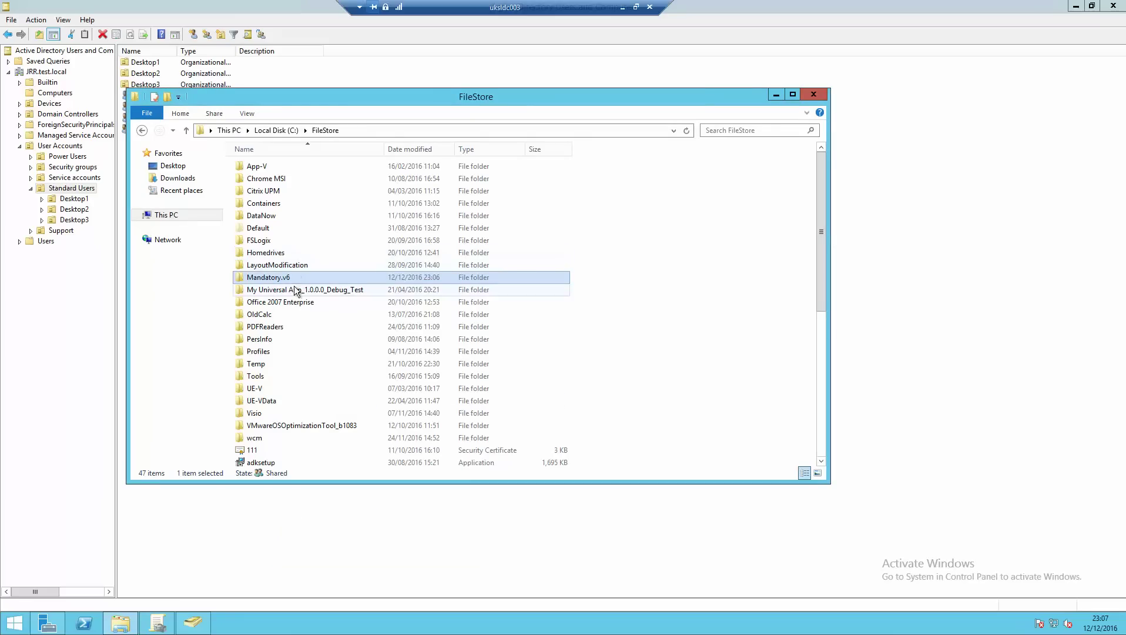
double_click(293, 278)
left_click(413, 130)
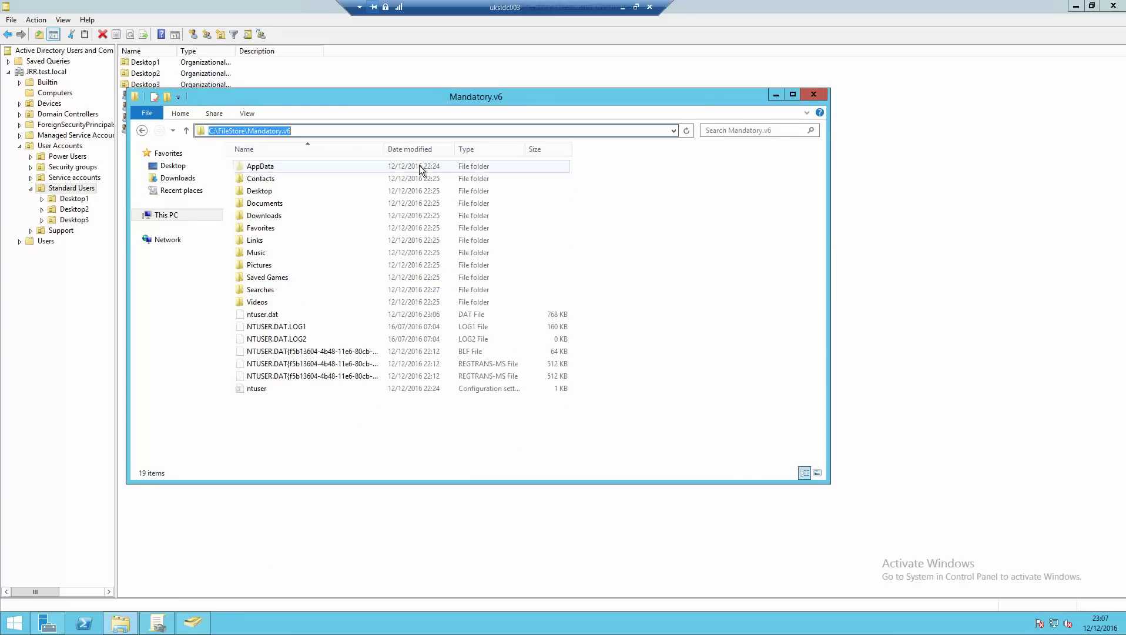
- Launch Registry Editor with admin rights and select HKEY_USERS
right_click(13, 625)
left_click(33, 594)
key("Return")
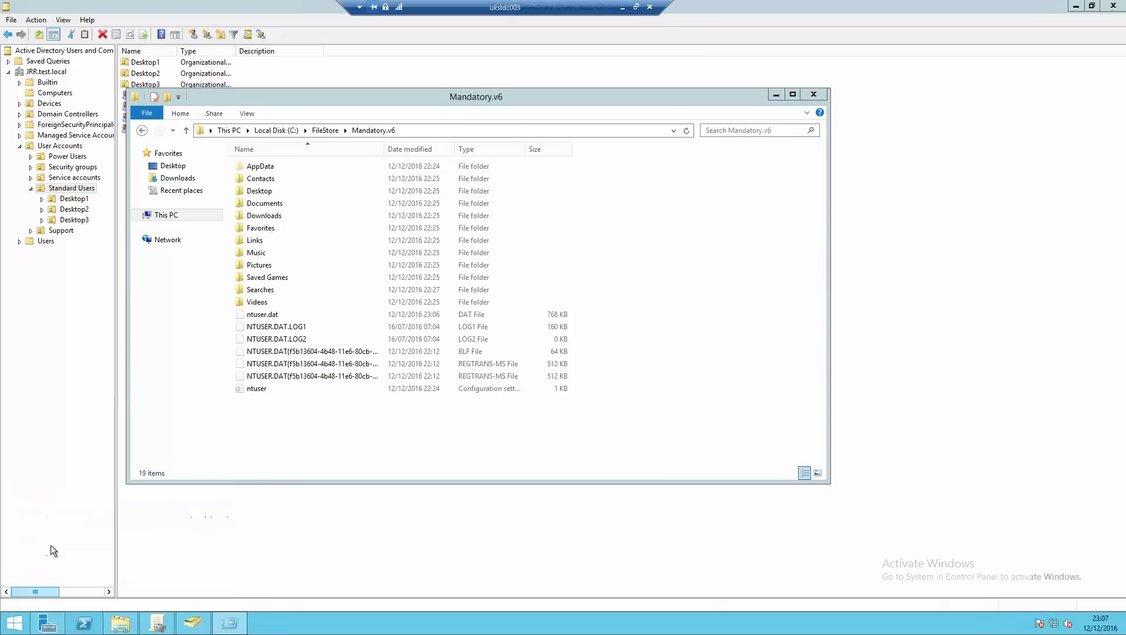
left_click(621, 328)
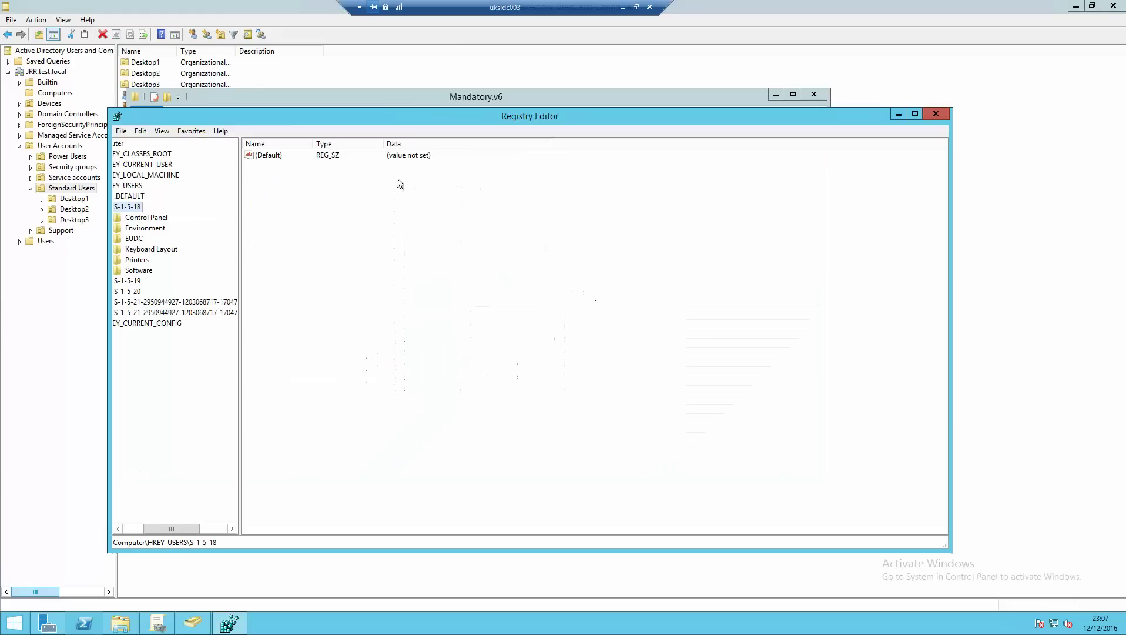
left_click_drag(183, 529, 162, 530)
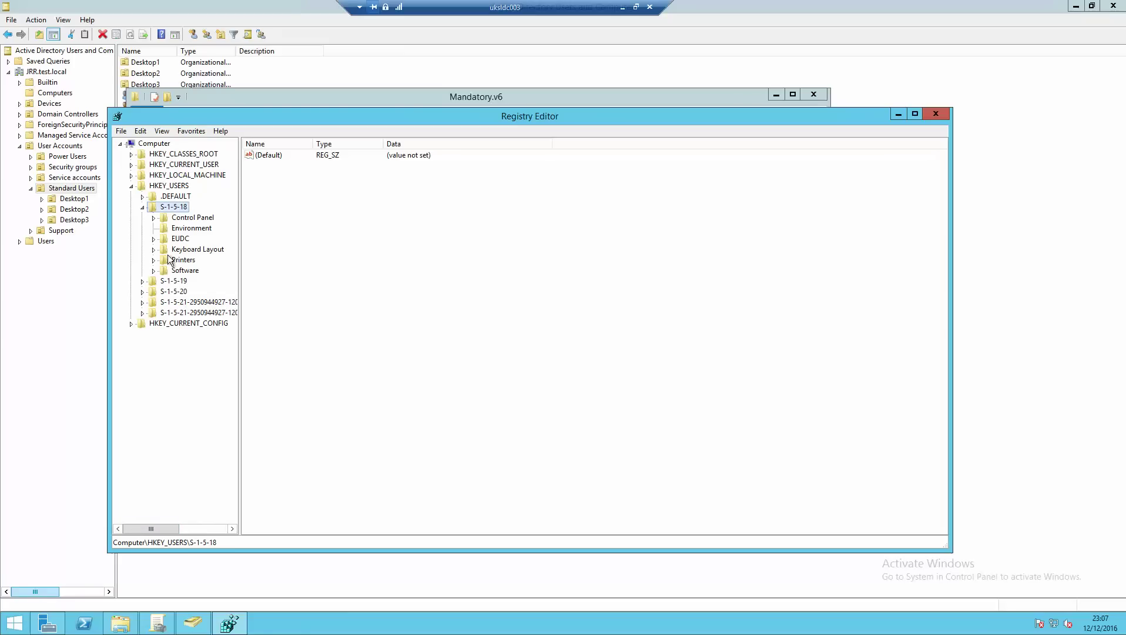
left_click(169, 185)
- Load the Mandatory.v6 ntuser.dat hive under the key name 'm'
left_click(130, 134)
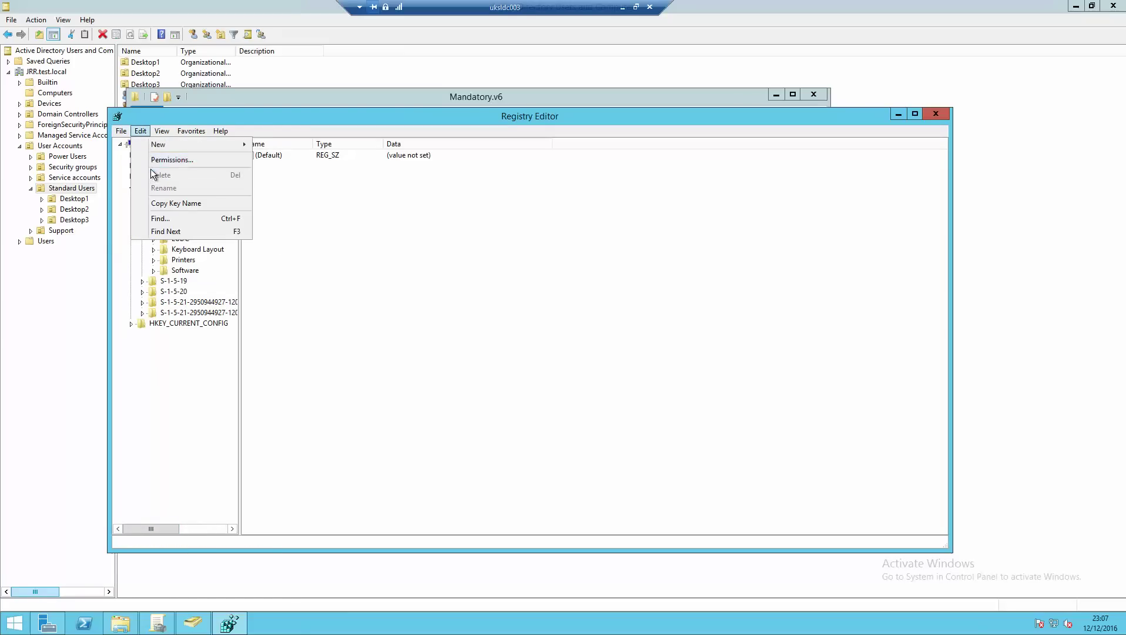
left_click(137, 171)
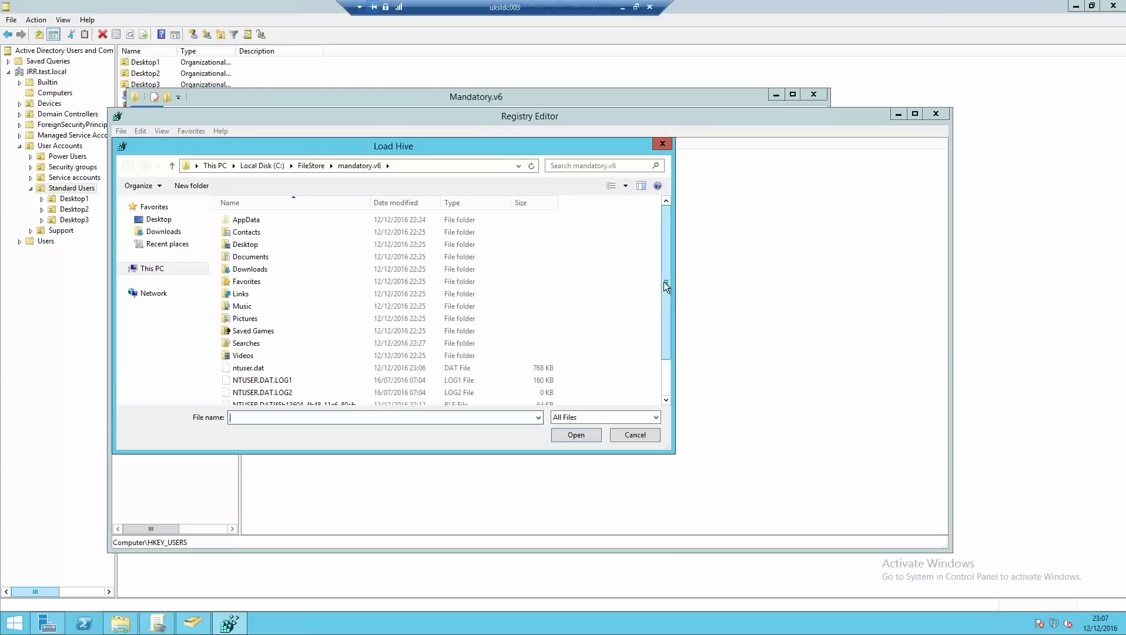
left_click_drag(664, 282, 658, 334)
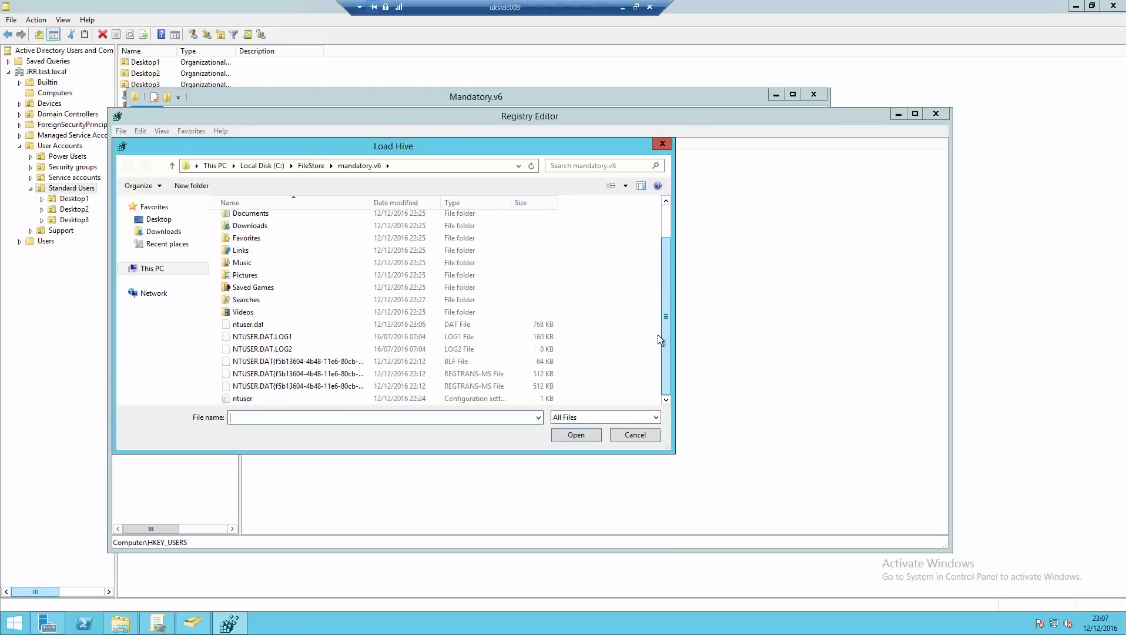
left_click(253, 325)
left_click(563, 433)
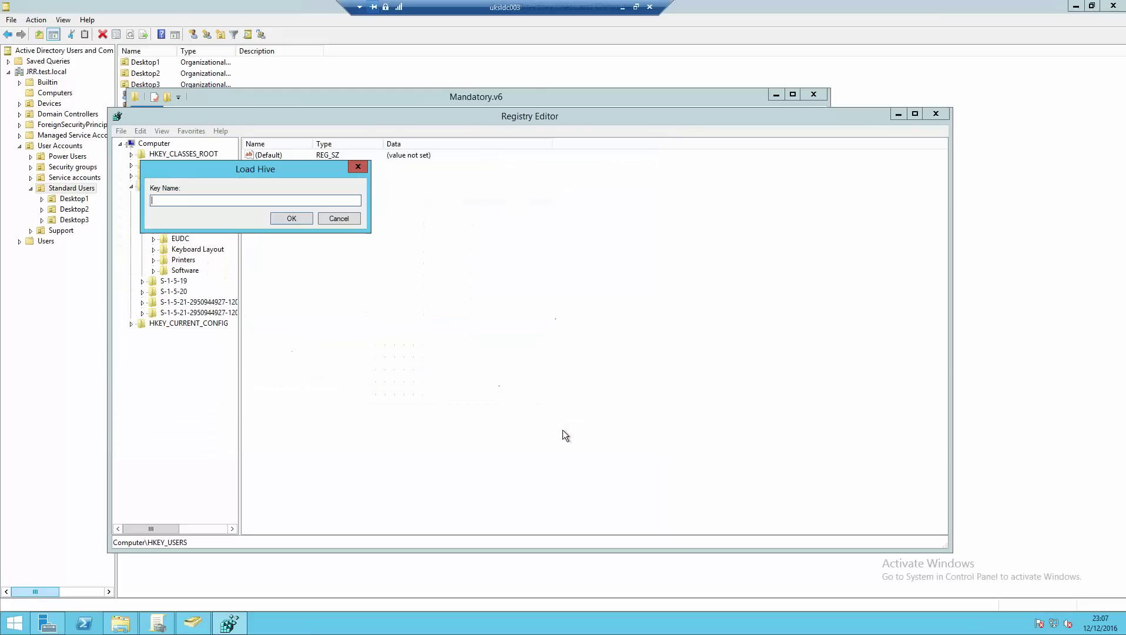
type("m")
left_click(292, 220)
- Check the m key's permissions for SYSTEM, Administrators and Authenticated Users
left_click(163, 207)
right_click(162, 207)
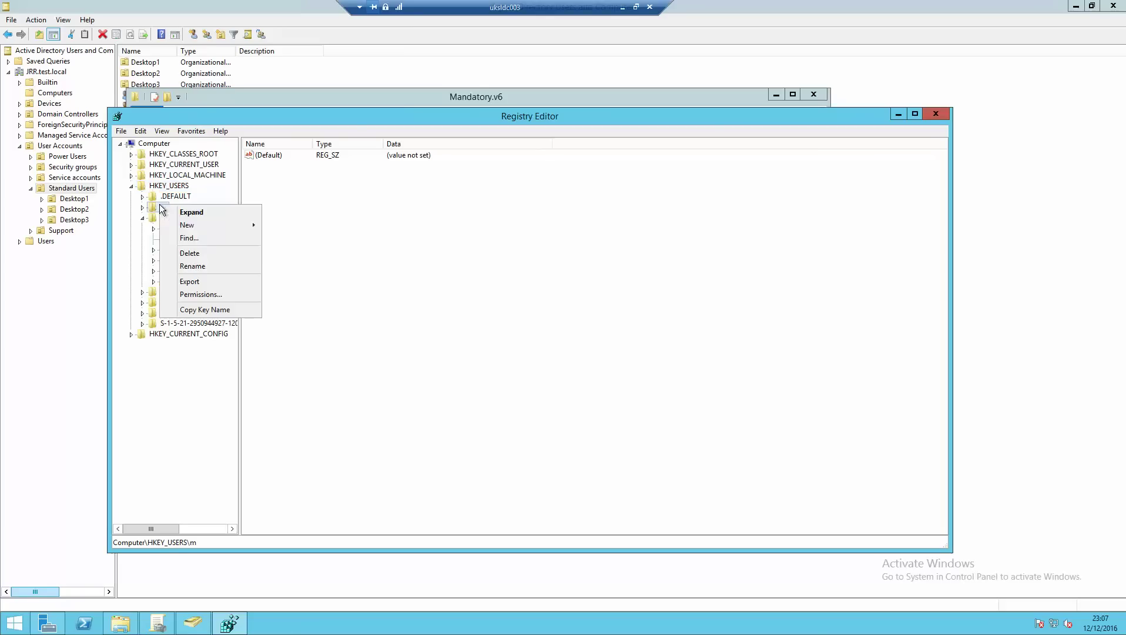
left_click(217, 289)
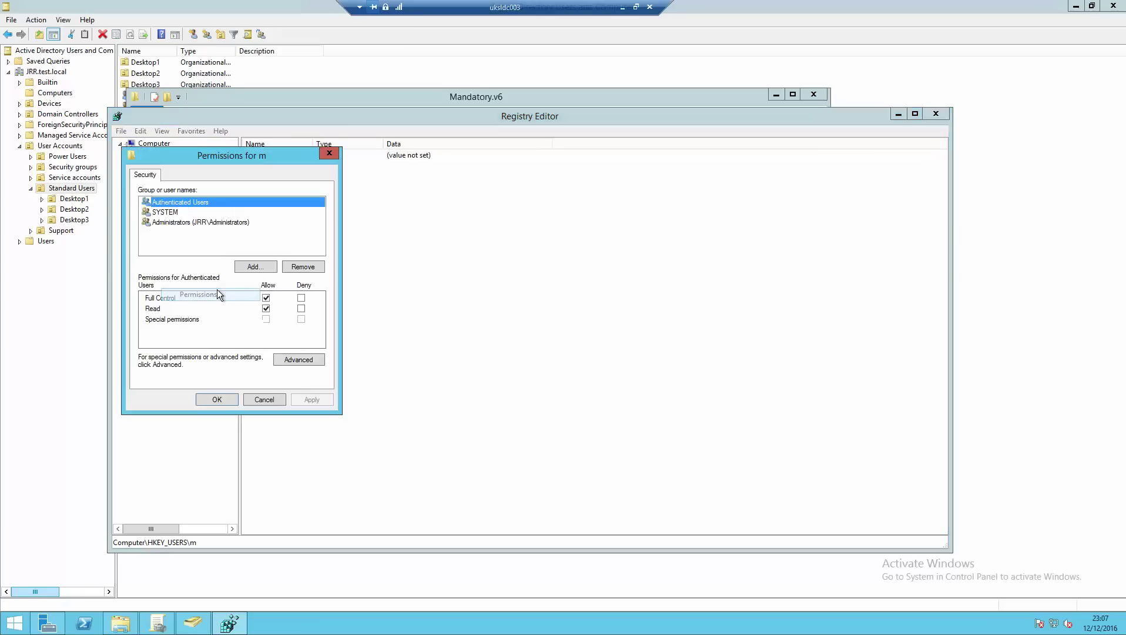
left_click(176, 211)
left_click(176, 221)
left_click(176, 202)
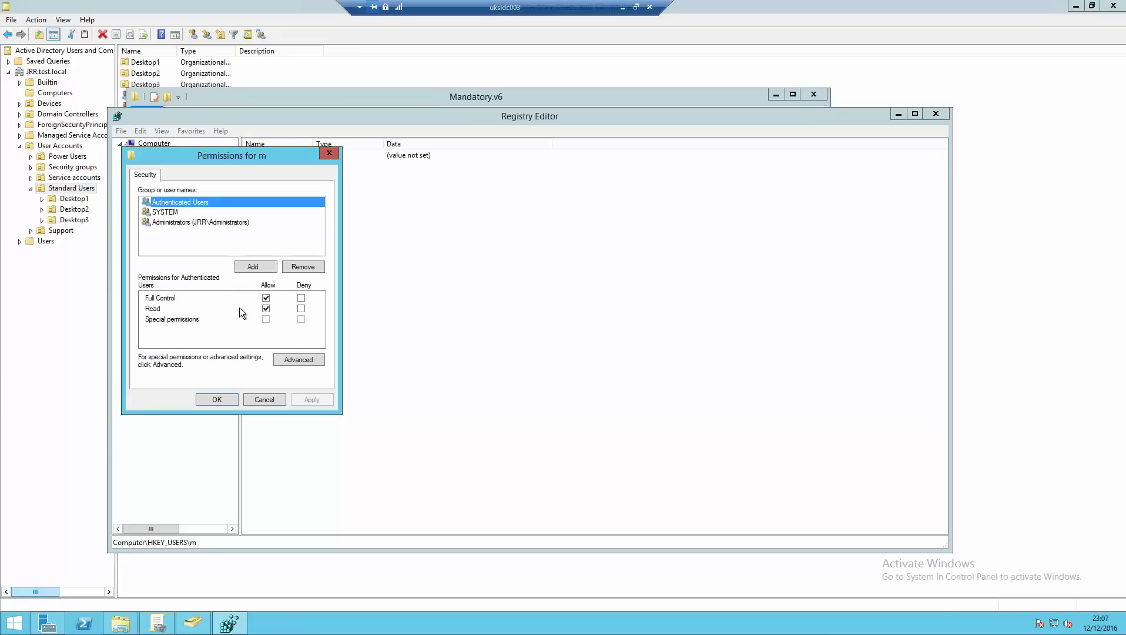
left_click(263, 398)
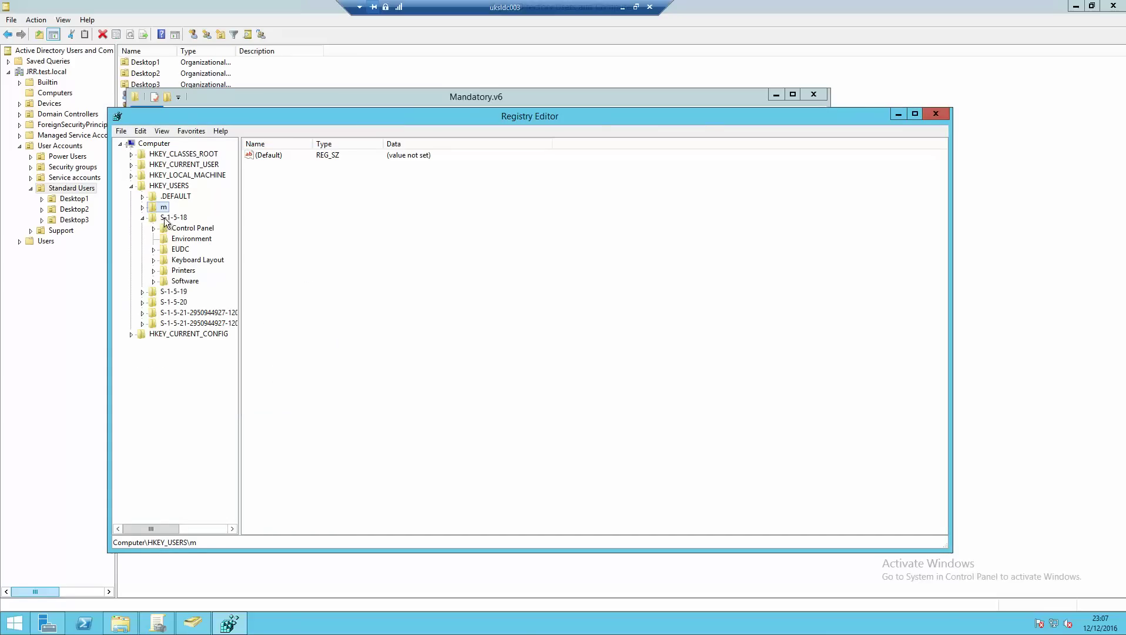
- Unload the m hive
left_click(120, 130)
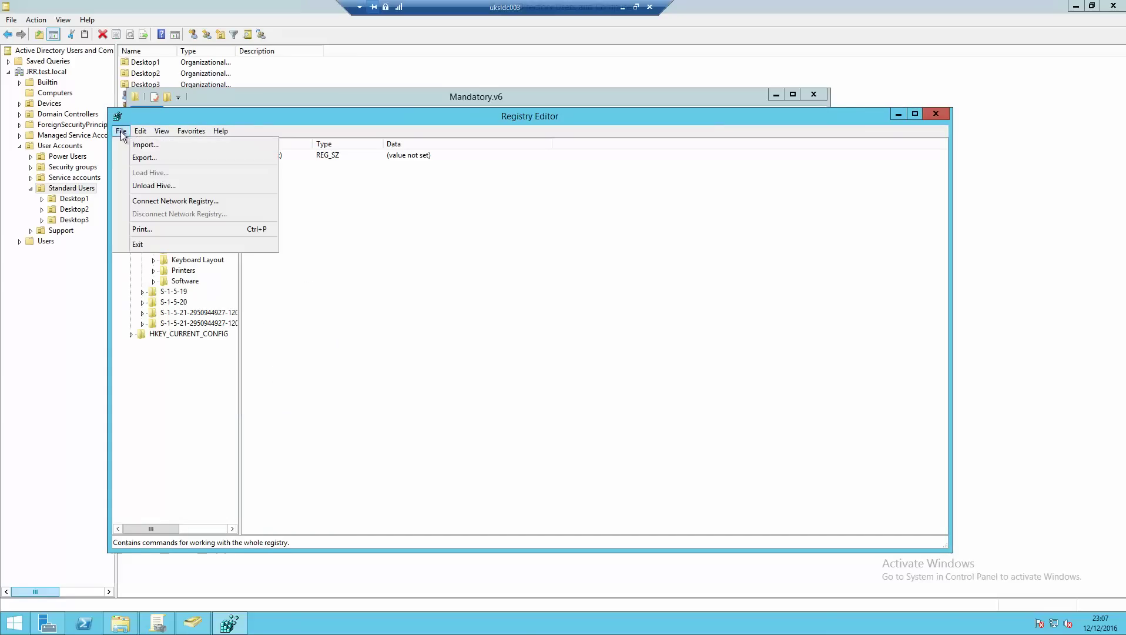
left_click(144, 186)
left_click(606, 311)
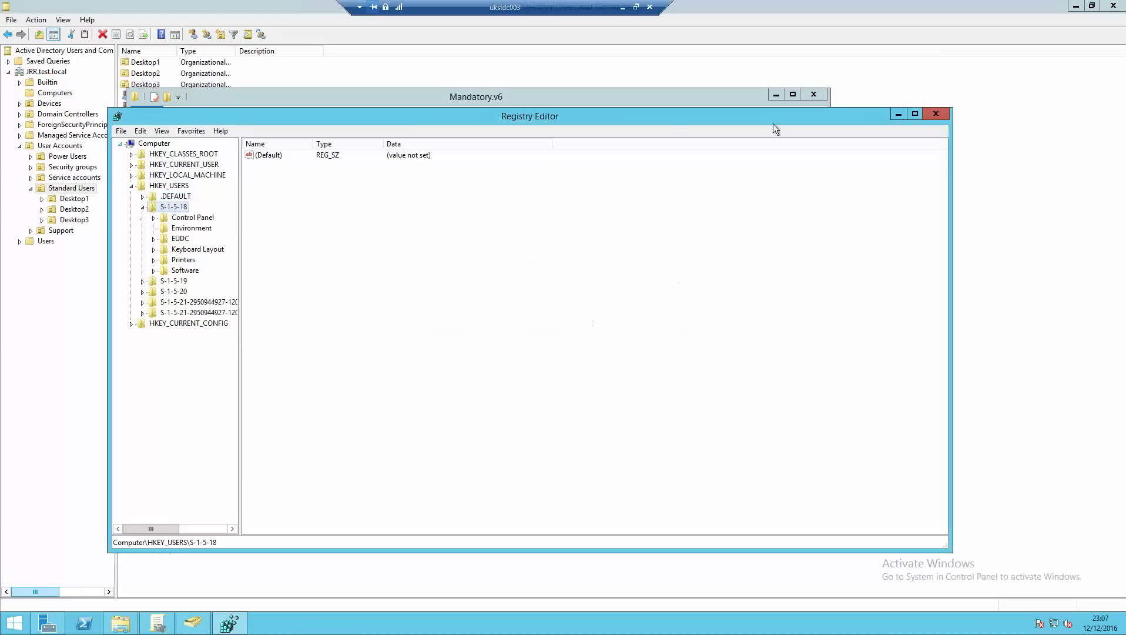
- Close Registry Editor and delete the five NTUSER.DAT log and REGTRANS-MS files
left_click(935, 117)
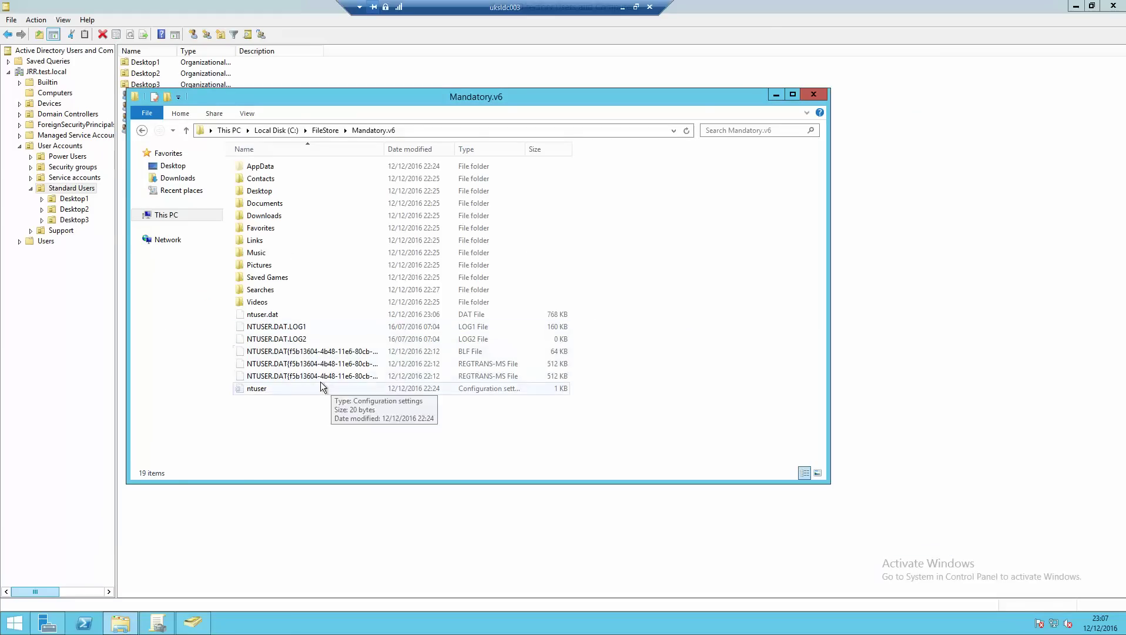
left_click(289, 328)
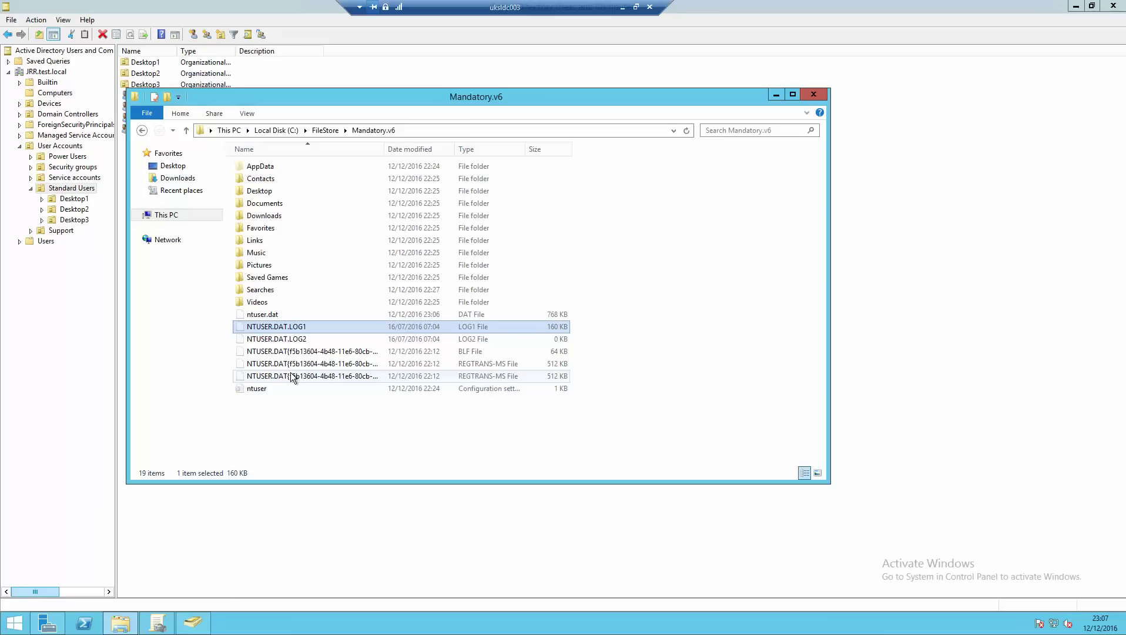
left_click(292, 376)
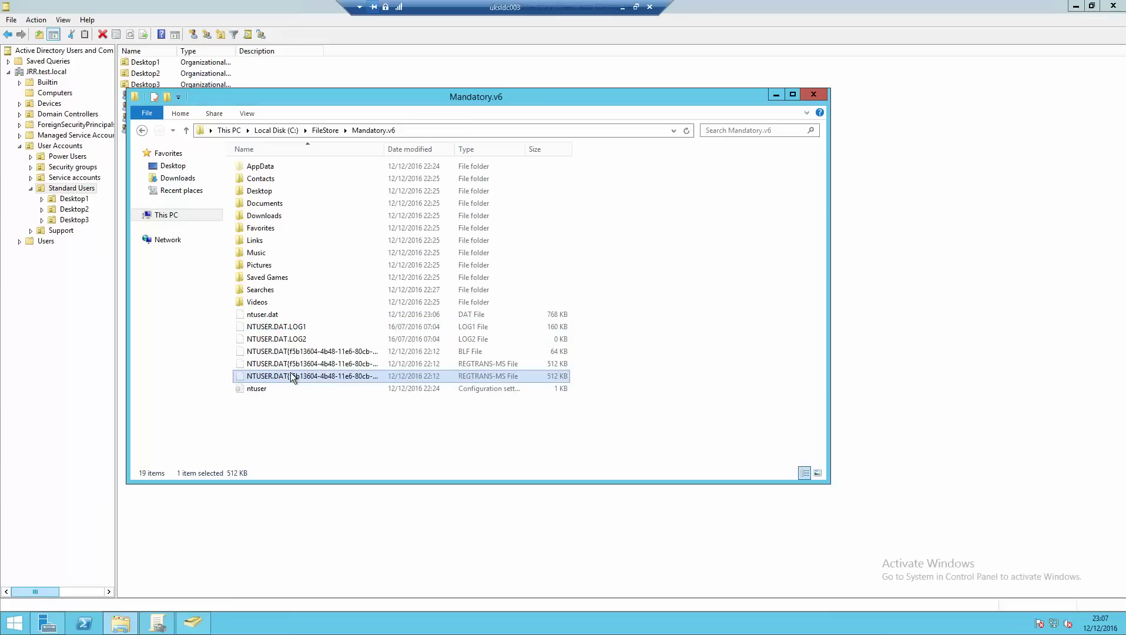
left_click(303, 327, "shift")
key("Delete")
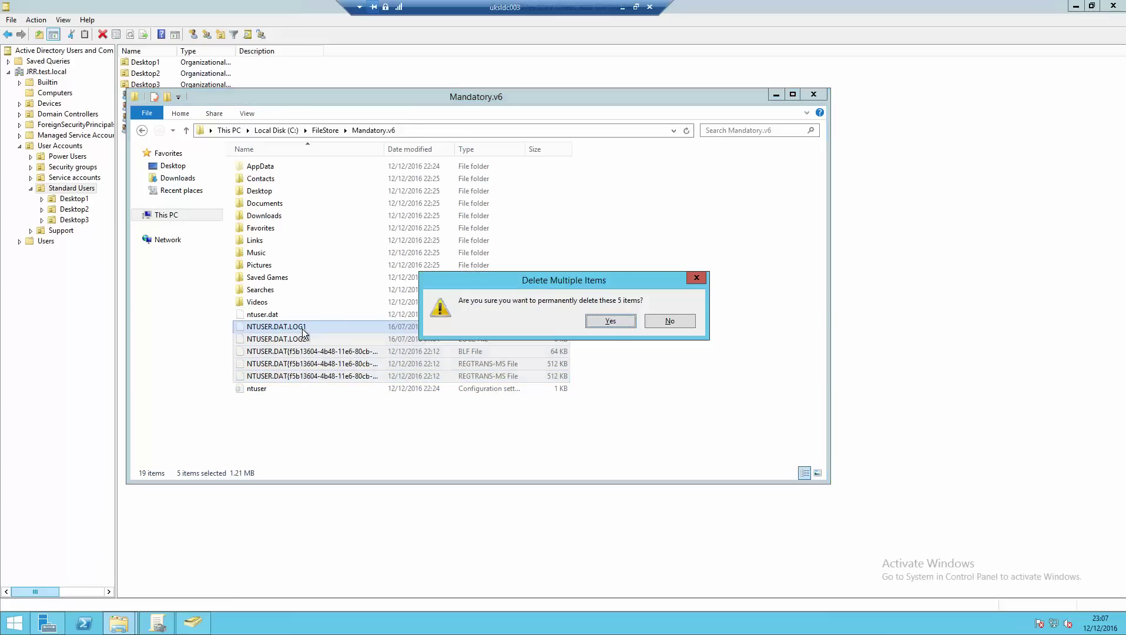
left_click(624, 324)
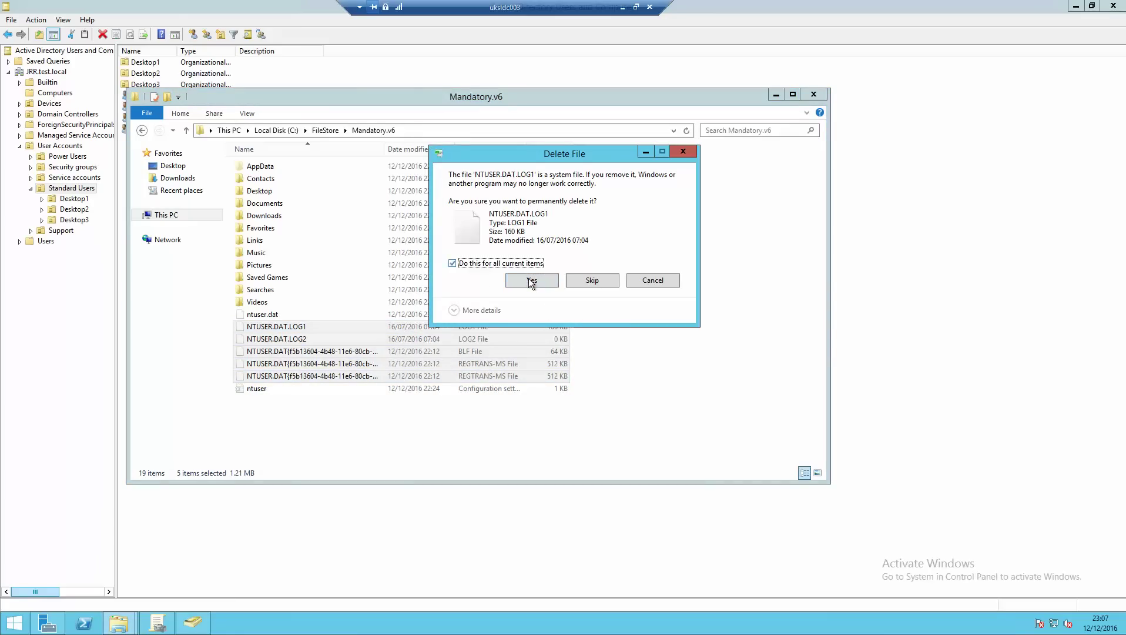
left_click(452, 263)
left_click(512, 278)
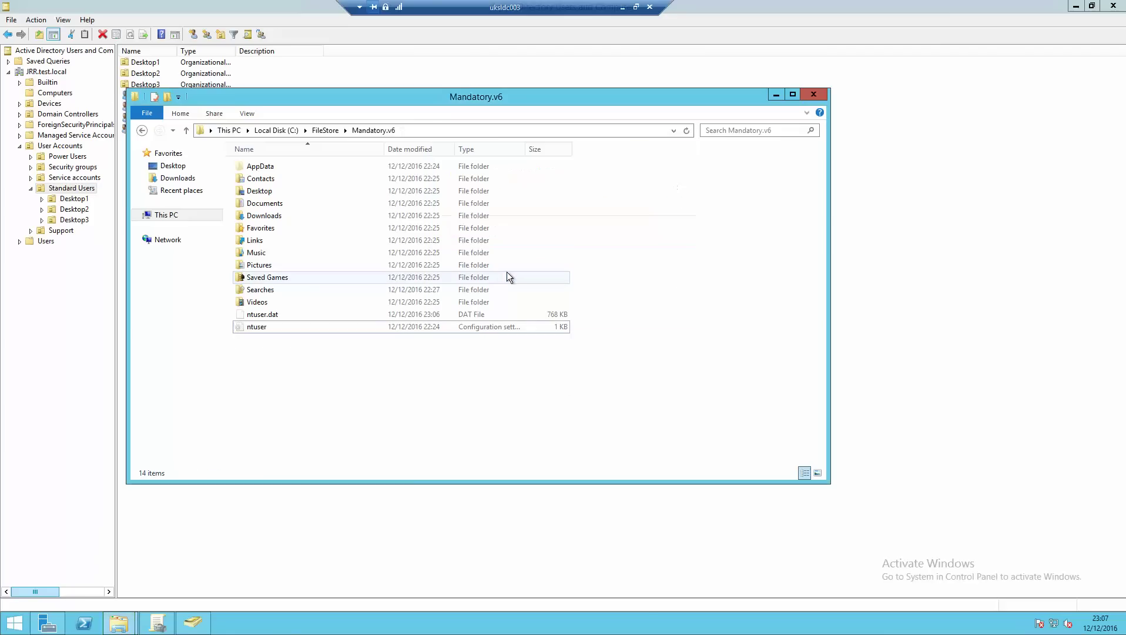
- Rename ntuser.dat to ntuser.man, accepting the extension change
left_click(270, 316)
right_click(270, 314)
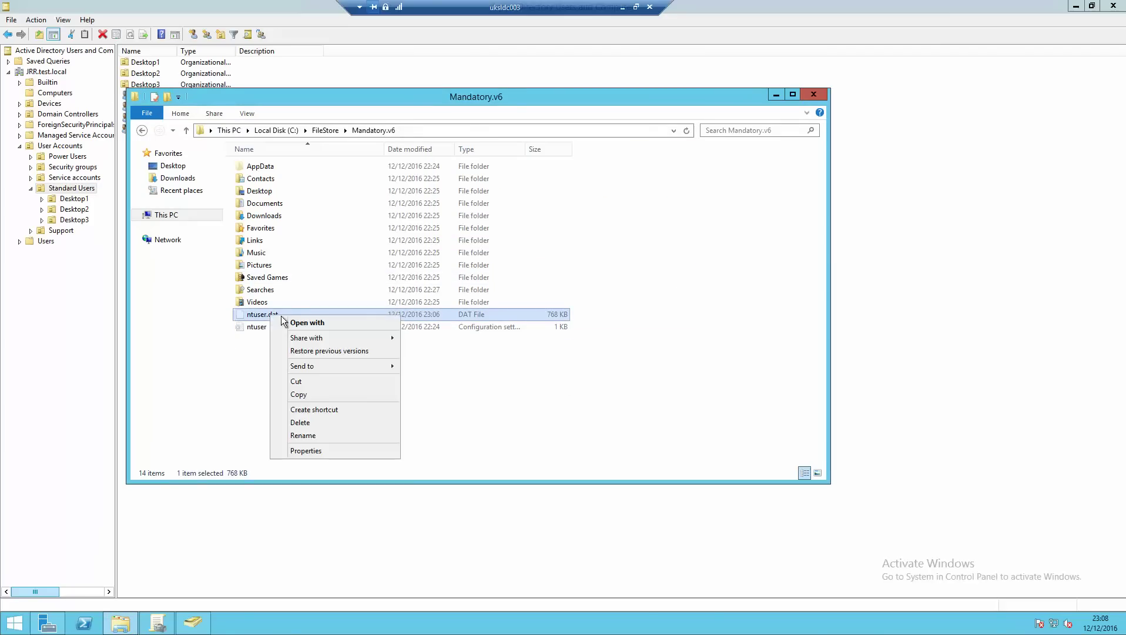
left_click(302, 439)
key("End")
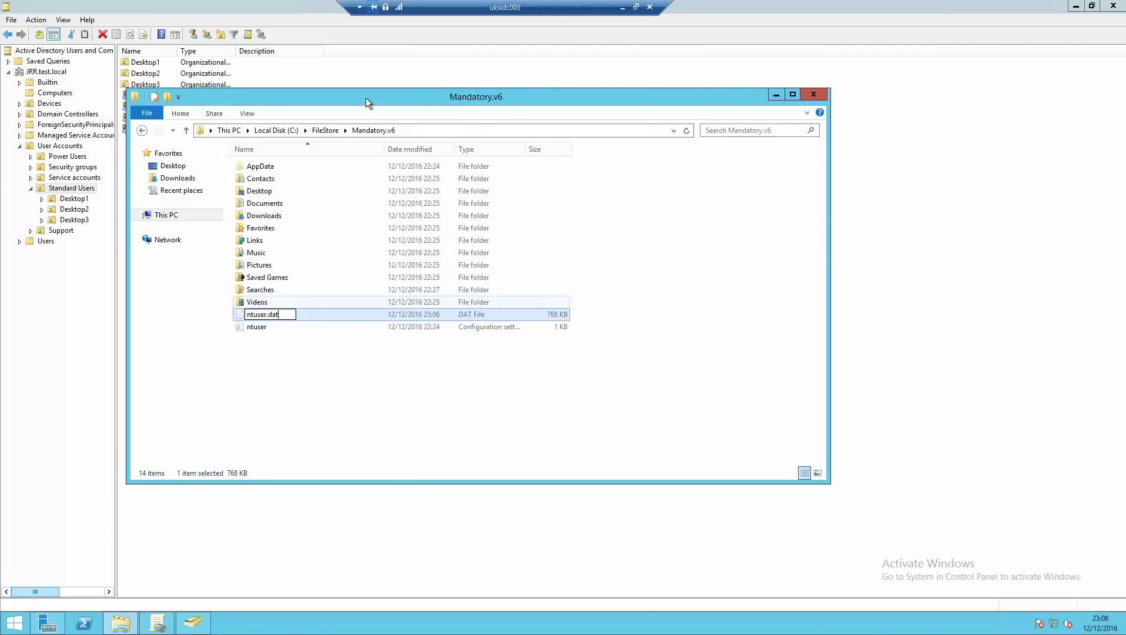
key("BackSpace")
key("BackSpace")
key("BackSpace")
type("man")
key("Return")
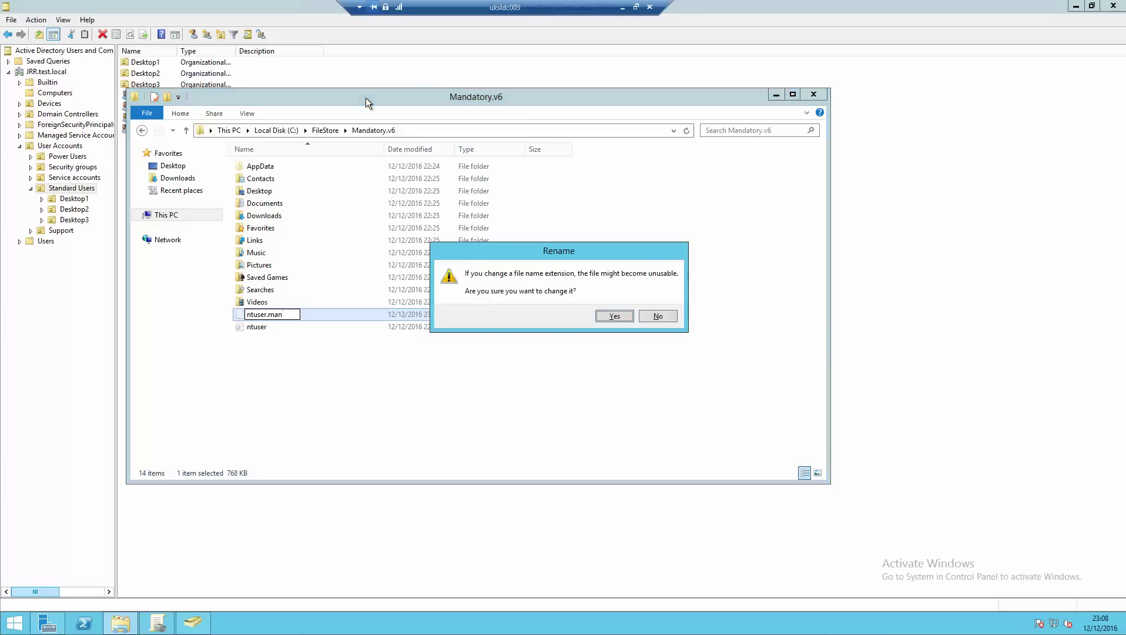
left_click(612, 316)
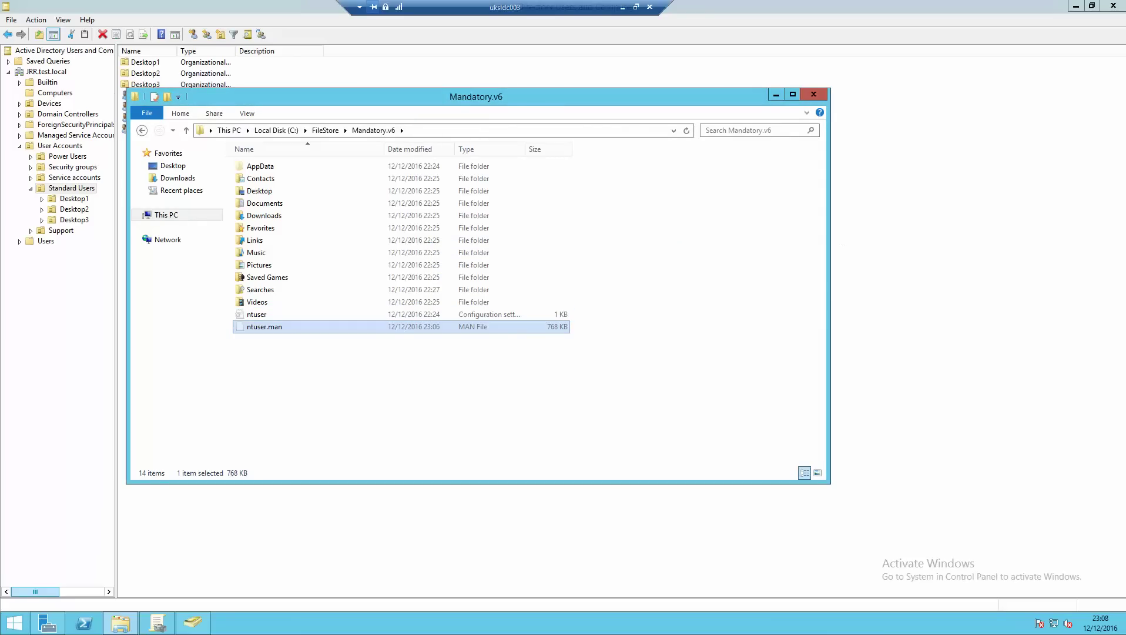
right_click(313, 360)
- Create a 'mandatory' text file containing v6, save it, and return to FileStore
mouse_move(382, 492)
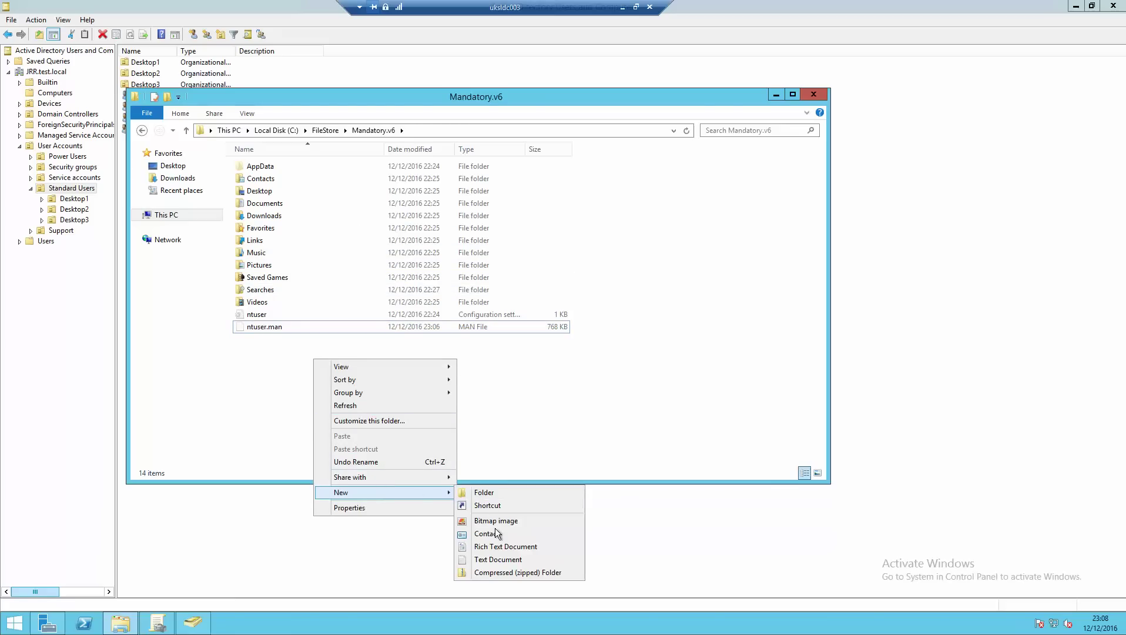
left_click(498, 559)
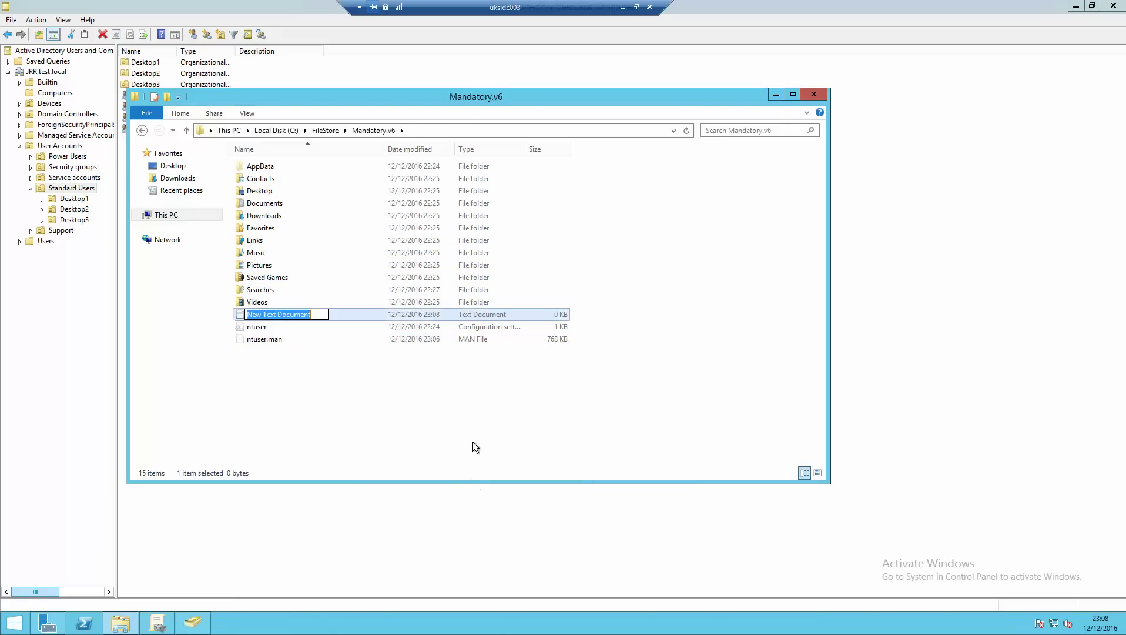
type("mandat")
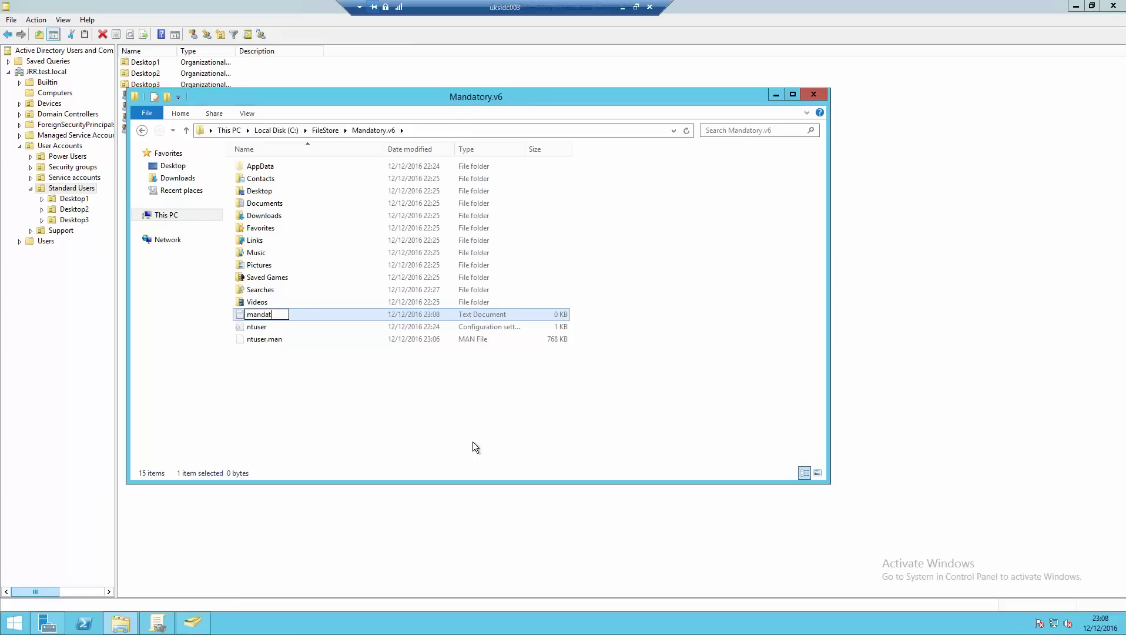
type("ory")
key("Return")
key("Return")
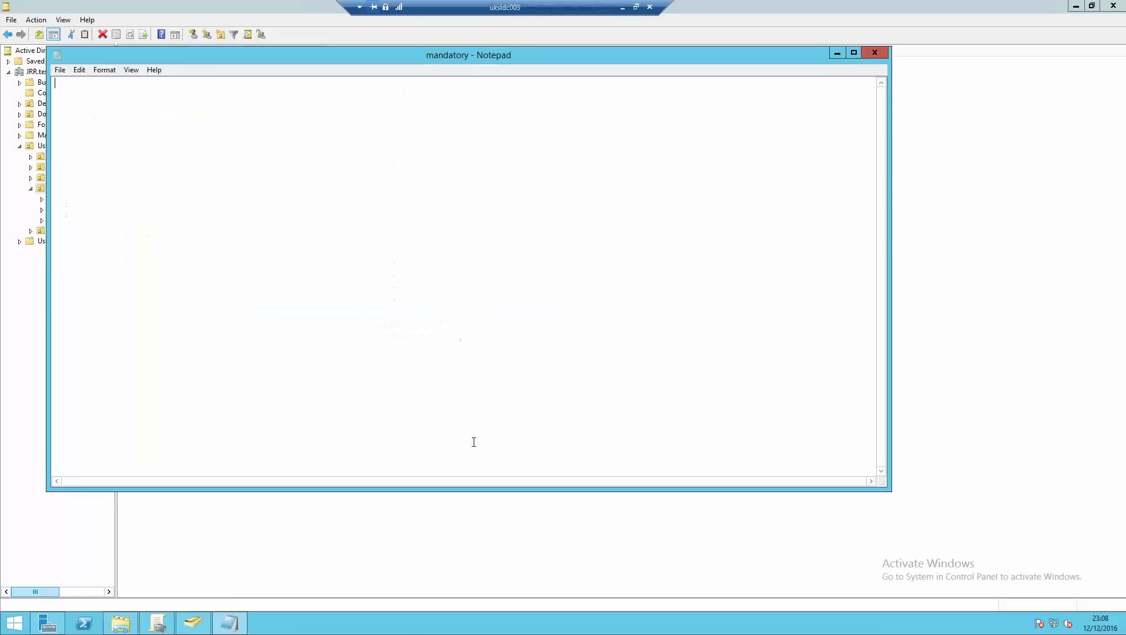
type("v6")
key("alt+f")
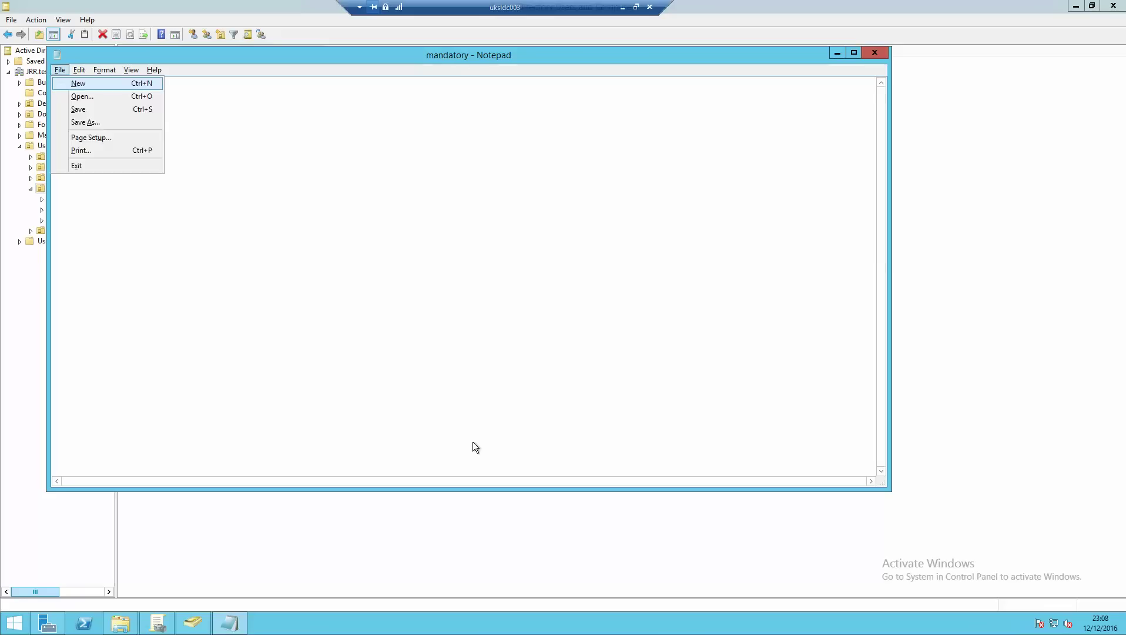
key("s")
left_click(880, 53)
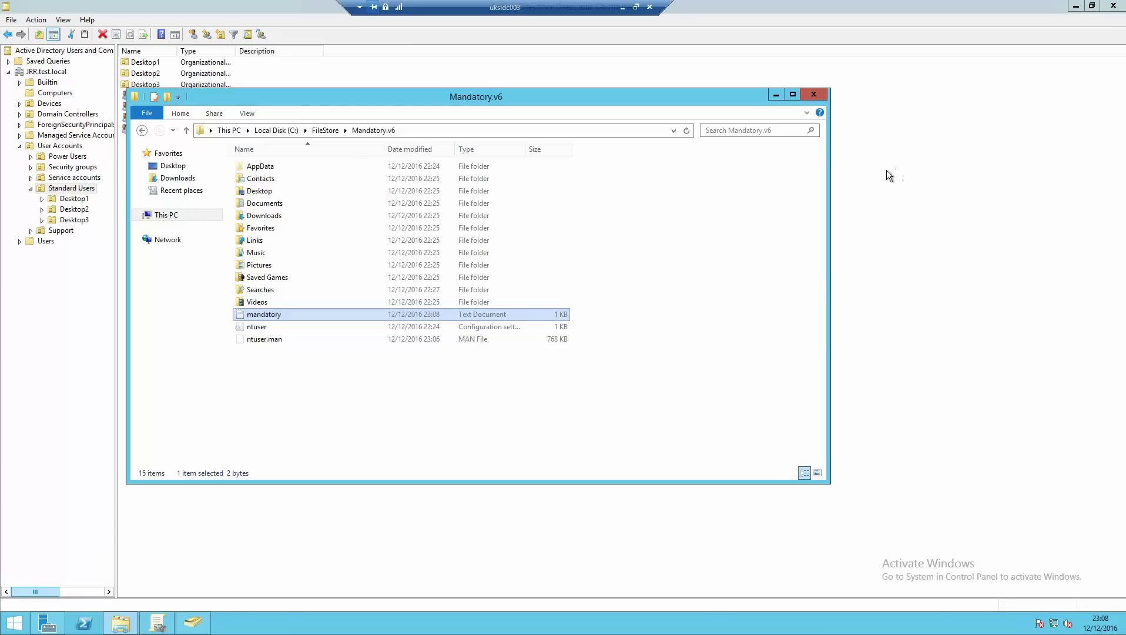
left_click(325, 129)
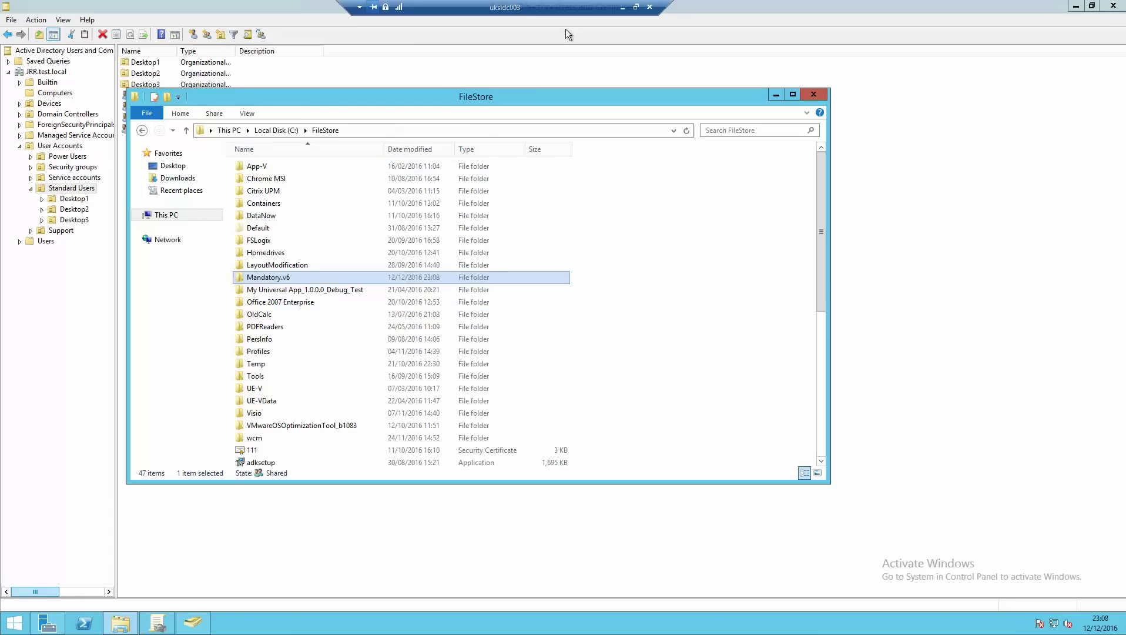
- Sign out of UKSLD201 from the Start right-click menu, then minimize it and restore the uksldc003 session
left_click(622, 8)
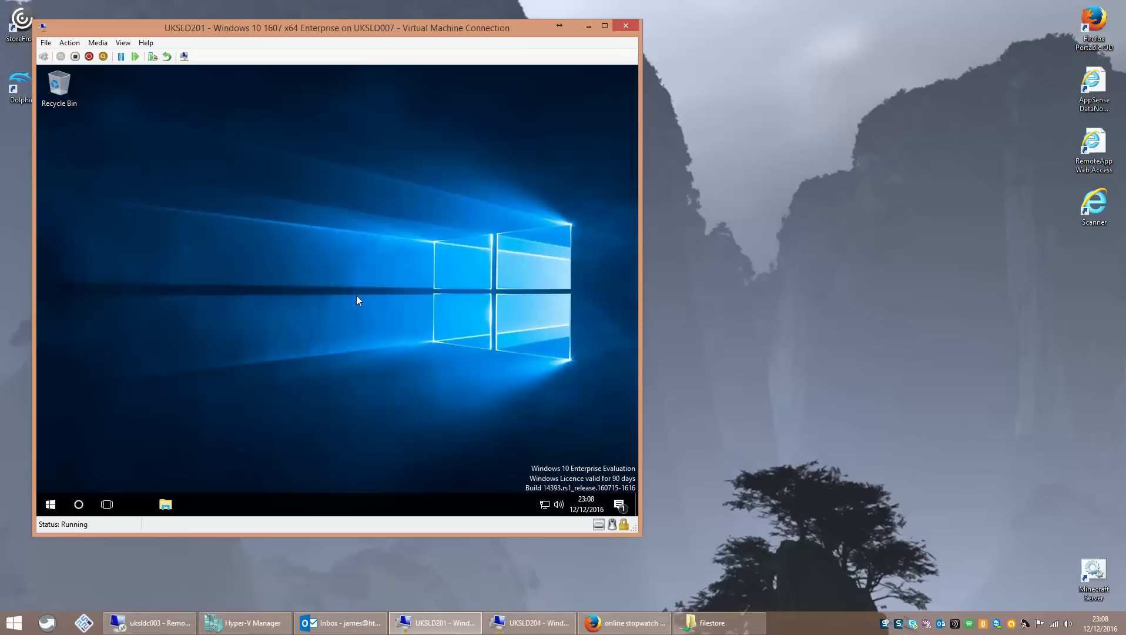
left_click(51, 504)
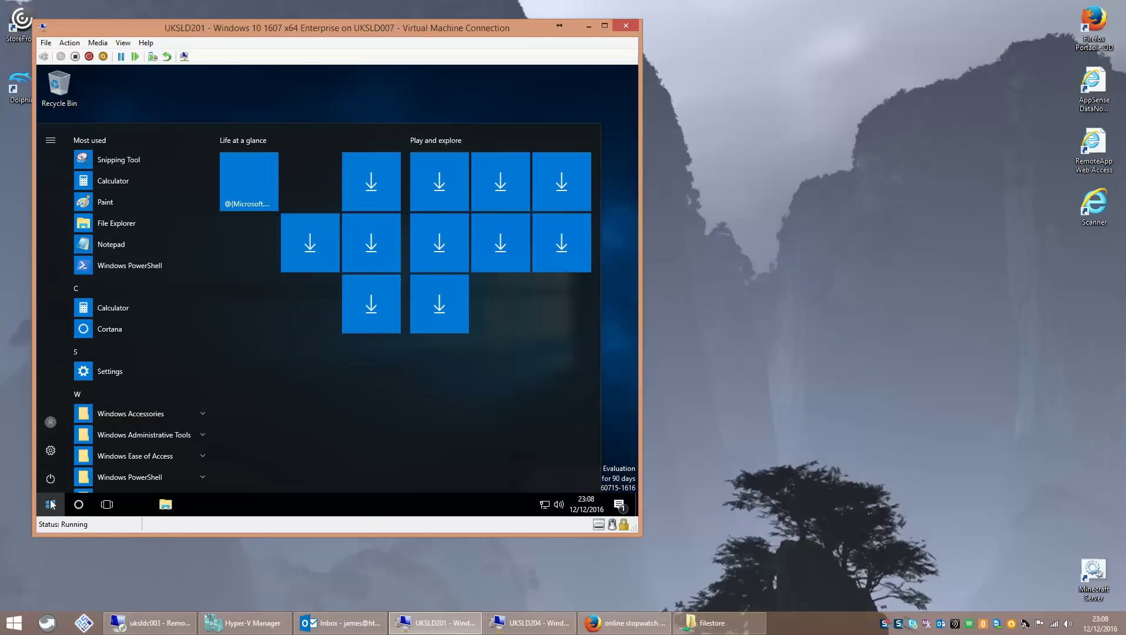
right_click(51, 504)
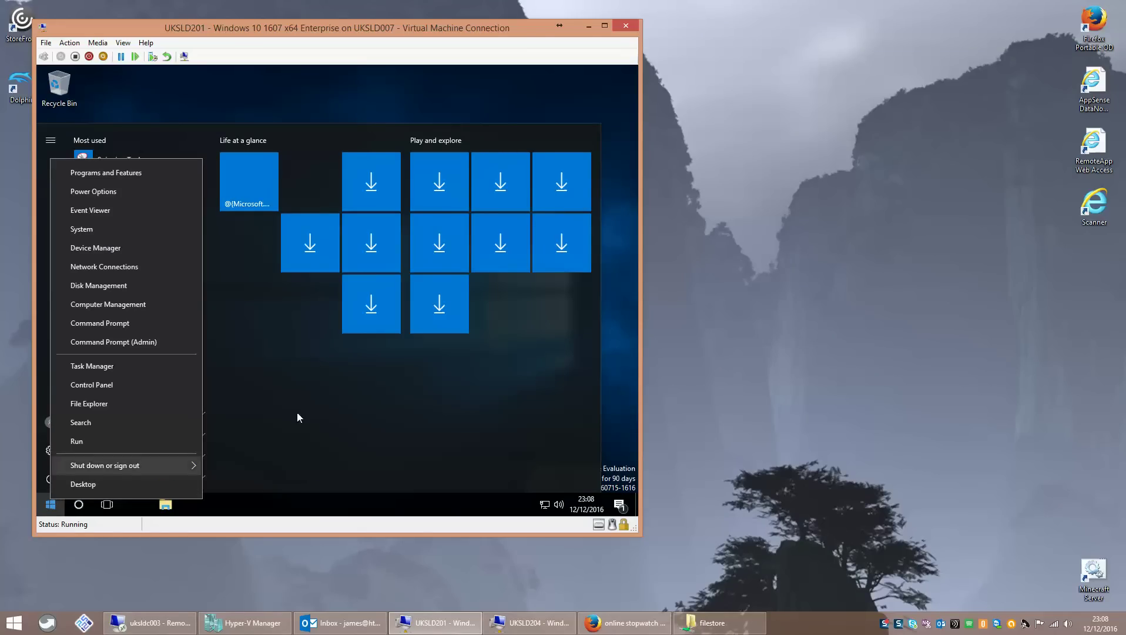
left_click(312, 409)
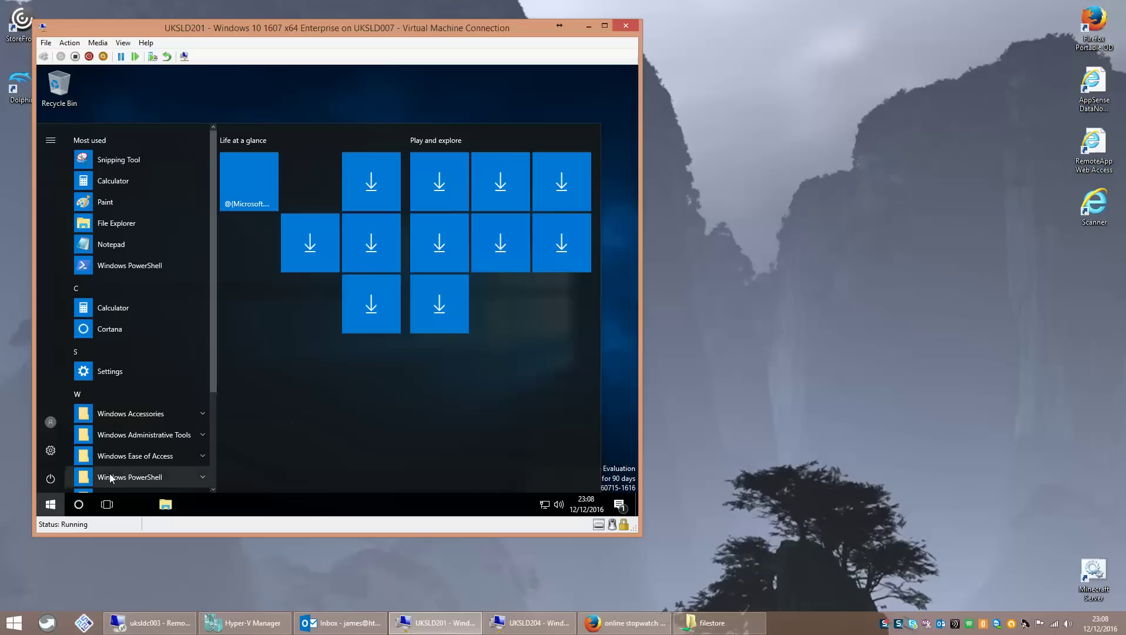
right_click(47, 507)
mouse_move(83, 472)
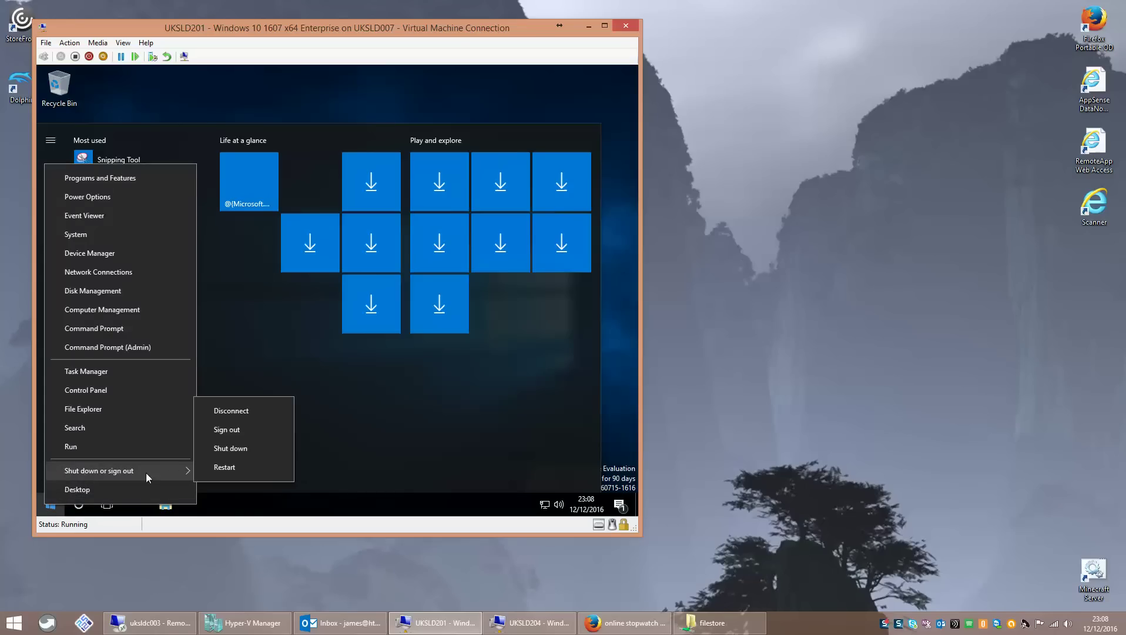
left_click(240, 429)
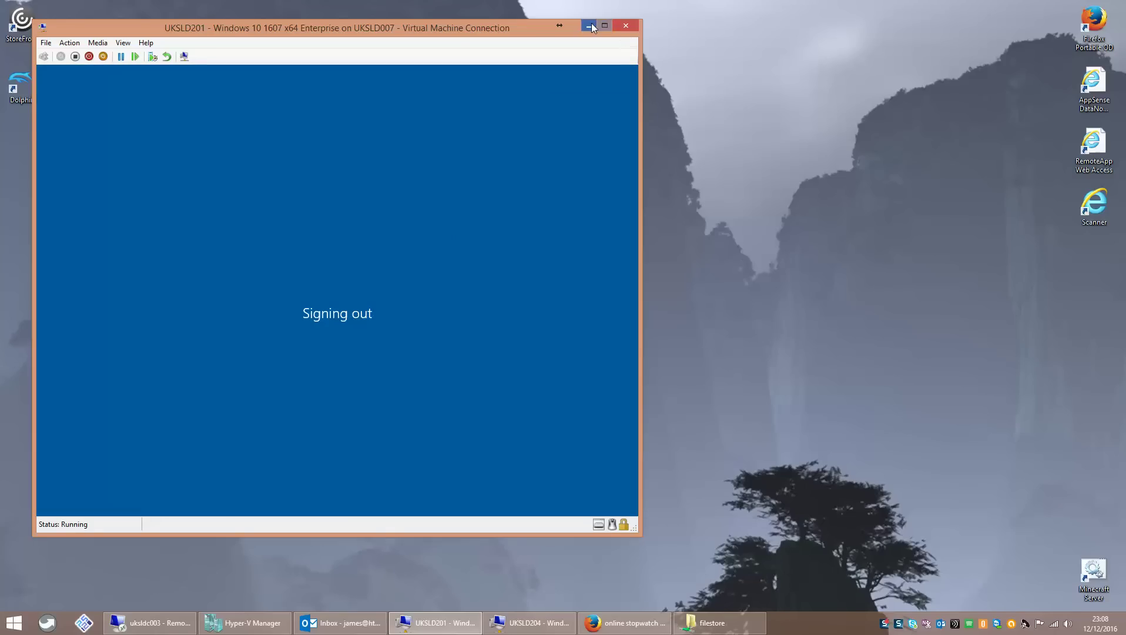
left_click(590, 27)
left_click(188, 621)
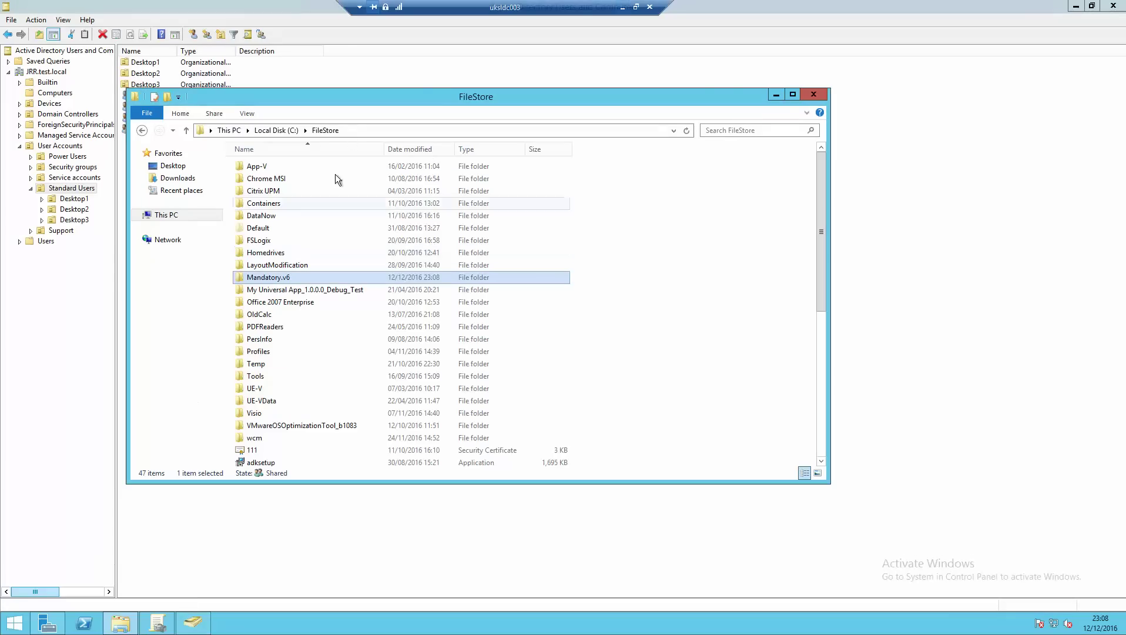
- Enter \\UKSLDC003\FileStore\Mandatory as the test user's profile path and Remote Desktop Services profile path, then save
left_click(776, 95)
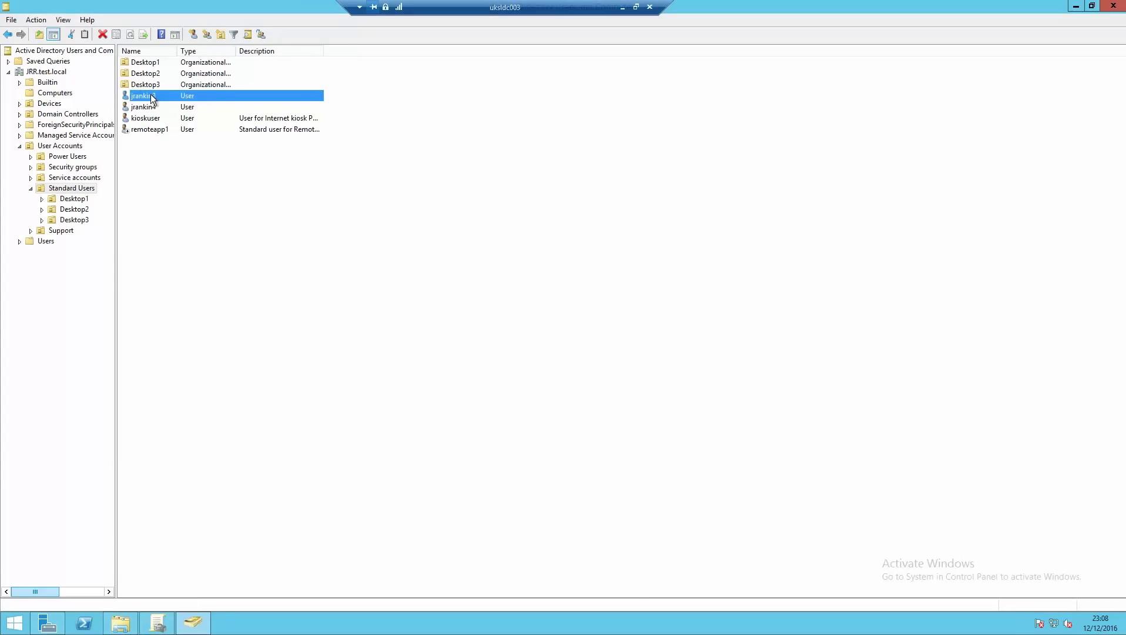
left_click(282, 100)
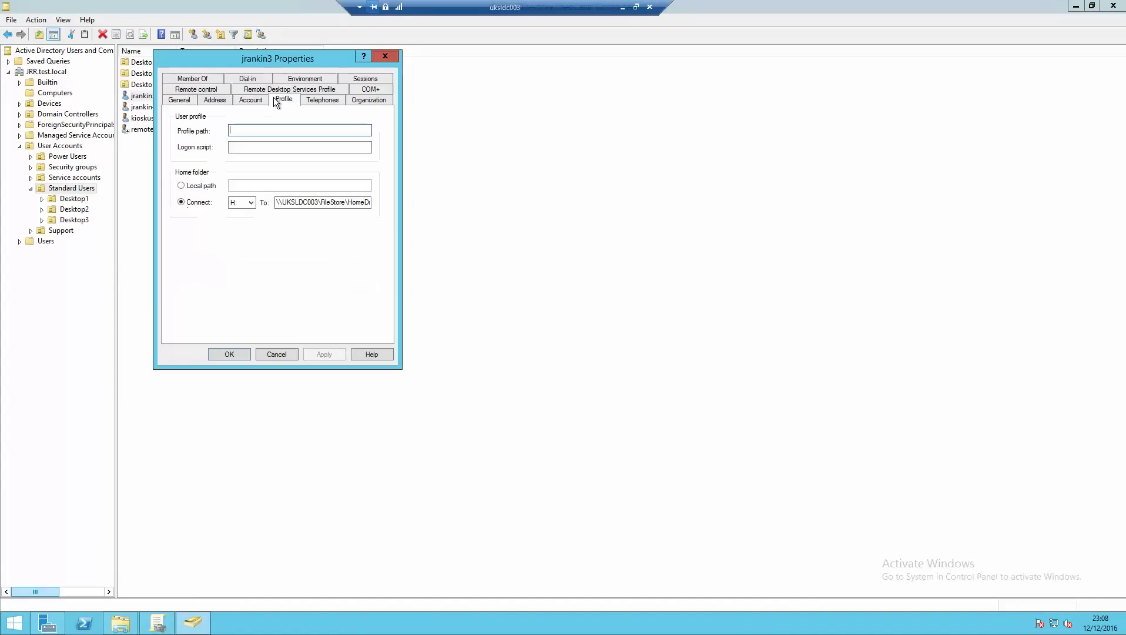
type("\\UKSLDC003\\F")
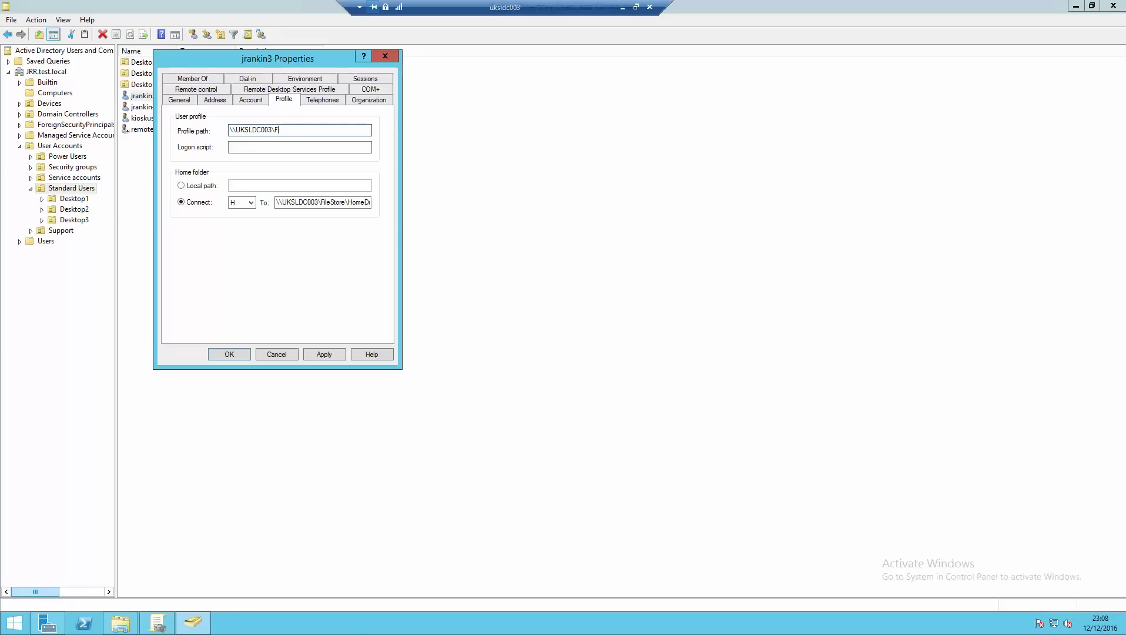
type("ileStore\\Mandatory")
key("ctrl+a")
key("ctrl+c")
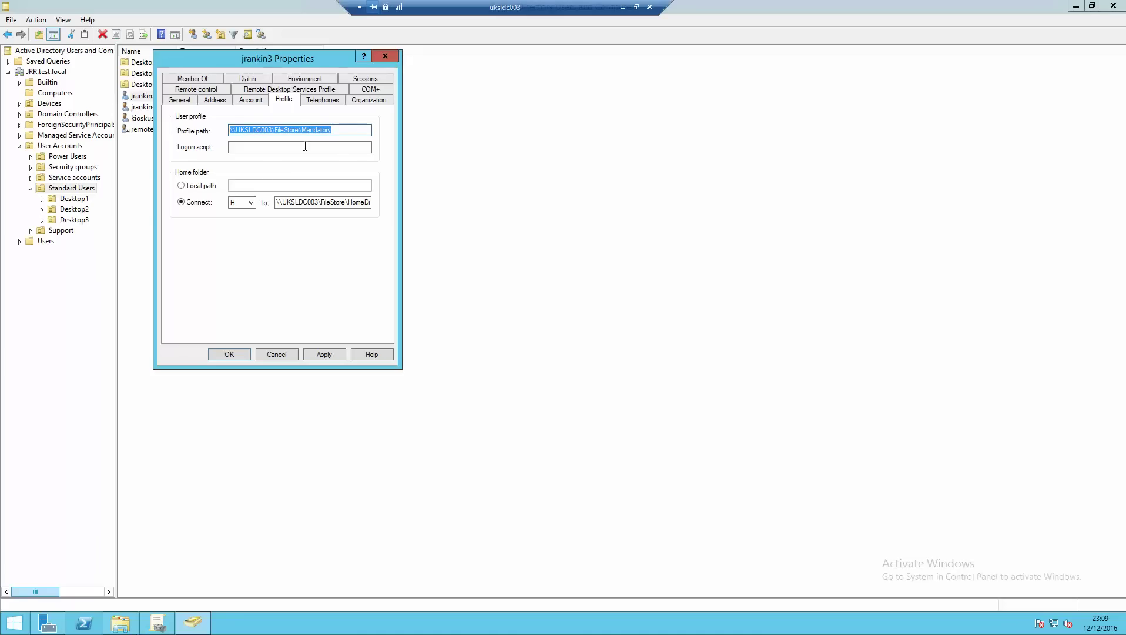
left_click(276, 91)
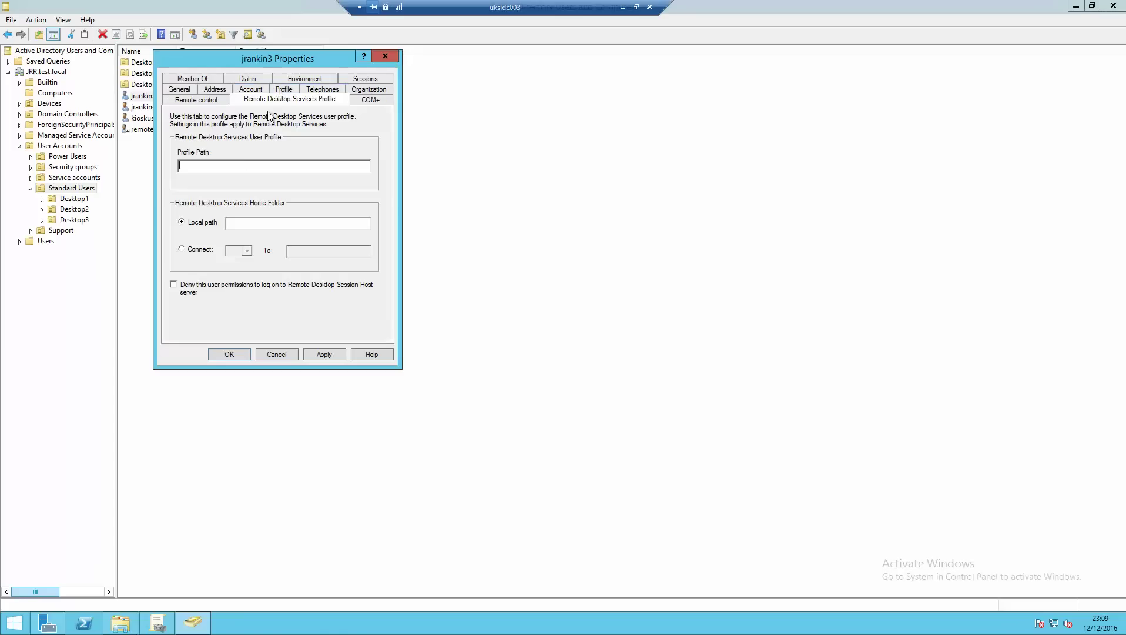
key("ctrl+v")
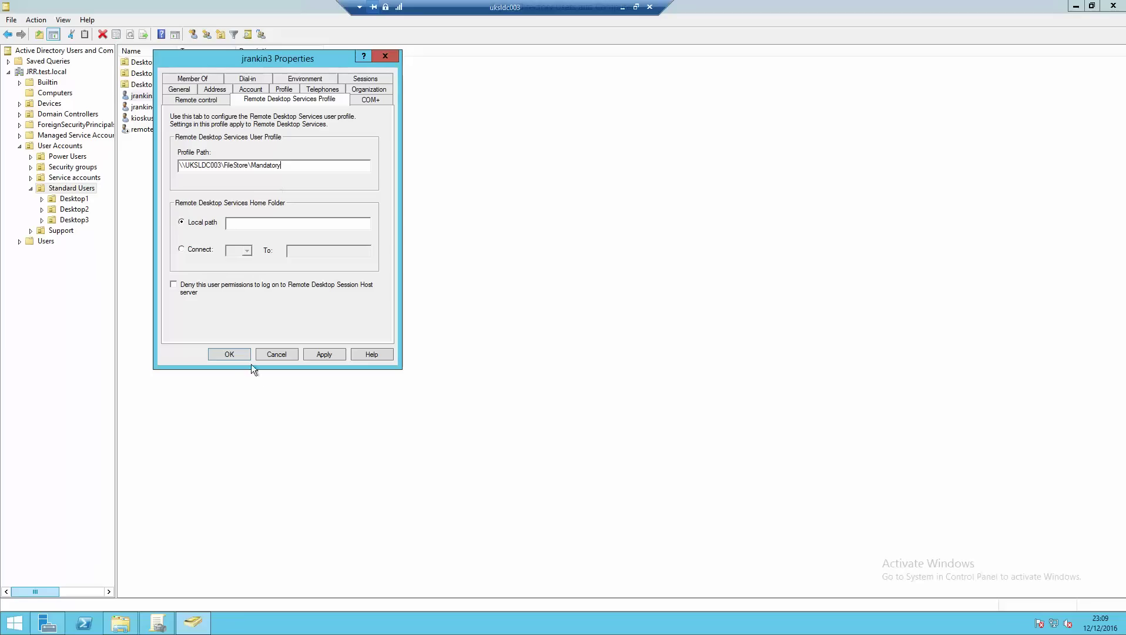
left_click(229, 353)
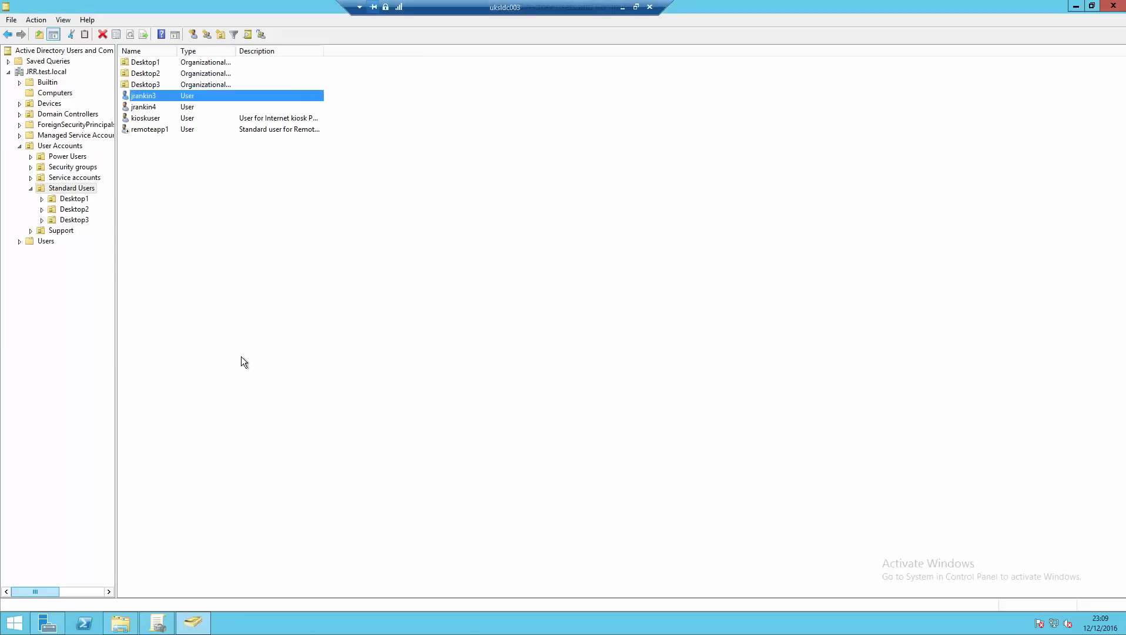
- Open the UKSLD204 VM and sign in with the administrator account password
left_click(620, 8)
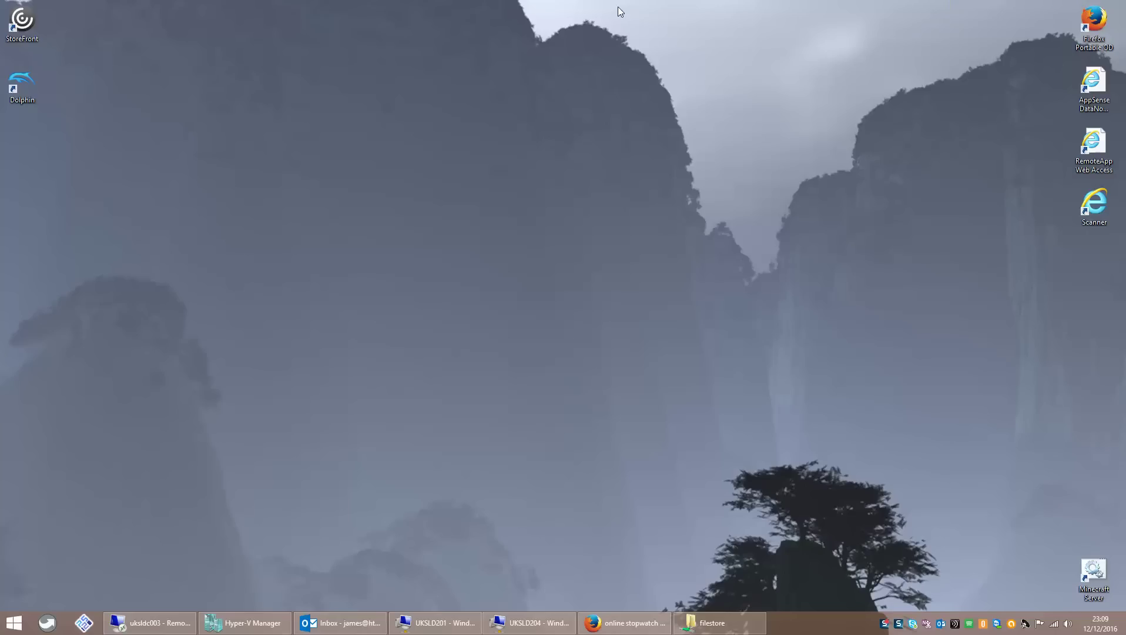
left_click(517, 622)
left_click(641, 346)
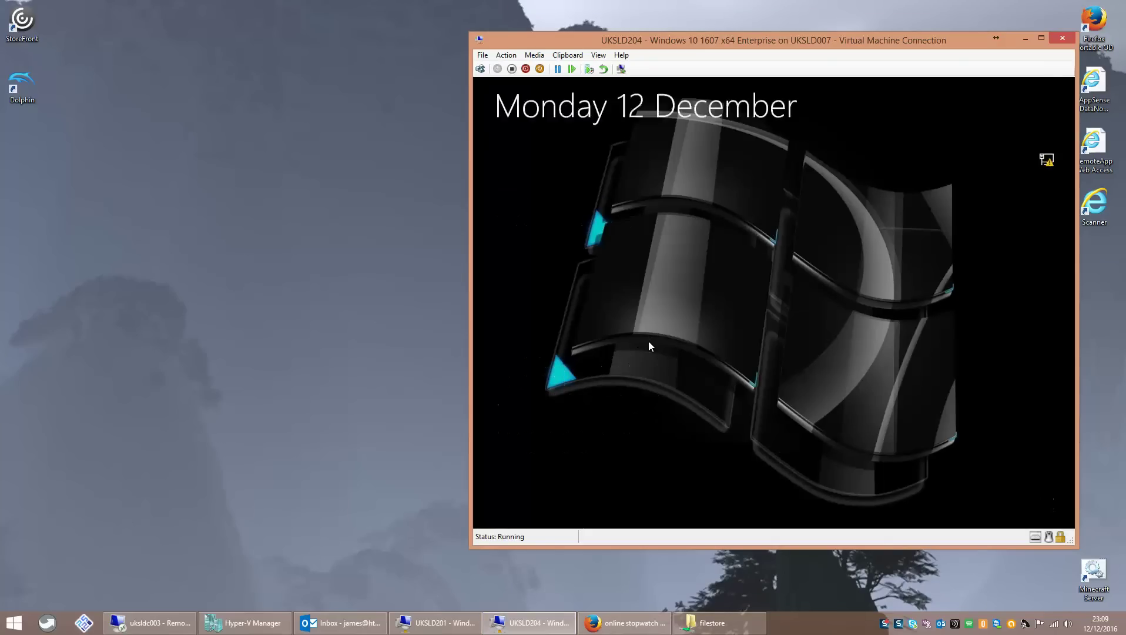
left_click(560, 501)
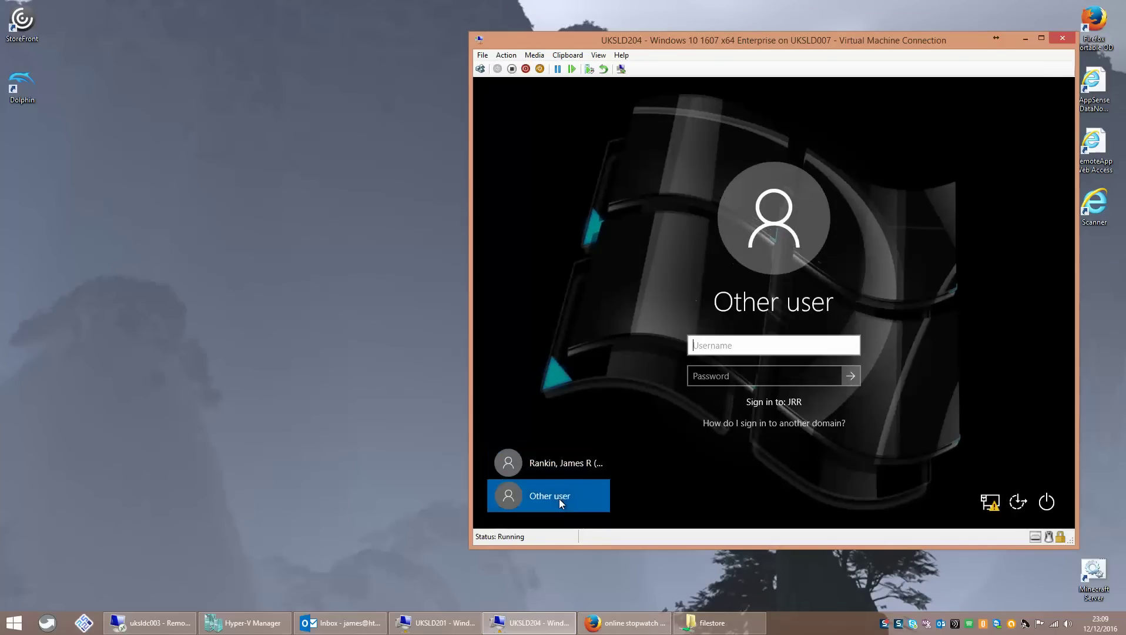
left_click(561, 470)
type("*************")
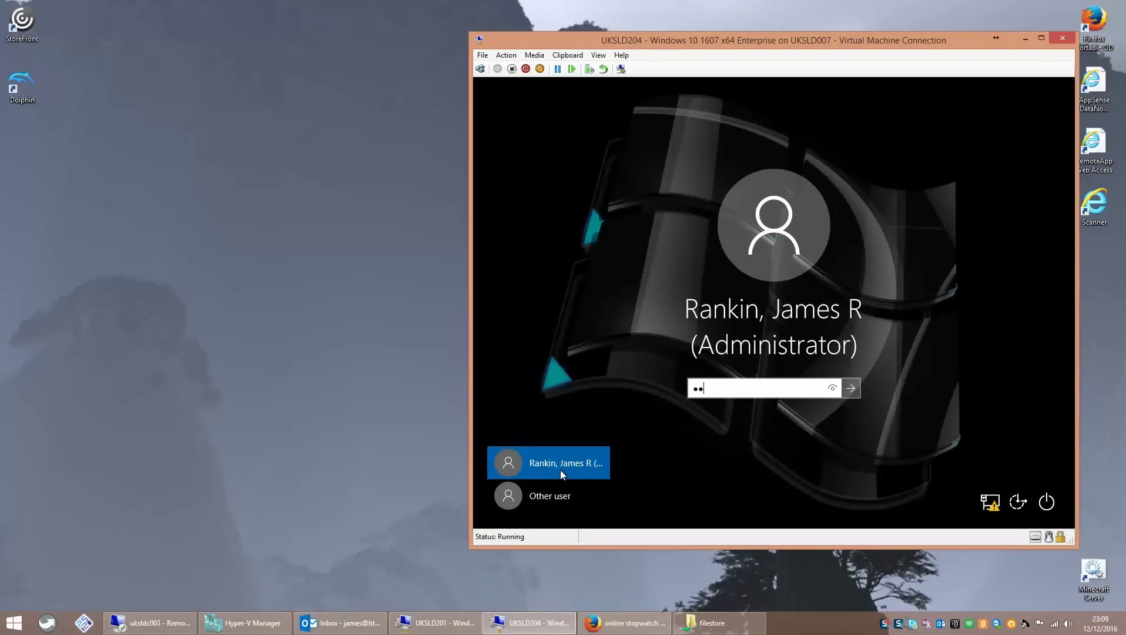
key("Return")
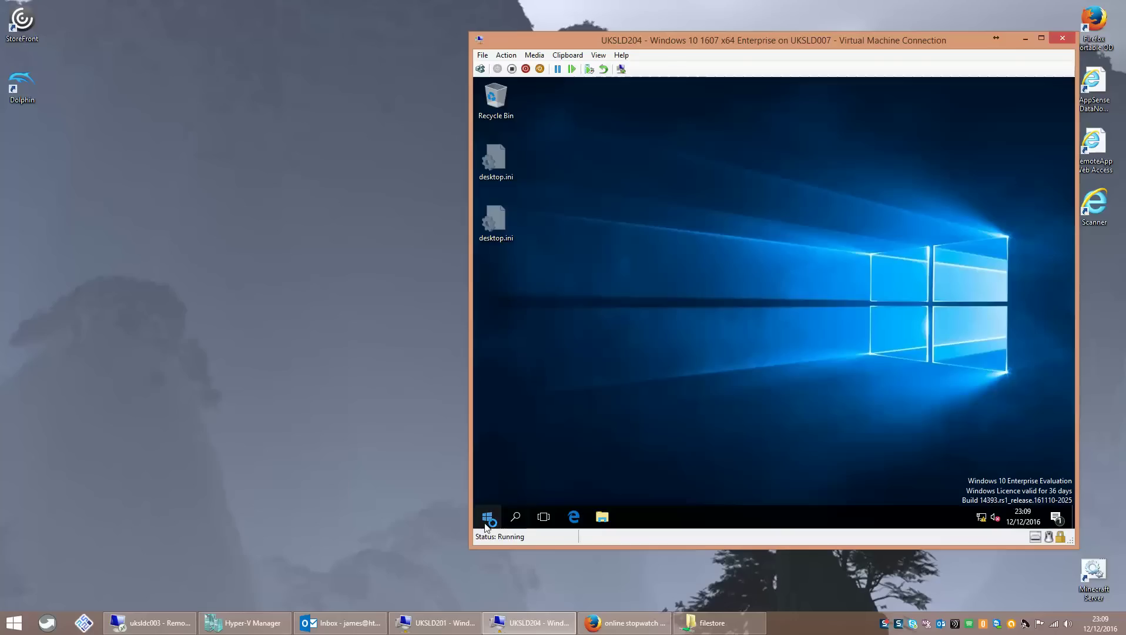
- Run sysdm.cpl and review the domain admin, local admin and default profiles under Advanced > User Profiles
right_click(486, 525)
left_click(518, 464)
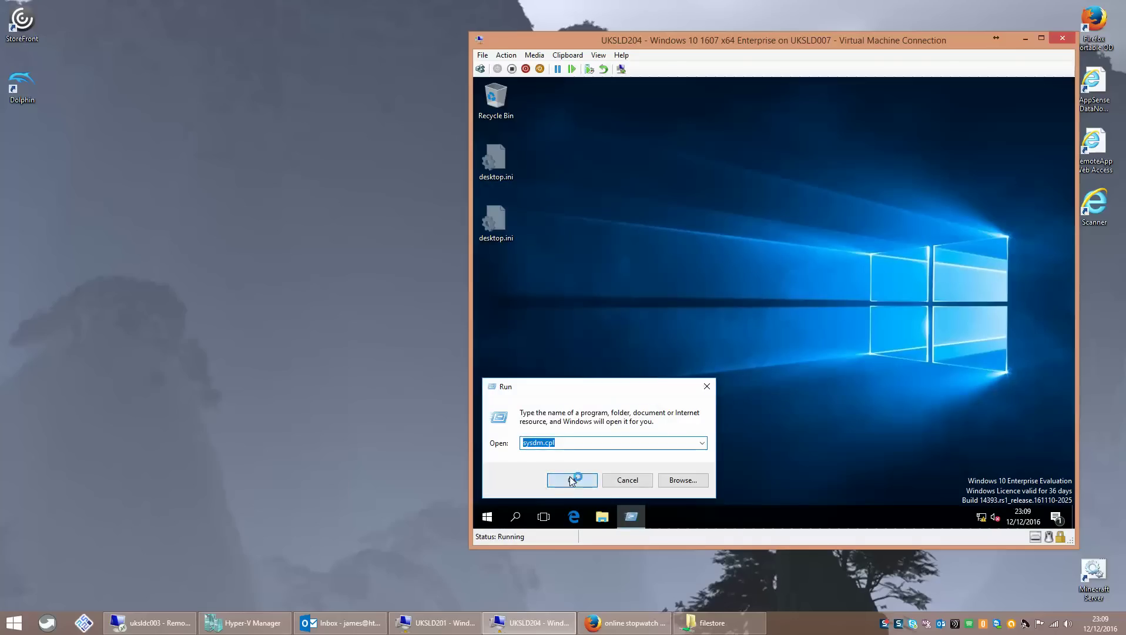
left_click(571, 480)
left_click(646, 167)
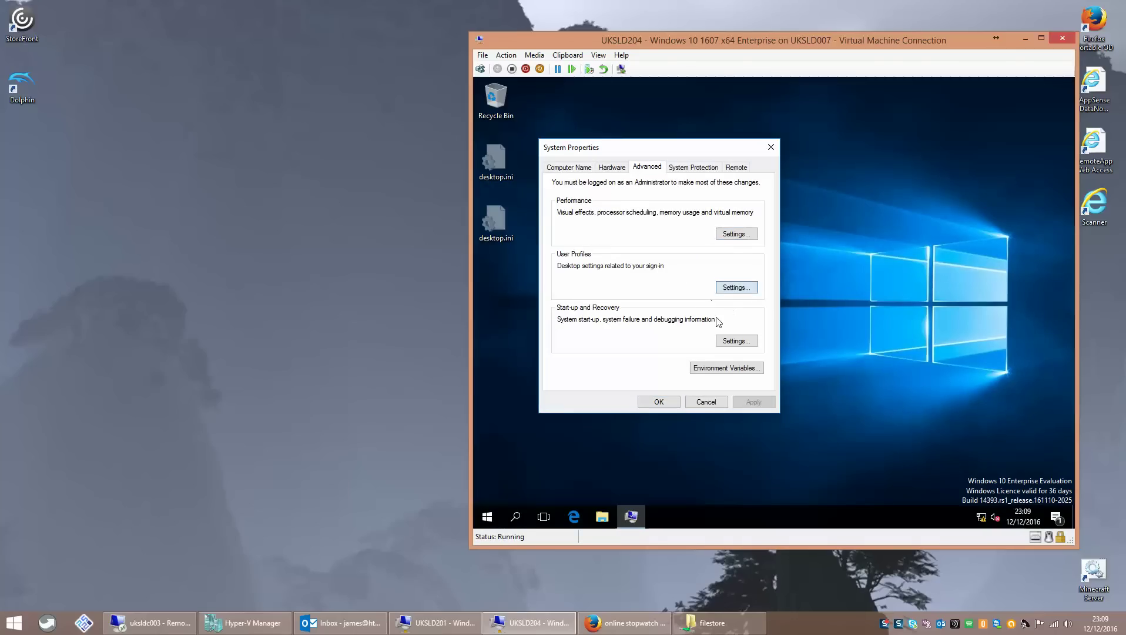
left_click(735, 287)
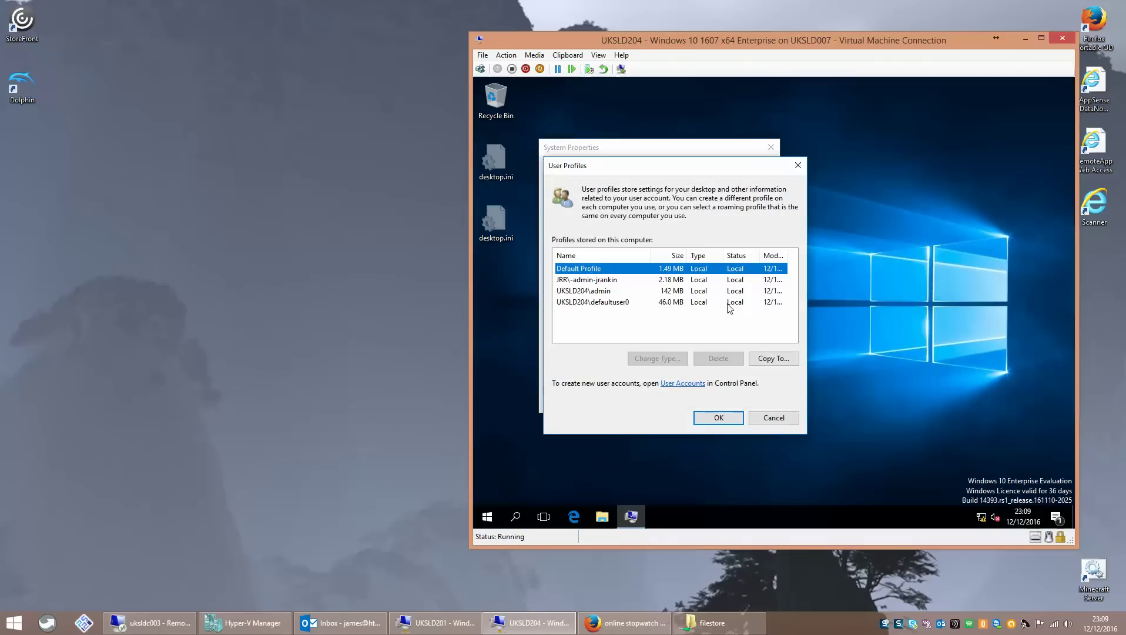
left_click(602, 281)
left_click(598, 291)
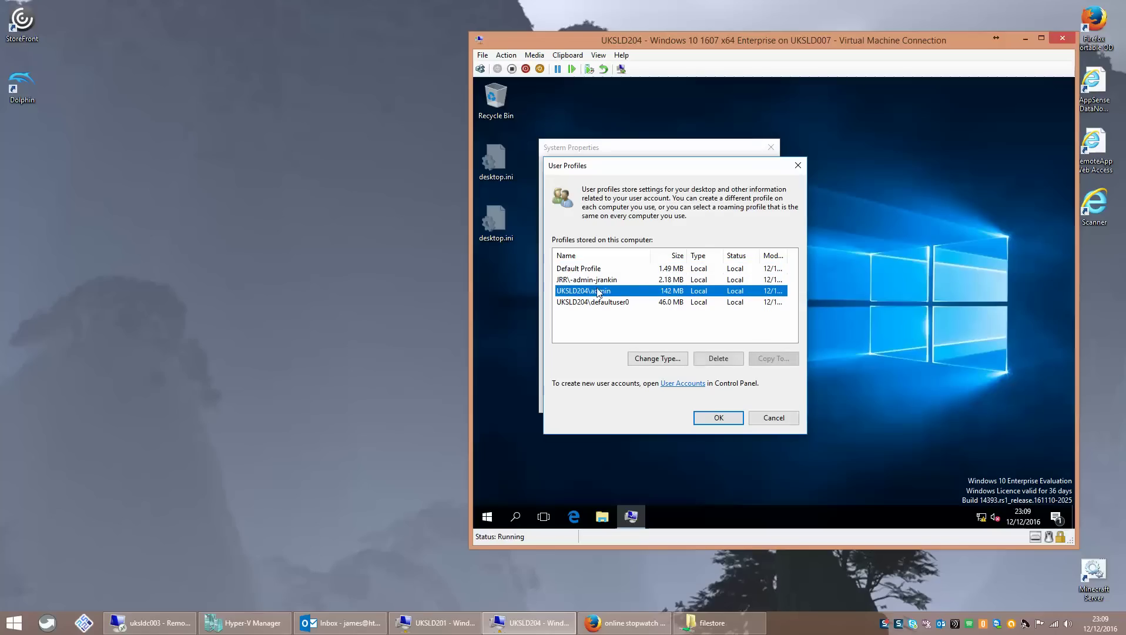
left_click(602, 302)
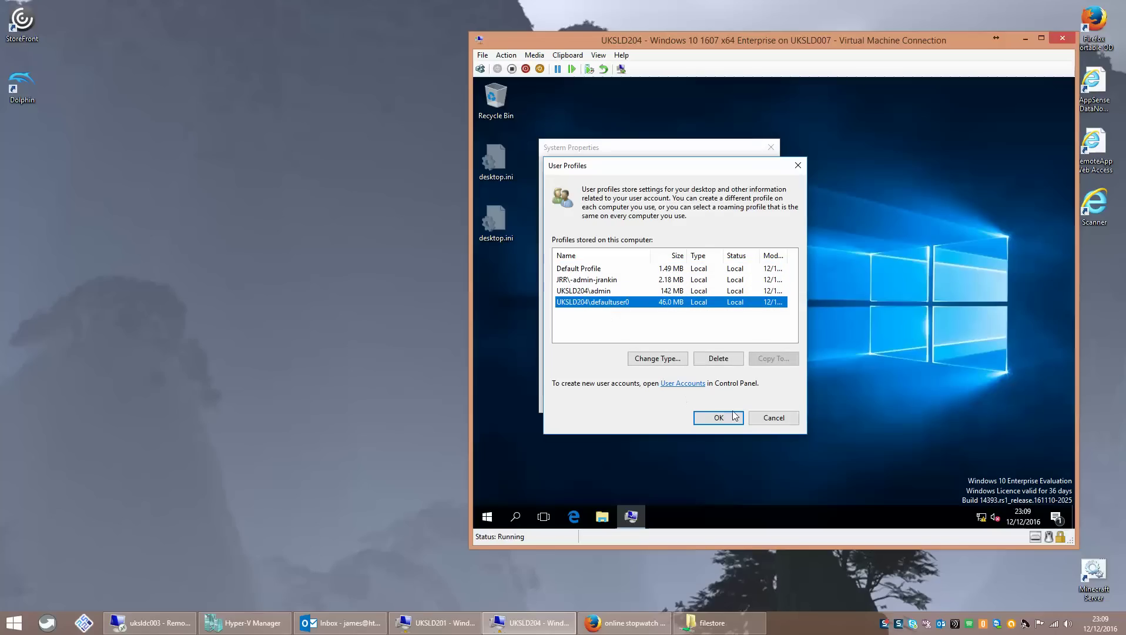
left_click(772, 417)
left_click(707, 402)
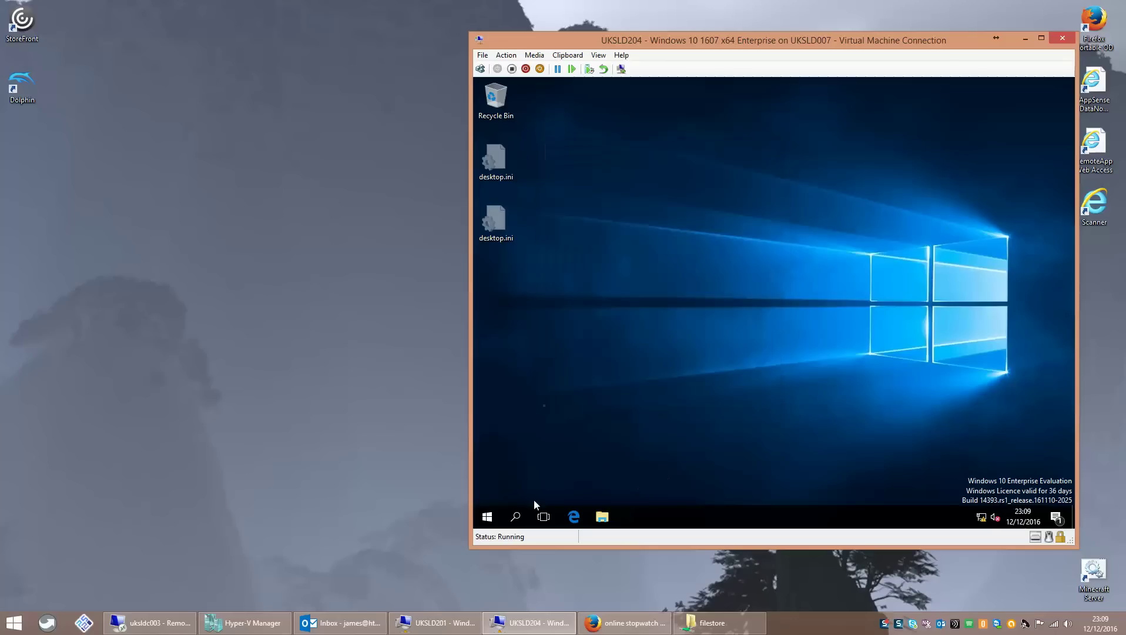
- Sign out of the UKSLD204 session via Start right-click > Shut down or sign out
right_click(488, 511)
mouse_move(536, 477)
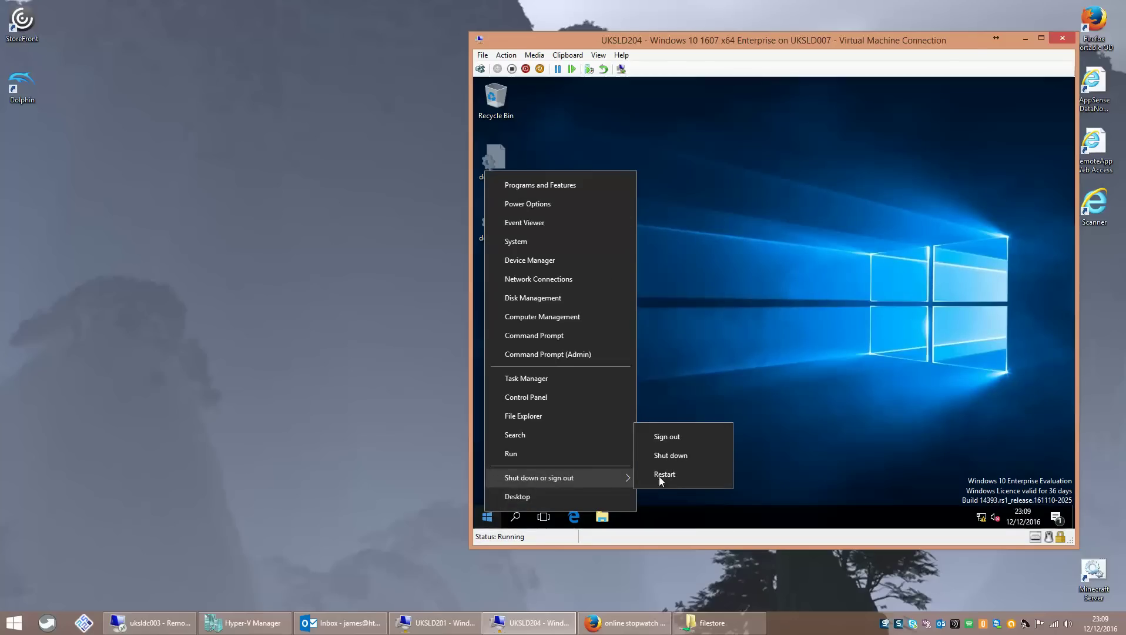
left_click(681, 438)
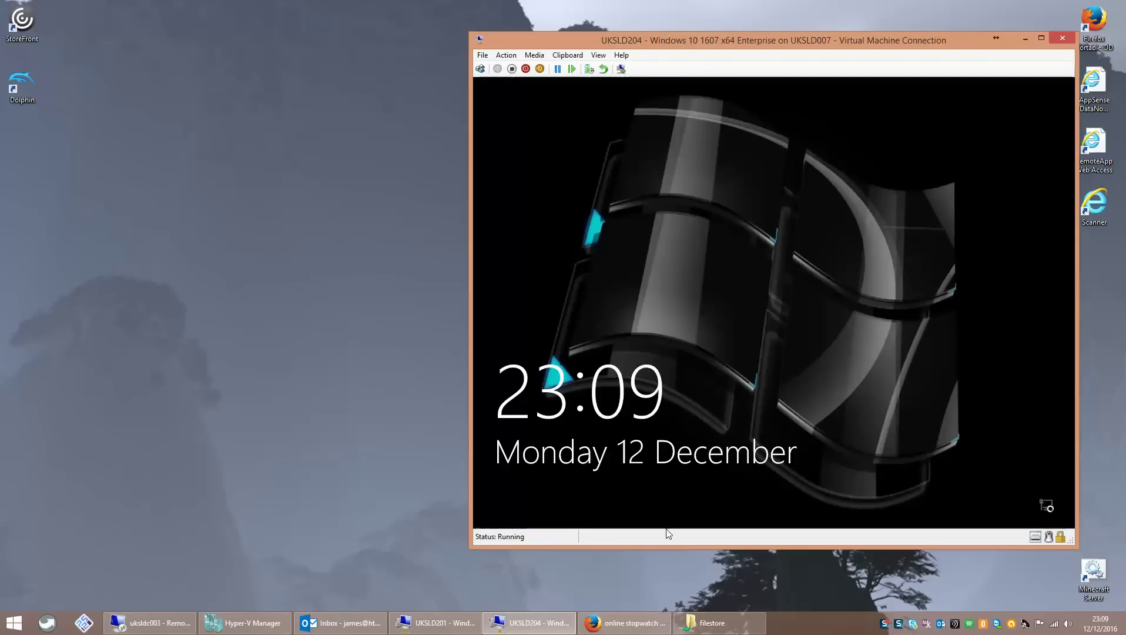
- Move the stopwatch window to the upper left and bring up the VM's Other user sign-in
key("alt+Tab")
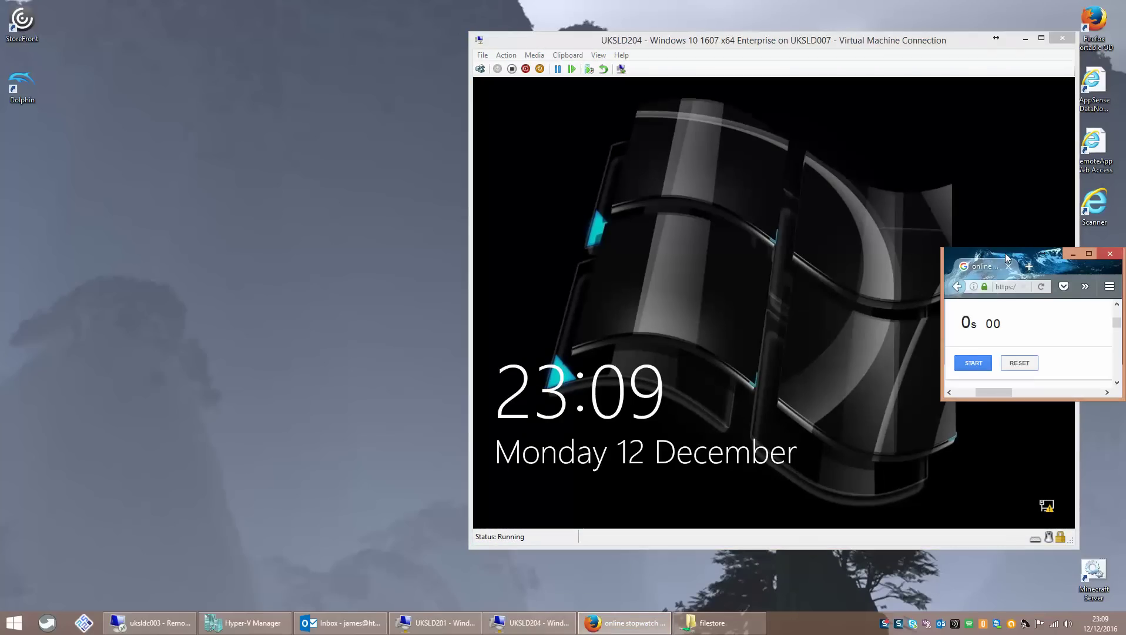
left_click_drag(1004, 253, 156, 52)
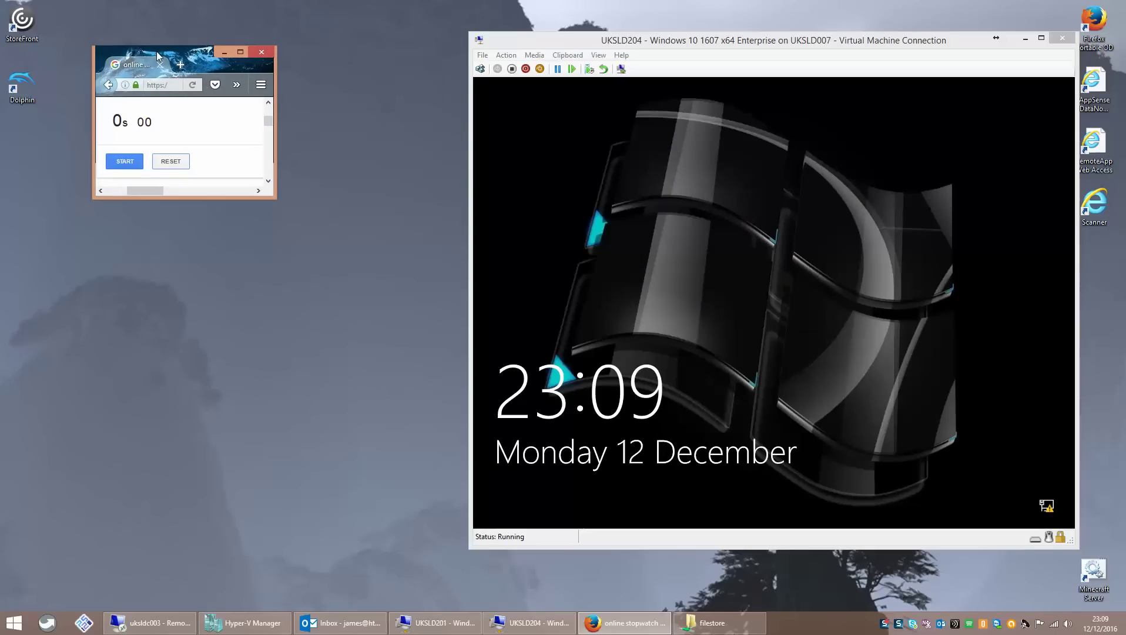
left_click(632, 285)
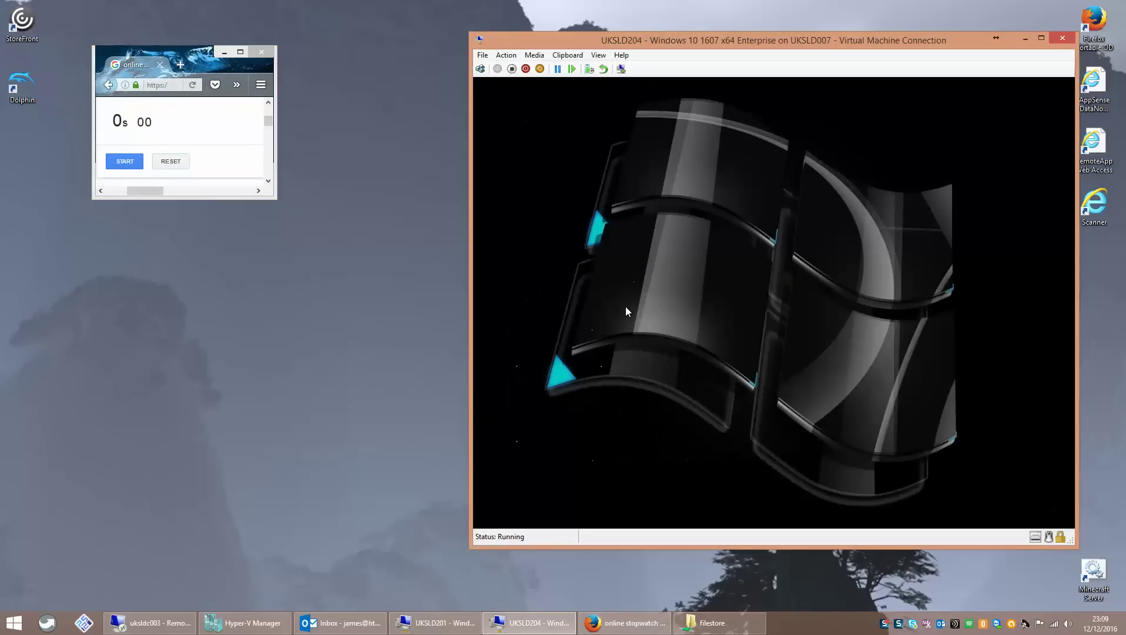
left_click(549, 504)
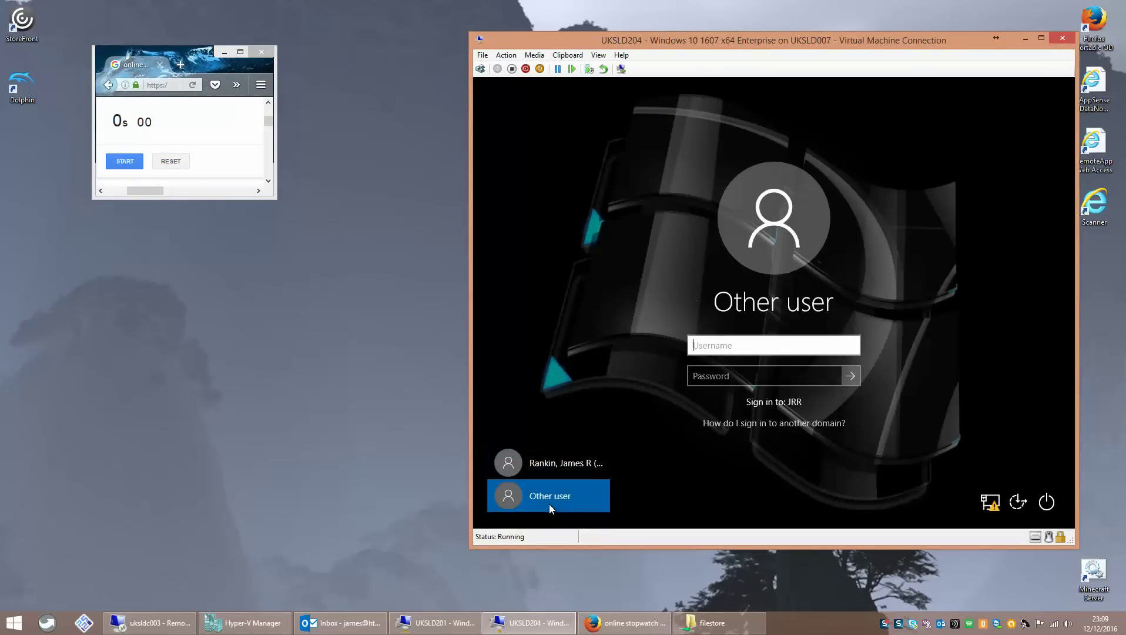
- Enter the test user's username and password, dismiss the incorrect-password error, and retype the password
key("Tab")
type("p")
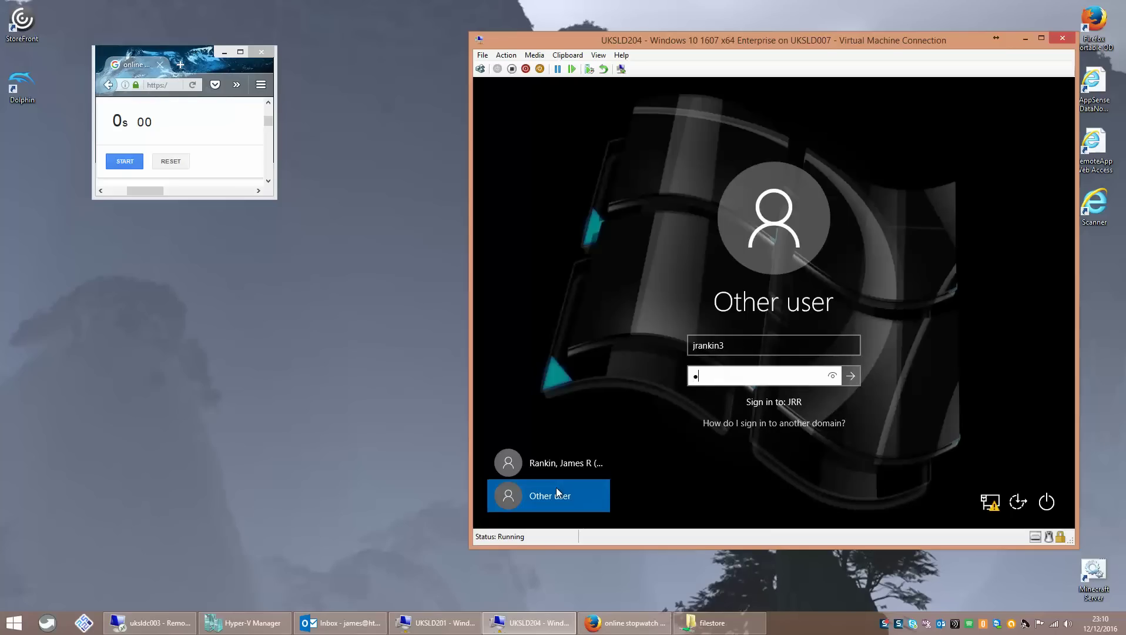
type("assword1")
key("Return")
left_click(122, 158)
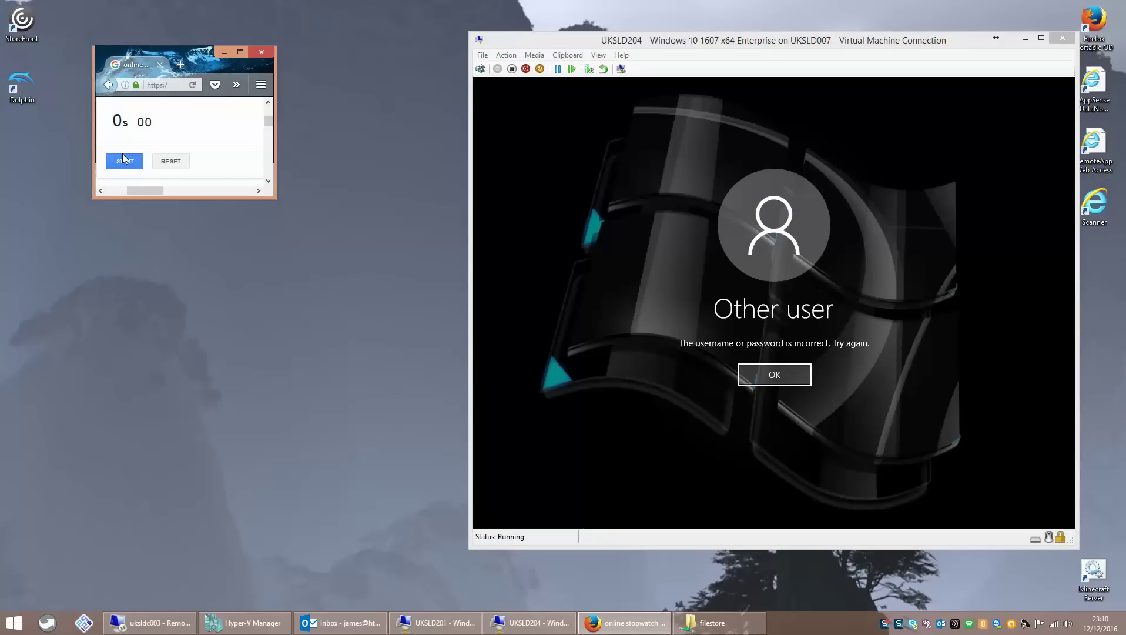
left_click(772, 374)
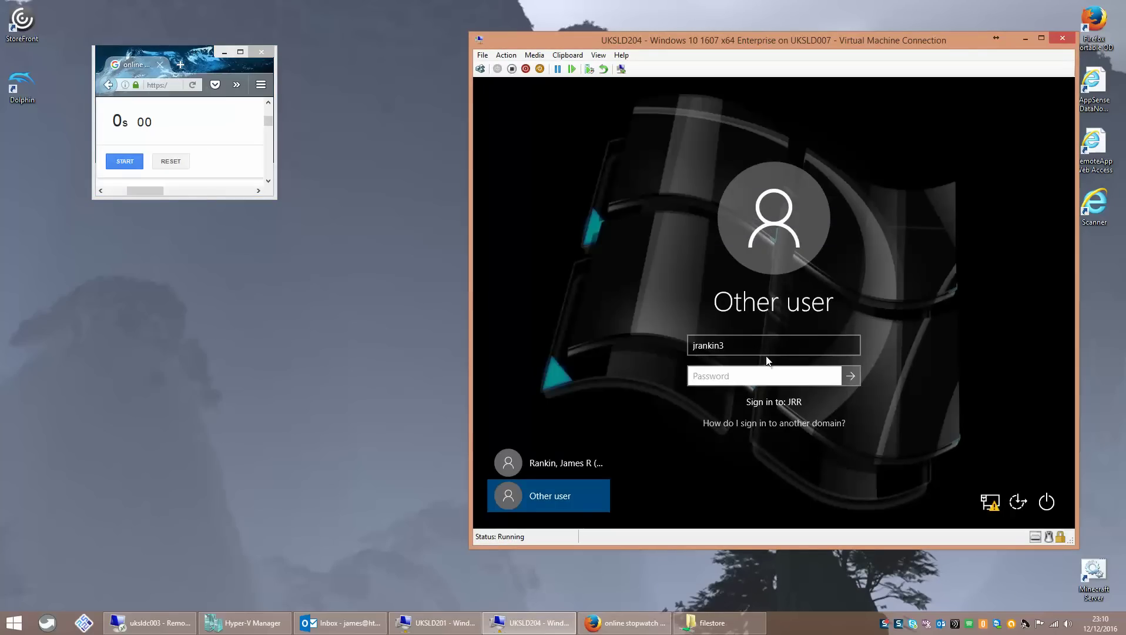
type("passwor")
- Submit the corrected sign-in and start the stopwatch, timing the logon to the desktop at 40.94 seconds
key("Return")
left_click(124, 162)
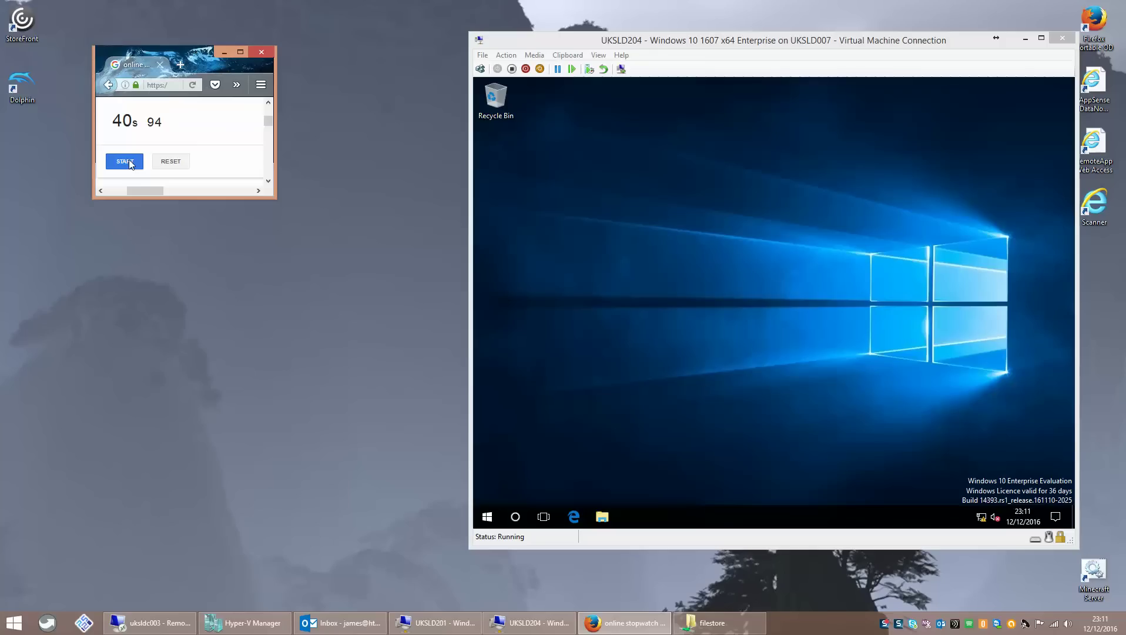
- Scroll through the VM's Start menu app list, then launch Internet Explorer to the HTG homepage
left_click(593, 284)
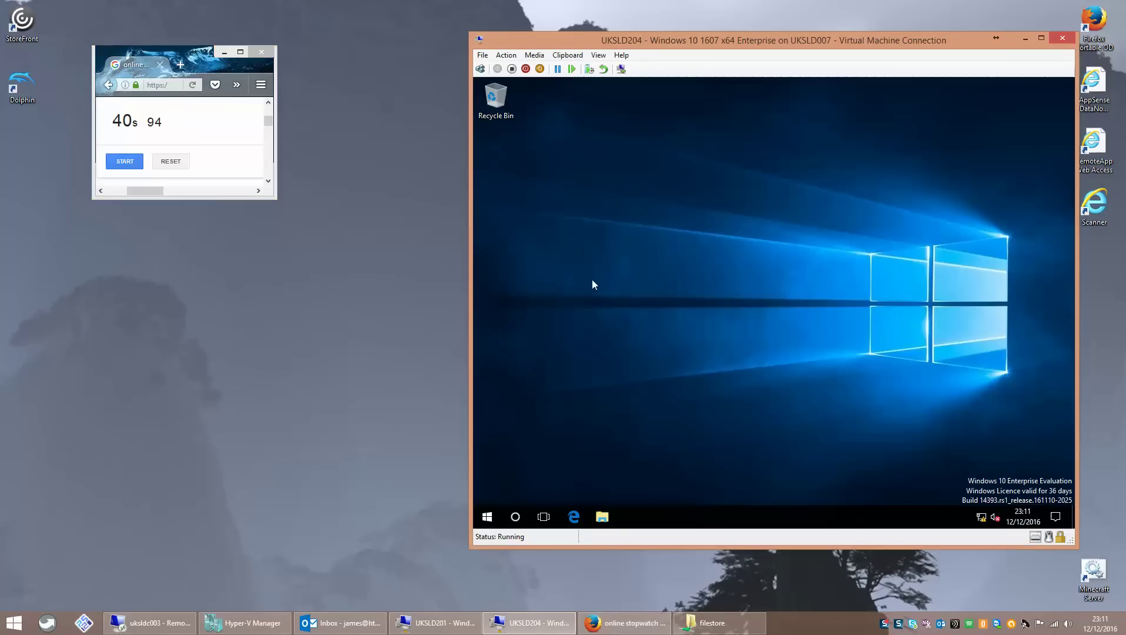
left_click(487, 517)
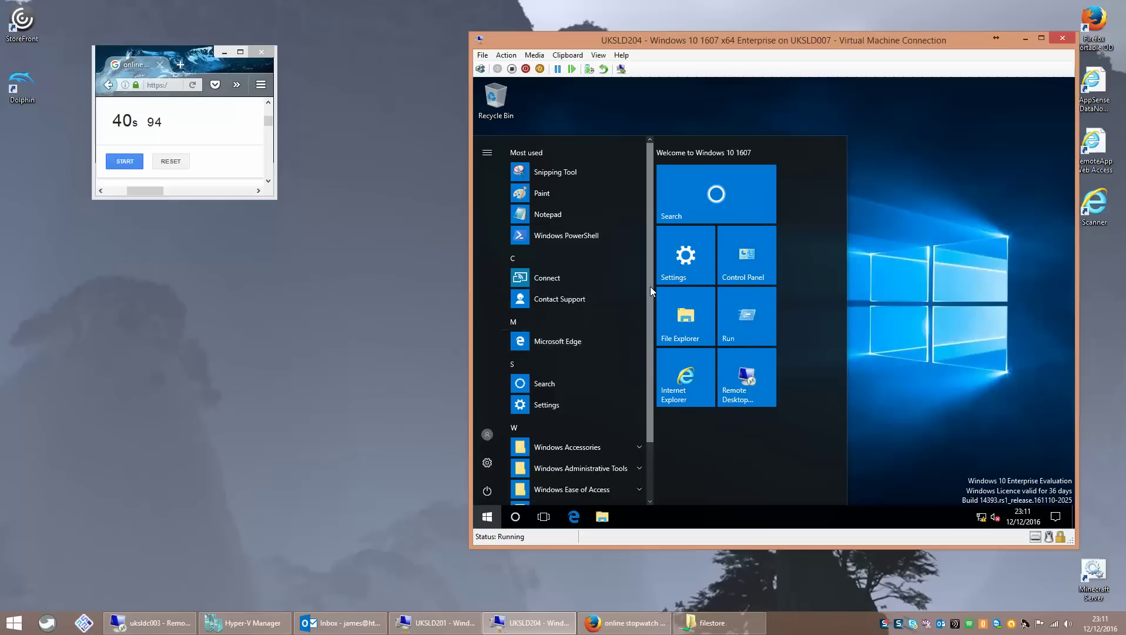
left_click_drag(650, 287, 648, 365)
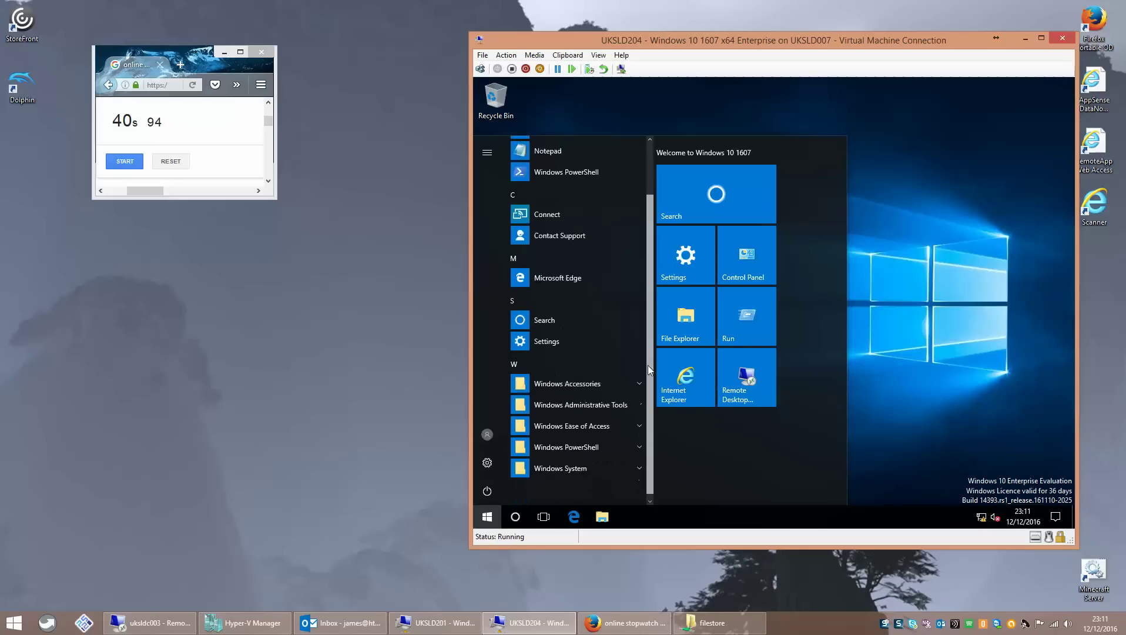
left_click(879, 154)
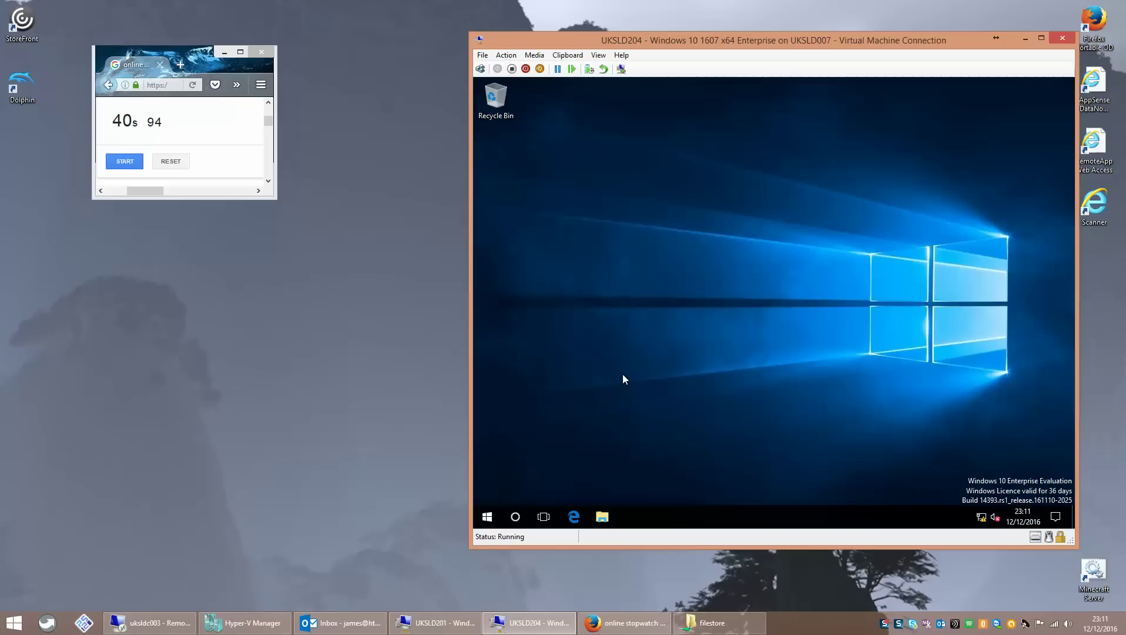
left_click(493, 518)
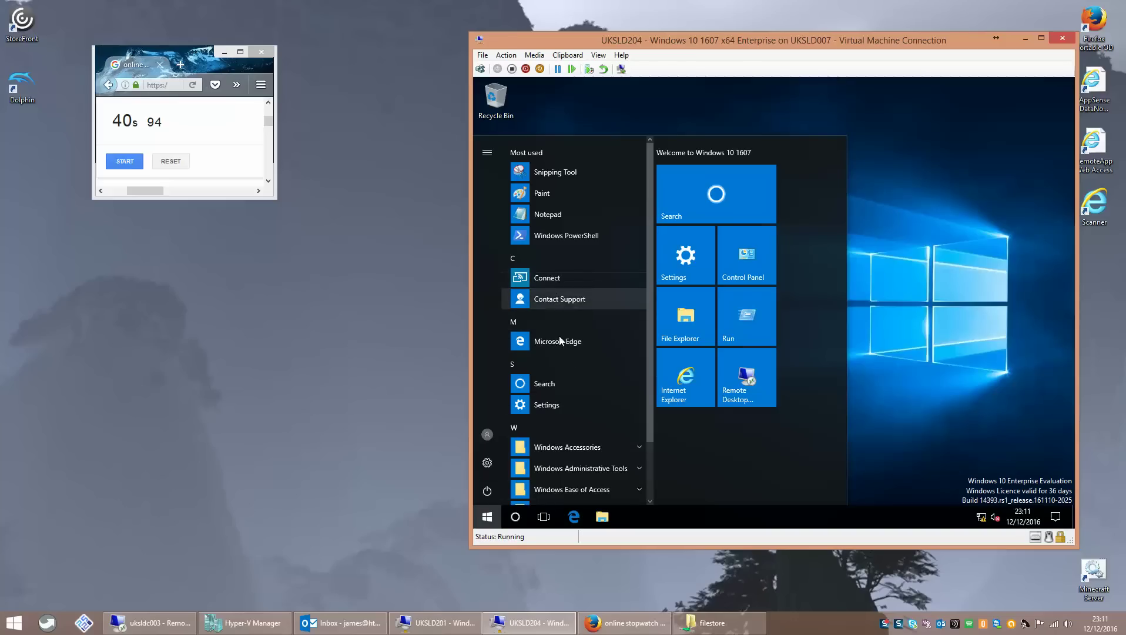
mouse_move(649, 325)
left_mouse_down()
mouse_move(654, 408)
mouse_move(651, 292)
left_mouse_up()
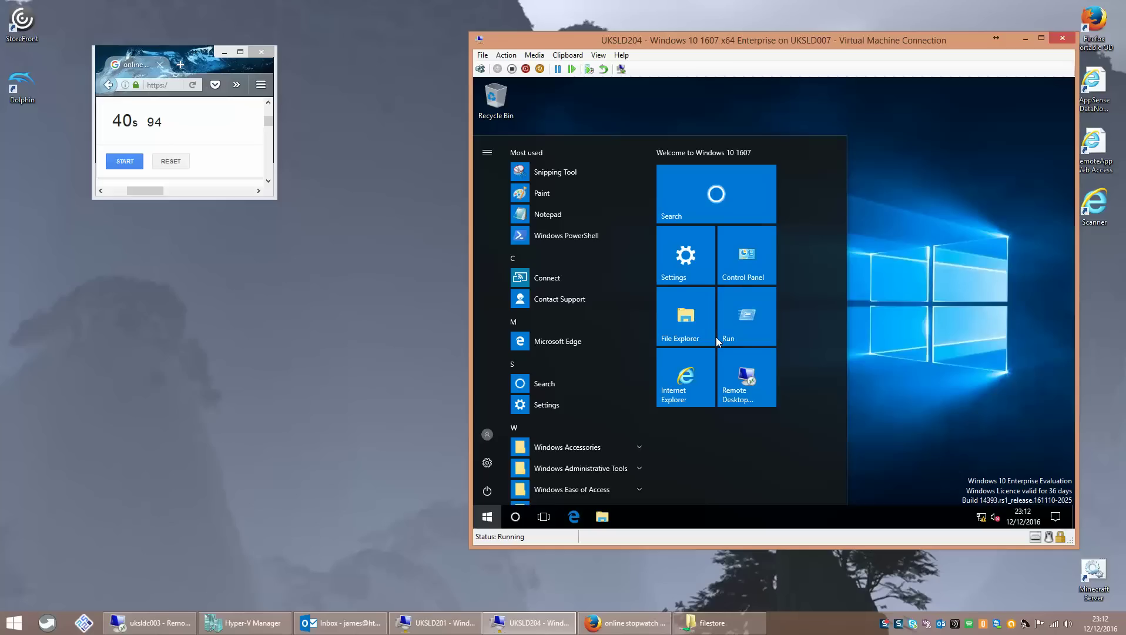
left_click(670, 390)
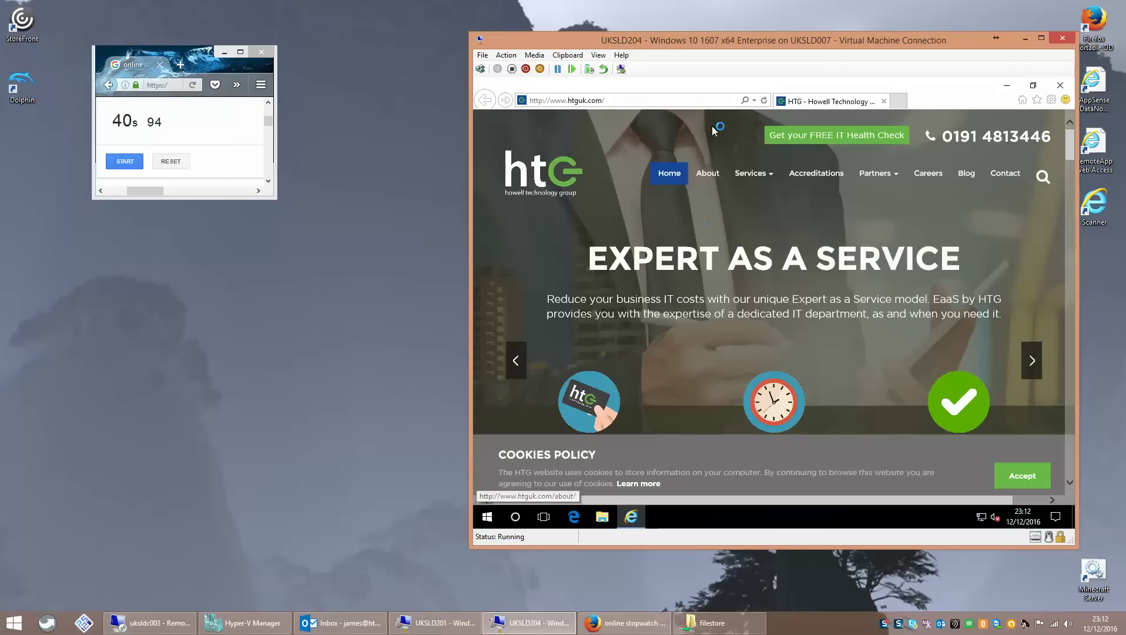
- Open the HTG Blog page, accept cookies, Google 'windows 10' from the address bar, then close Internet Explorer
left_click(970, 178)
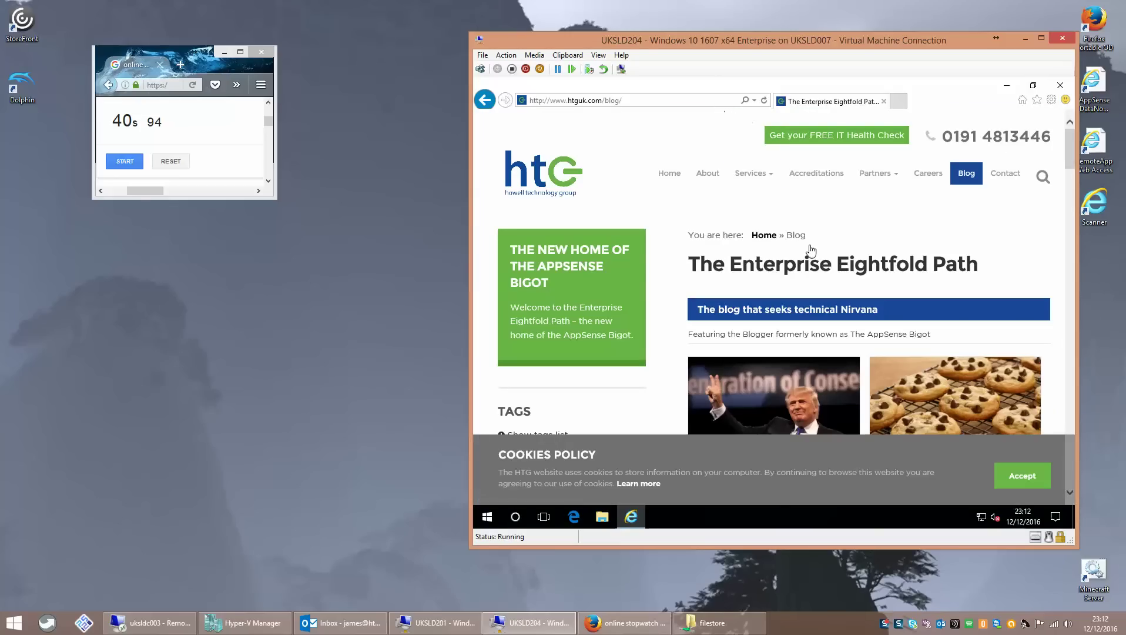
left_click(1022, 474)
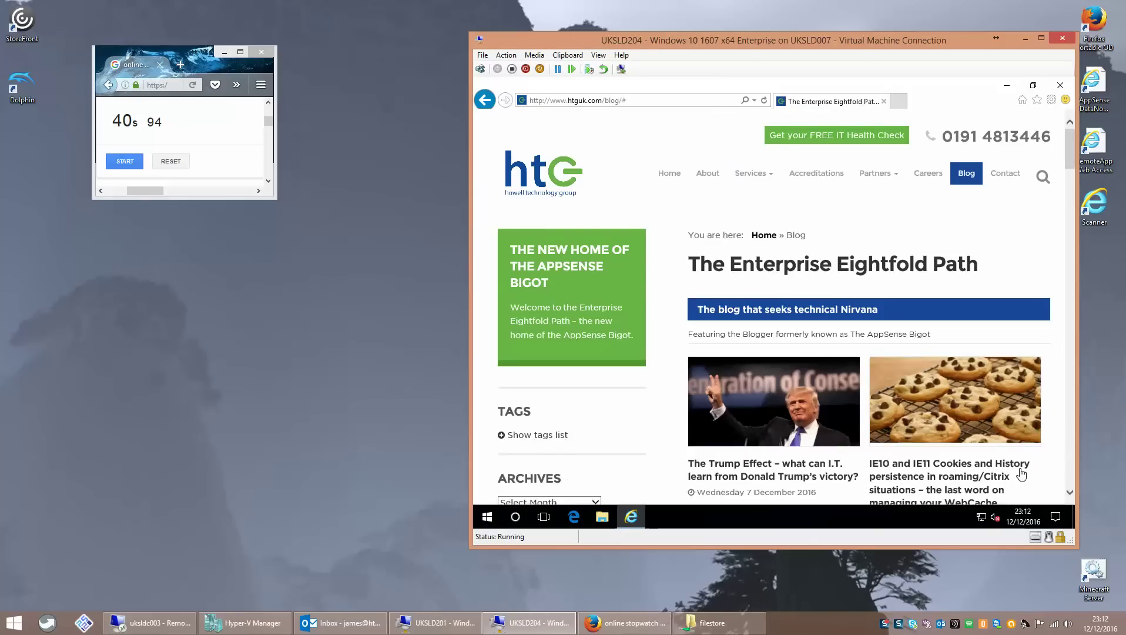
left_click(667, 100)
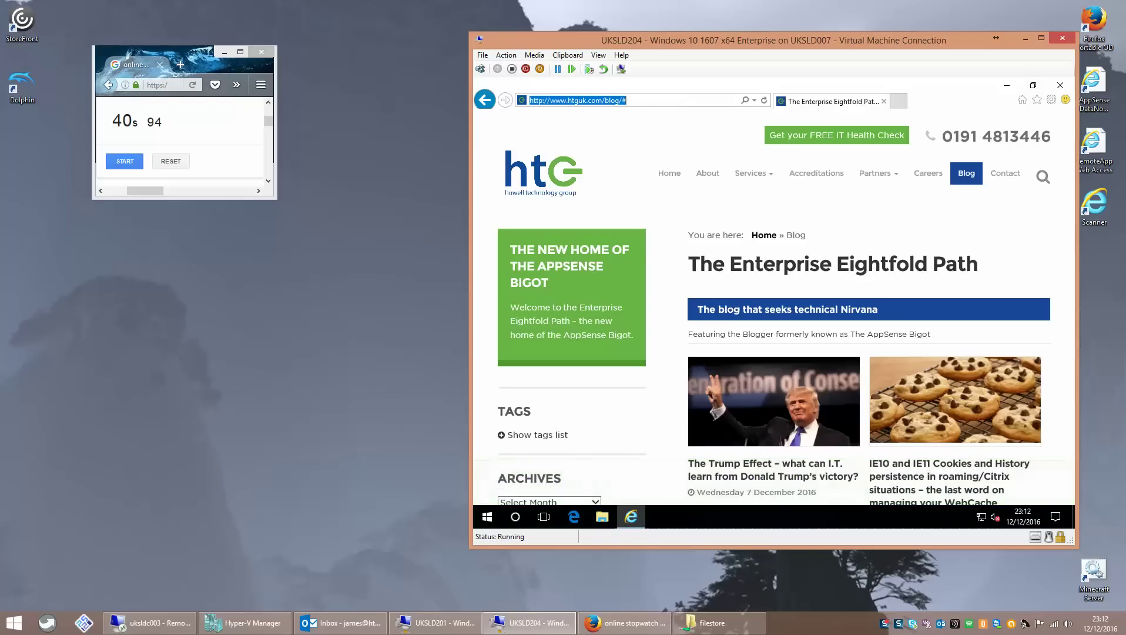
type("wind")
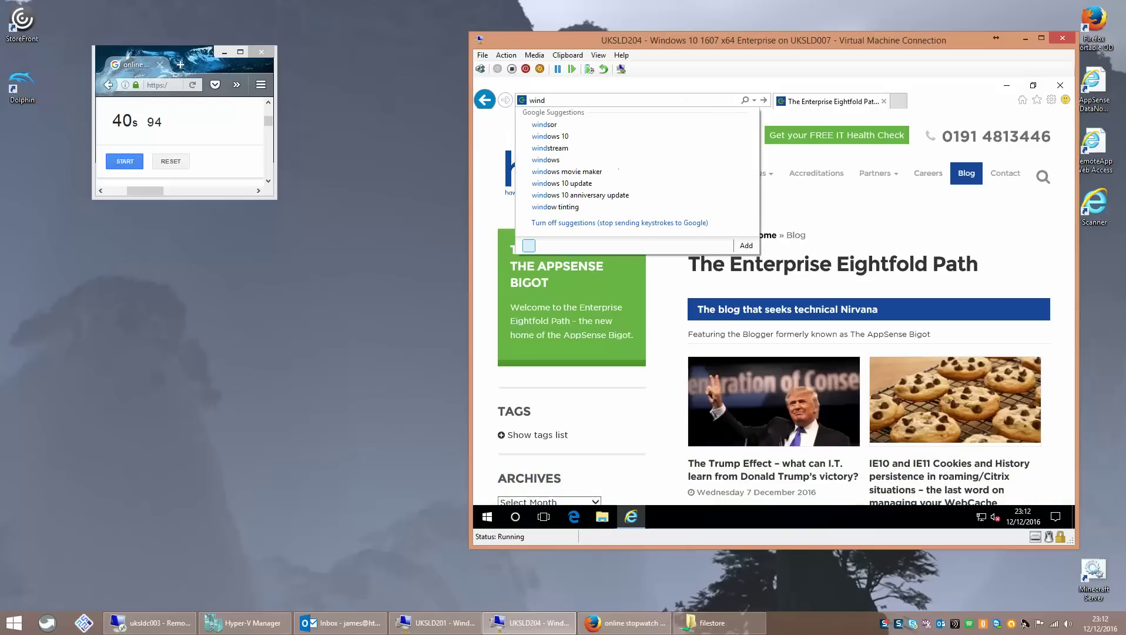
type("ows 10")
key("Return")
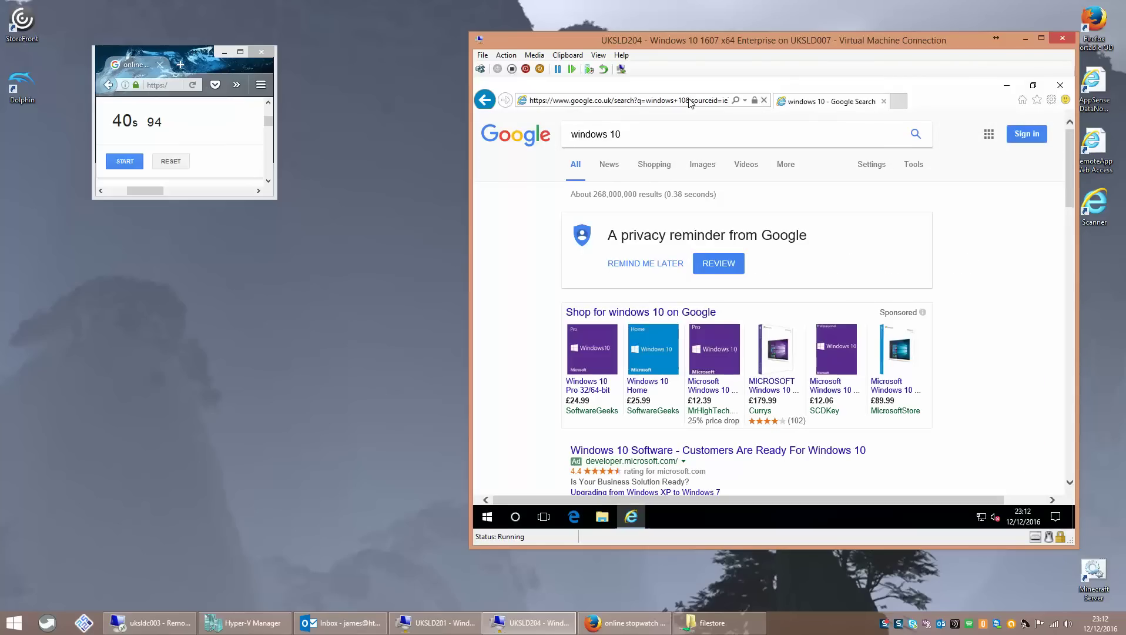
left_click(1059, 85)
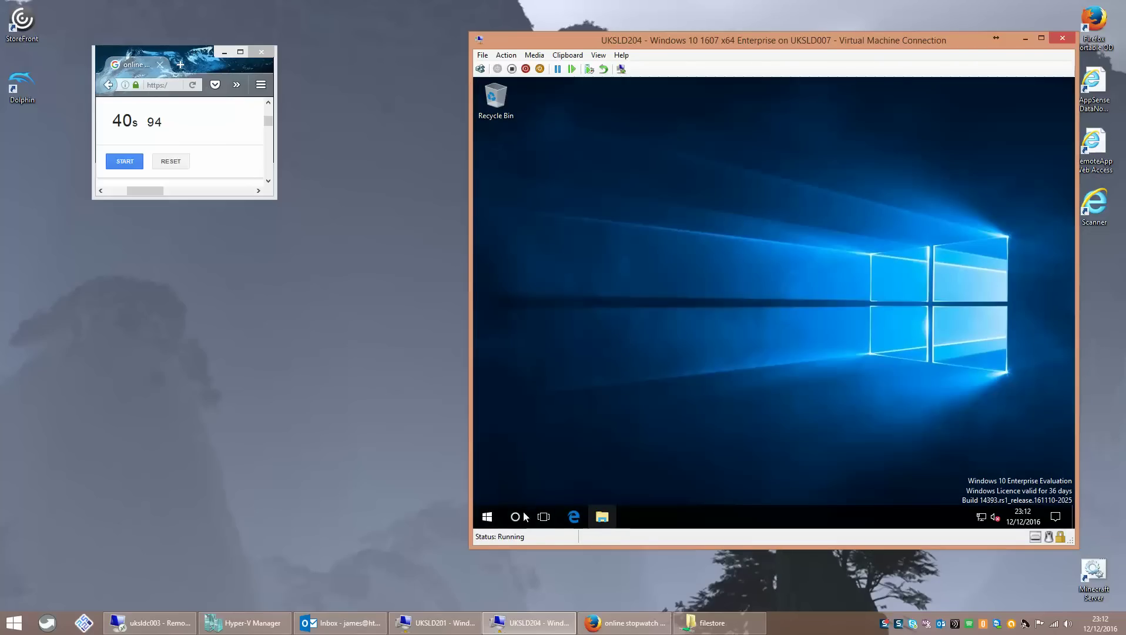
- Open File Explorer from the VM's Start menu, check its view options, and close This PC
left_click(493, 517)
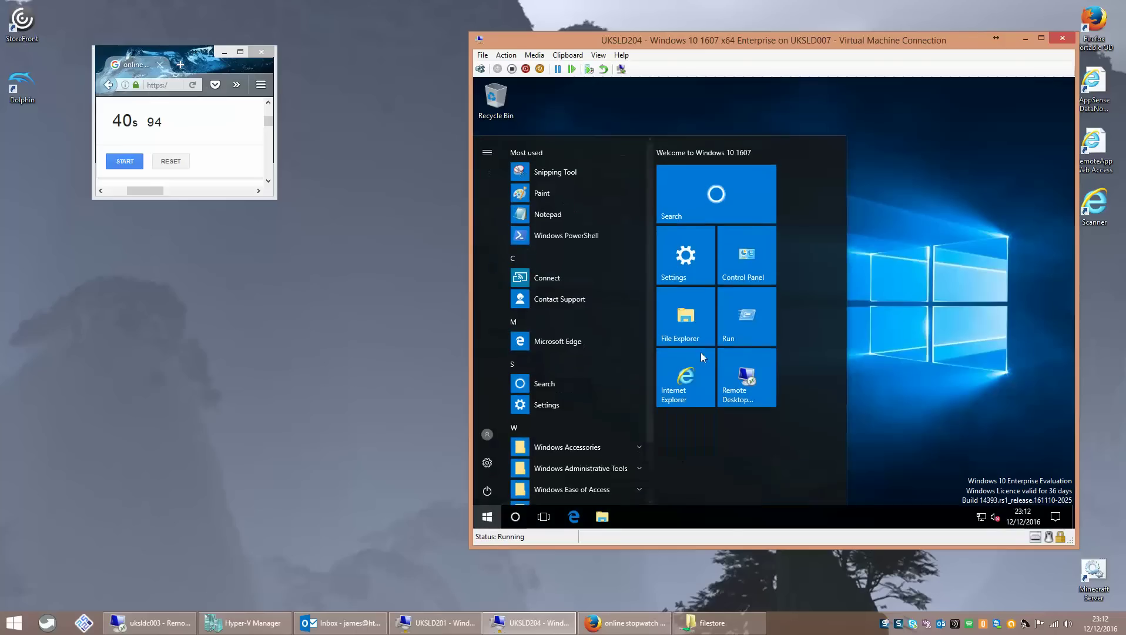
left_click(692, 324)
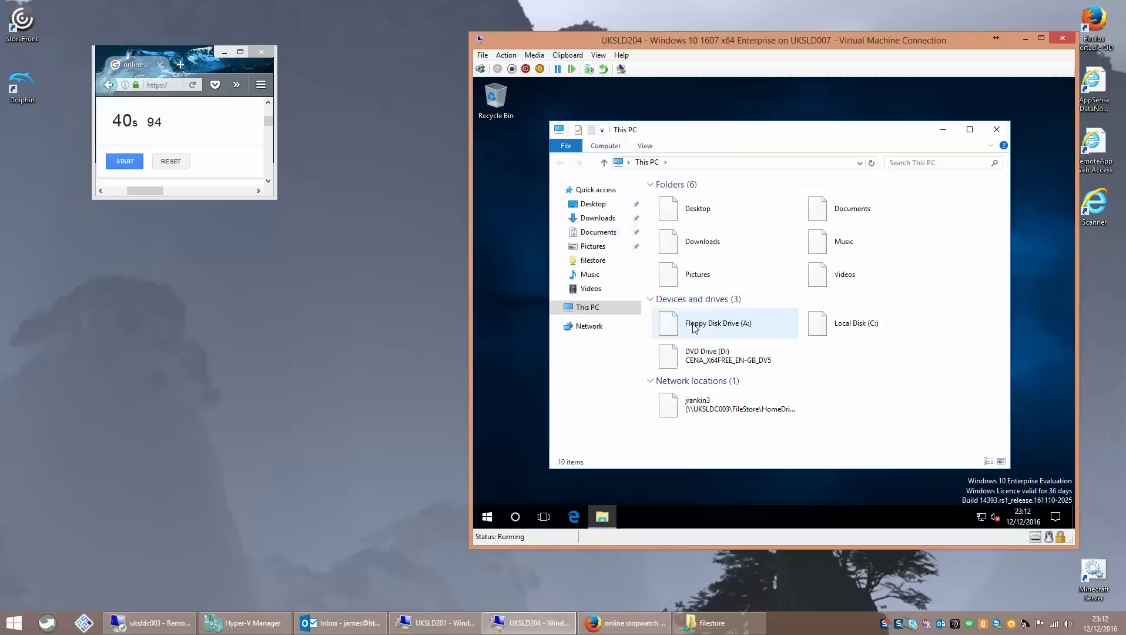
left_click(649, 148)
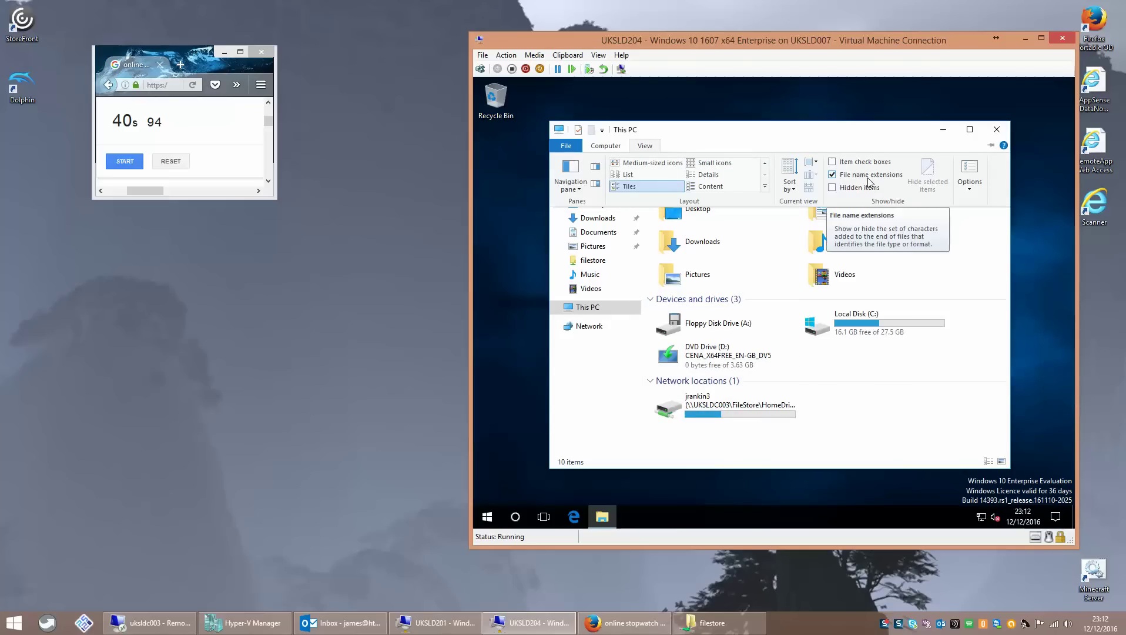
left_click(997, 130)
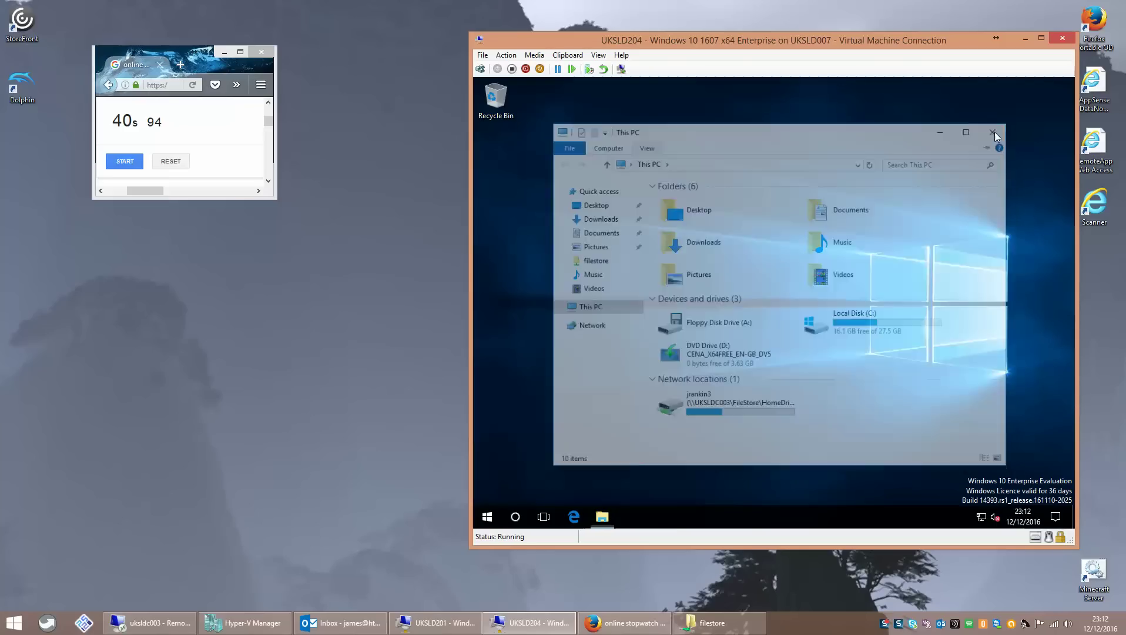
- Open the test user's C:\Users folder from Run, read mandatory.txt, then close Notepad and the folder
right_click(488, 517)
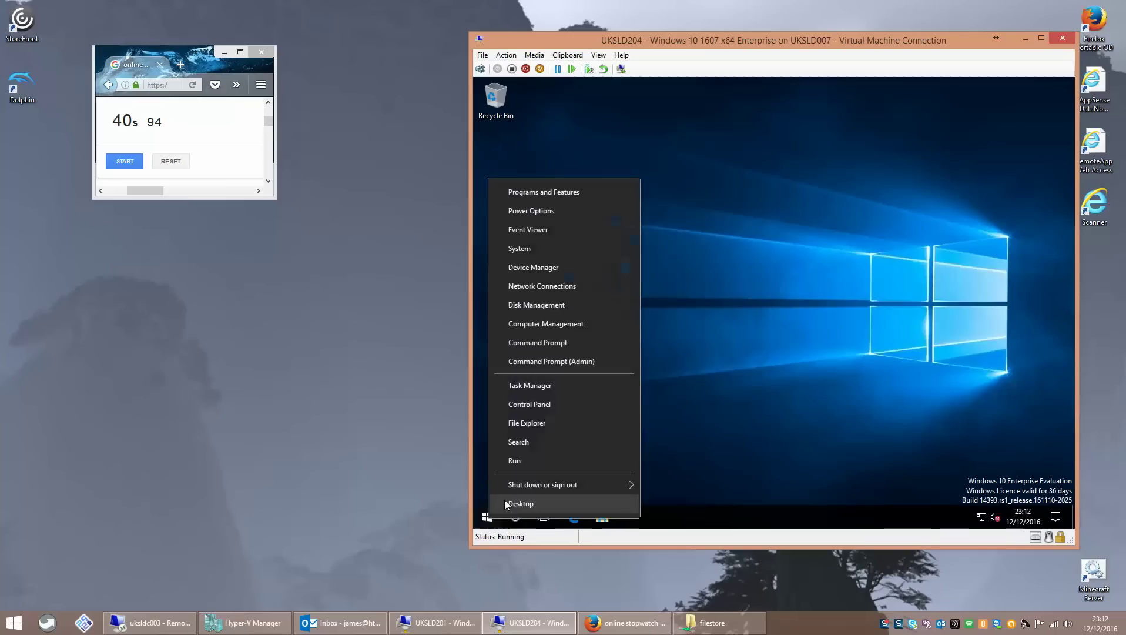
left_click(531, 460)
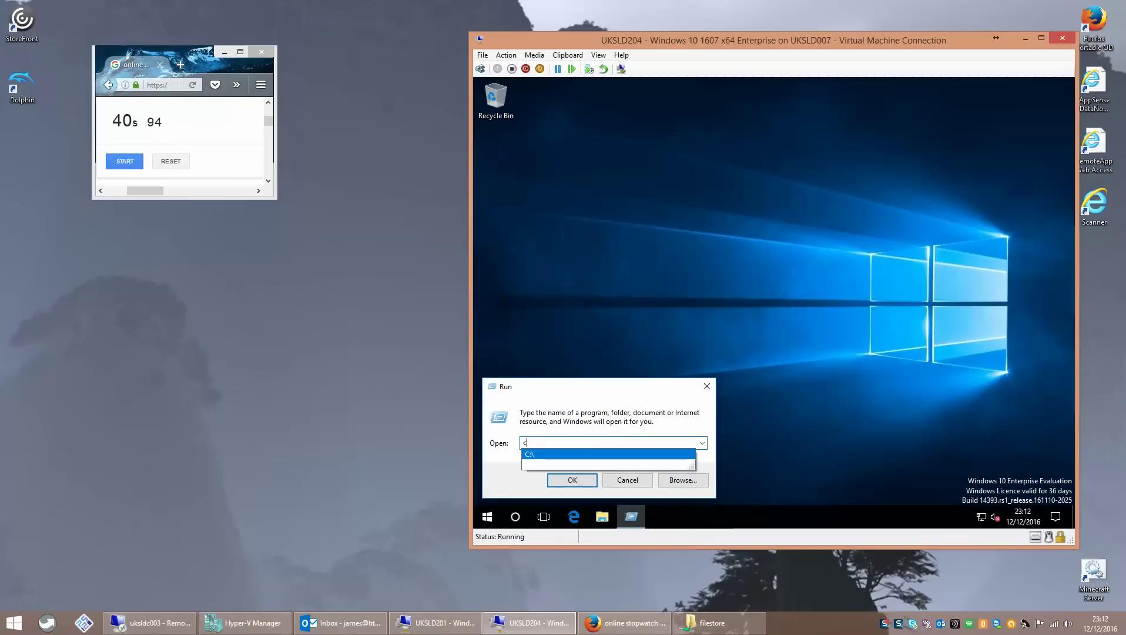
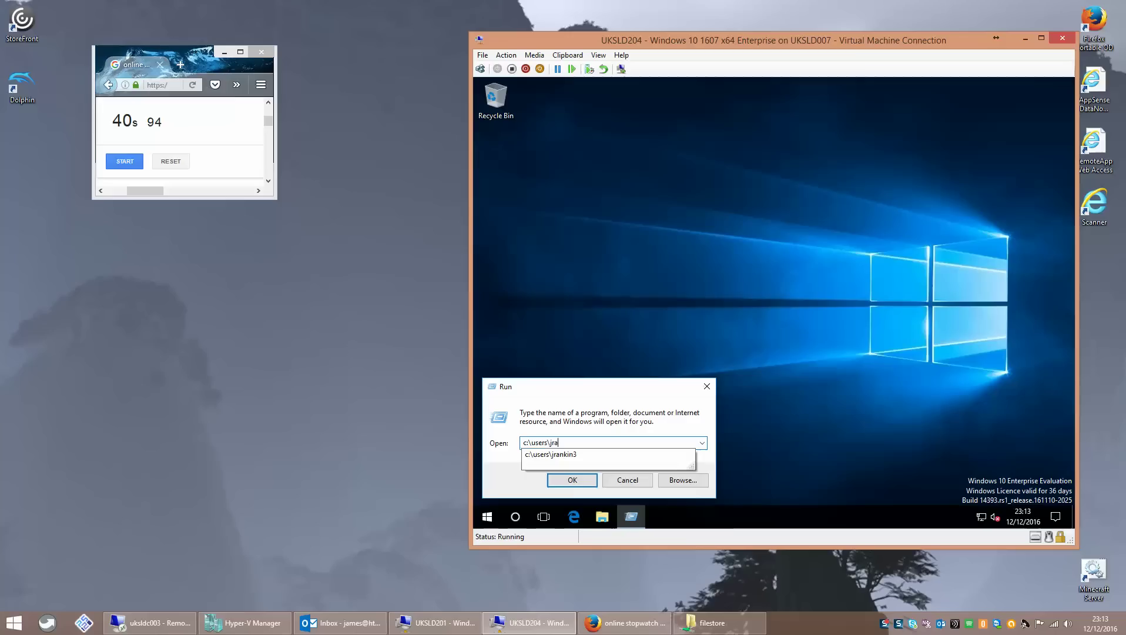
key("Return")
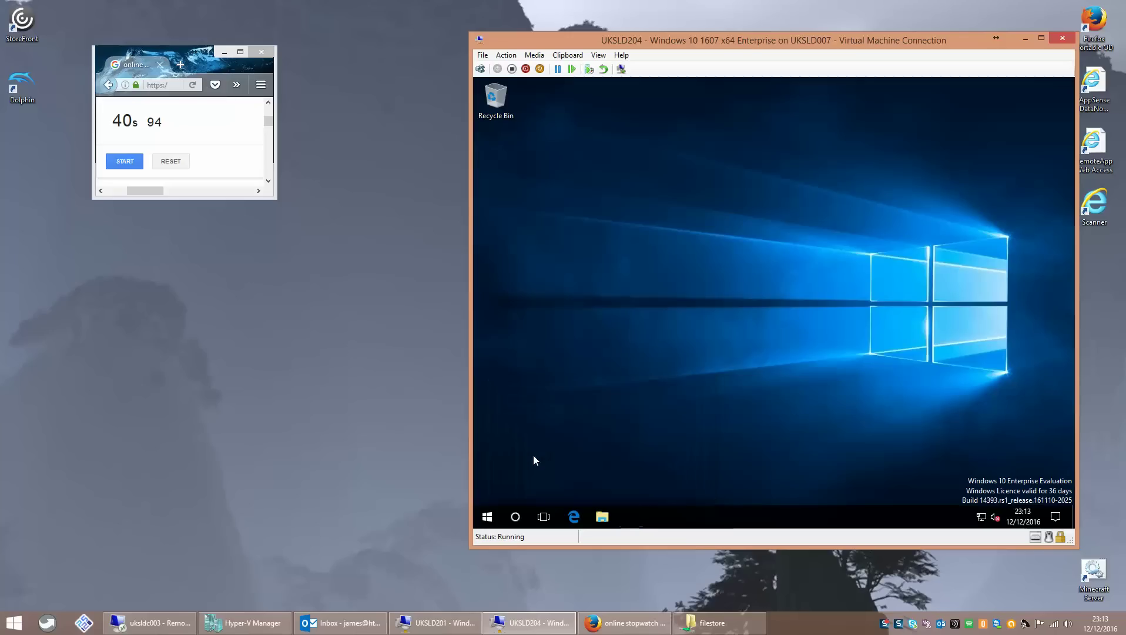
double_click(806, 240)
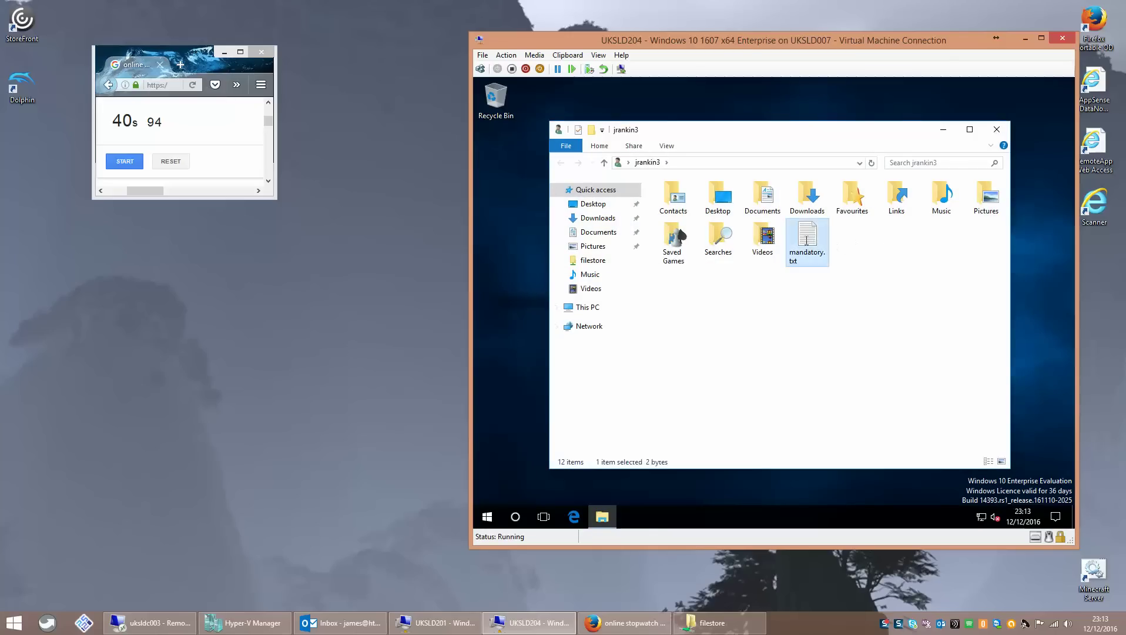
left_click(982, 162)
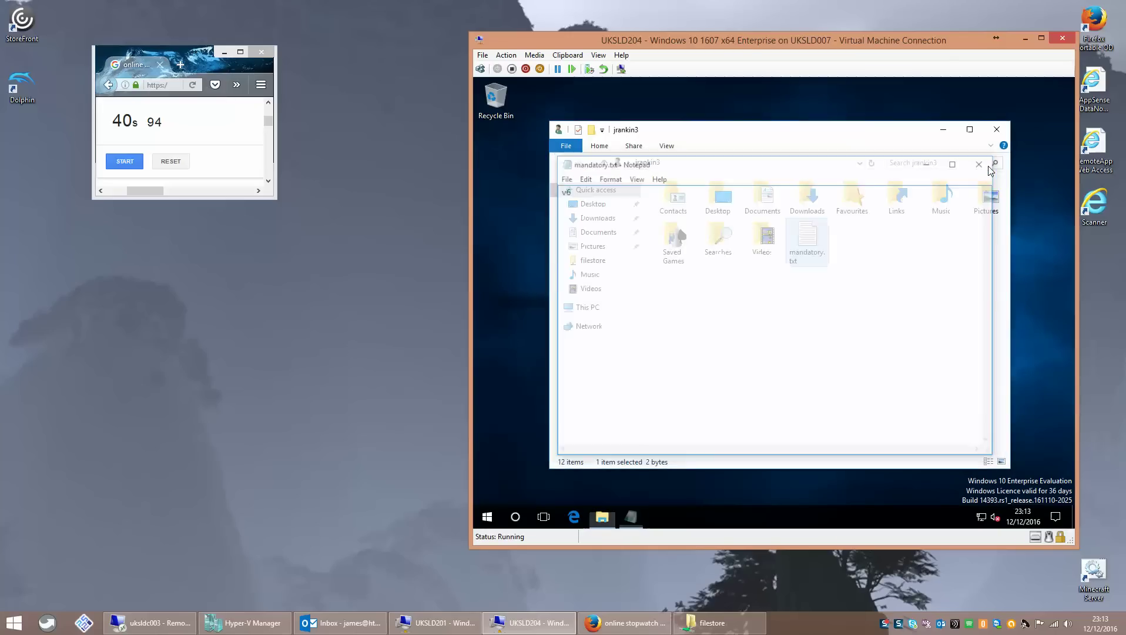
left_click(997, 129)
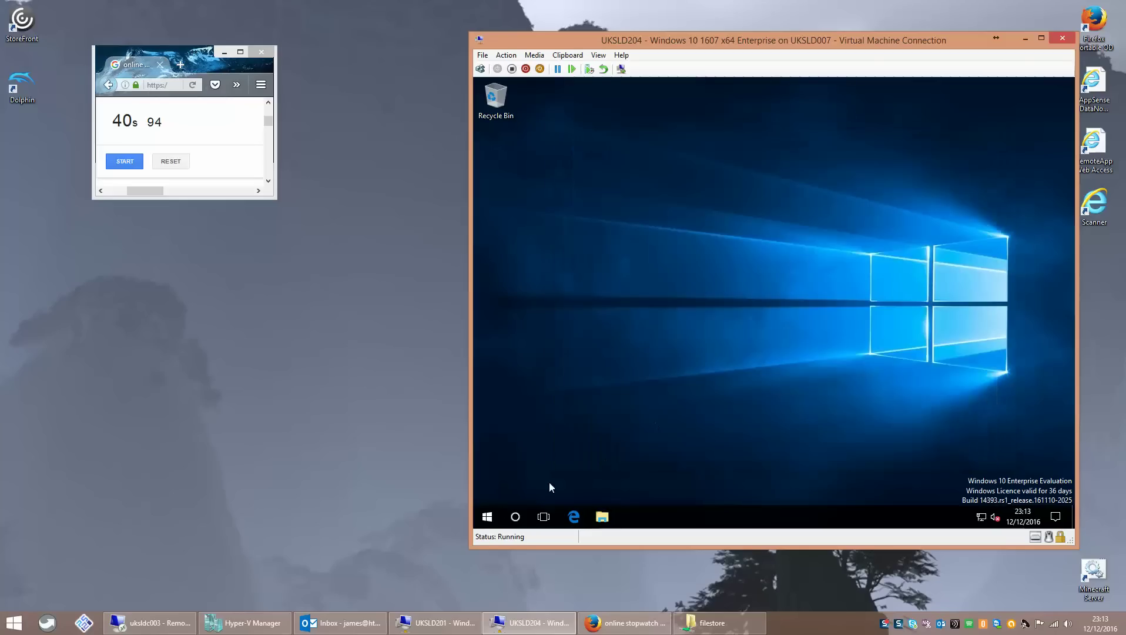
- Run sysdm.cpl from Win+X > Run, supplying the admin account's username and password
right_click(487, 516)
left_click(529, 452)
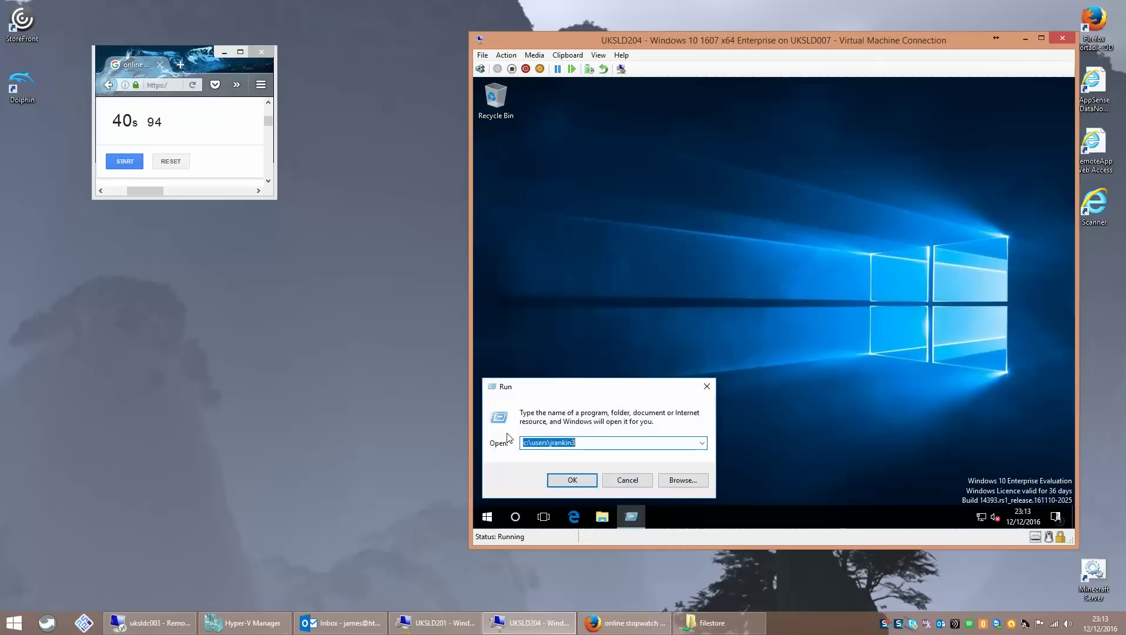
type("sysdm.cpl")
key("Return")
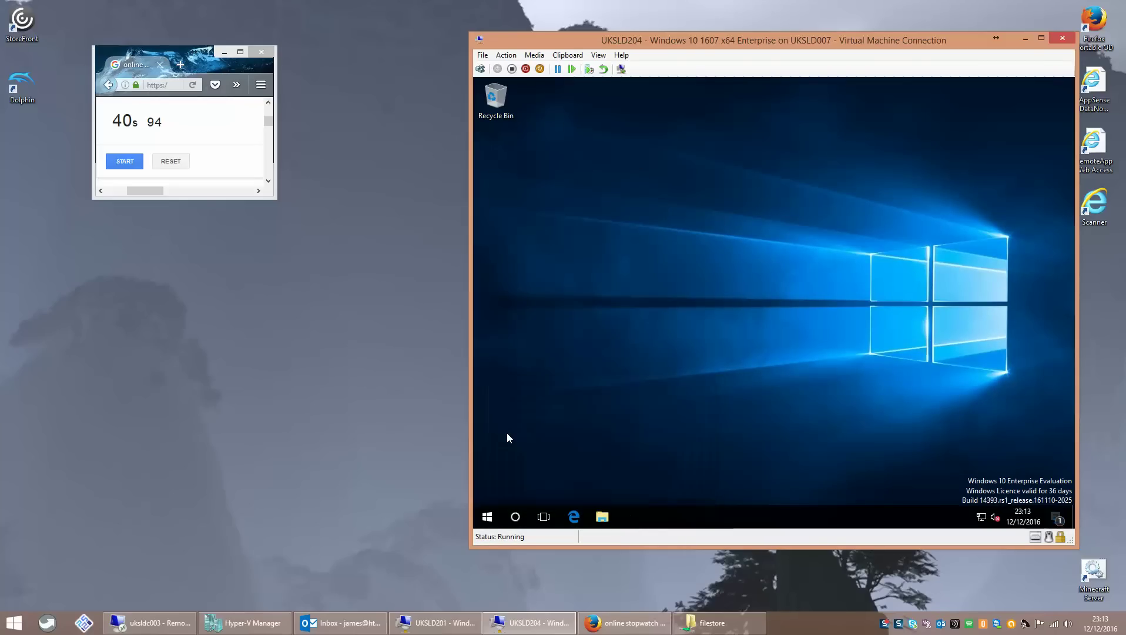
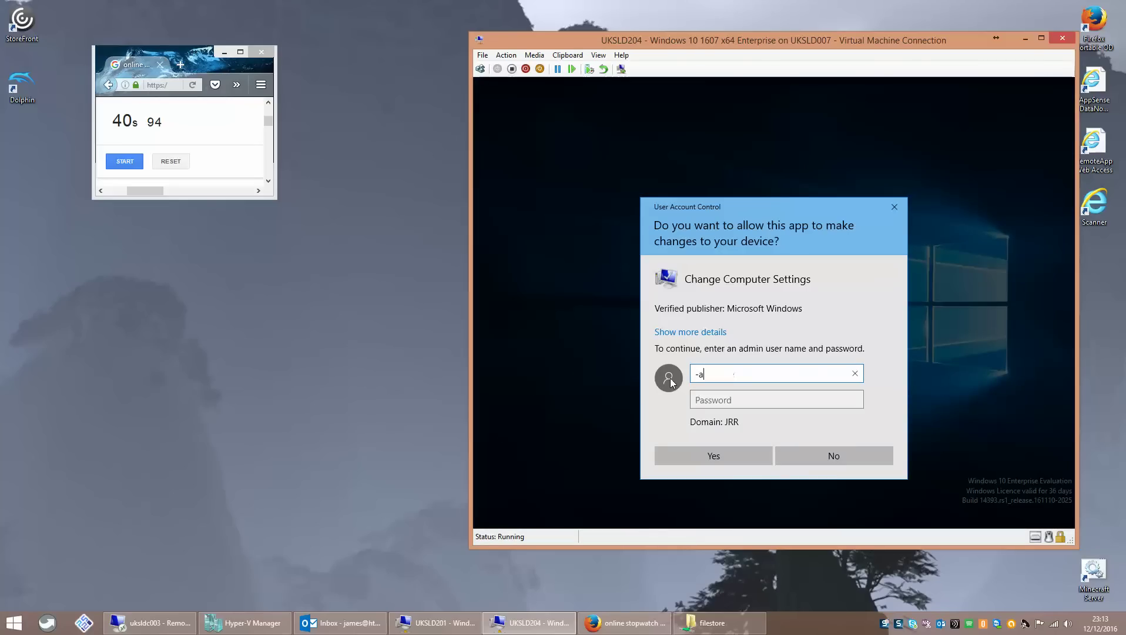
key("Tab")
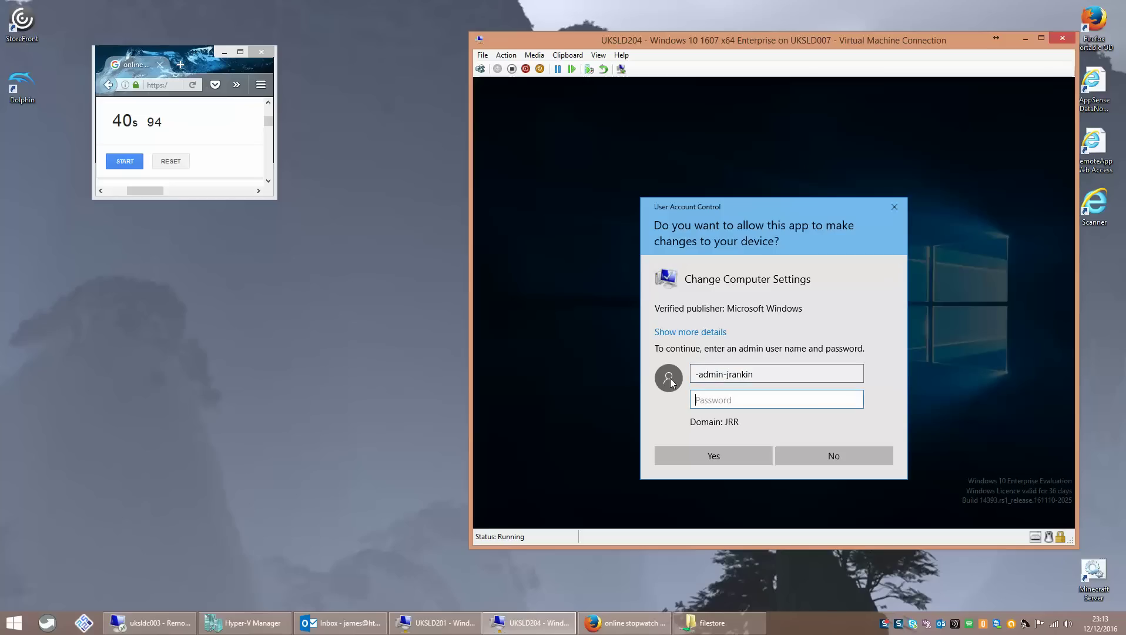
type("***")
key("Return")
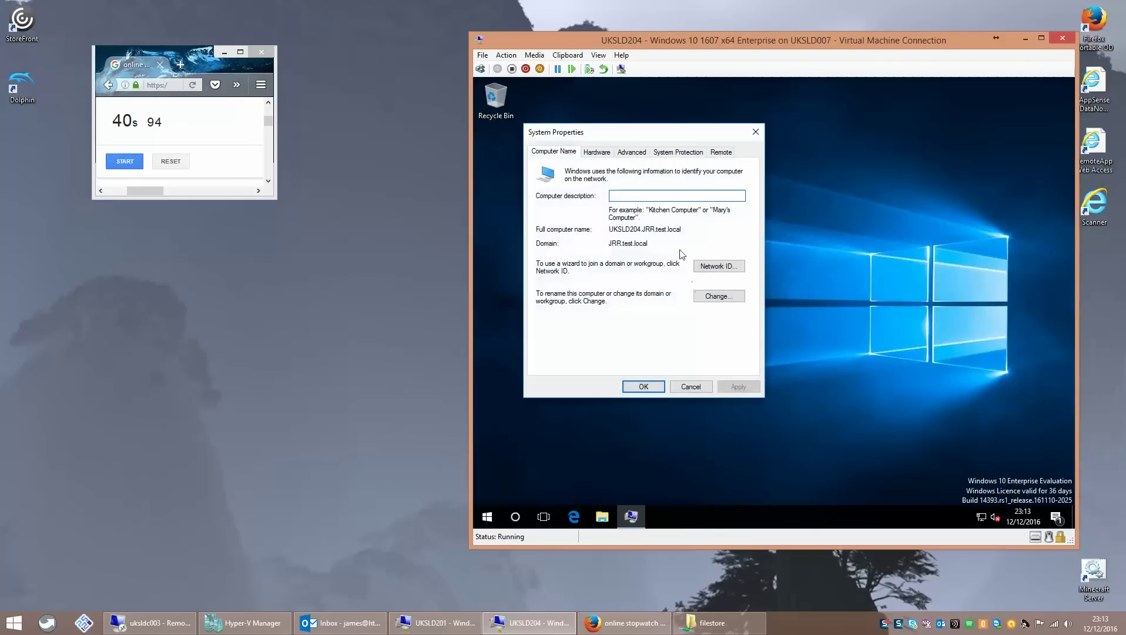
- In Advanced > User Profiles, widen the Type and Status columns to confirm the test user's profile is Mandatory
left_click(622, 151)
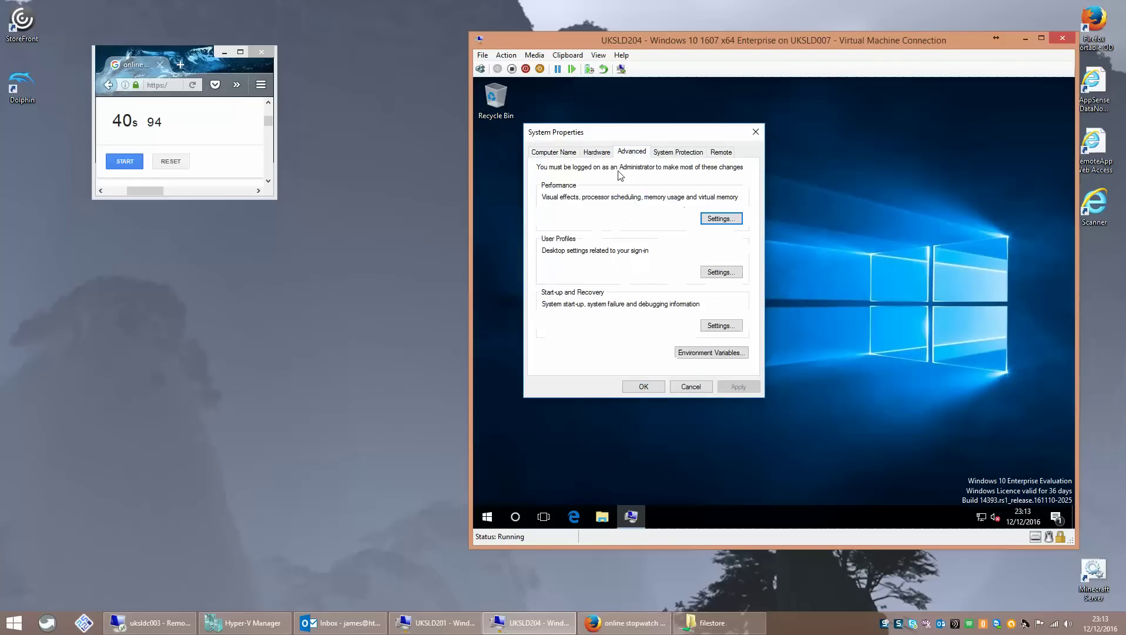
left_click(719, 273)
left_click(650, 275)
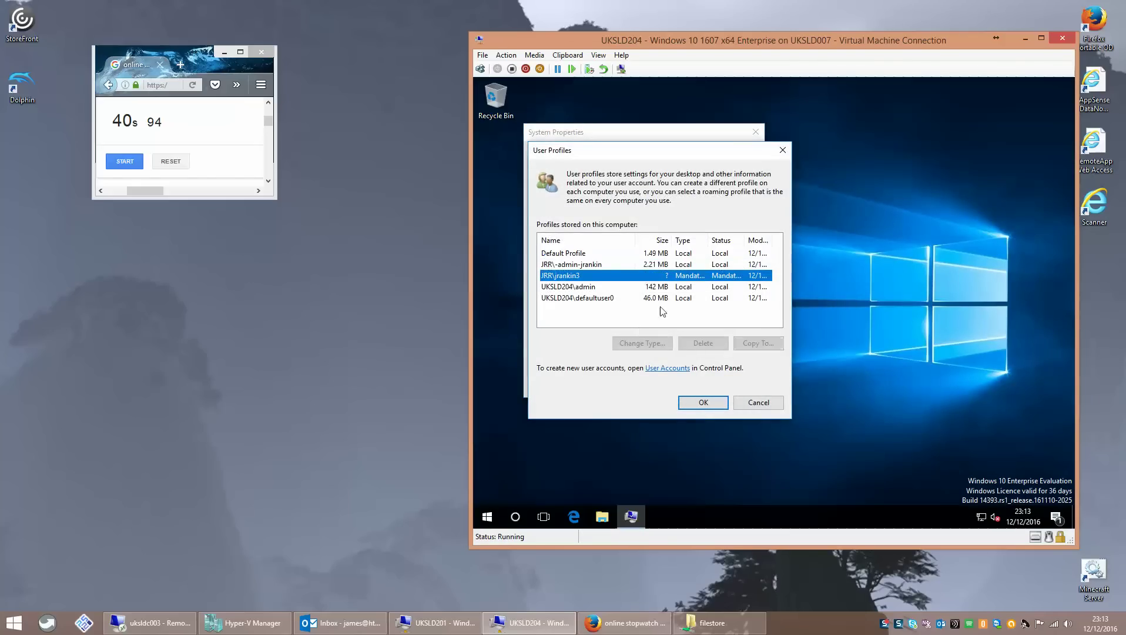
double_click(708, 240)
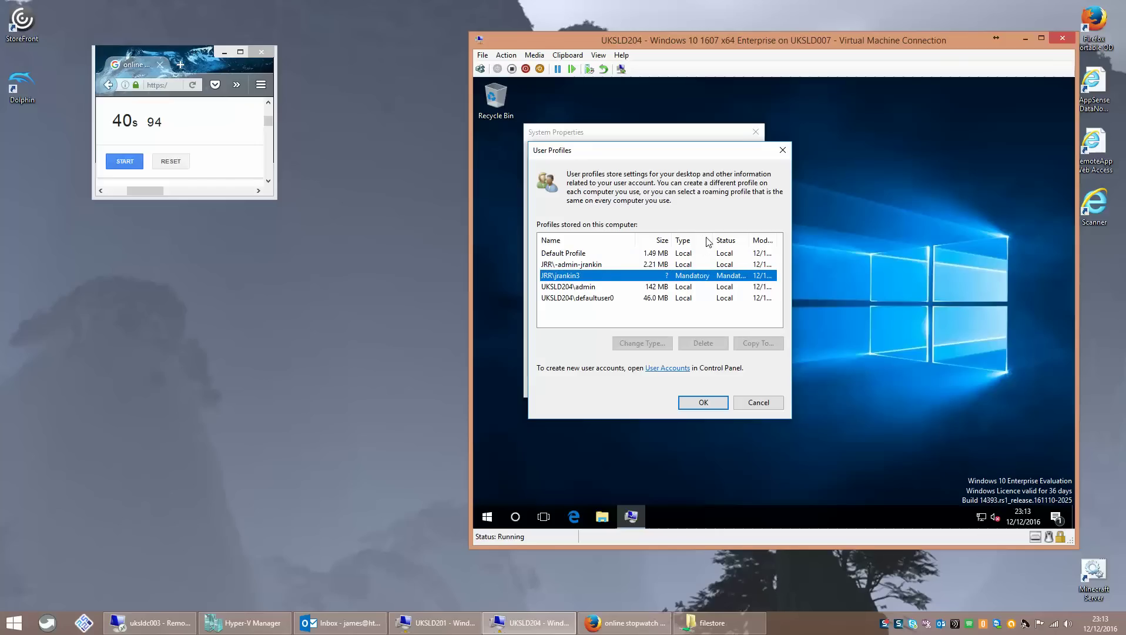
double_click(750, 238)
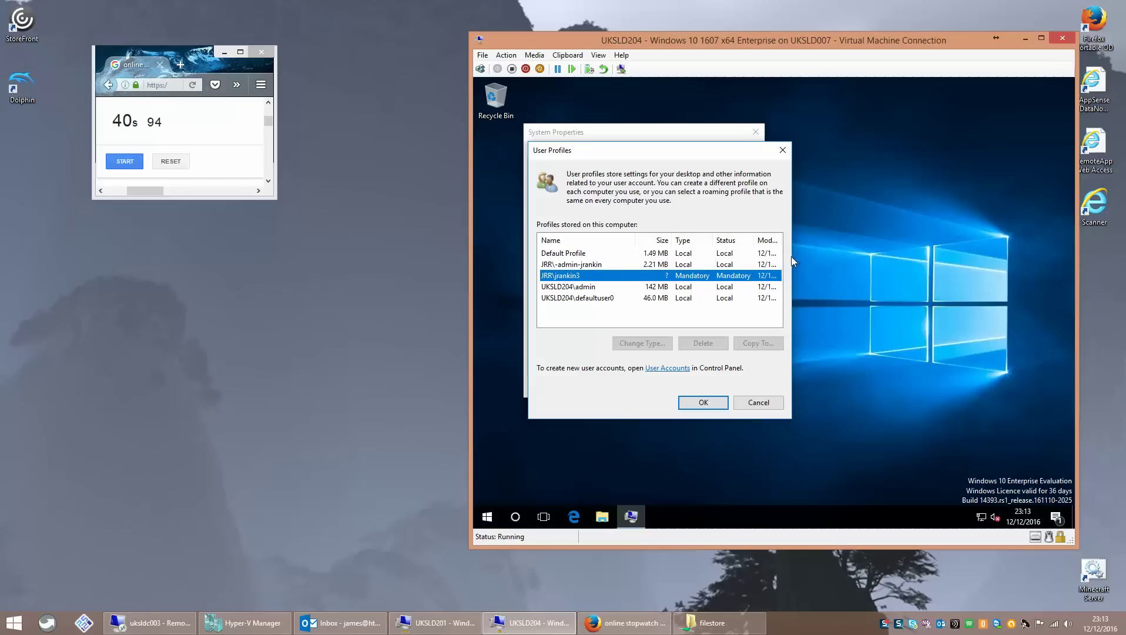
left_click(745, 410)
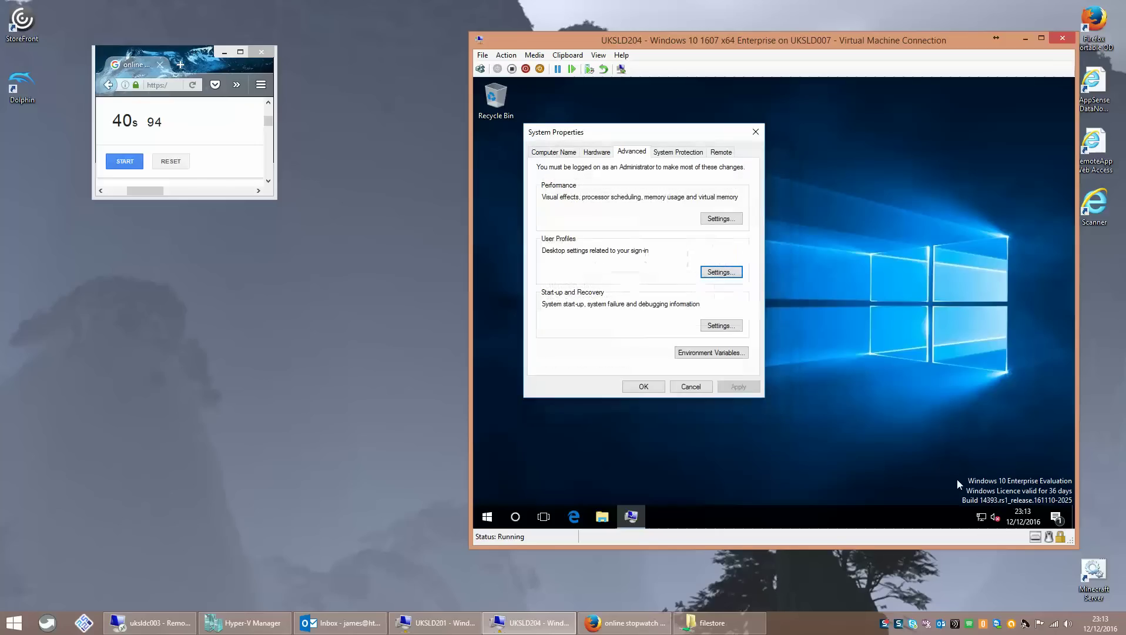
- Clear all Action Centre notifications and close System Properties
left_click(1056, 517)
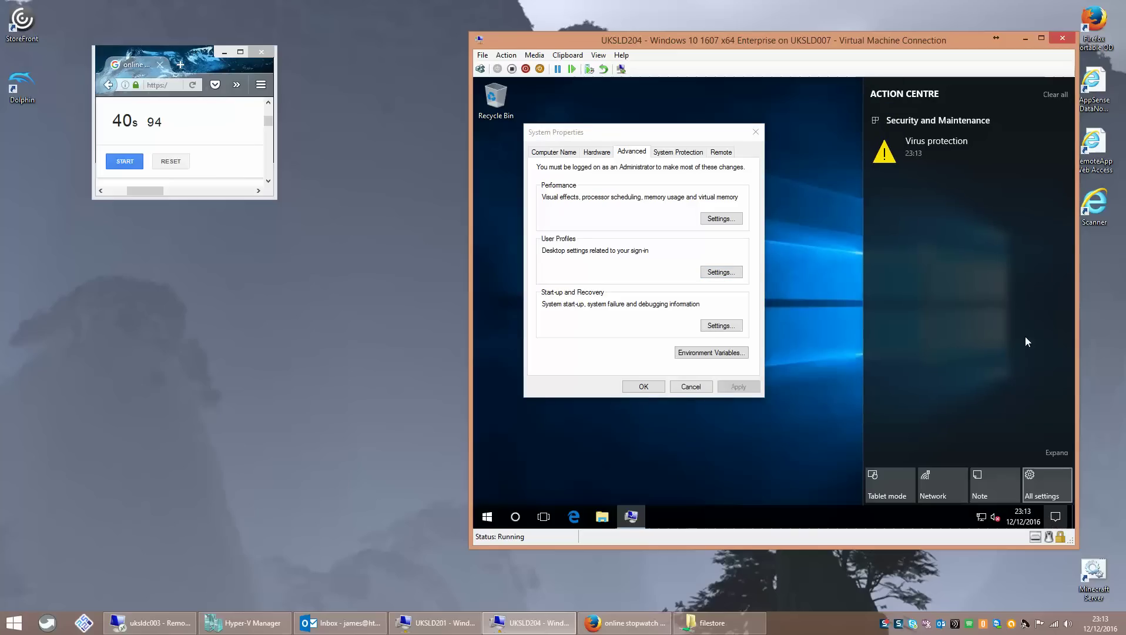
left_click(1050, 96)
left_click(823, 226)
left_click(644, 386)
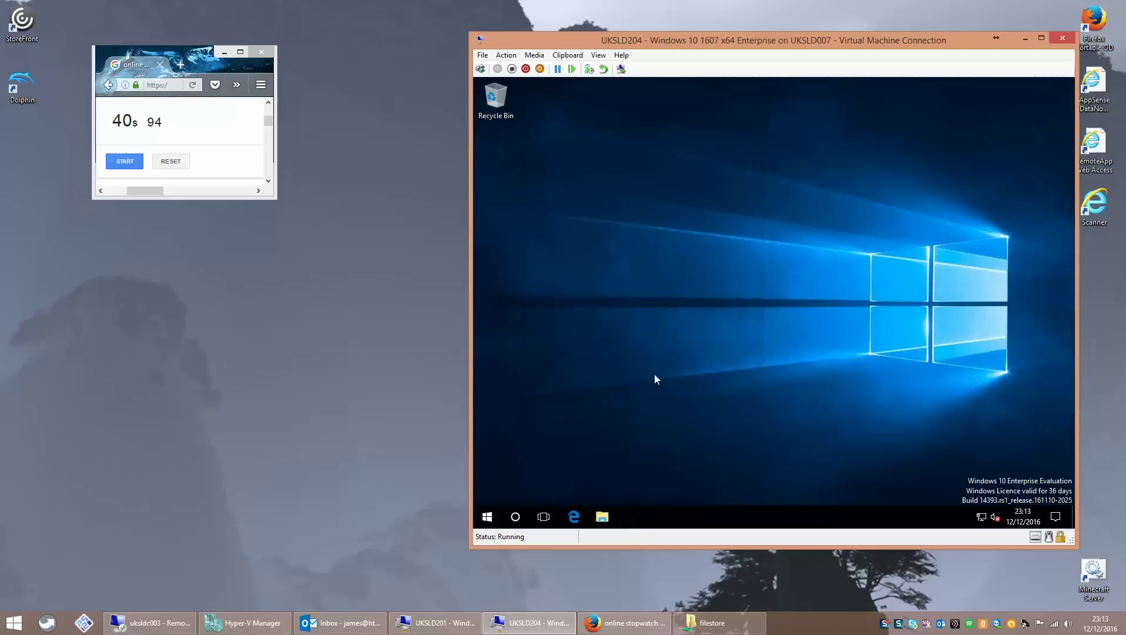
- Sign the test user out of UKSLD204 via Win+X > Shut down or sign out > Sign out
right_click(486, 520)
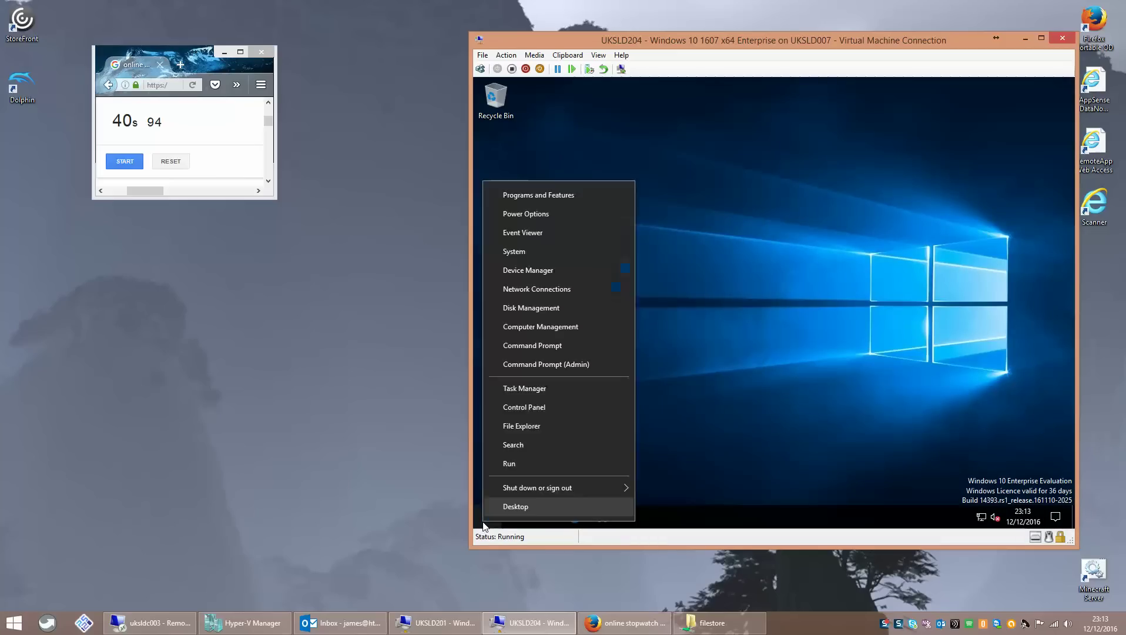
mouse_move(535, 487)
left_click(685, 447)
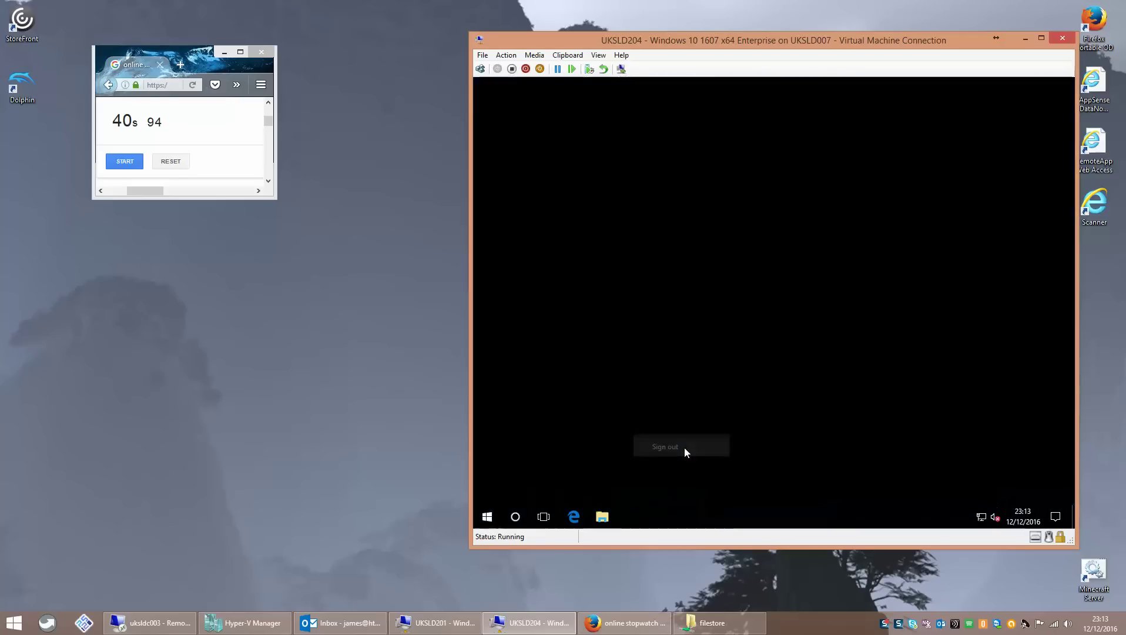